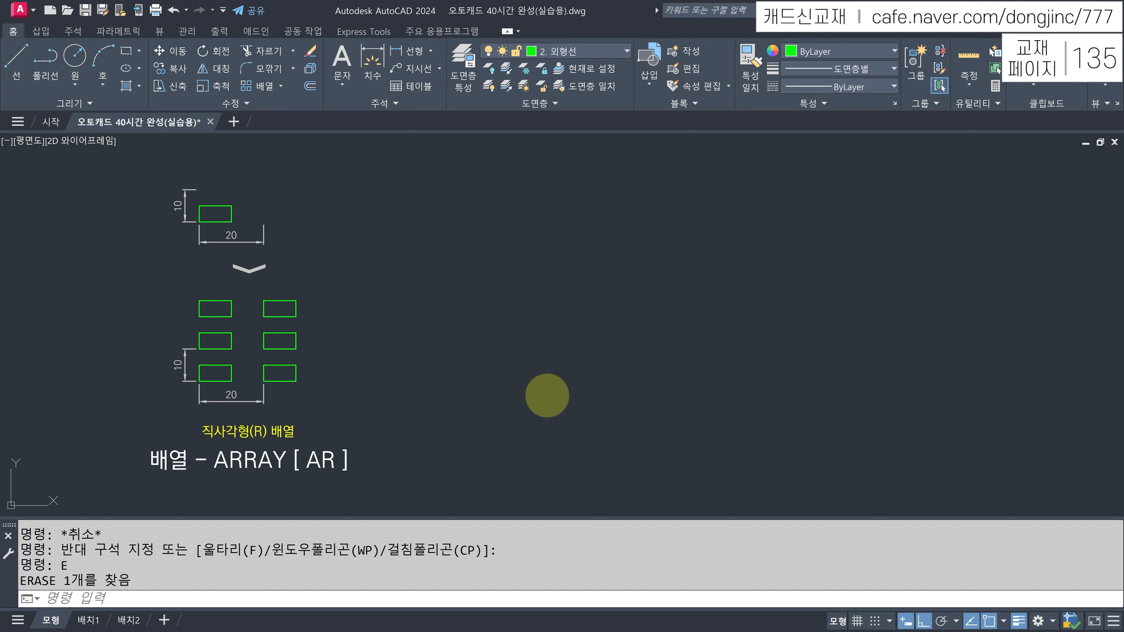
Draw a 10 by 5 rectangle in the empty area beside the array example.
key(Return)
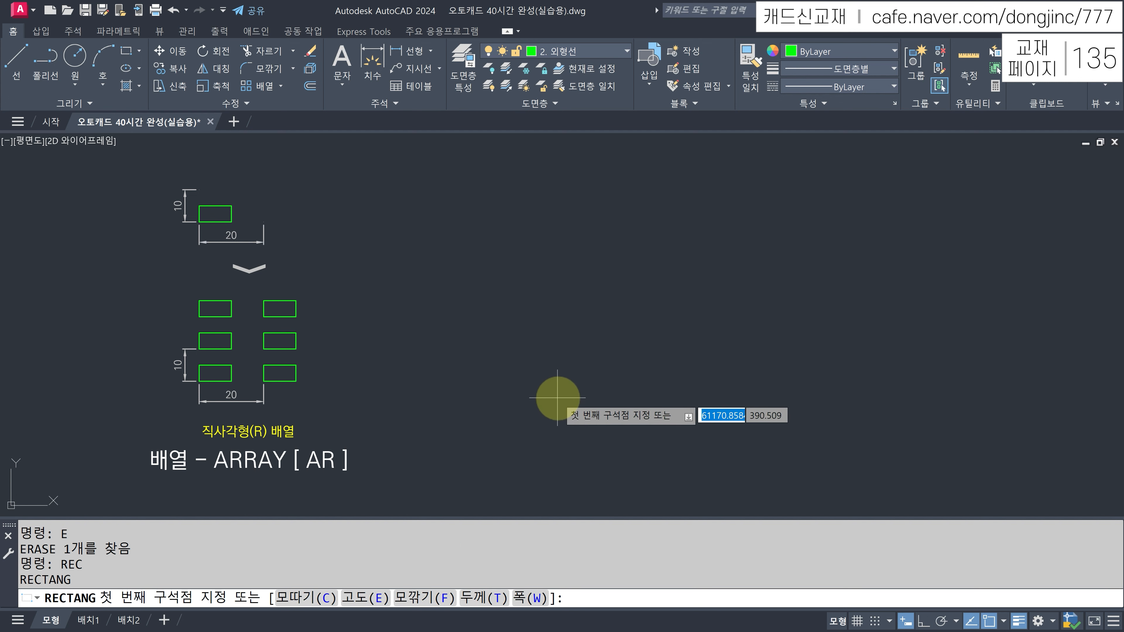
click(557, 397)
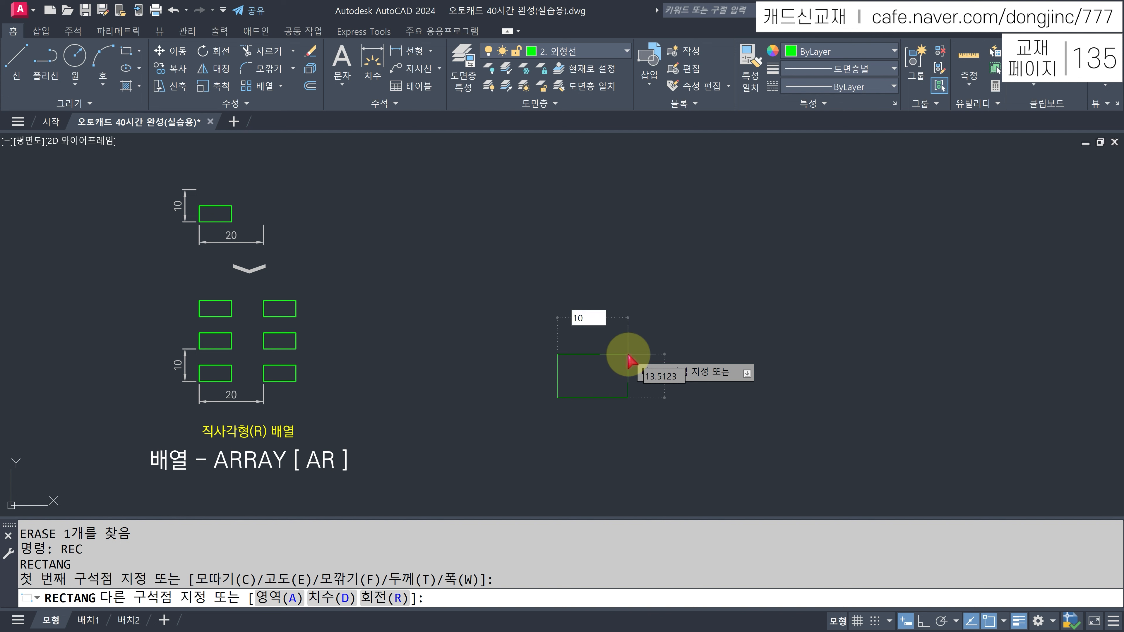
text(10)
key(Tab)
key(Return)
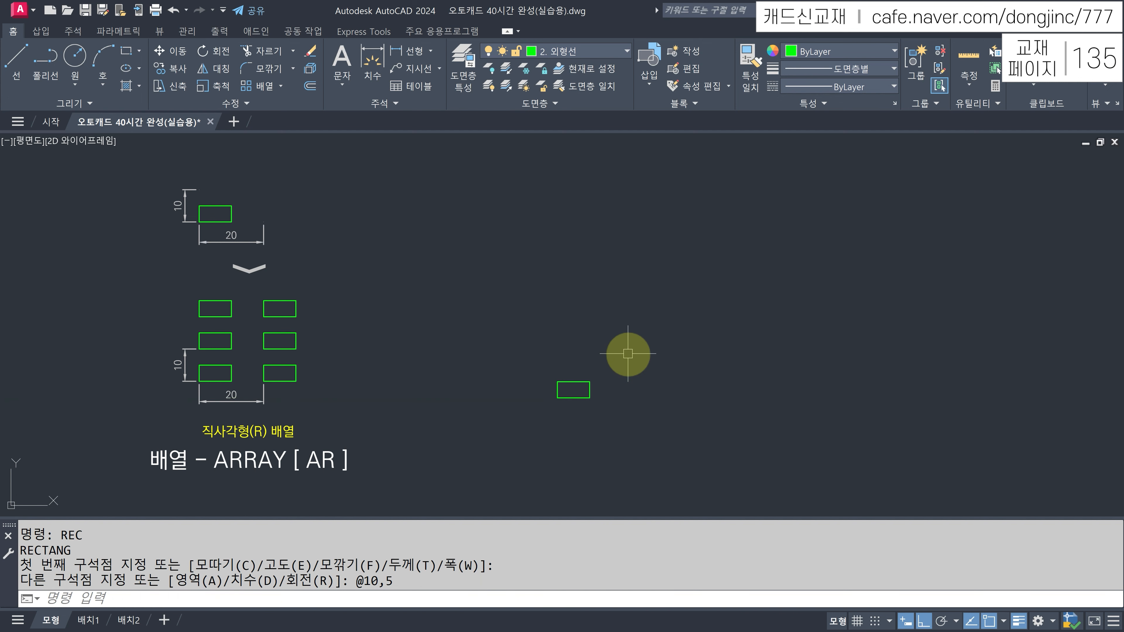
Create a rectangular array of the new rectangle with 2 columns and 3 rows.
click(281, 87)
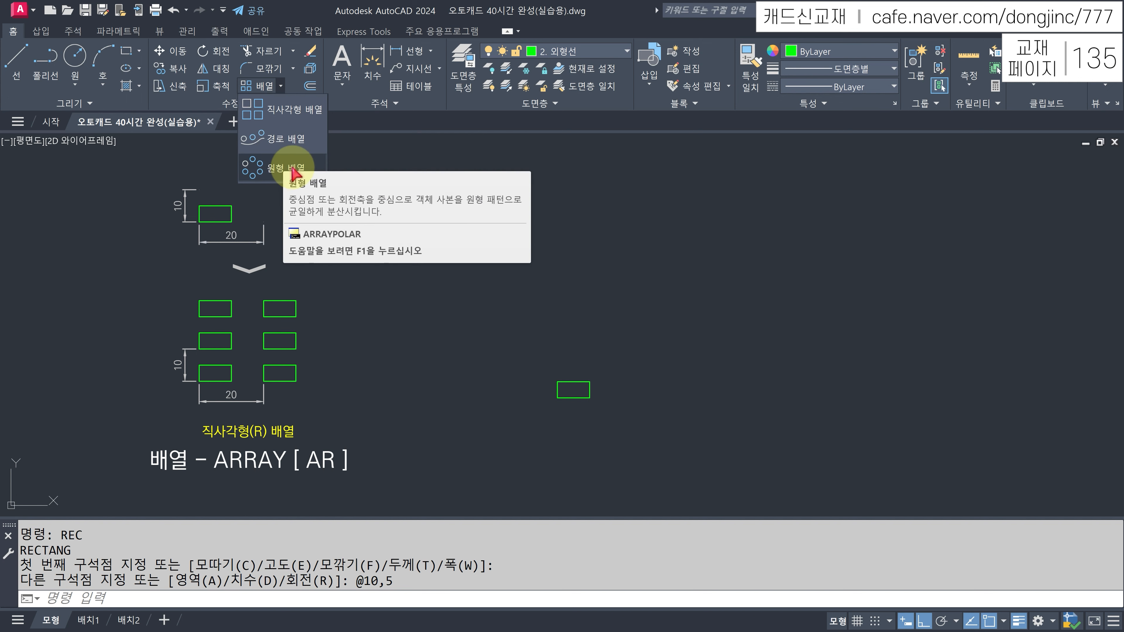
click(292, 111)
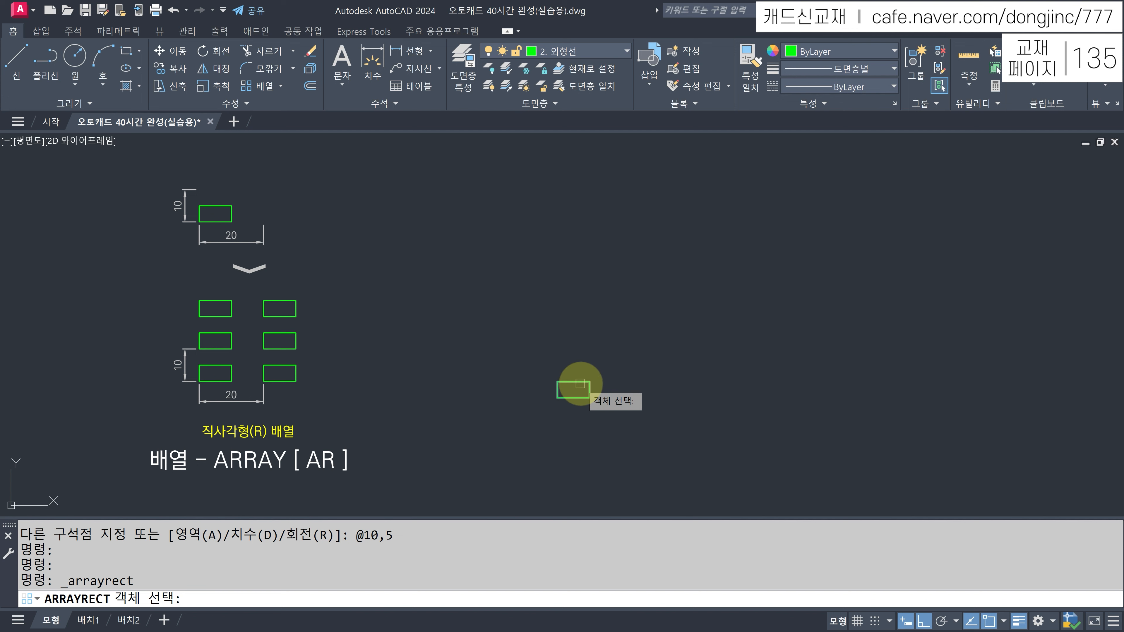
click(580, 384)
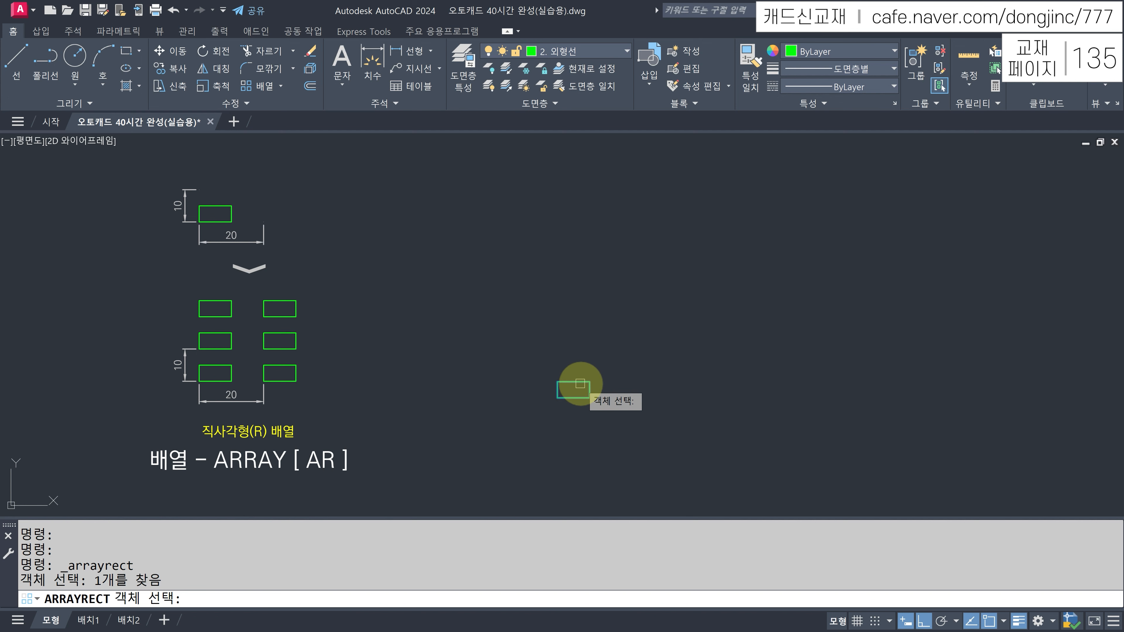
key(Return)
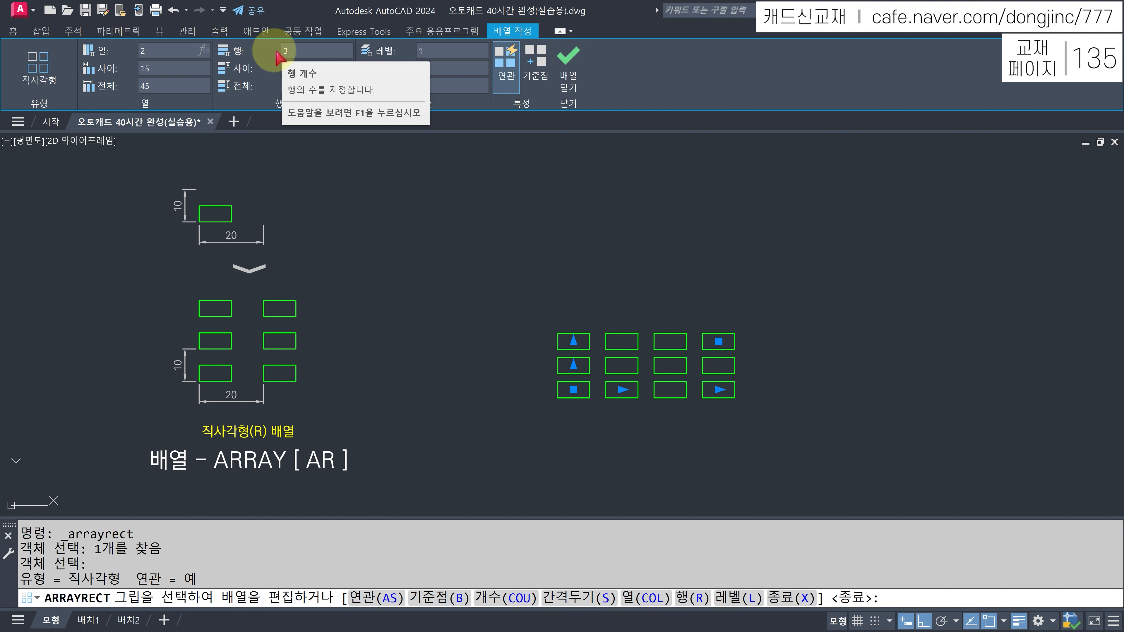
click(299, 50)
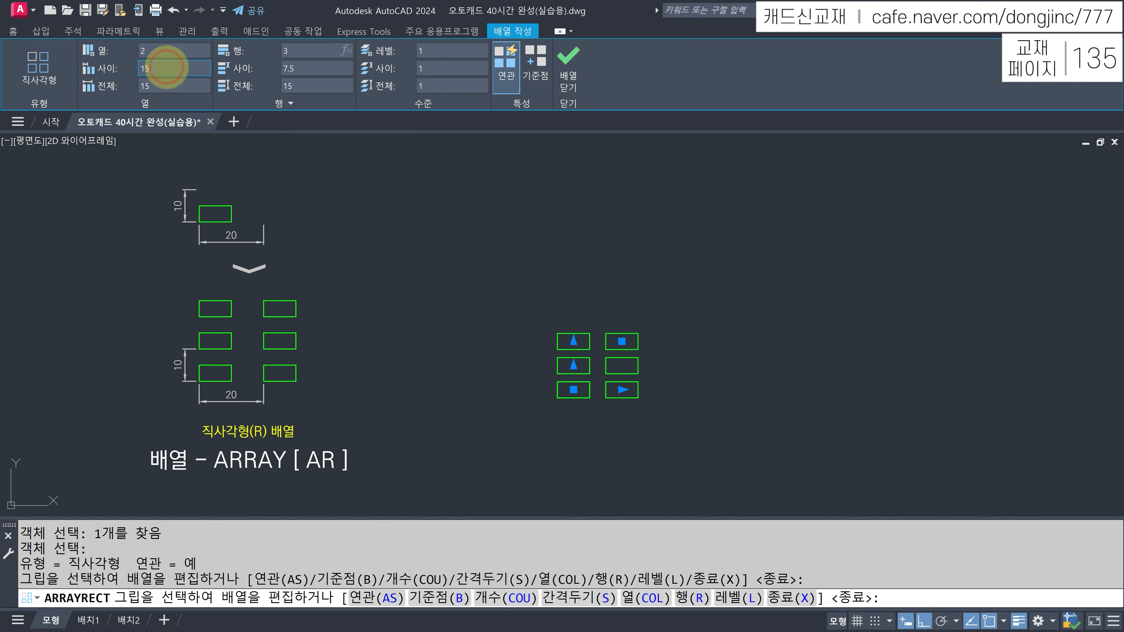
Set the array's column spacing to 20 and its row spacing to 10.
click(115, 66)
text(2)
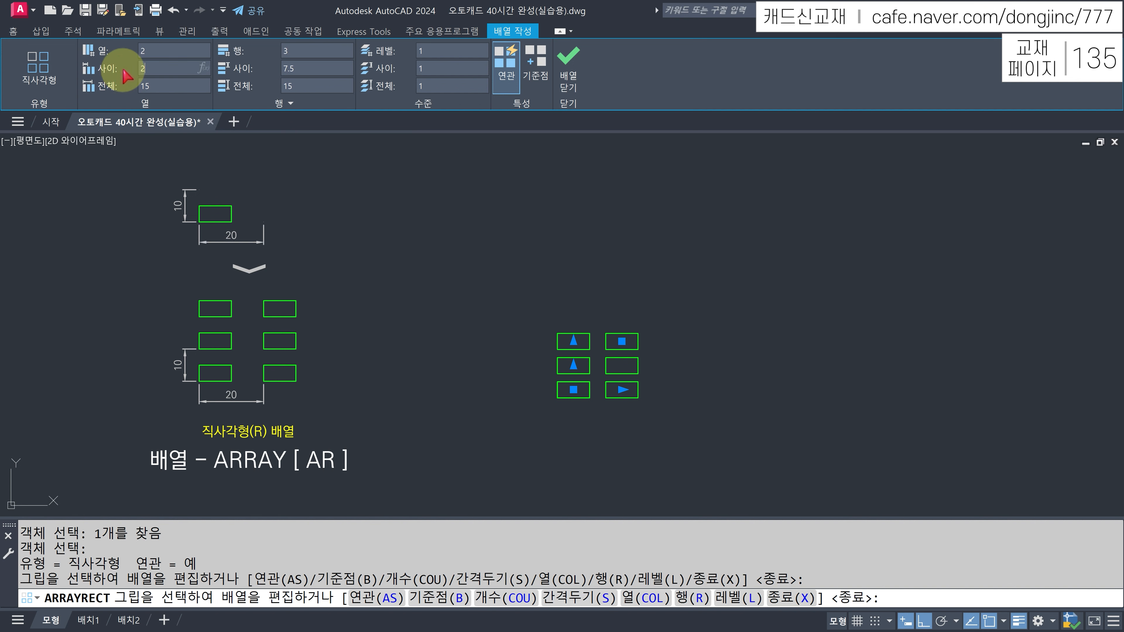
text(0)
click(304, 69)
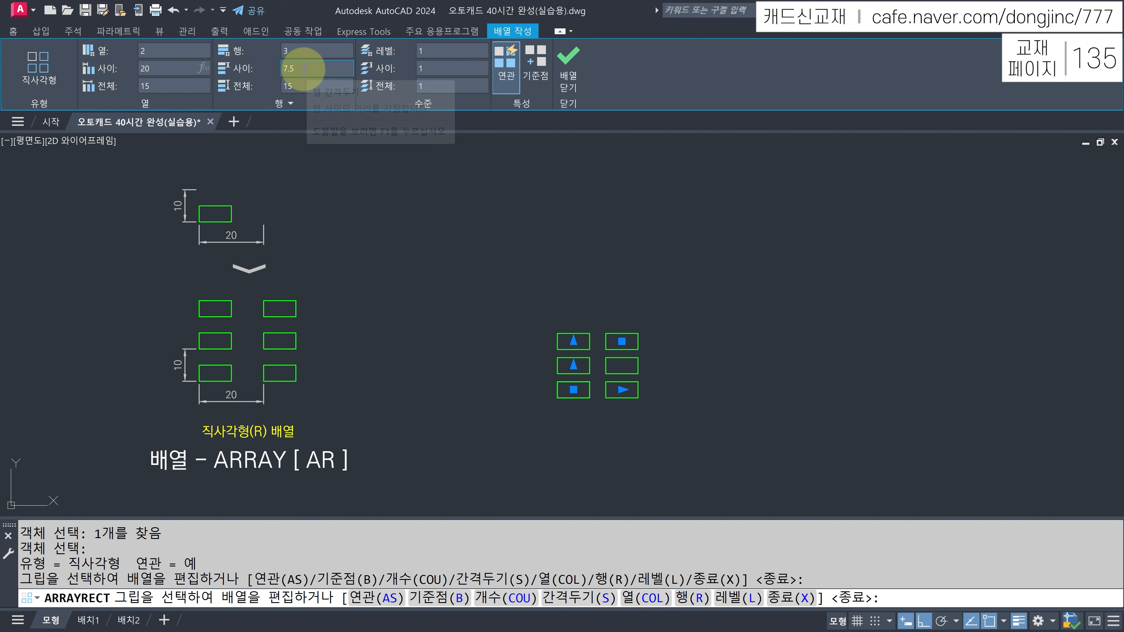
click(318, 70)
double_click(305, 69)
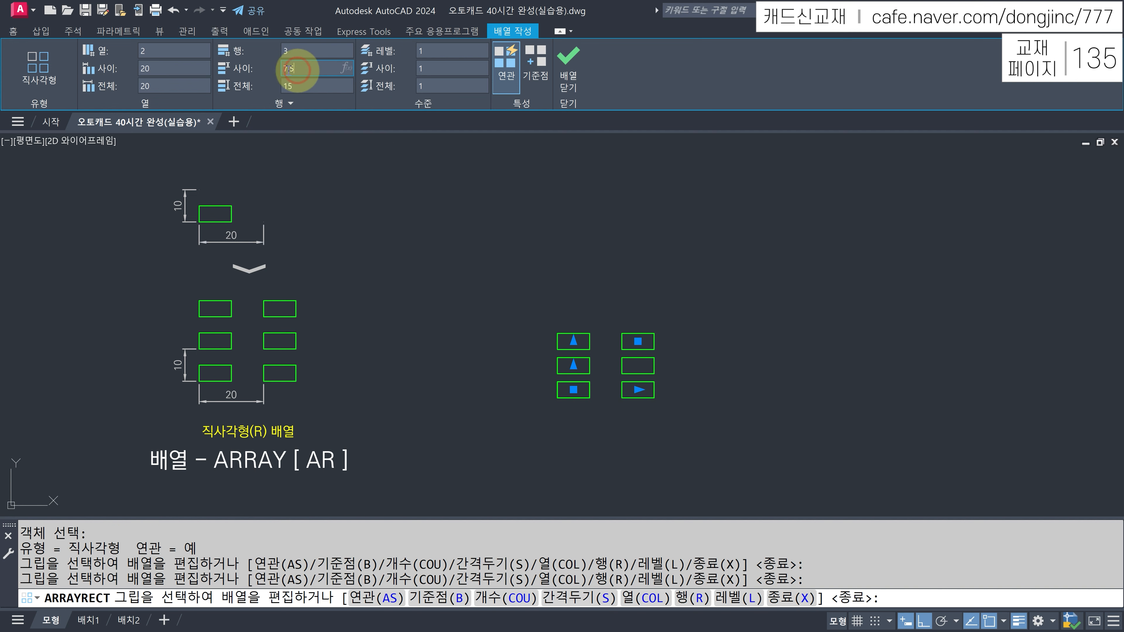
text(10)
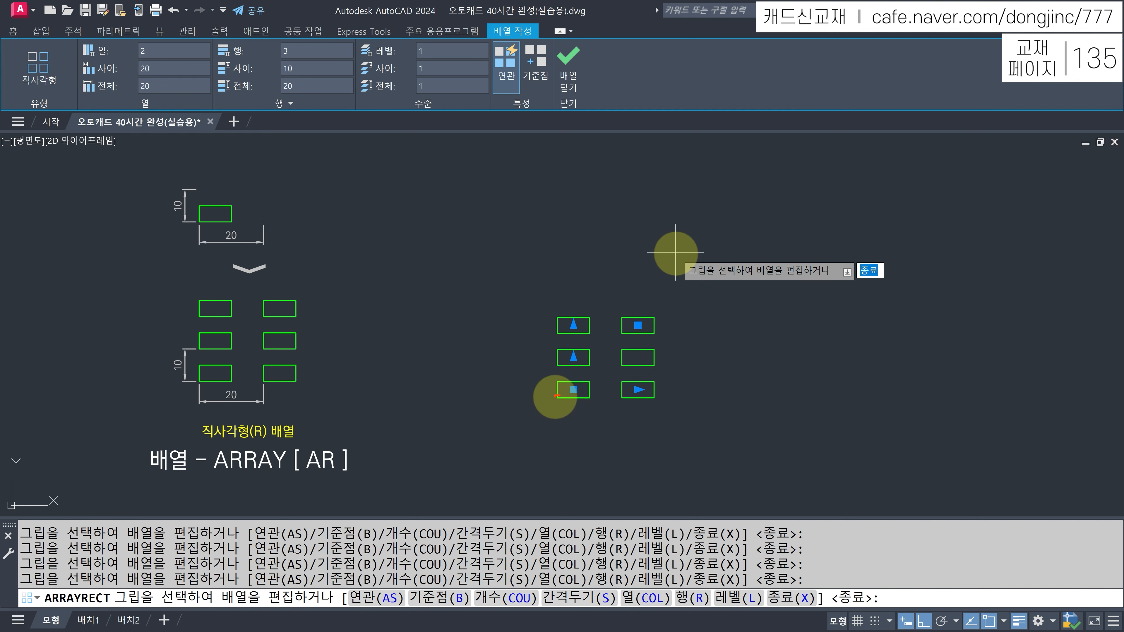
mouse_move(558, 398)
mouse_down()
mouse_move(569, 411)
mouse_move(622, 403)
mouse_move(597, 424)
mouse_move(604, 437)
mouse_move(604, 419)
mouse_up()
drag(554, 389, 557, 392)
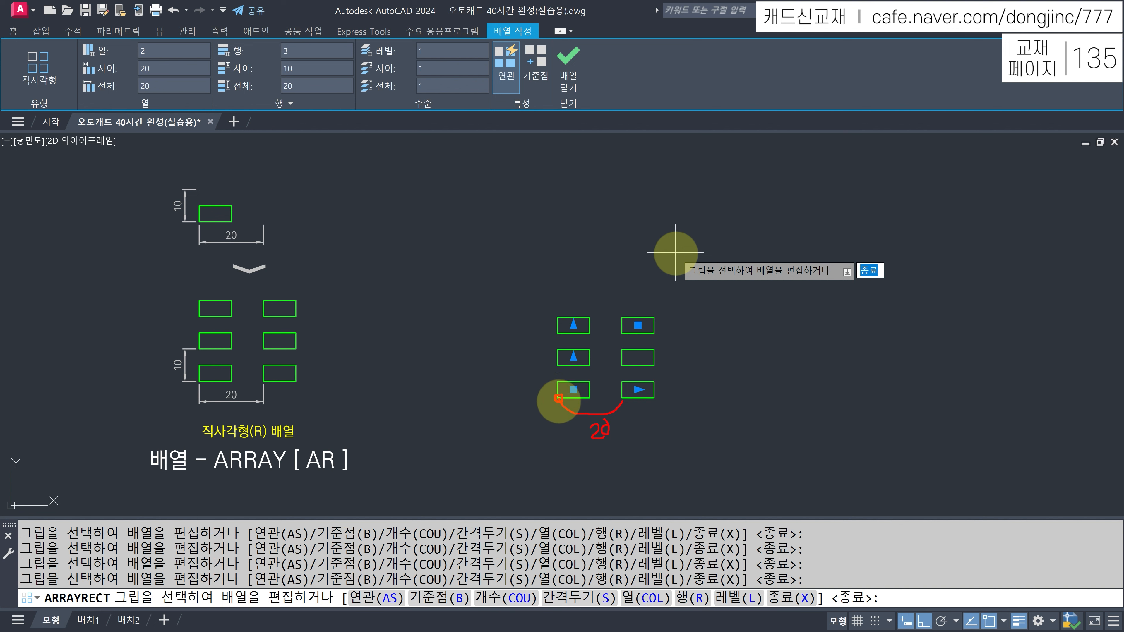
mouse_move(551, 399)
mouse_down()
mouse_move(540, 380)
mouse_move(551, 367)
mouse_up()
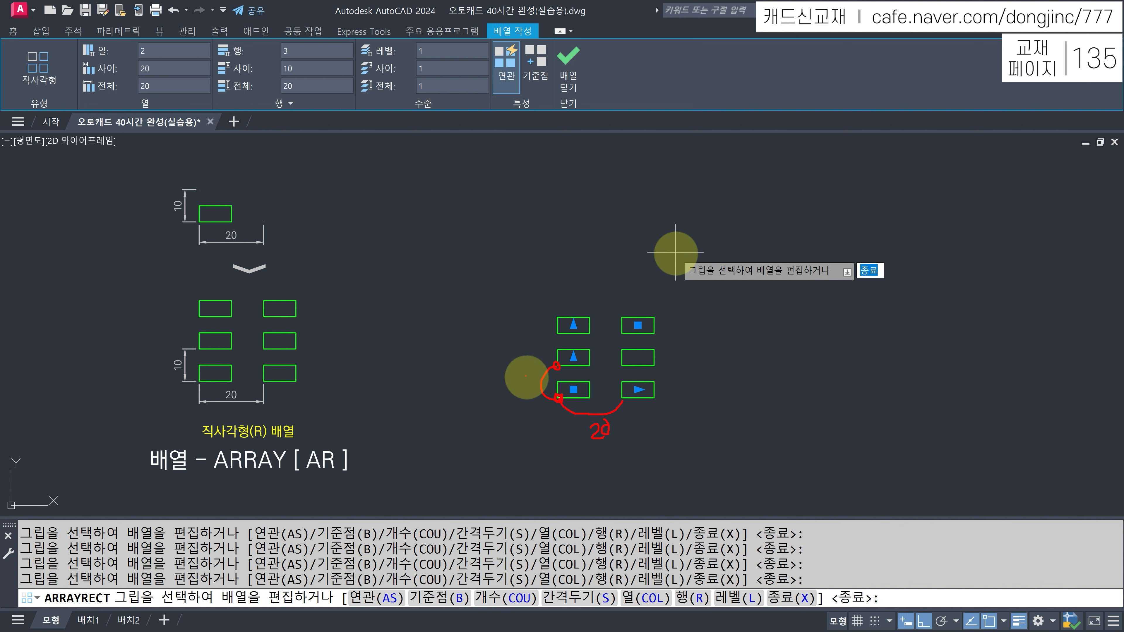
mouse_move(523, 372)
mouse_down()
mouse_move(517, 384)
mouse_move(532, 375)
mouse_up()
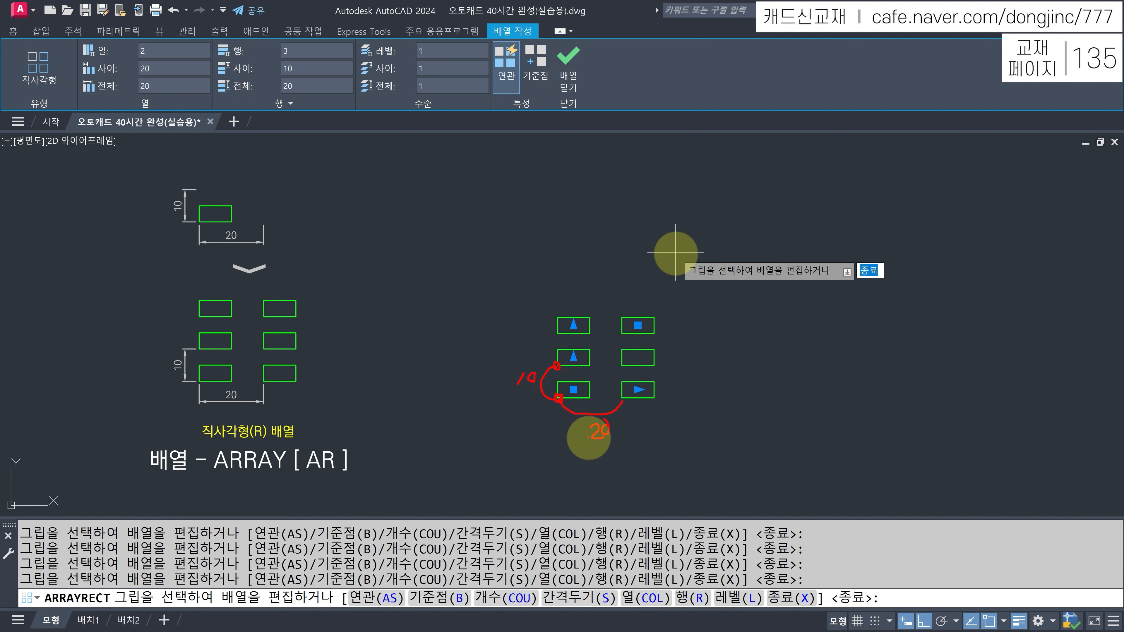
drag(589, 446, 621, 447)
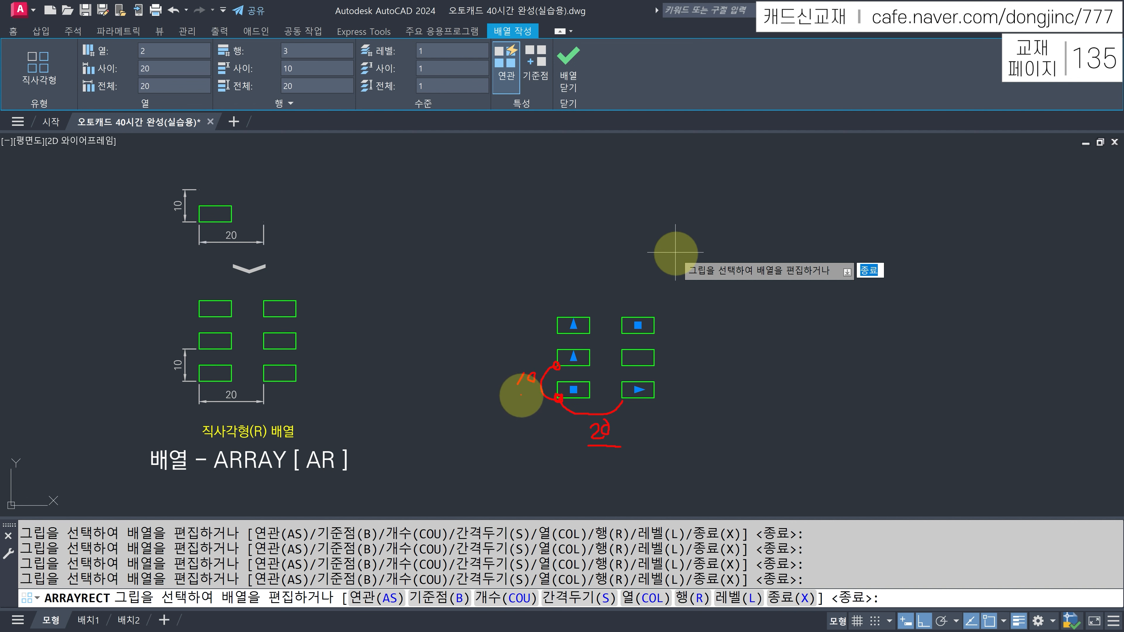
drag(511, 391, 533, 391)
key(Escape)
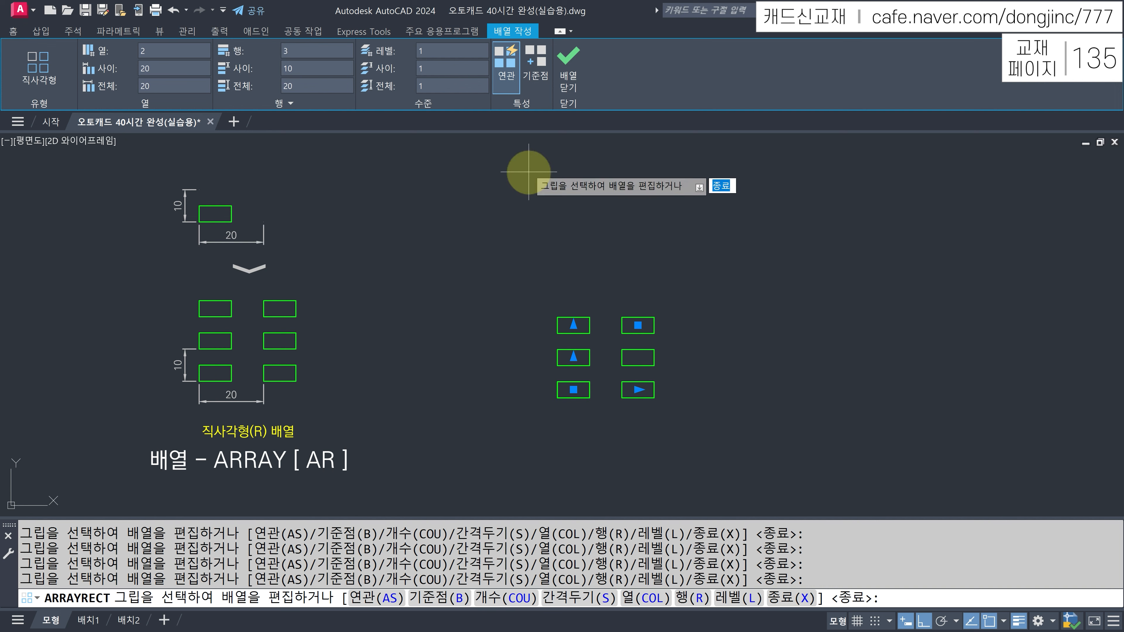
Finish the array and reopen it for editing, setting it to 4 columns and 5 rows.
click(568, 62)
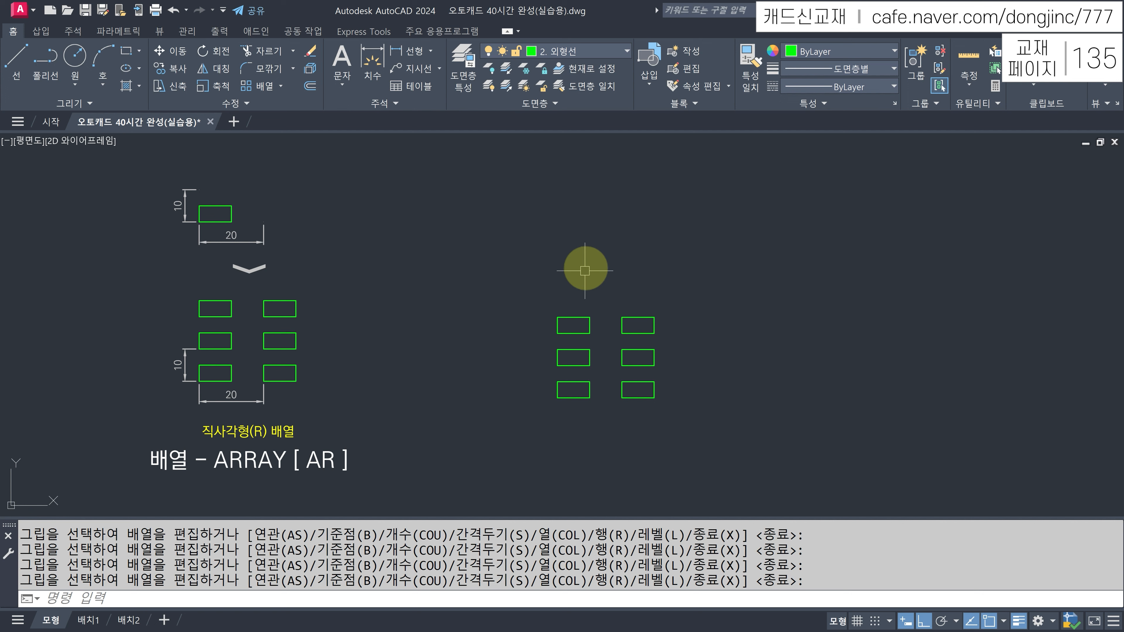
click(578, 319)
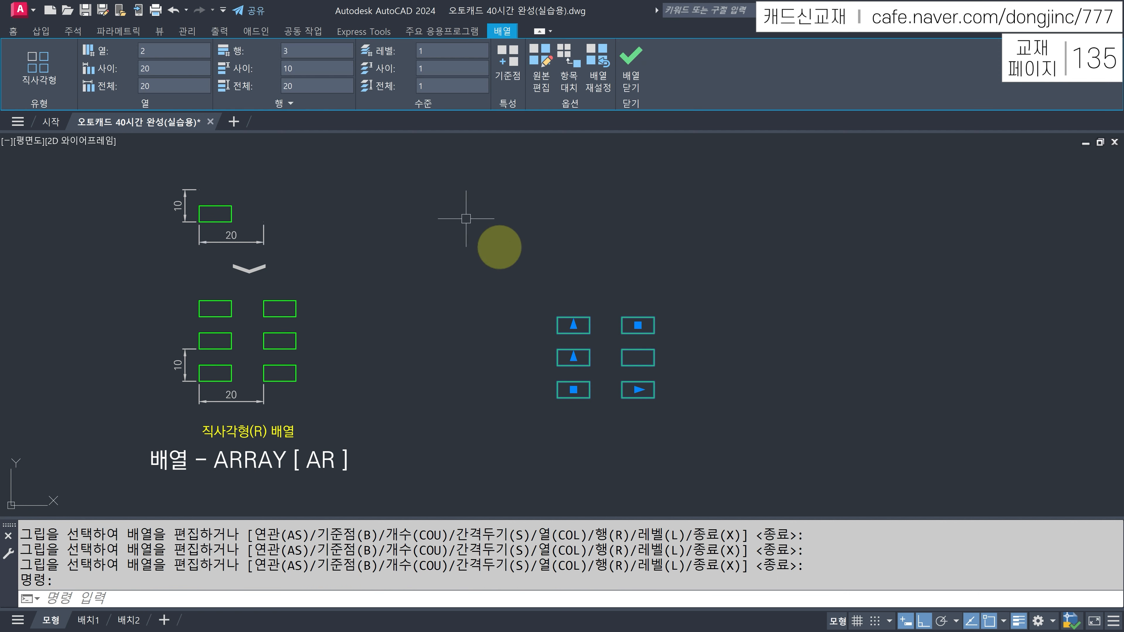
click(151, 50)
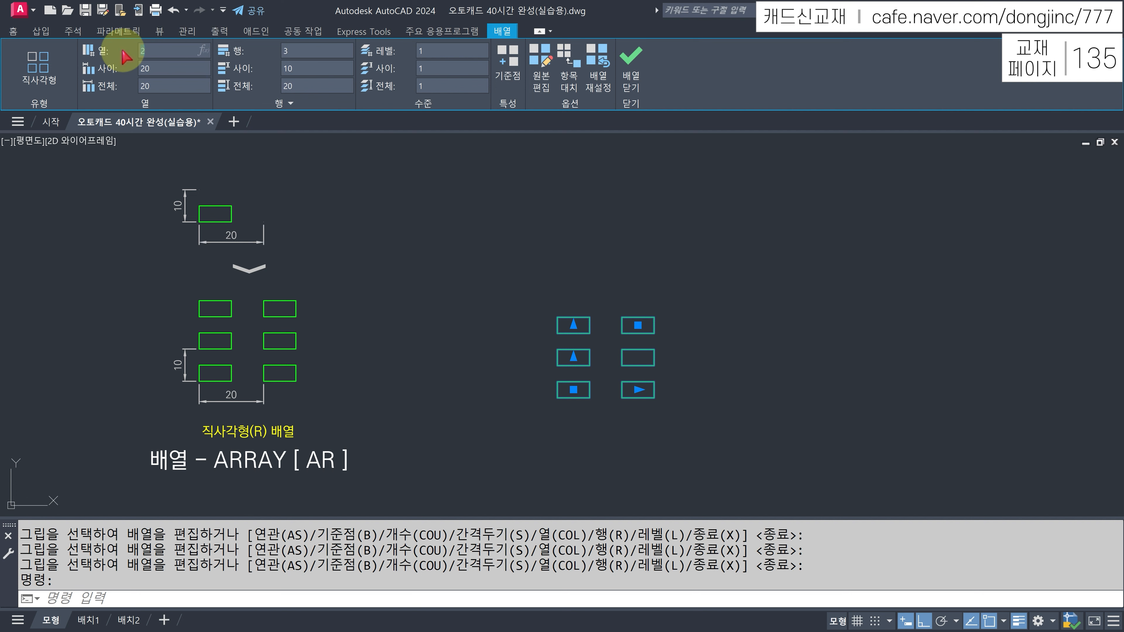
text(4)
key(Return)
click(260, 53)
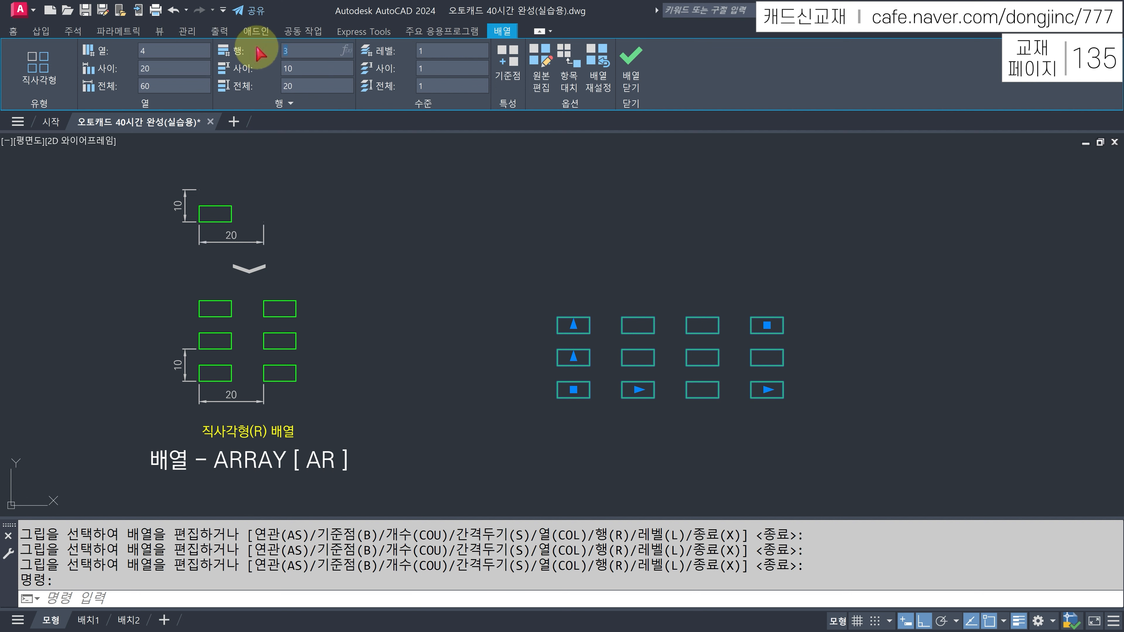
text(5)
key(Return)
Set the array's column spacing to 25 and row spacing to 15, and finish the edit.
click(168, 69)
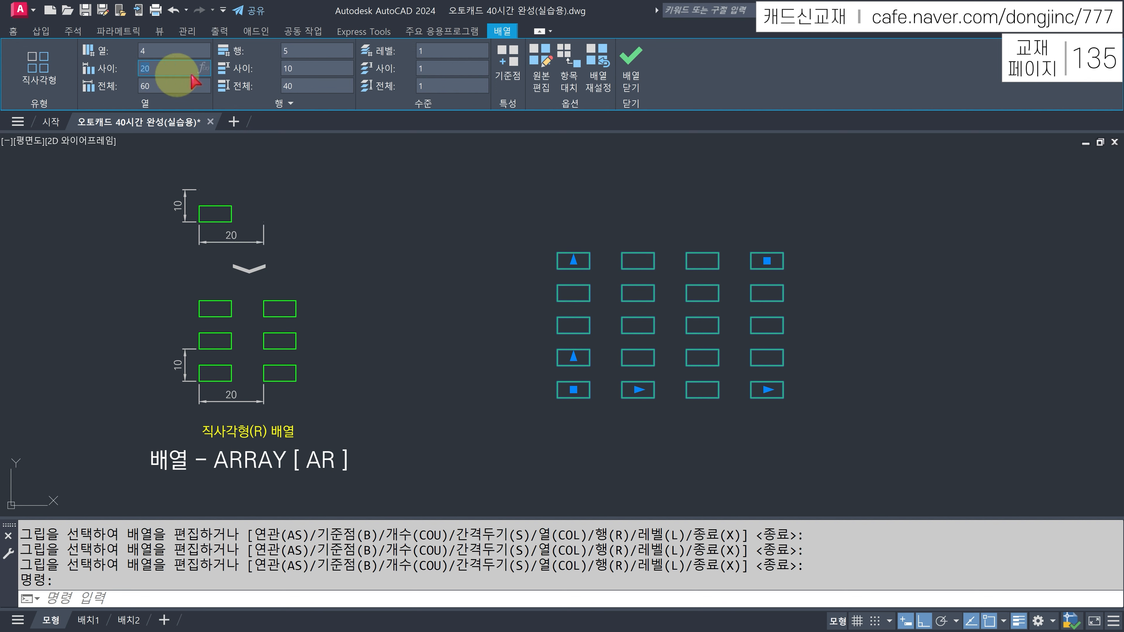
click(301, 73)
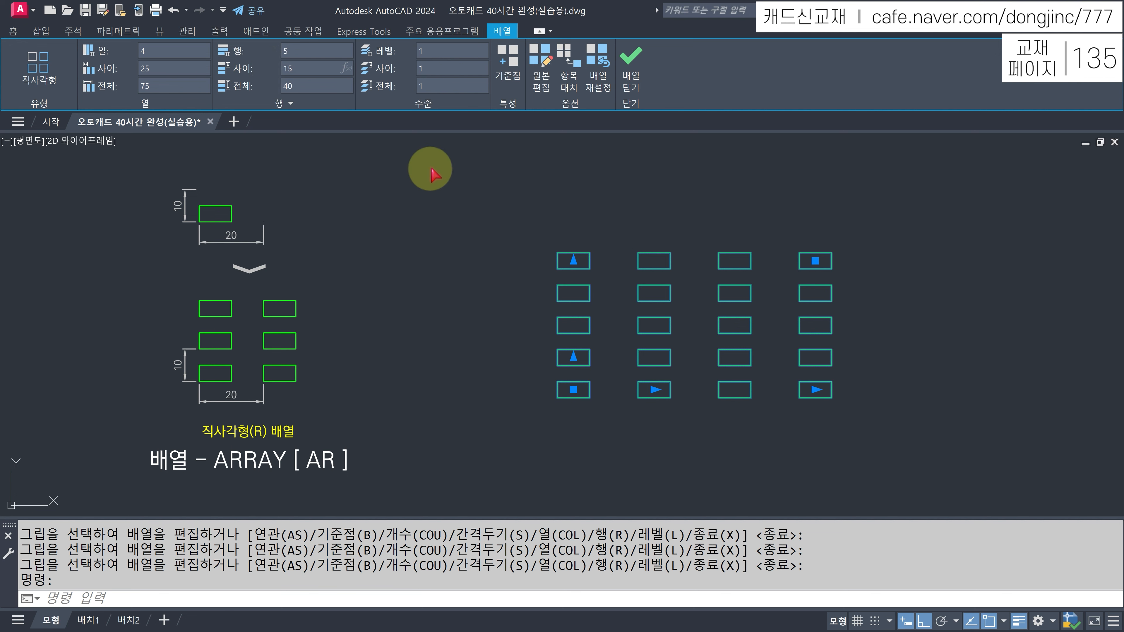
click(627, 62)
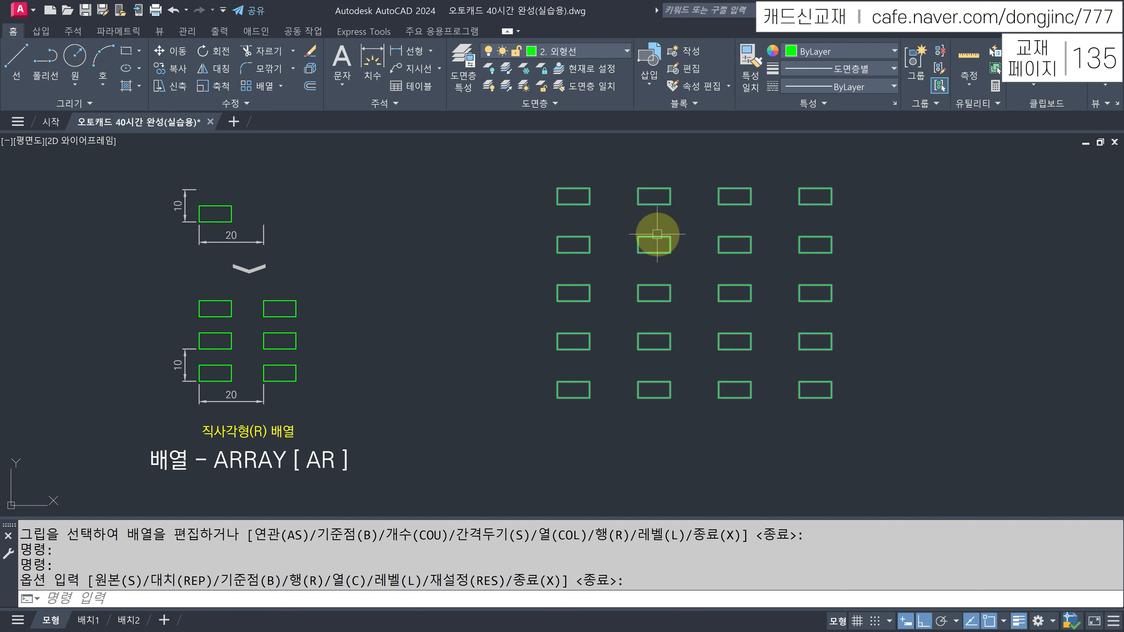
Reduce the array to 3 columns and 3 rows with its corner grip for row and column count.
click(662, 204)
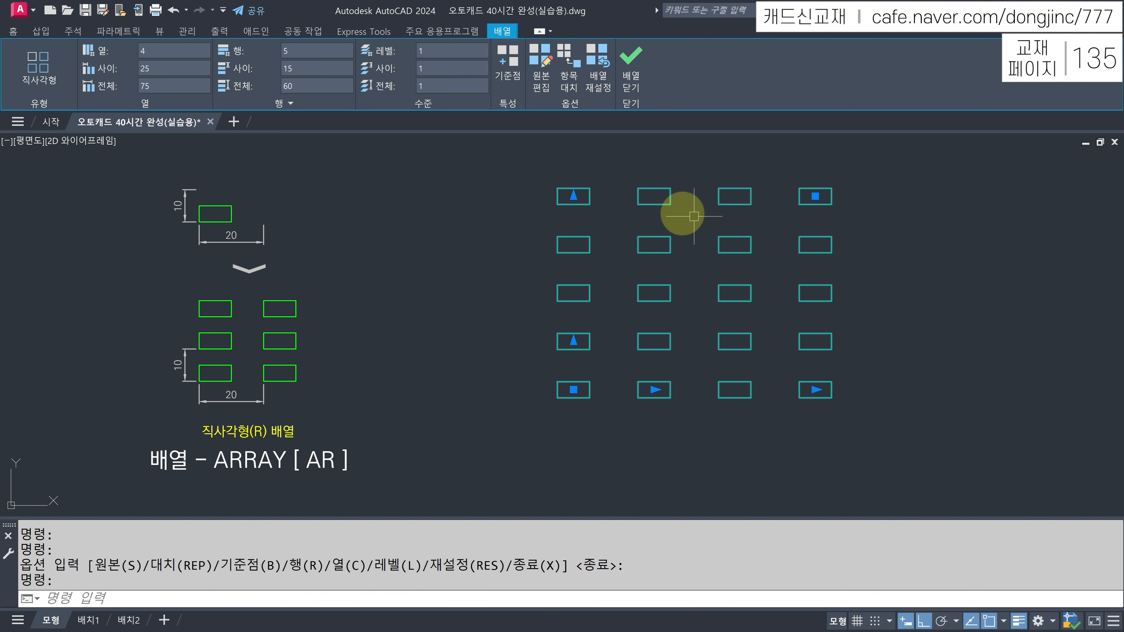
click(815, 196)
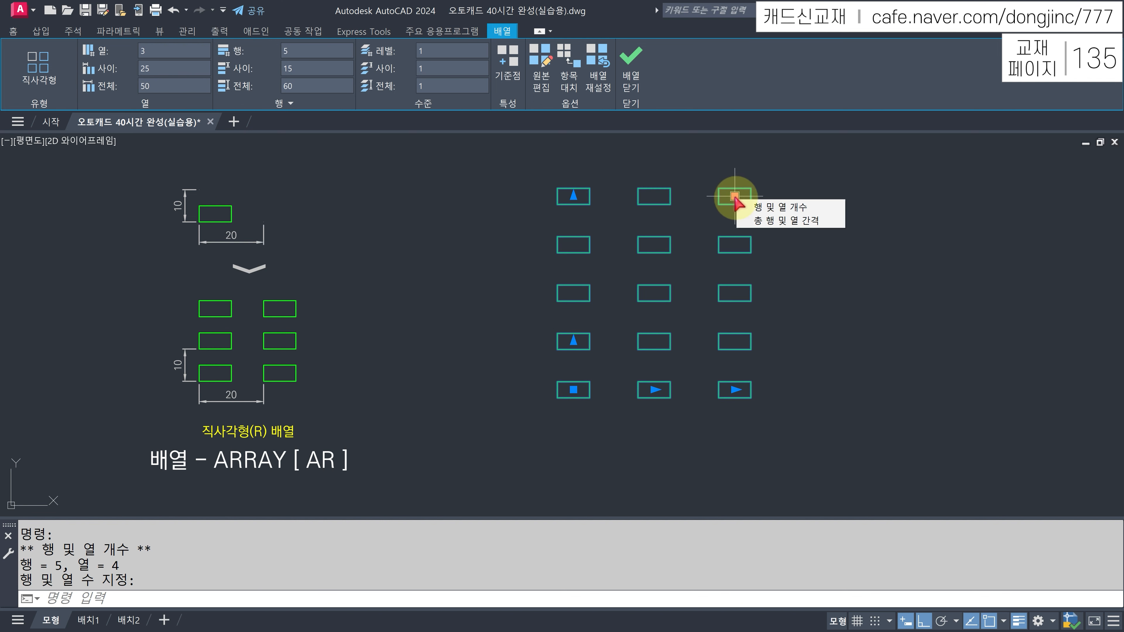
click(734, 245)
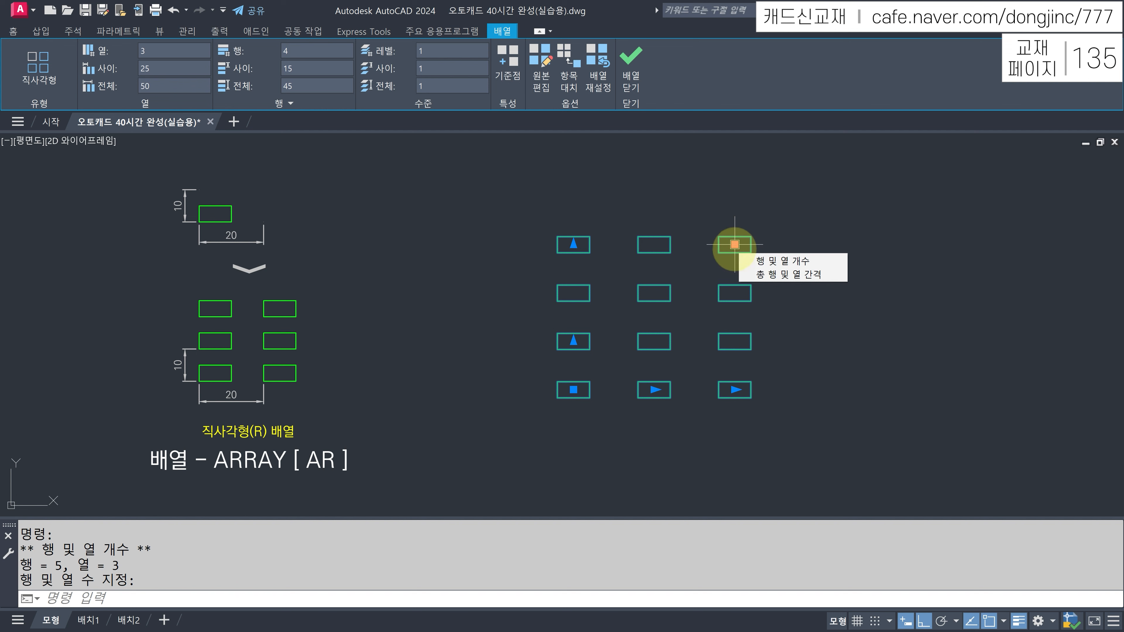
click(734, 245)
click(735, 292)
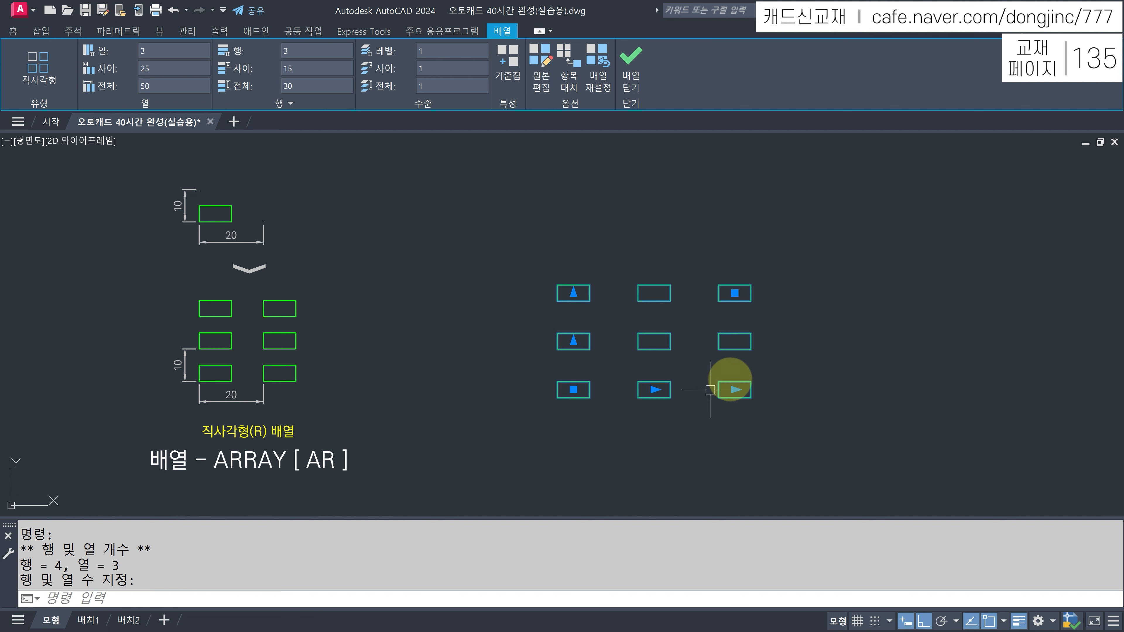
Extend the array to 5 rows with the row count grip on its first column, and deselect it.
click(573, 293)
click(573, 244)
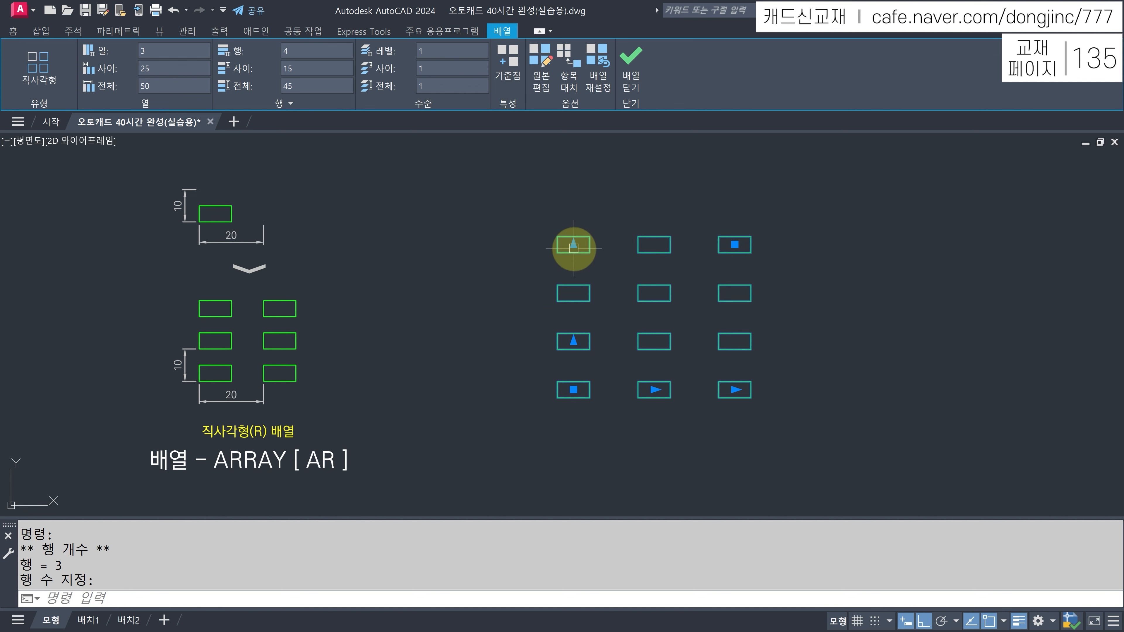
click(573, 244)
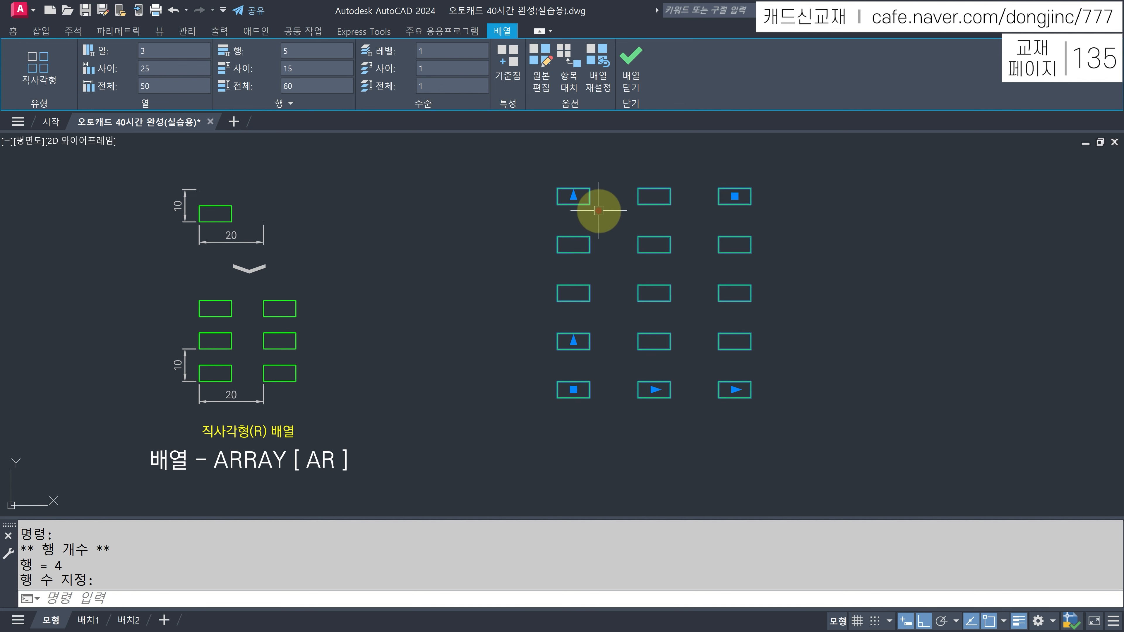
key(Escape)
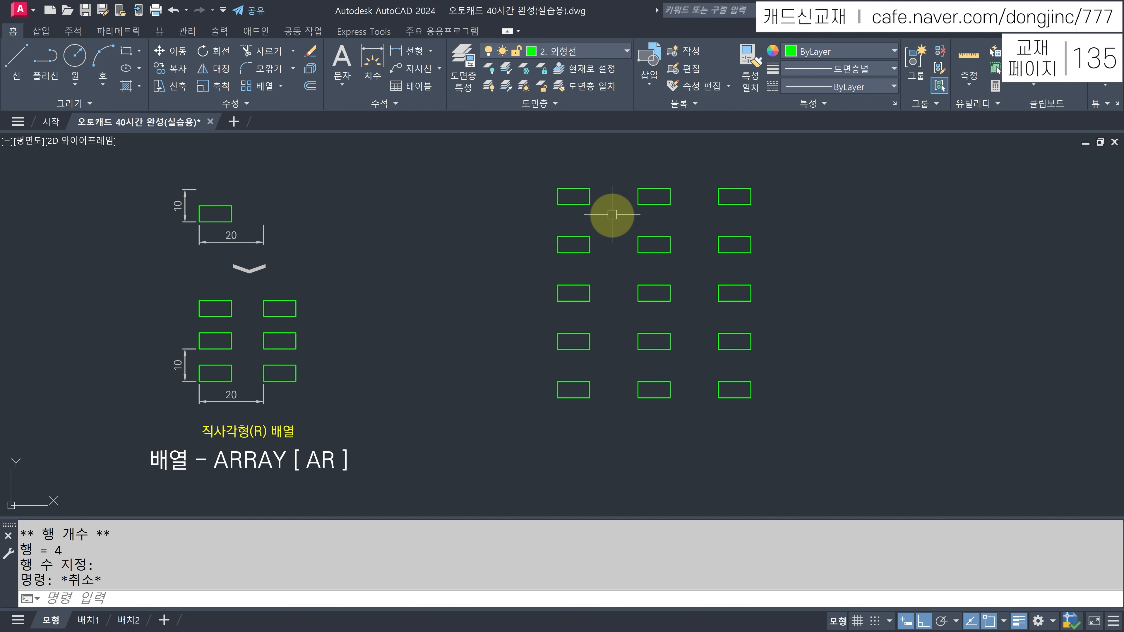
Undo the grip edits so the array is back at 4 columns and 5 rows.
key(ctrl+z)
key(ctrl+z)
key(ctrl+z)
key(ctrl+z)
key(ctrl+z)
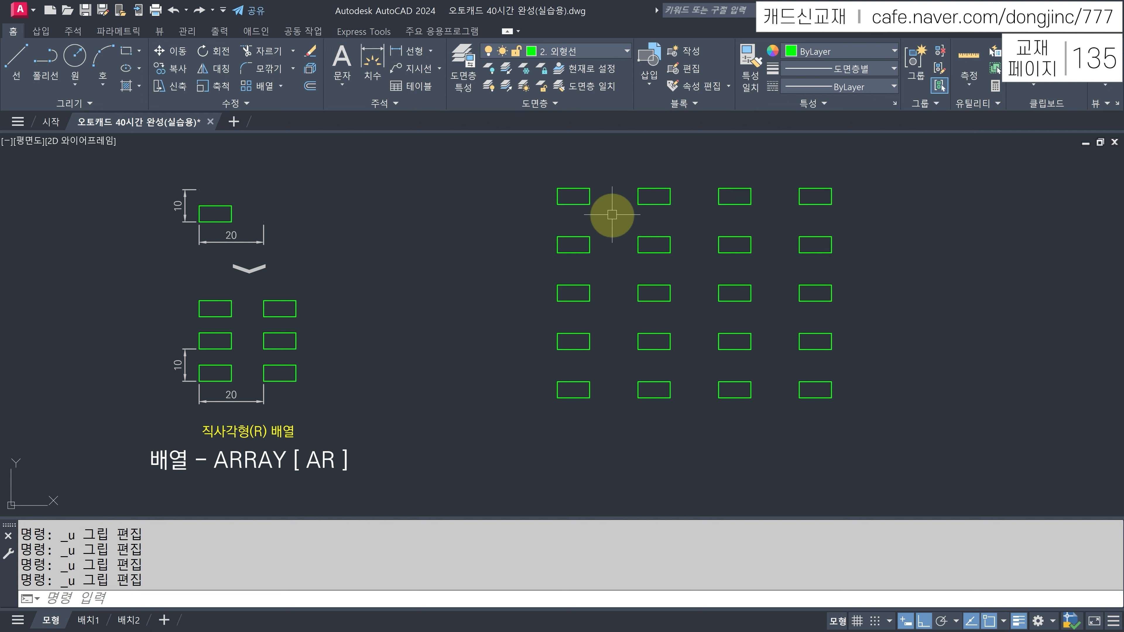
key(ctrl+y)
Explode the array of 4 columns and 5 rows, then select a single rectangle to check it and deselect it.
click(640, 201)
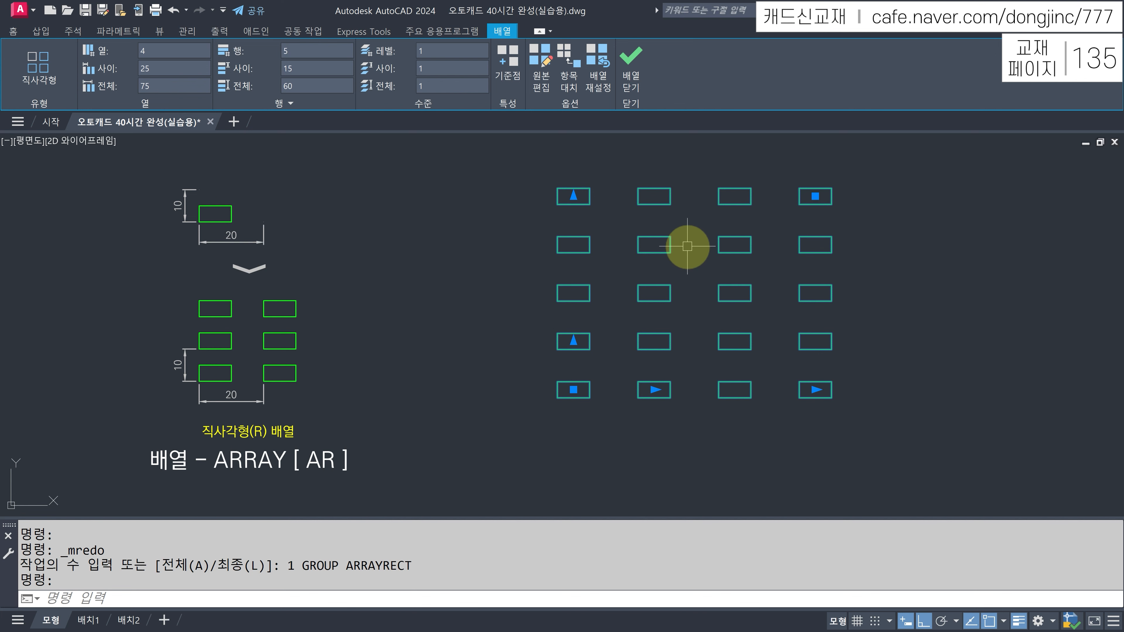
key(Escape)
key(Return)
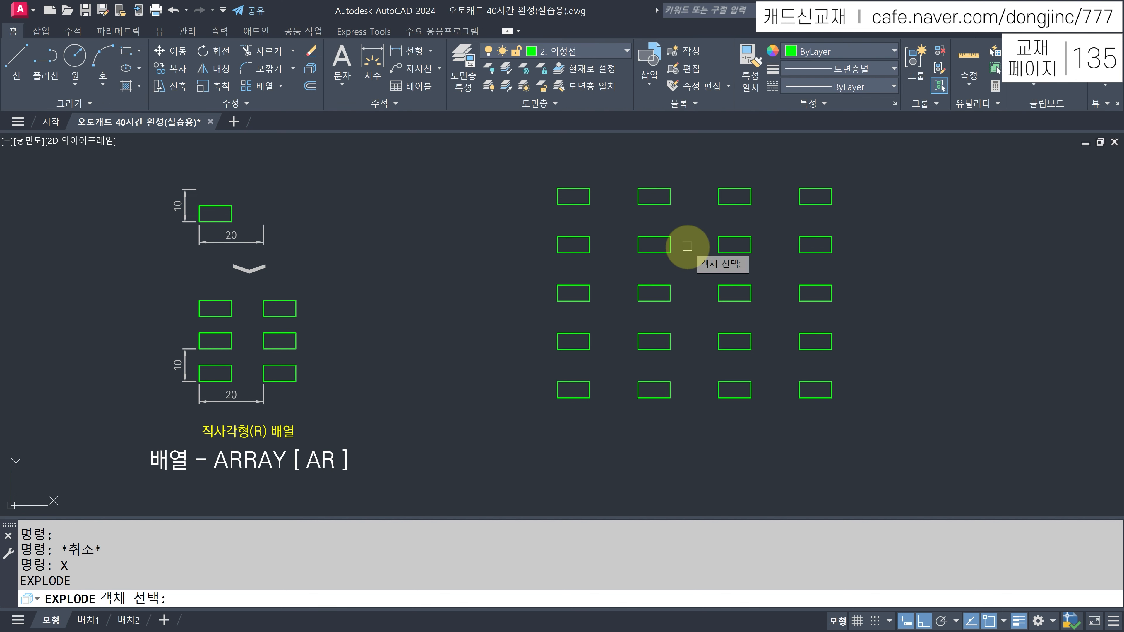
click(668, 240)
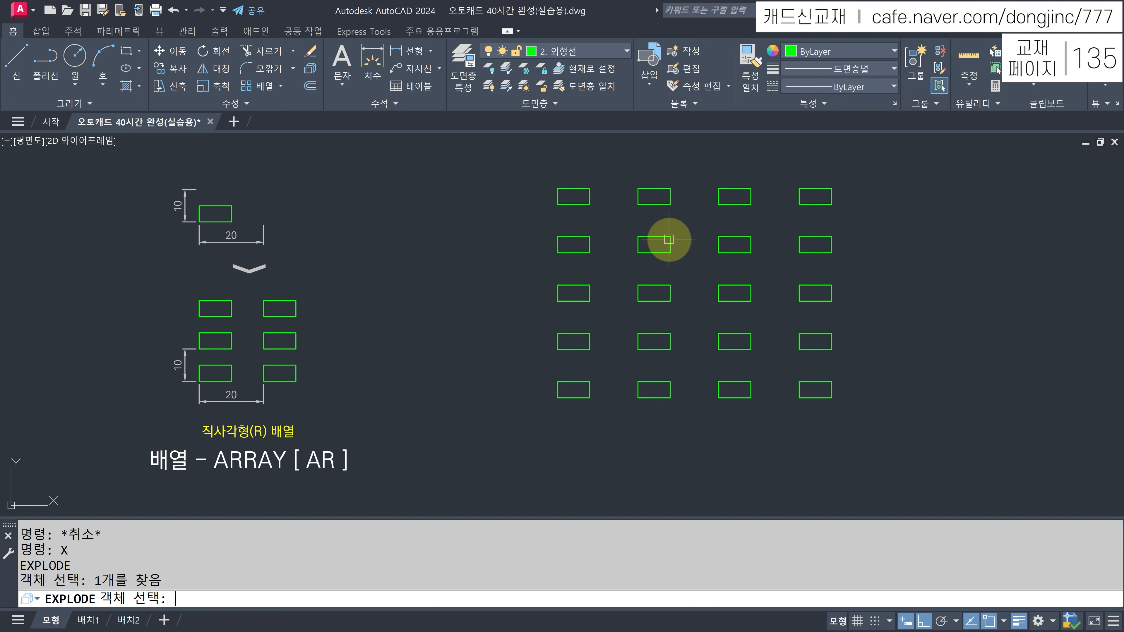
key(Return)
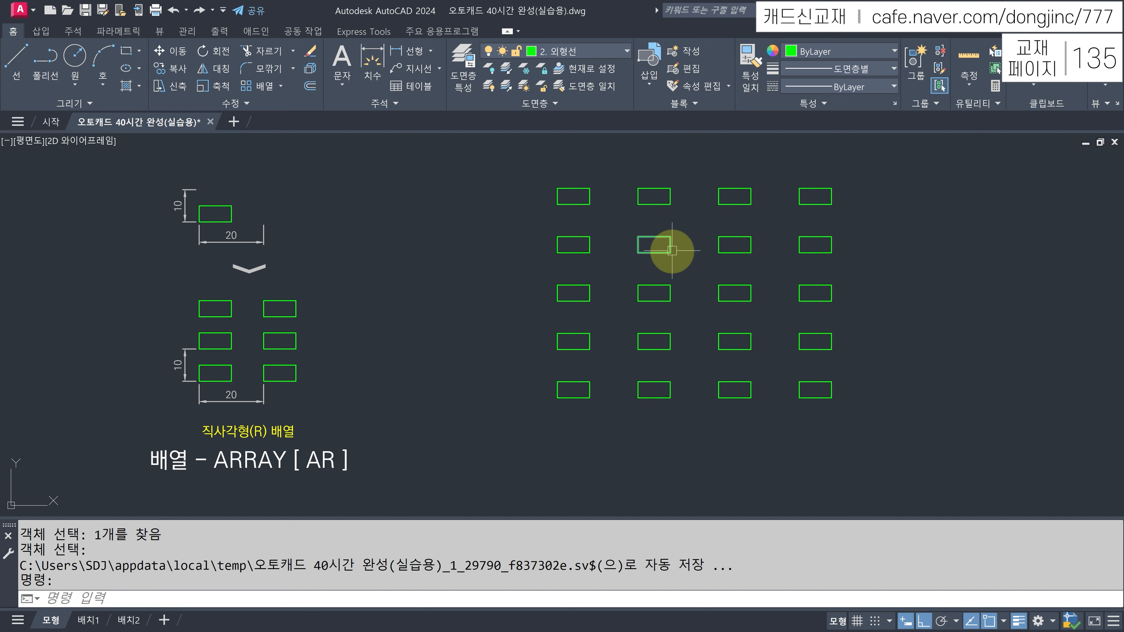
click(733, 239)
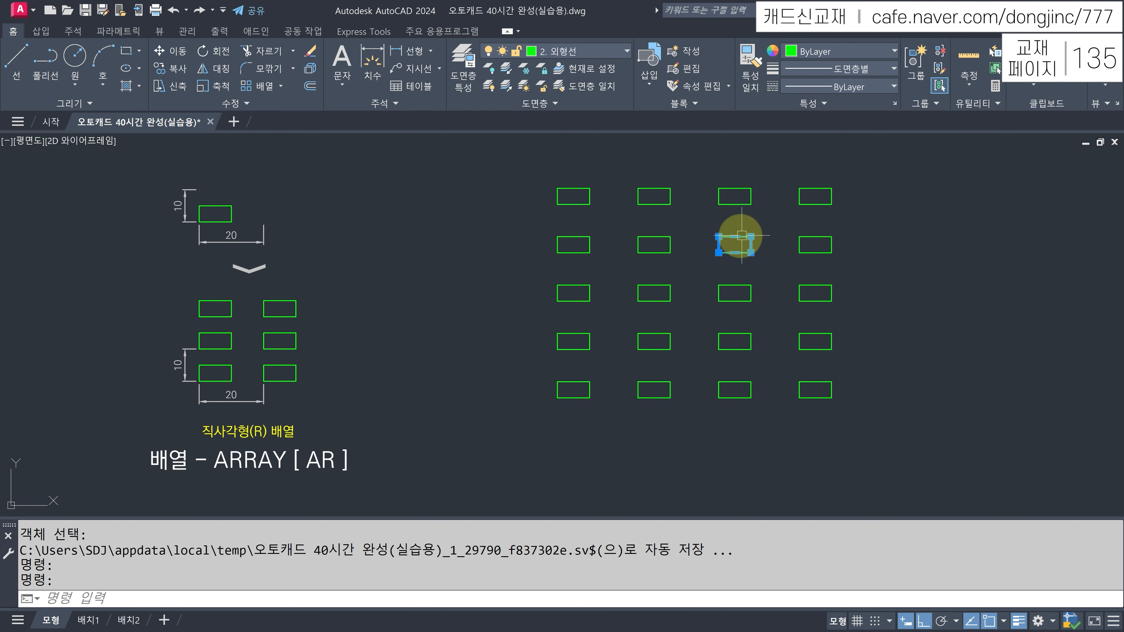
key(Escape)
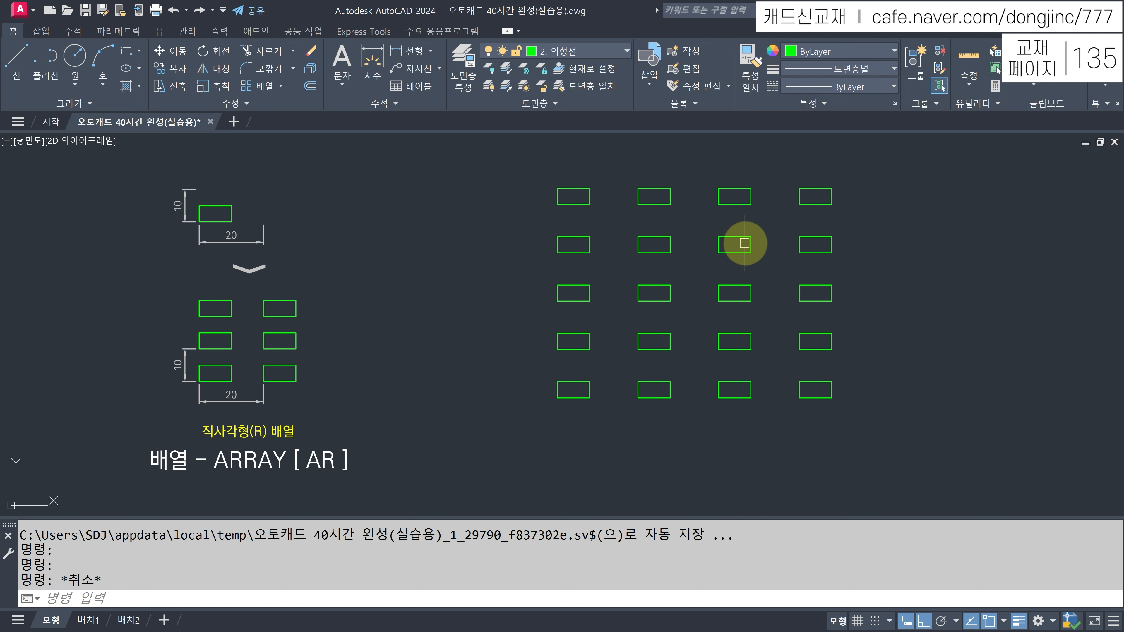
Erase all the exploded rectangles except the one in the lower-left corner of the grid.
click(882, 160)
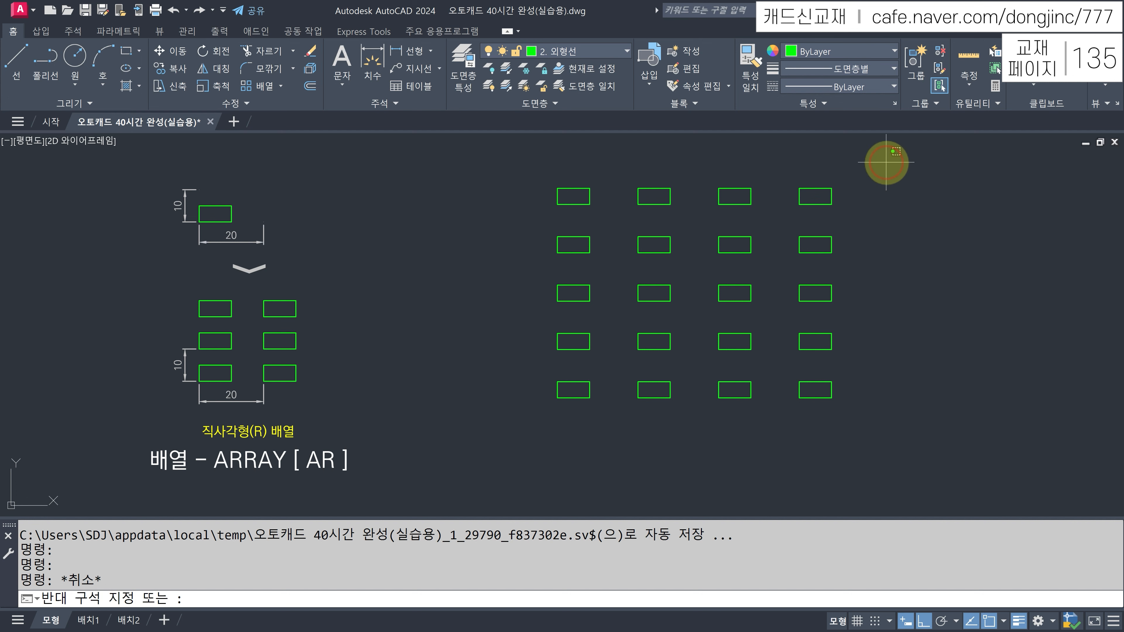
click(628, 405)
text(e)
key(Return)
click(655, 148)
click(529, 349)
text(e)
key(Return)
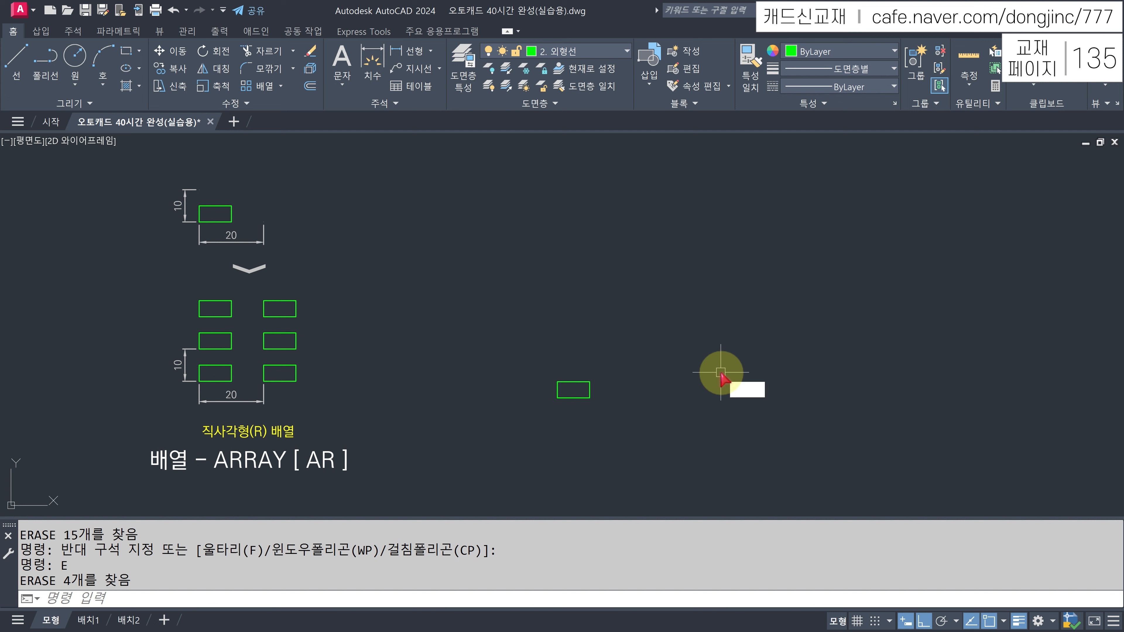
Create a non-associative rectangular array of the remaining rectangle with 4 columns 15 apart and 3 rows 7.5 apart.
key(Return)
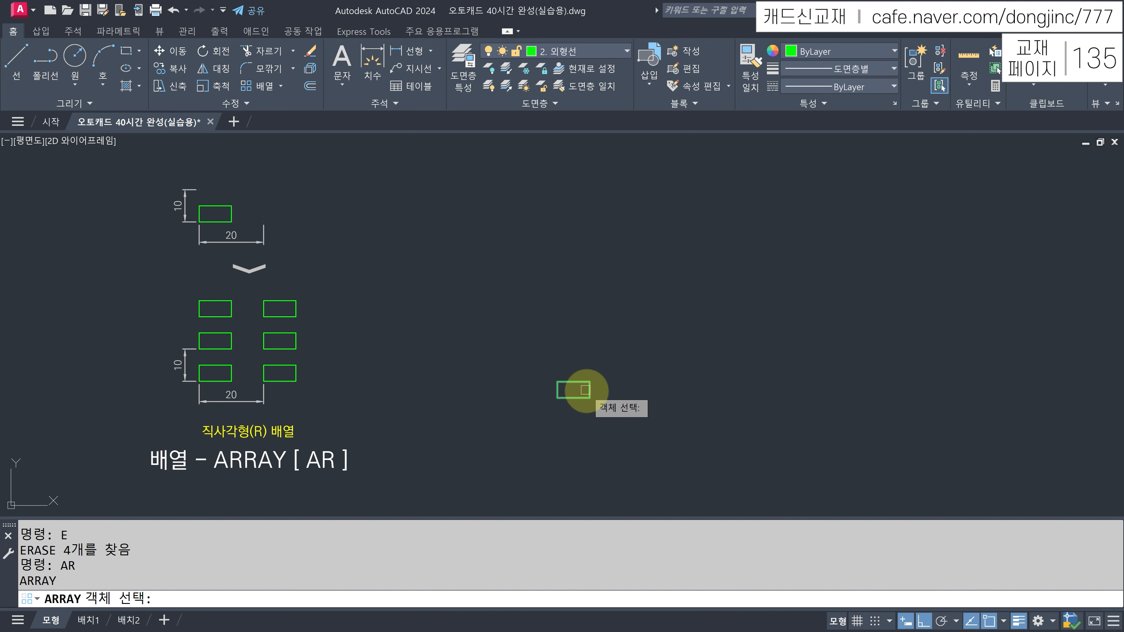
click(579, 381)
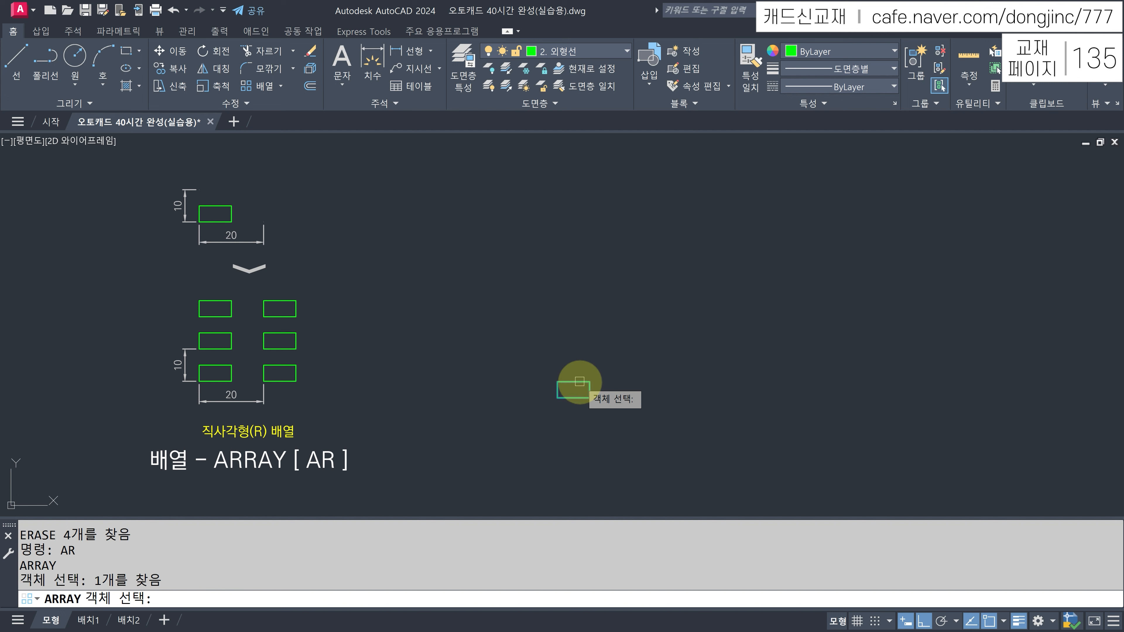
key(Return)
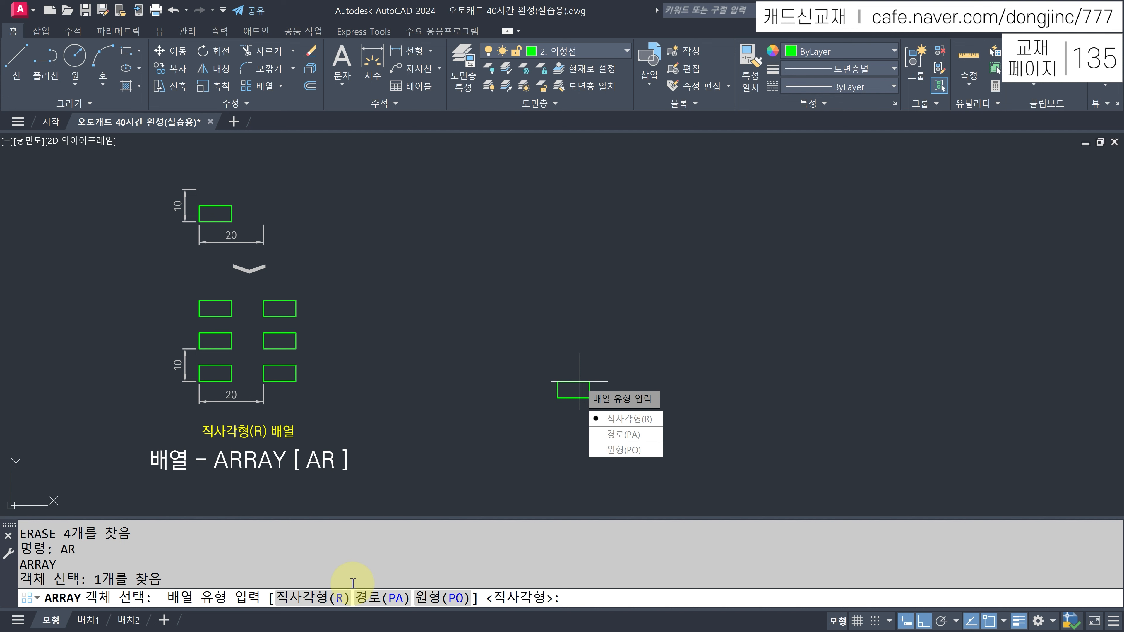
click(347, 596)
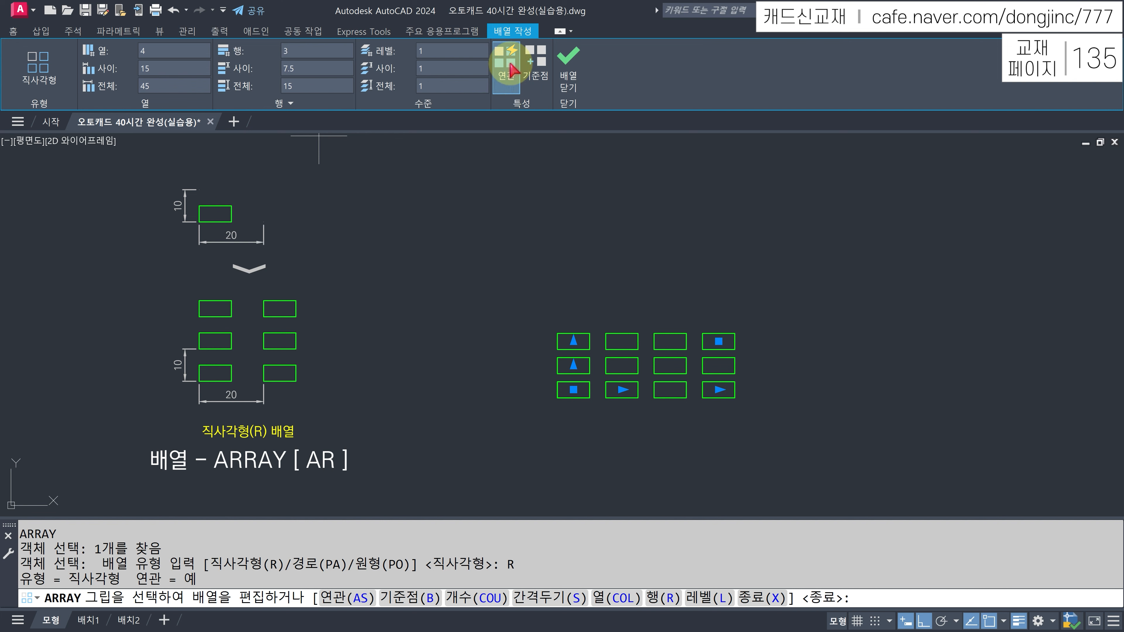
click(570, 63)
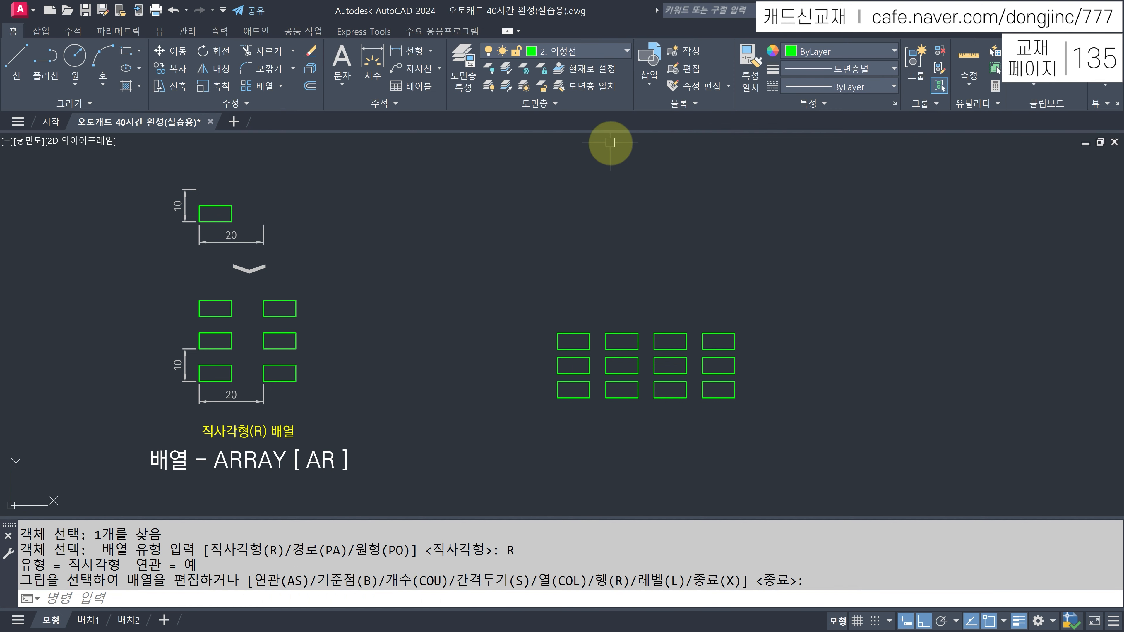
Array the top rectangle of the second column into 4 columns and 3 rows, with the Associative option turned back on.
click(621, 333)
mouse_move(622, 332)
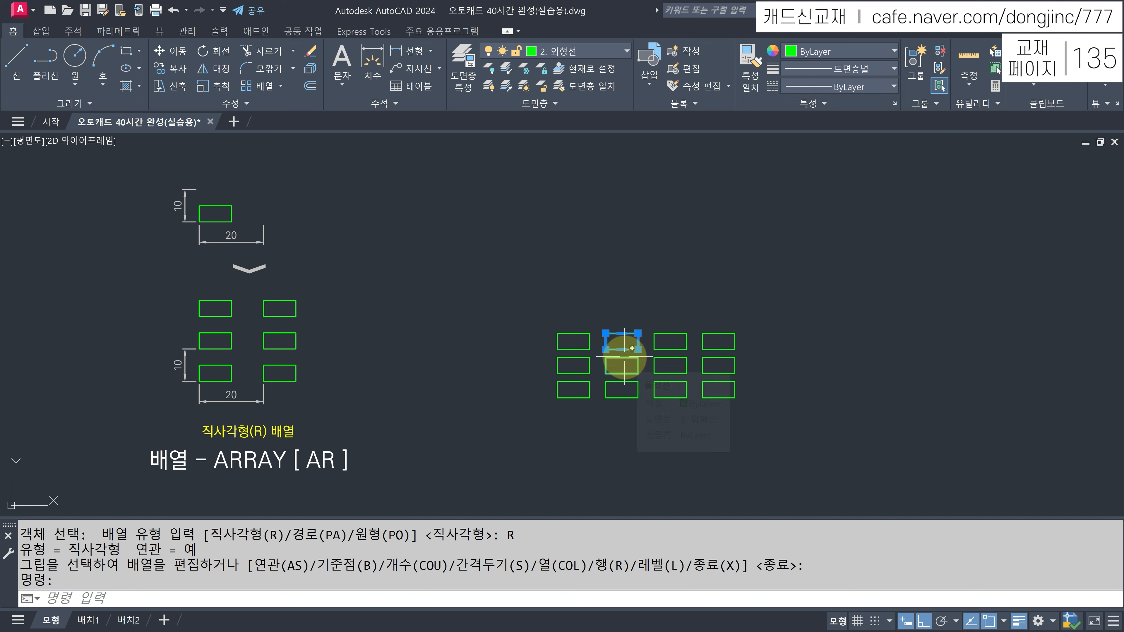
click(255, 86)
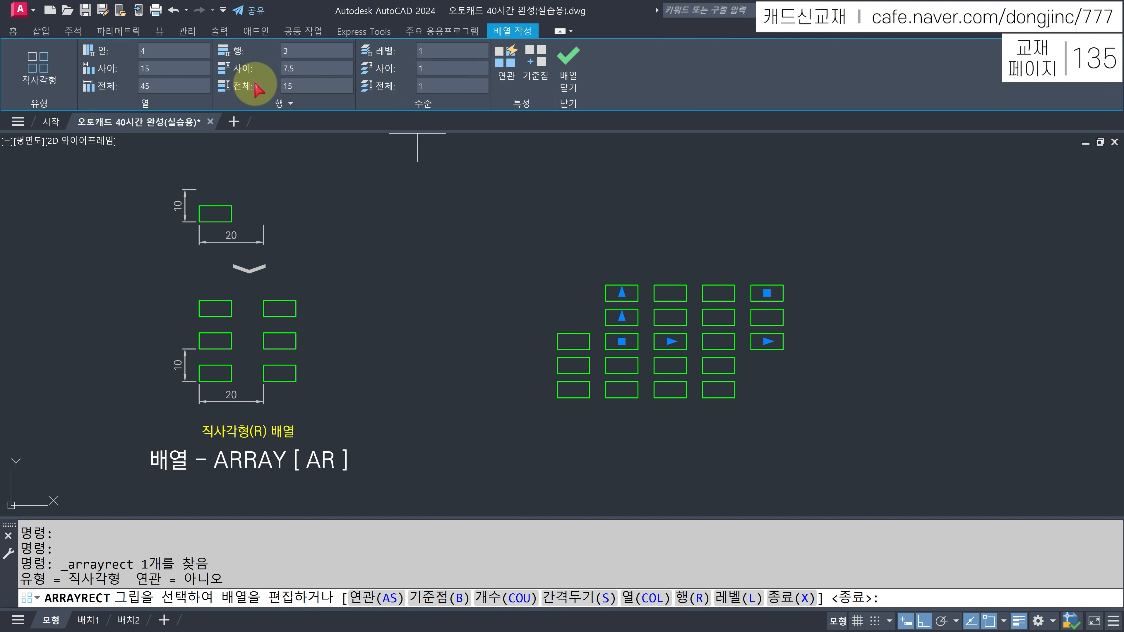
click(506, 62)
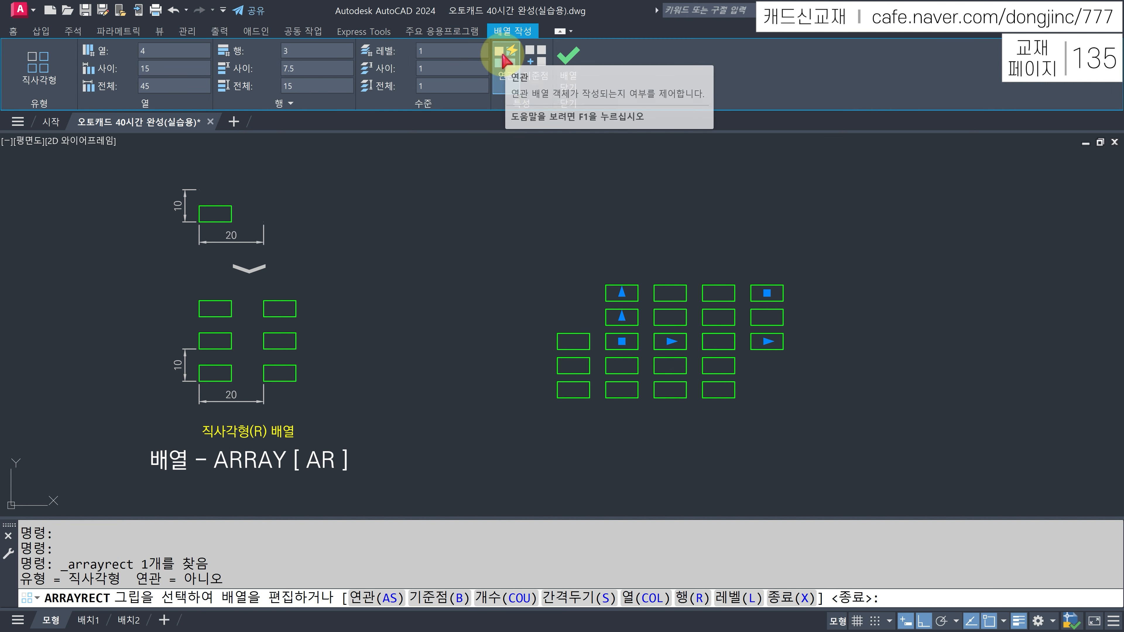
click(568, 55)
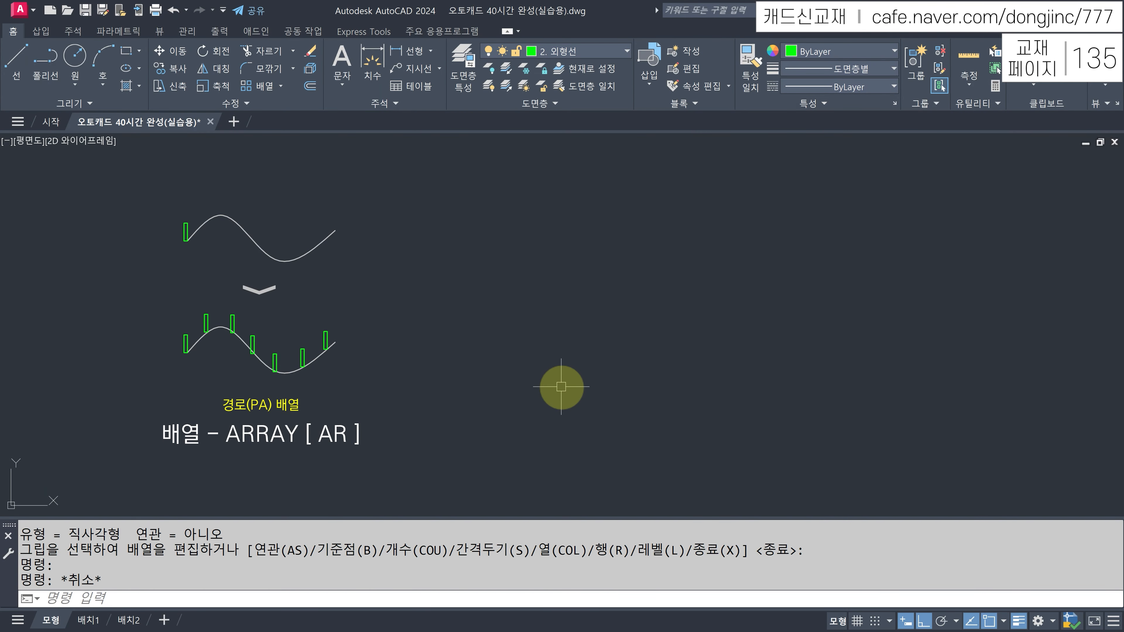
Draw a wave-shaped spline through four points beside the path array example, with Ortho turned off.
click(259, 361)
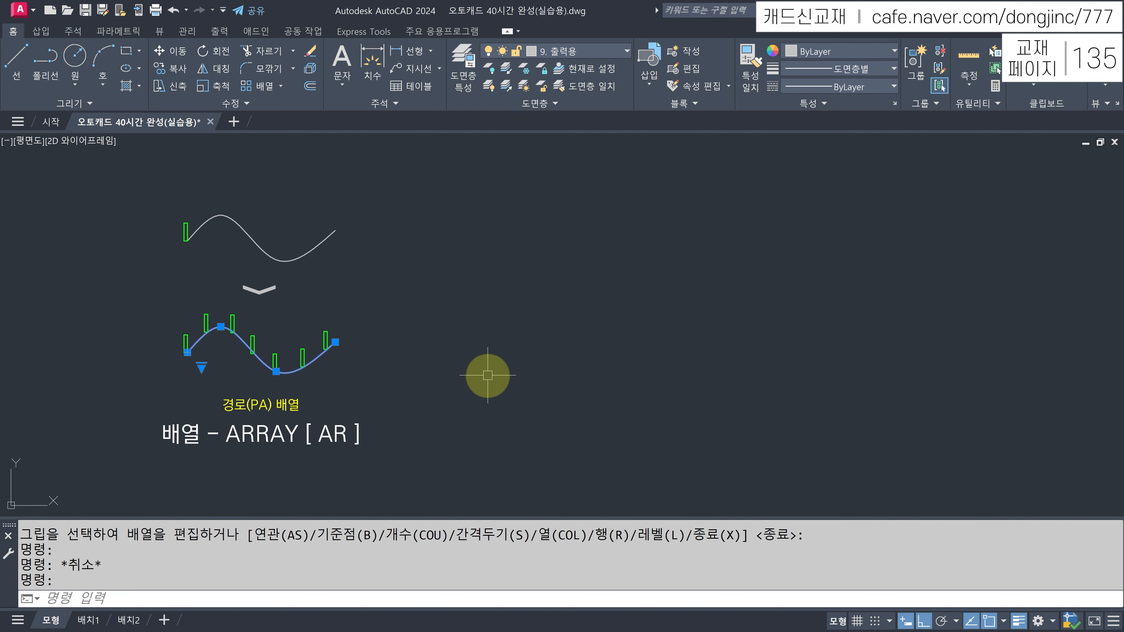
key(Escape)
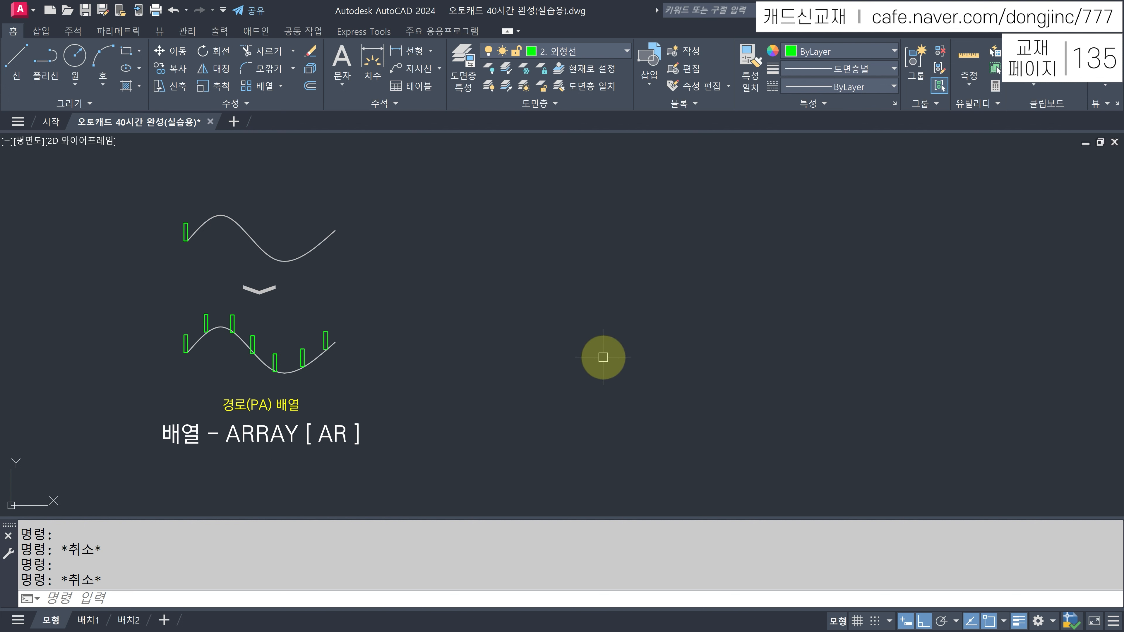
text(SPL)
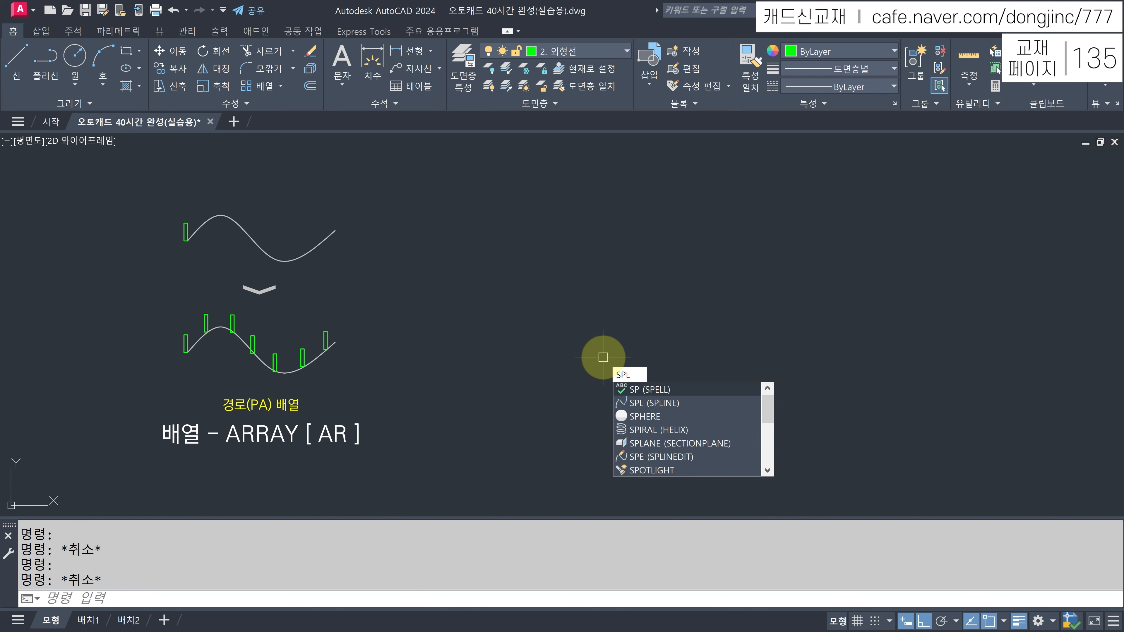
key(Return)
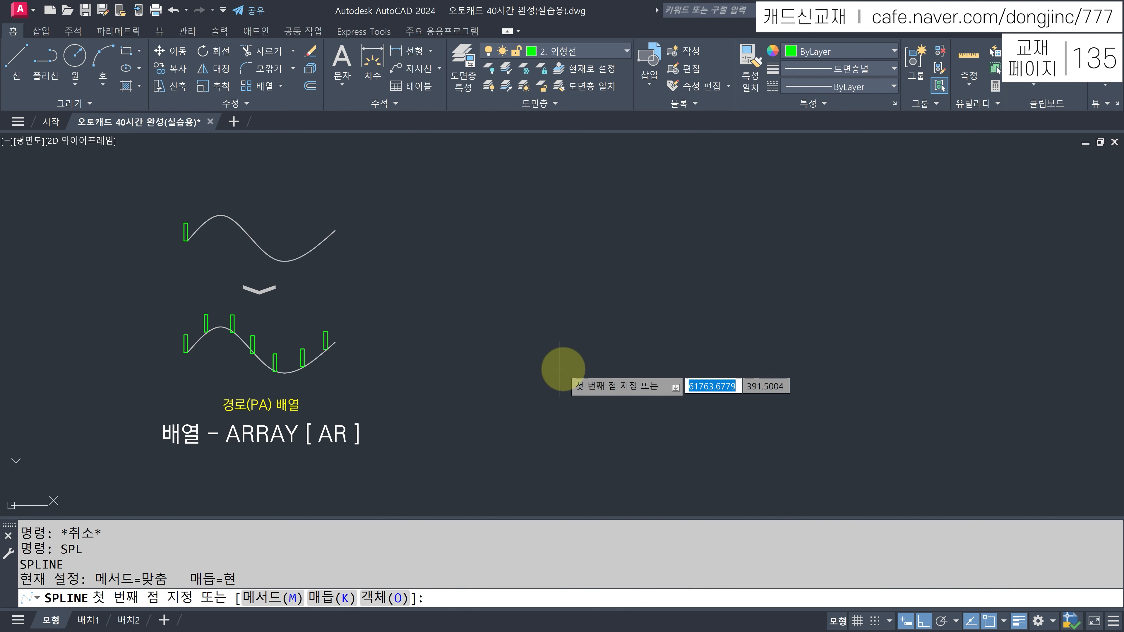
click(531, 376)
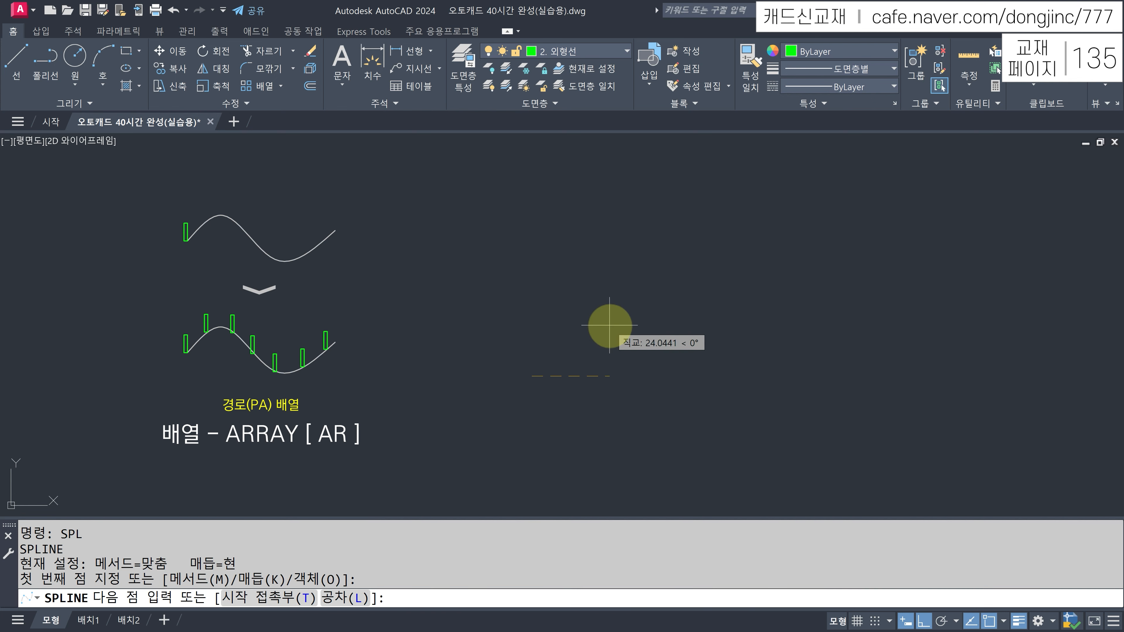
key(F8)
click(623, 329)
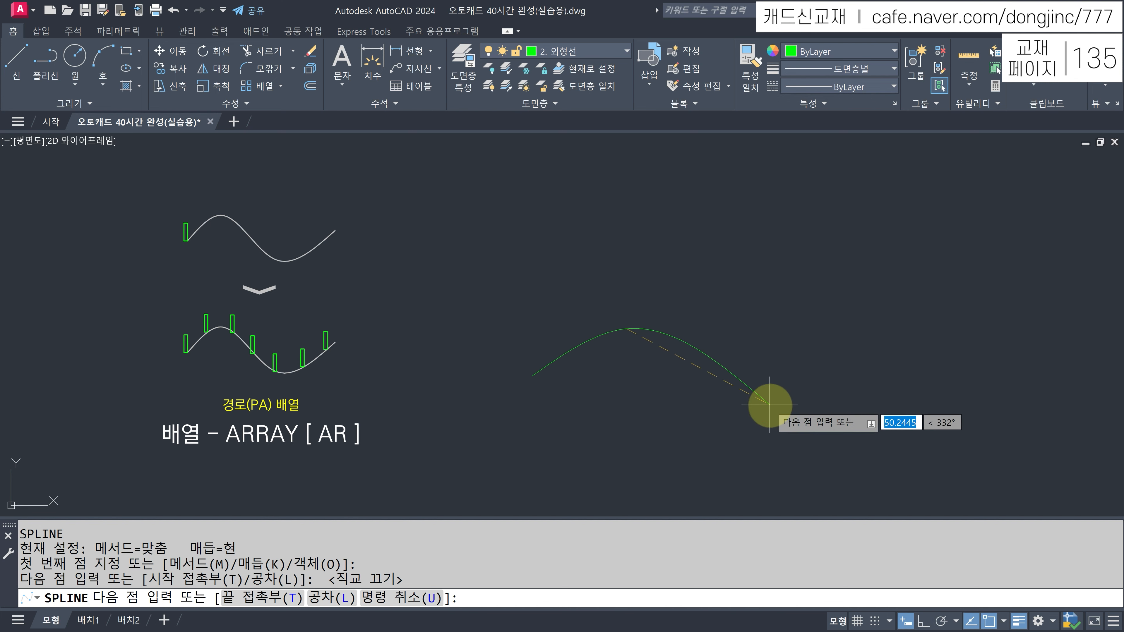
click(774, 406)
click(909, 346)
key(Return)
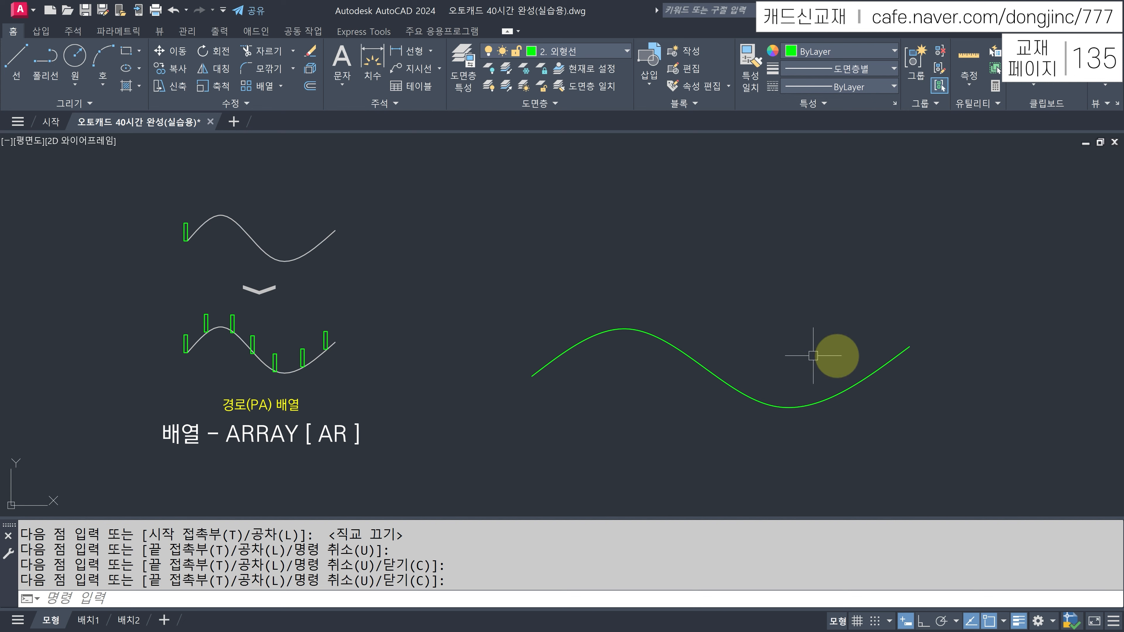
Draw an upright rectangle about 8 by 27 with its lower-right corner on the spline's left endpoint.
text(REC)
key(Return)
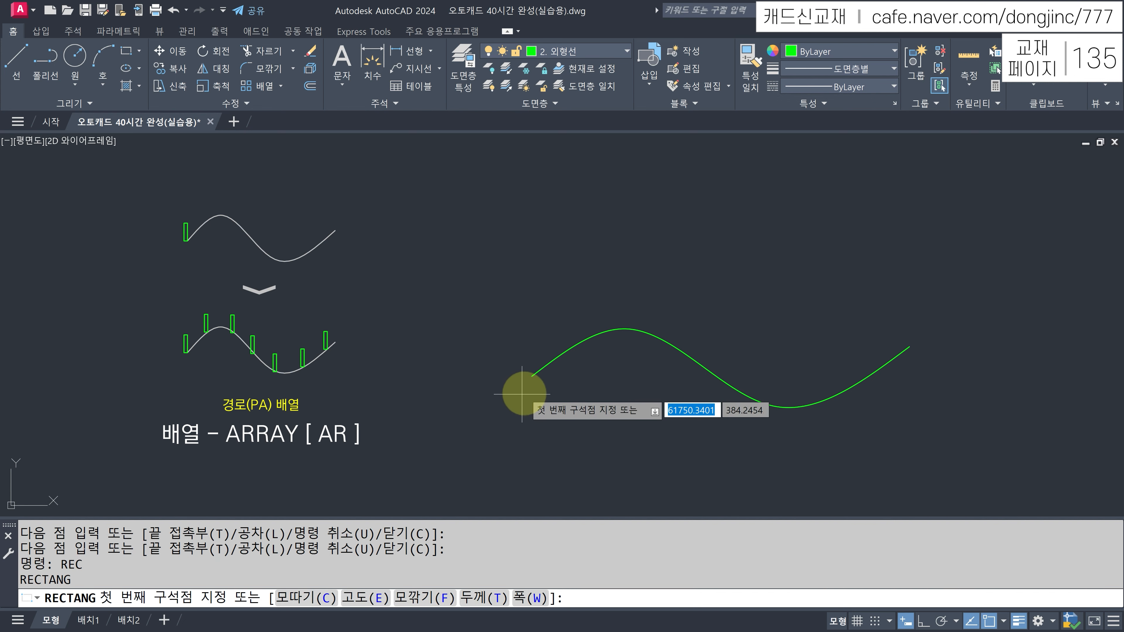
click(532, 376)
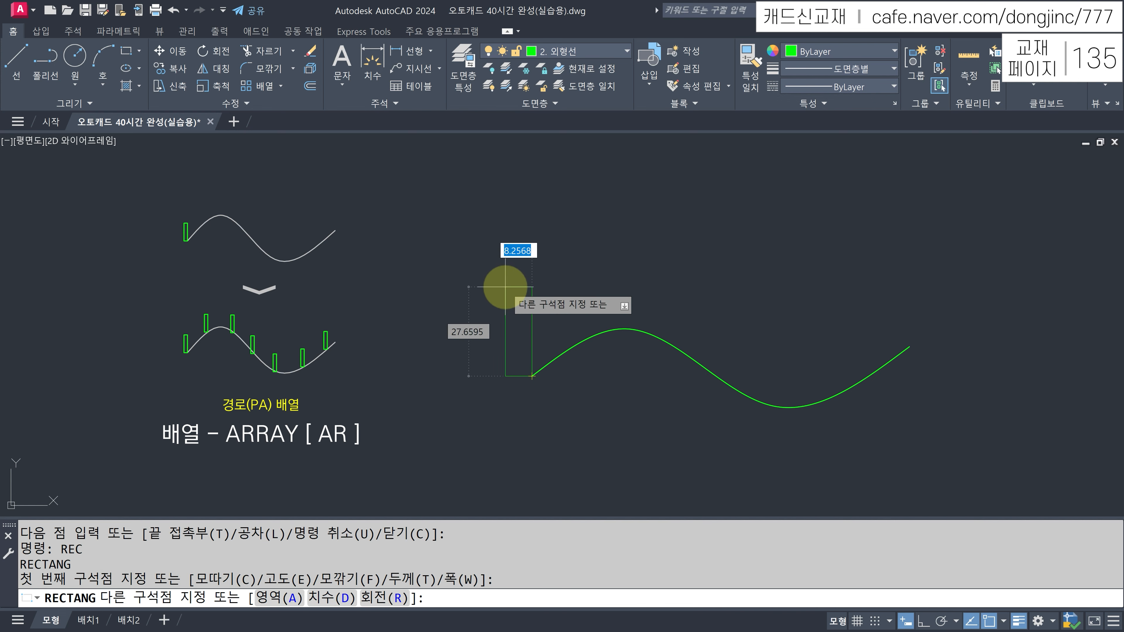
click(507, 289)
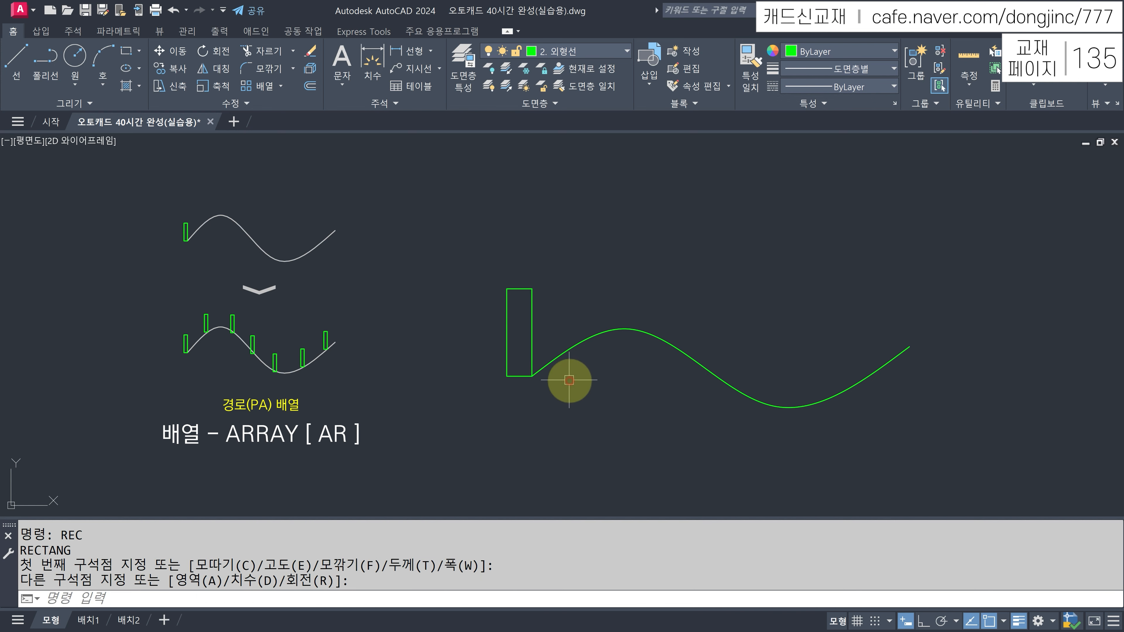
key(Escape)
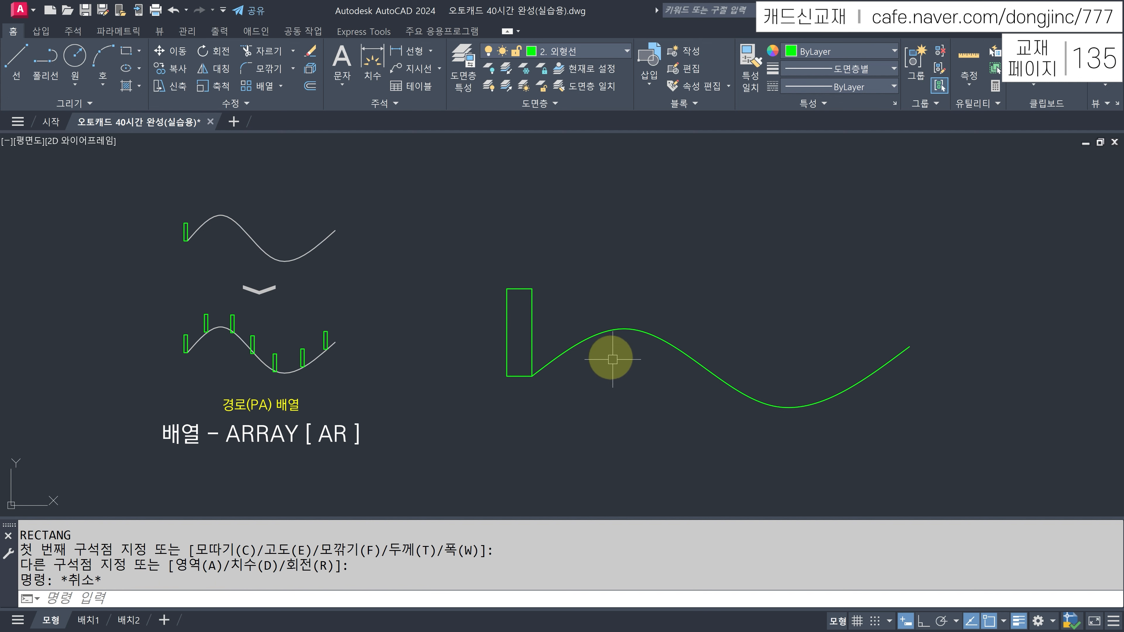
Move the wave-shaped spline to layer 0 and deselect it.
click(652, 336)
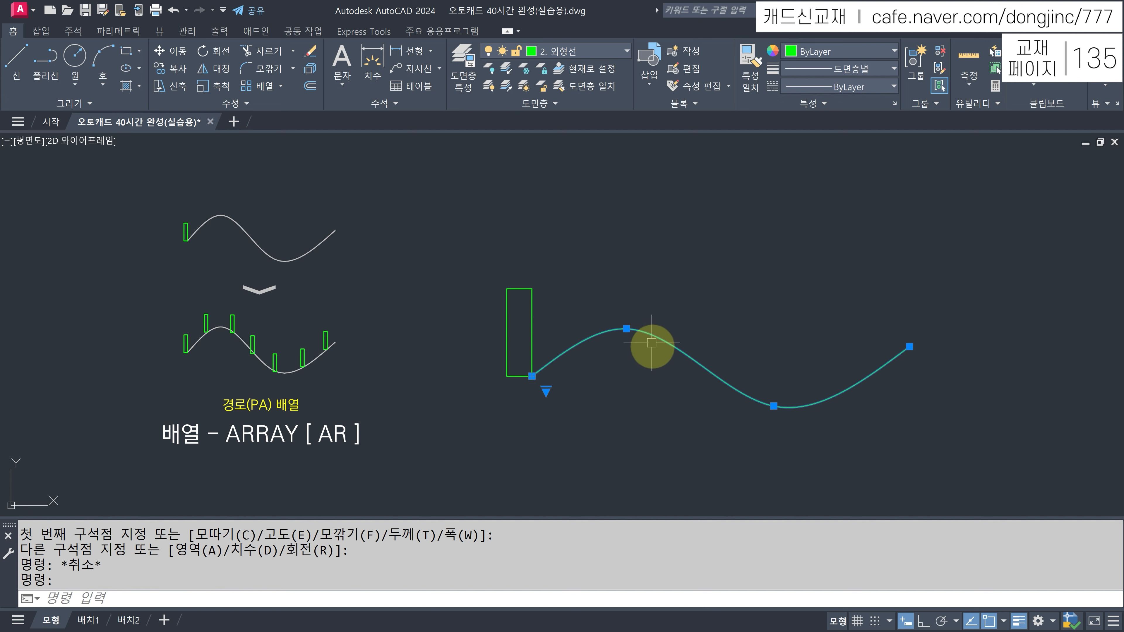
click(592, 54)
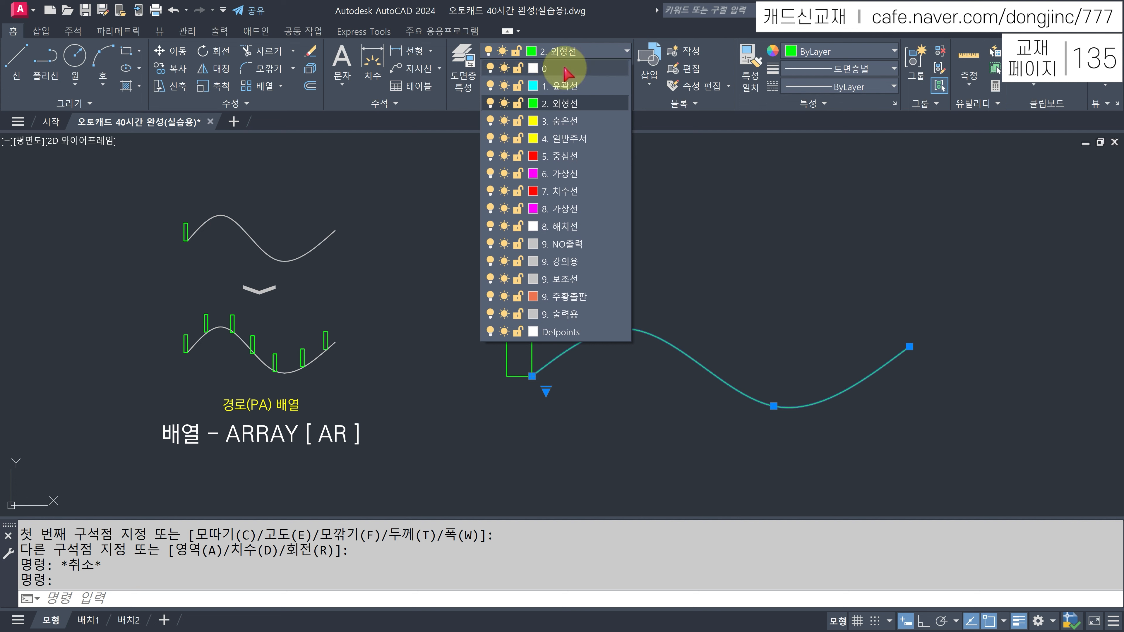
click(559, 69)
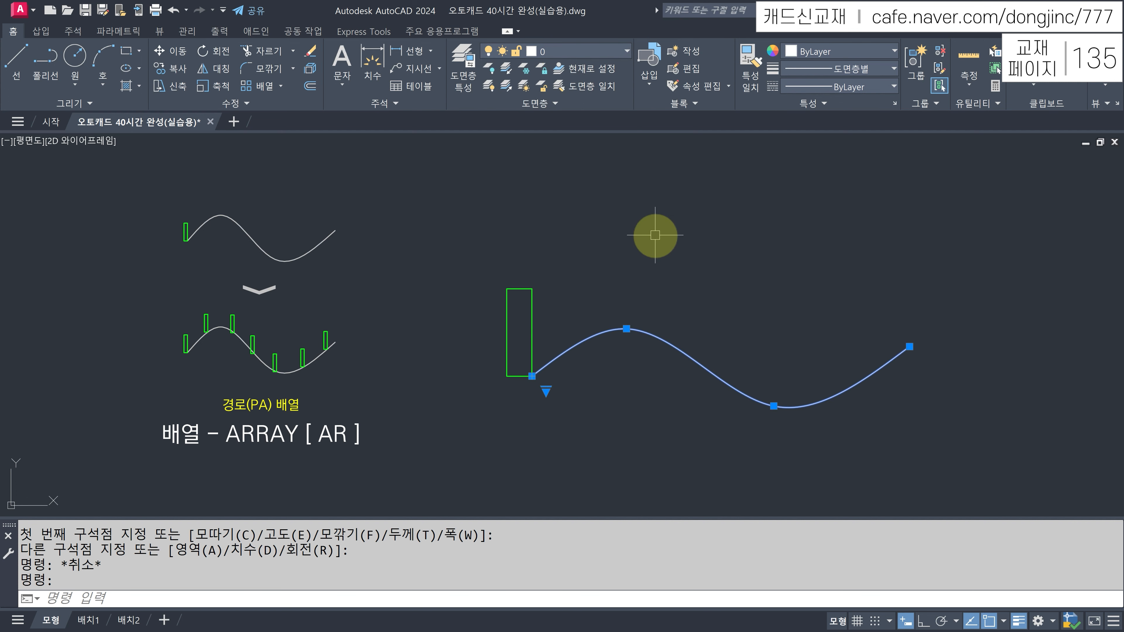
key(Escape)
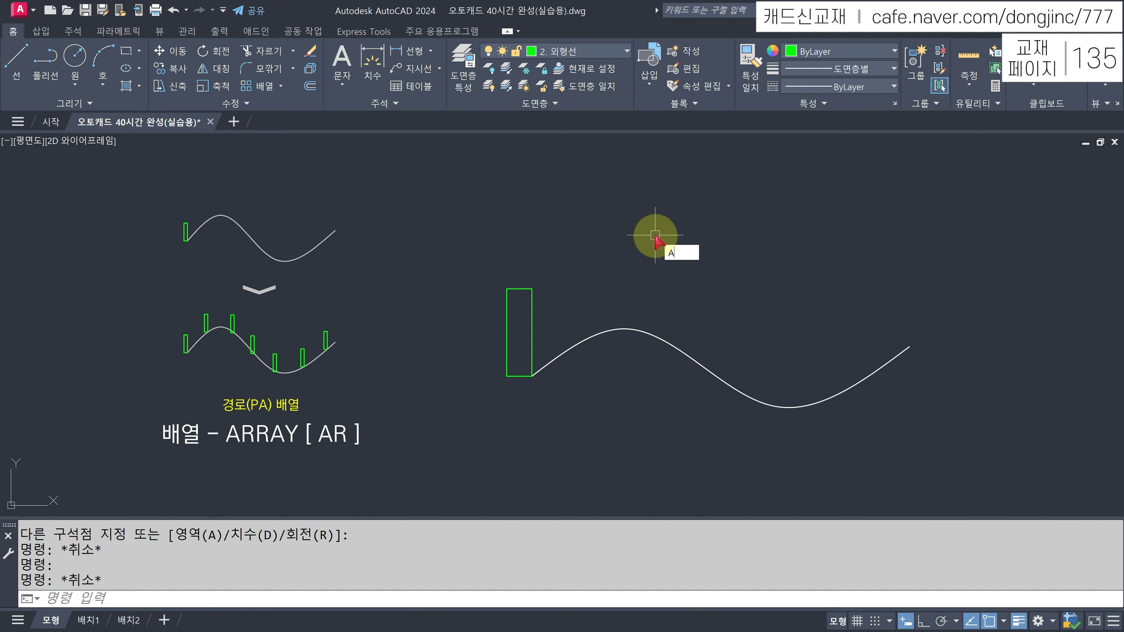
Array the upright rectangle along the wave-shaped spline as a path array.
key(Return)
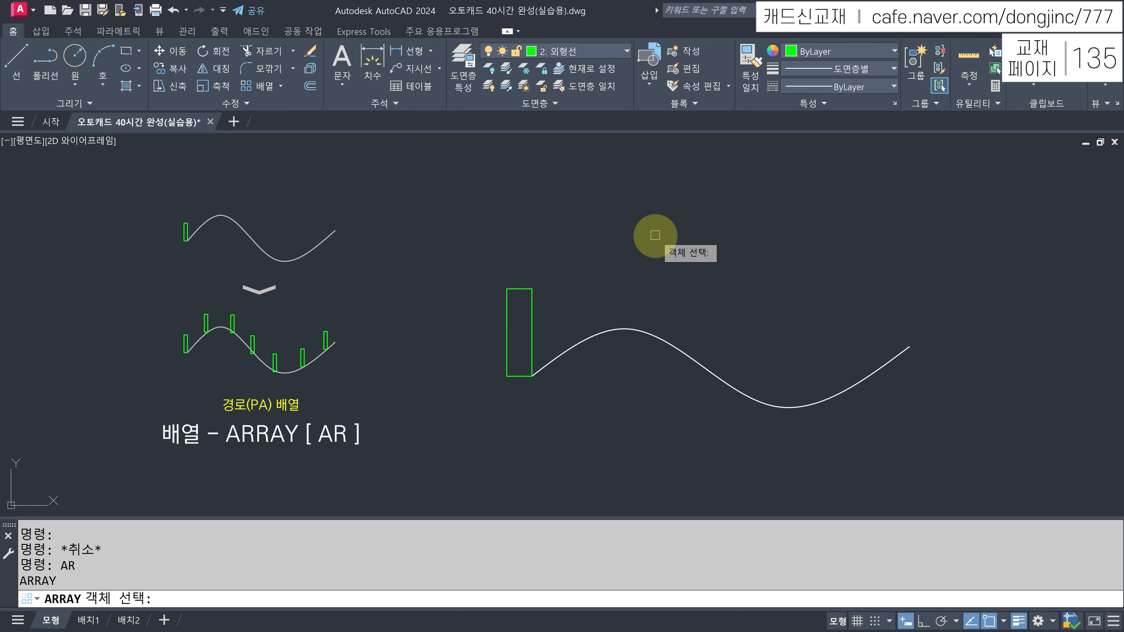
click(521, 288)
key(Return)
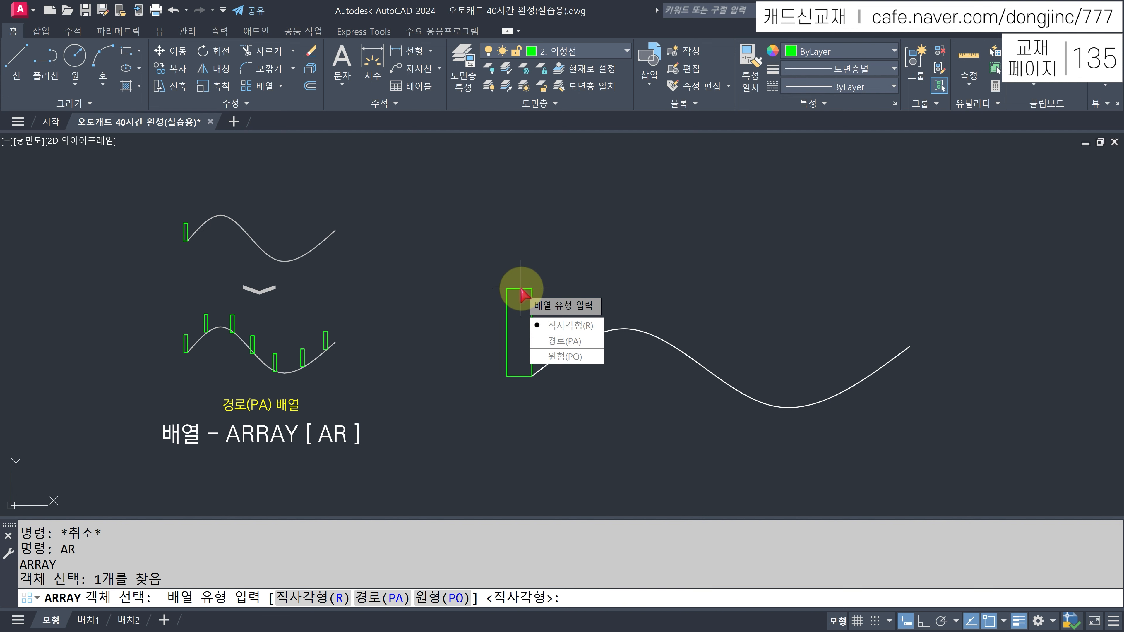
text(PA)
key(Return)
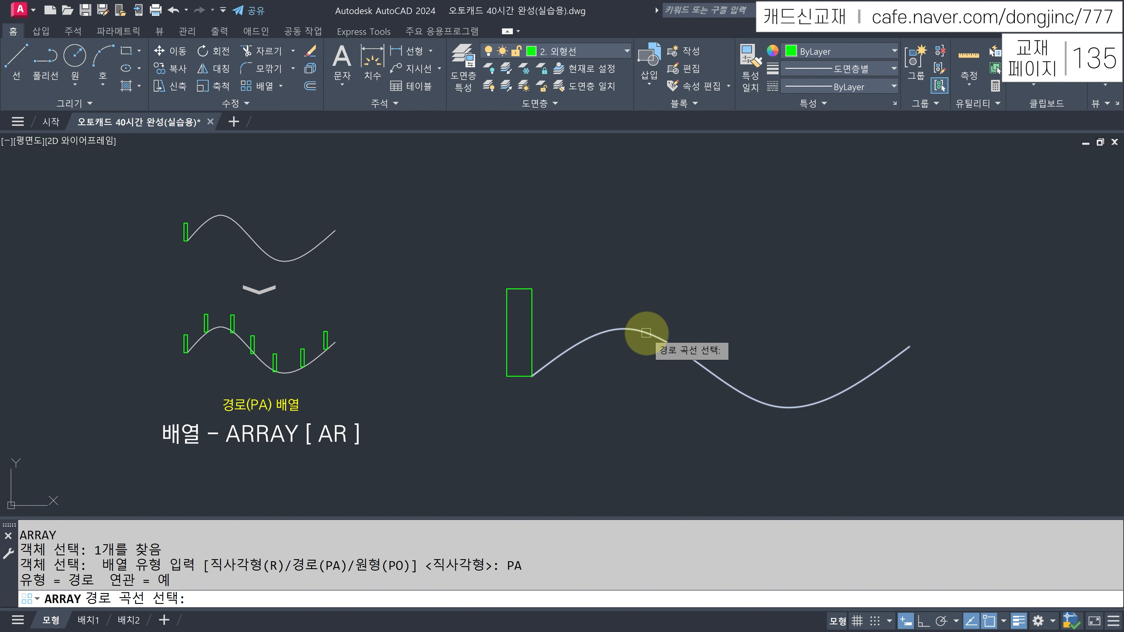
click(646, 333)
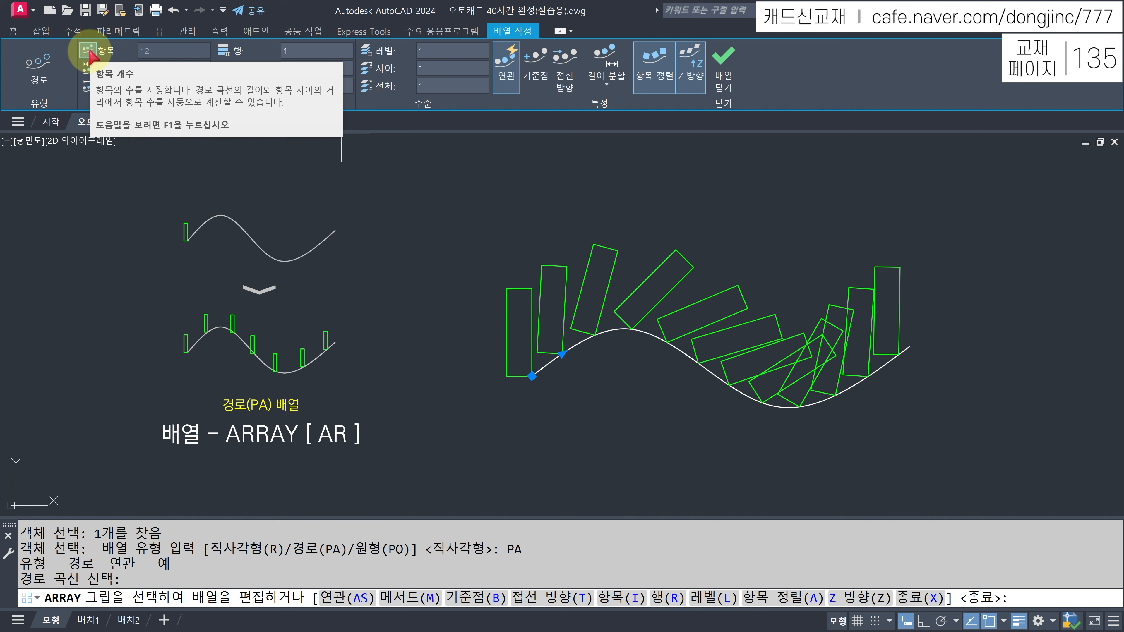
Try 5 items in the path array and settle on an item count of 8.
click(149, 51)
text(5)
key(Return)
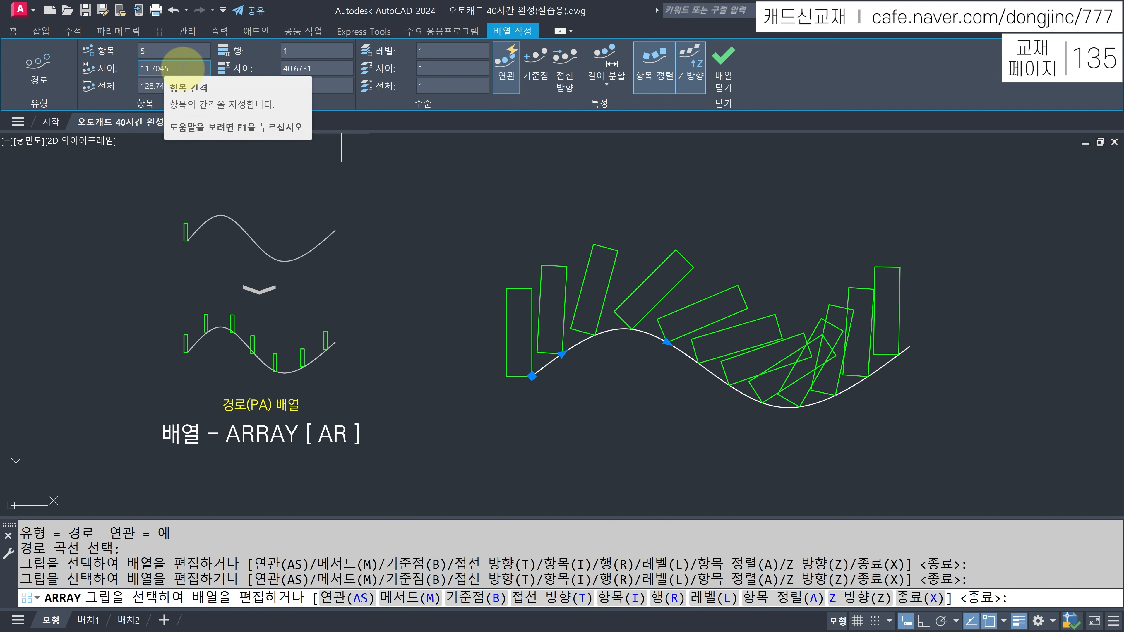
drag(163, 50, 122, 50)
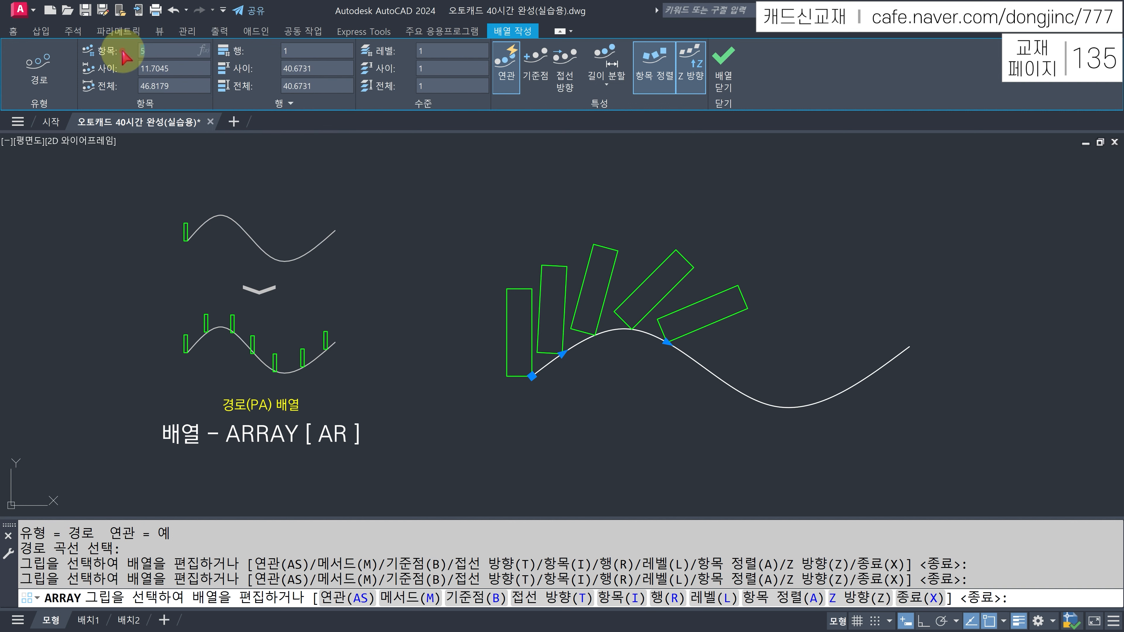
text(8)
key(Return)
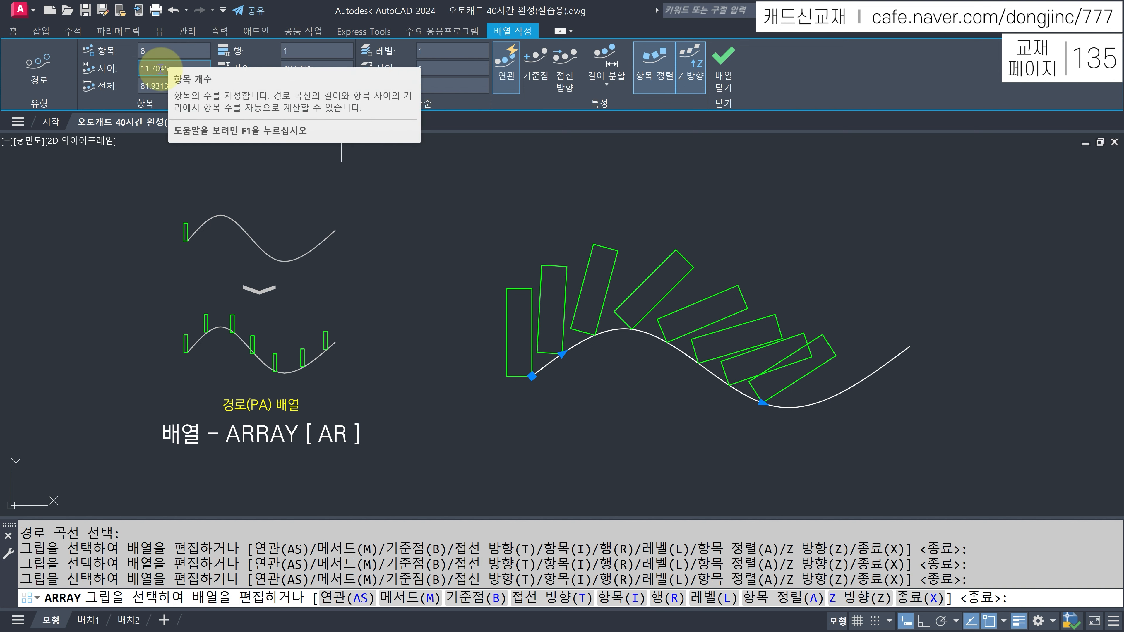
Try a spacing of 5 between the path array's items and settle on a spacing of 15.
click(167, 68)
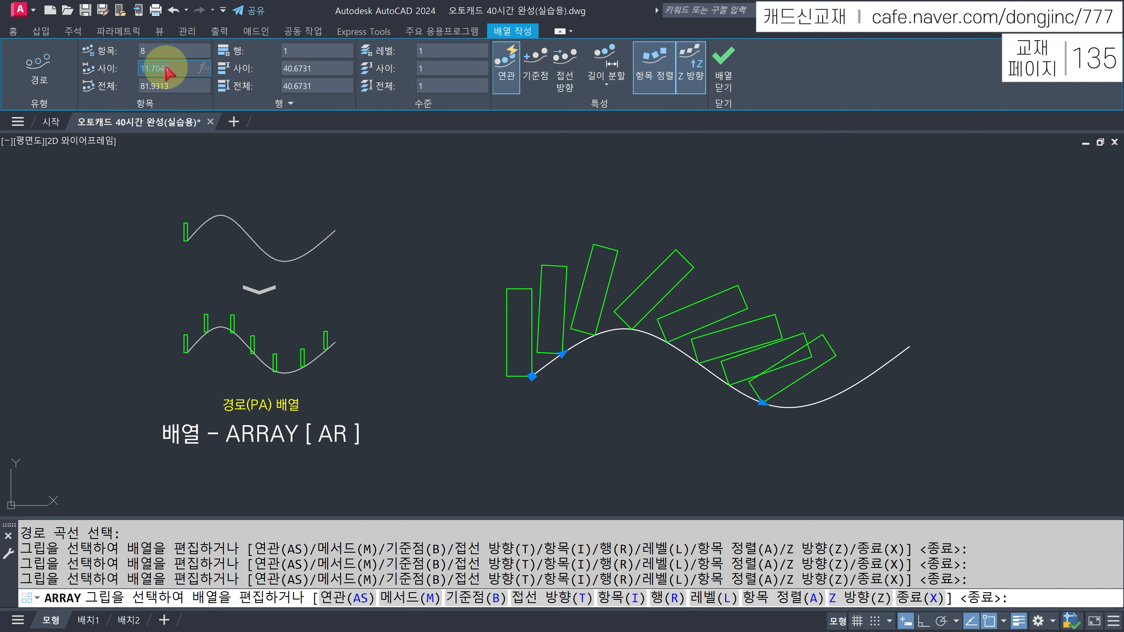
text(5)
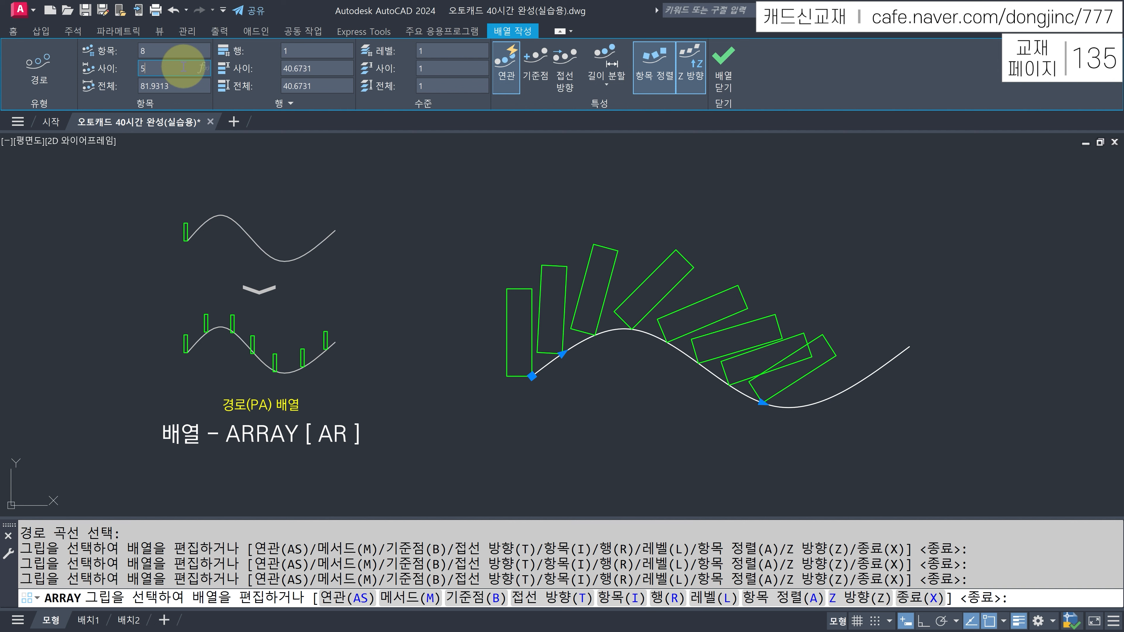
key(Return)
click(108, 68)
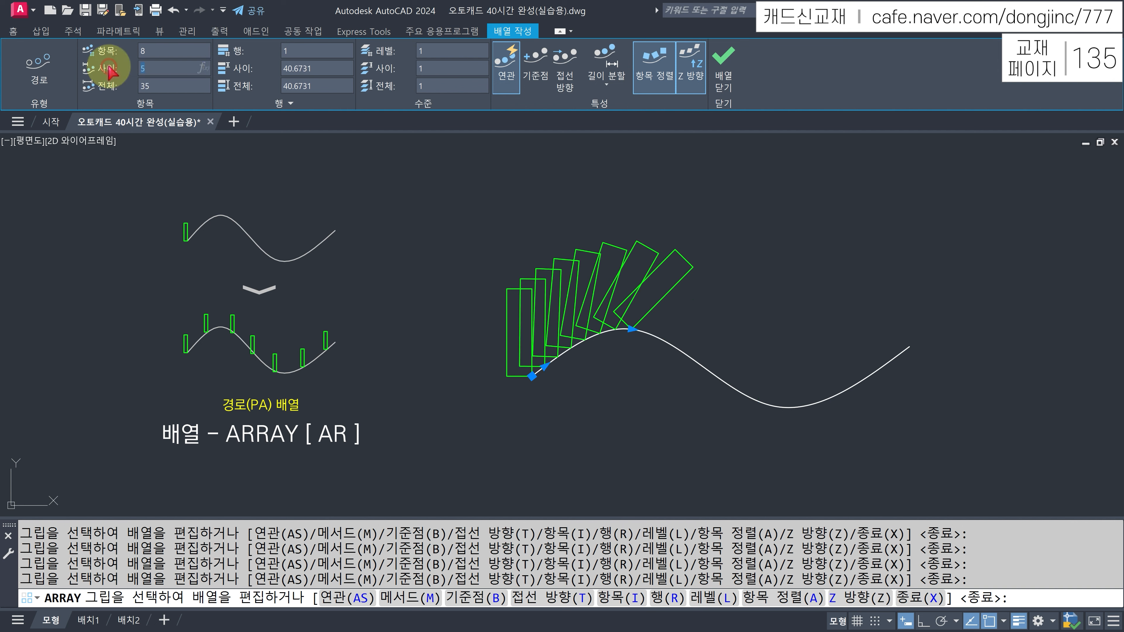
text(15)
key(Return)
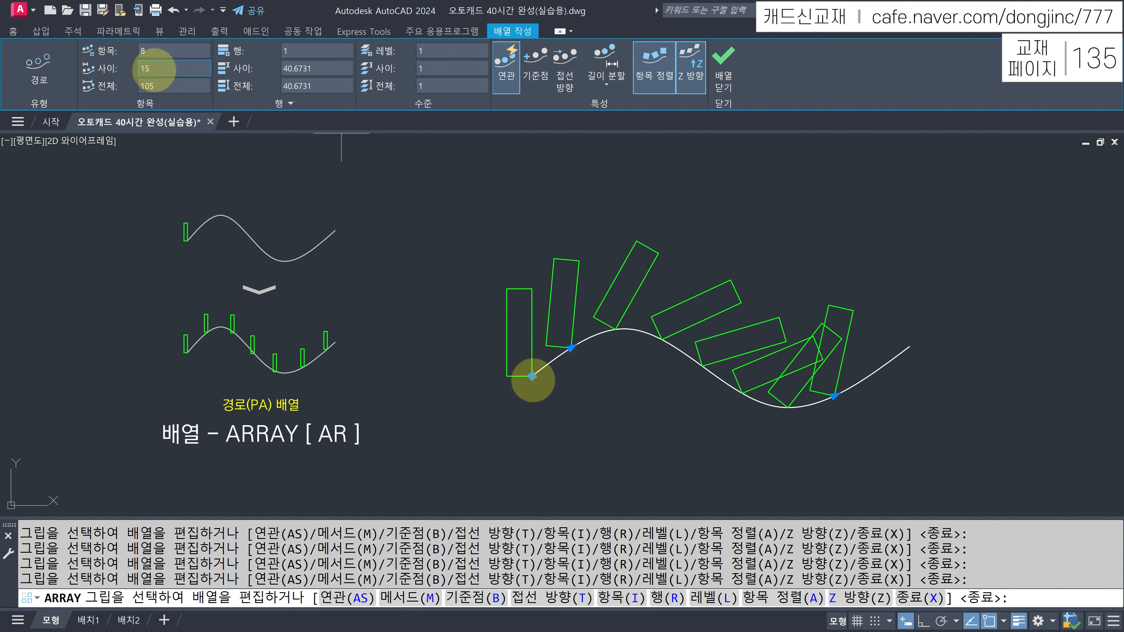
mouse_move(536, 373)
mouse_down()
mouse_move(525, 382)
mouse_move(565, 370)
mouse_move(566, 344)
mouse_move(577, 345)
mouse_up()
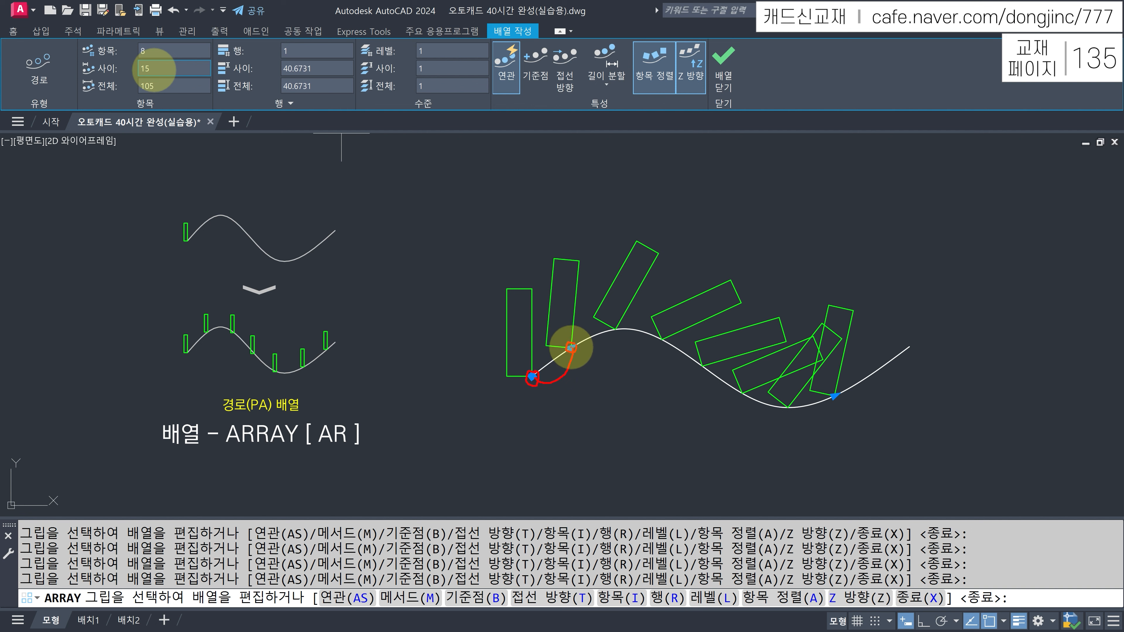
key(Escape)
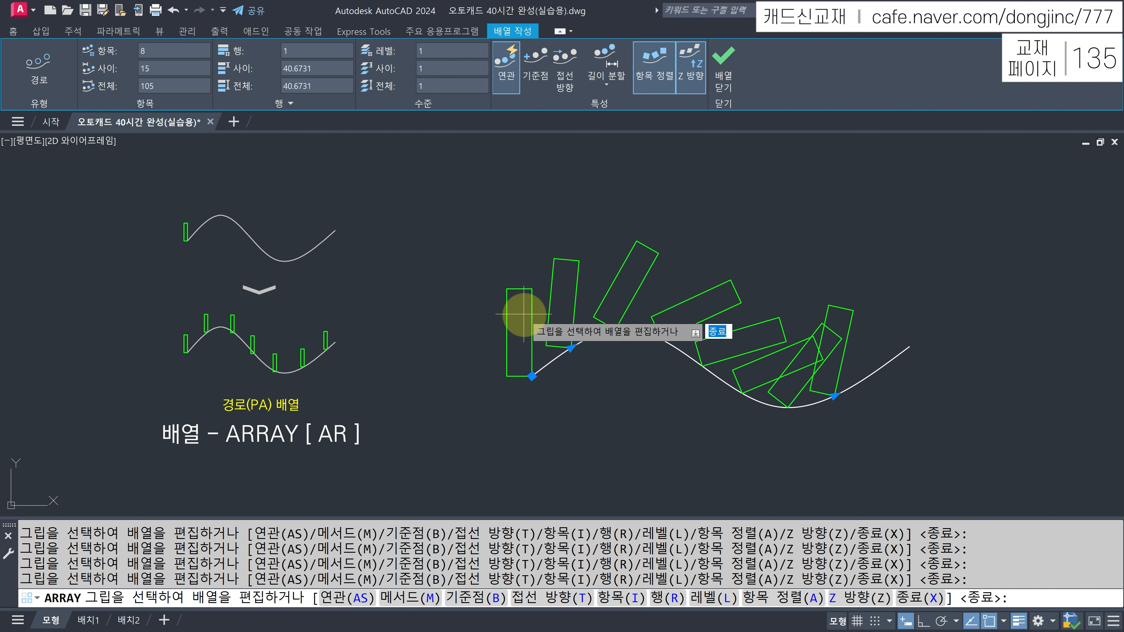
Try 2 rows in the path array and return the row count to 1.
click(298, 51)
text(2)
key(Return)
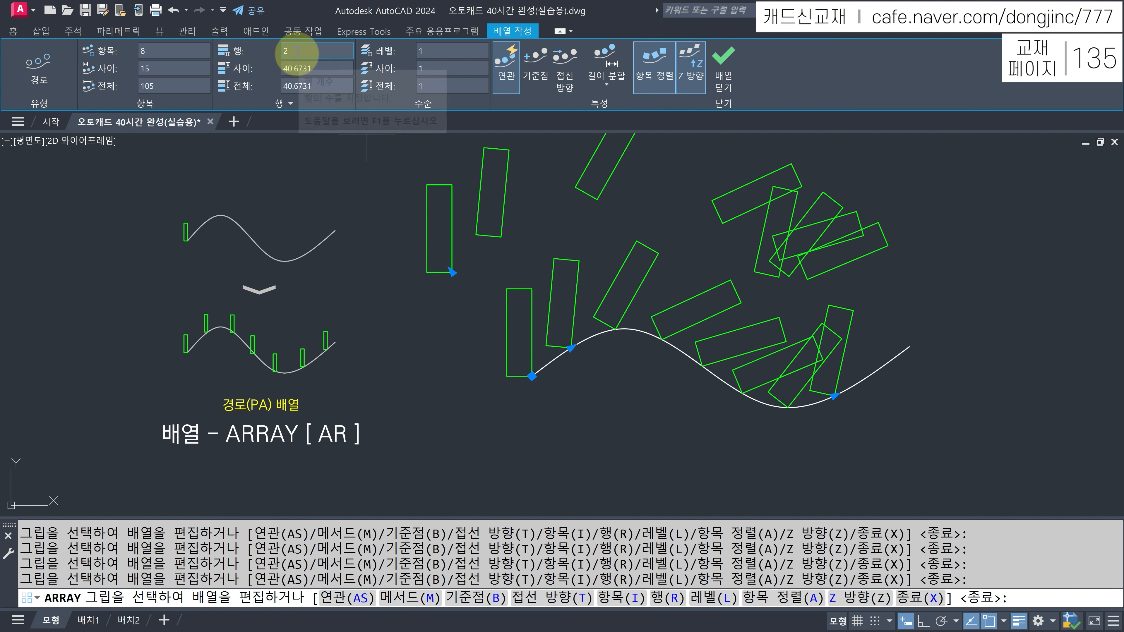
click(237, 51)
key(Return)
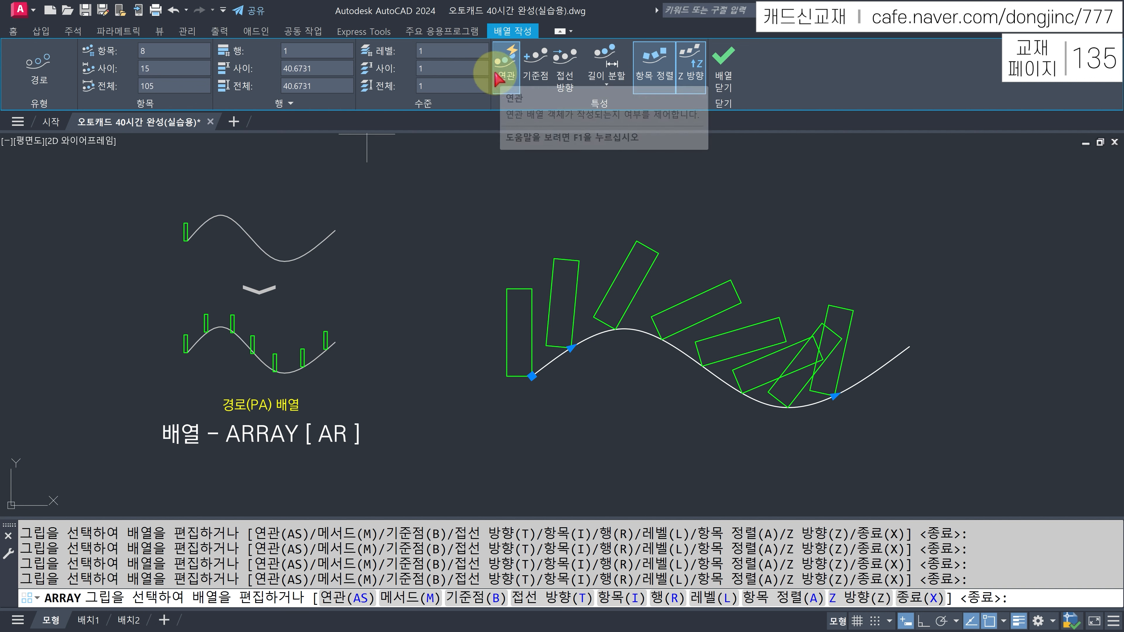
Turn off Align Items so the rectangles stay upright along the spline, and finish the path array.
click(661, 68)
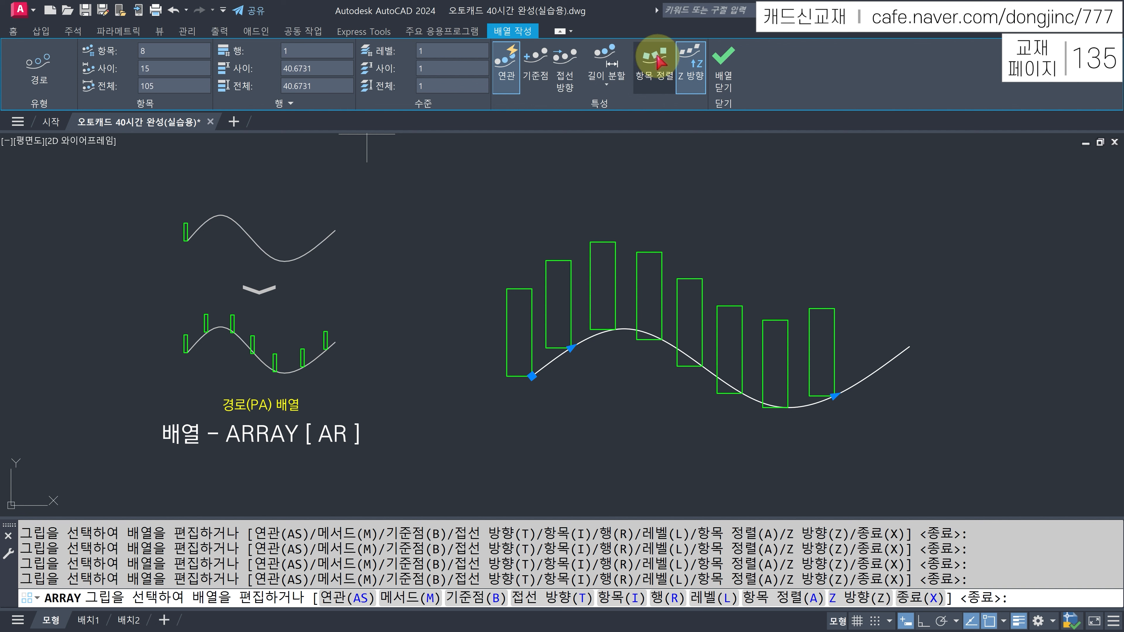
click(658, 61)
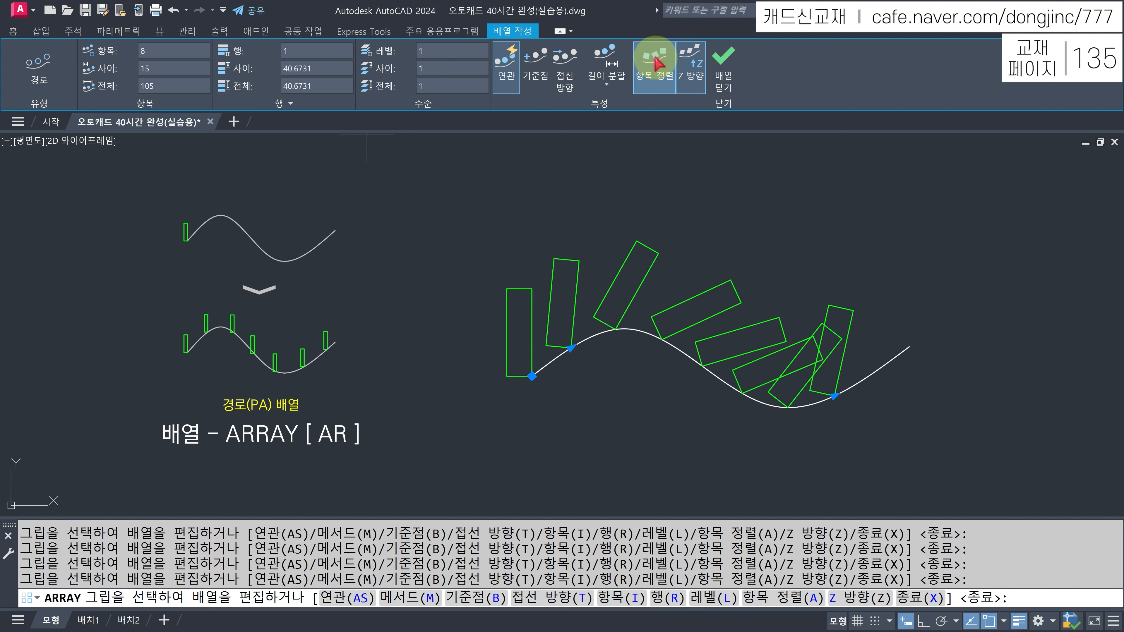
click(657, 62)
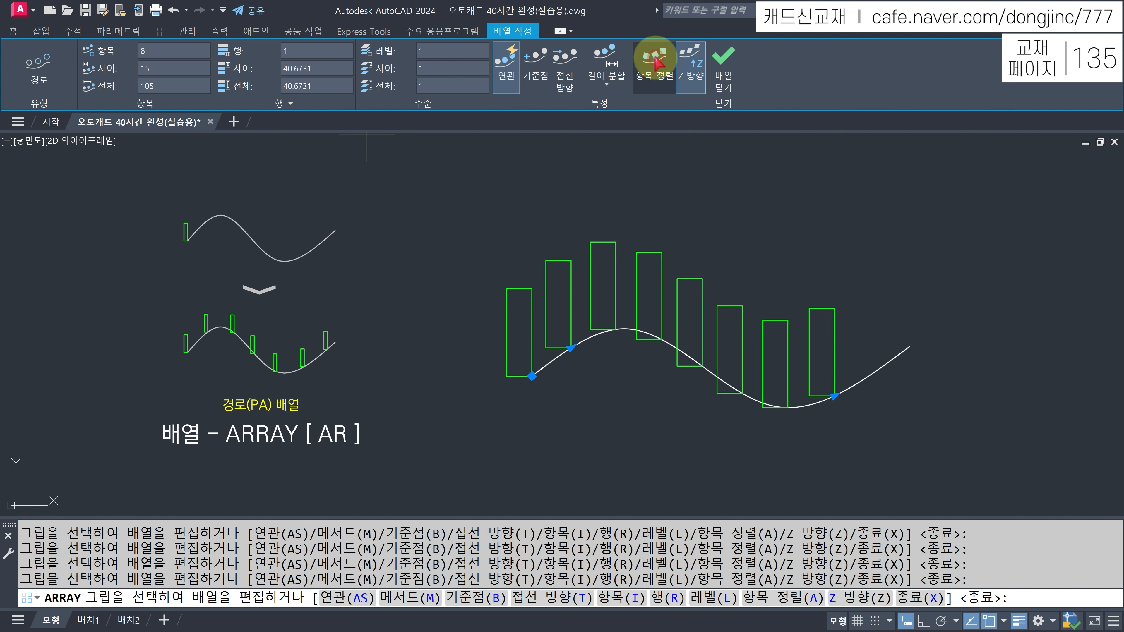
click(725, 66)
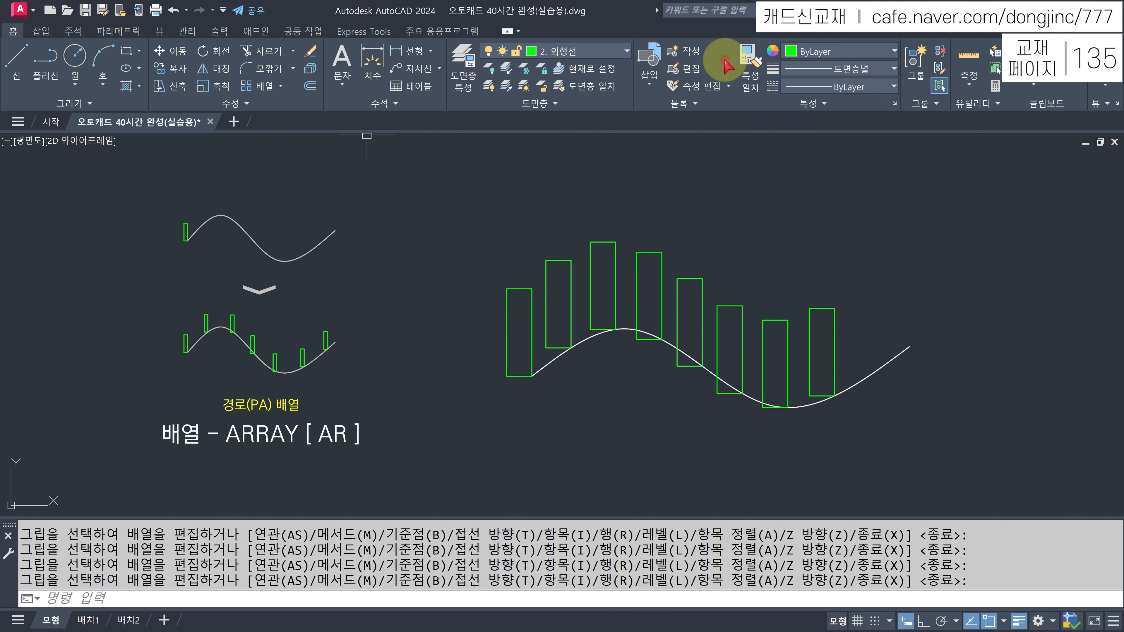
Explode the path array into separate rectangles, check the fourth one by selecting it alone, and clear the selection.
click(614, 252)
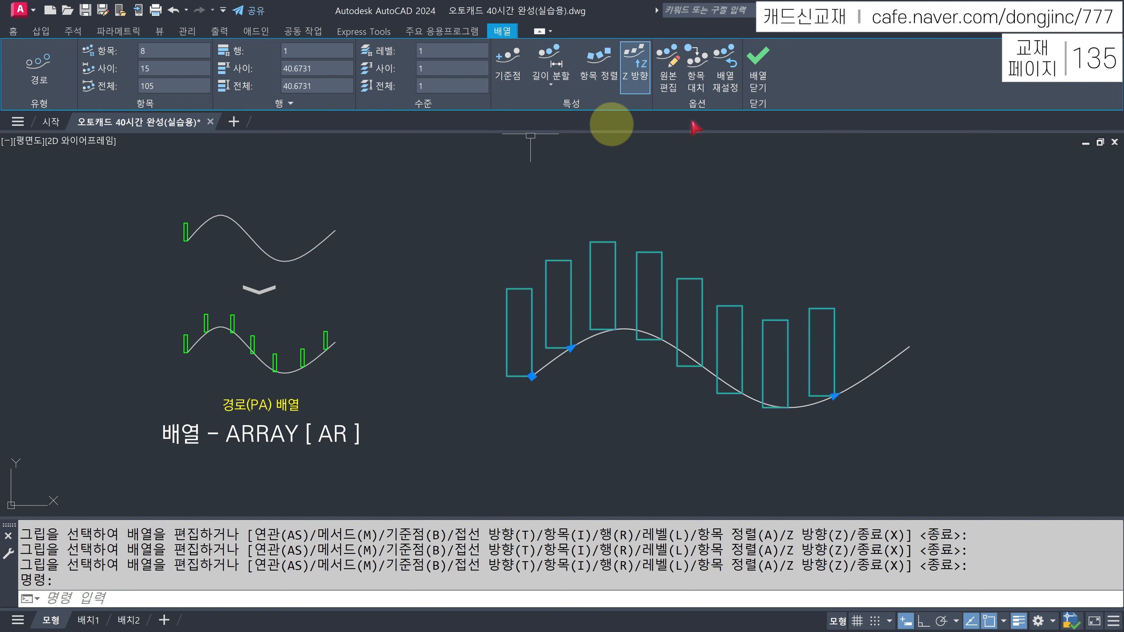
click(761, 66)
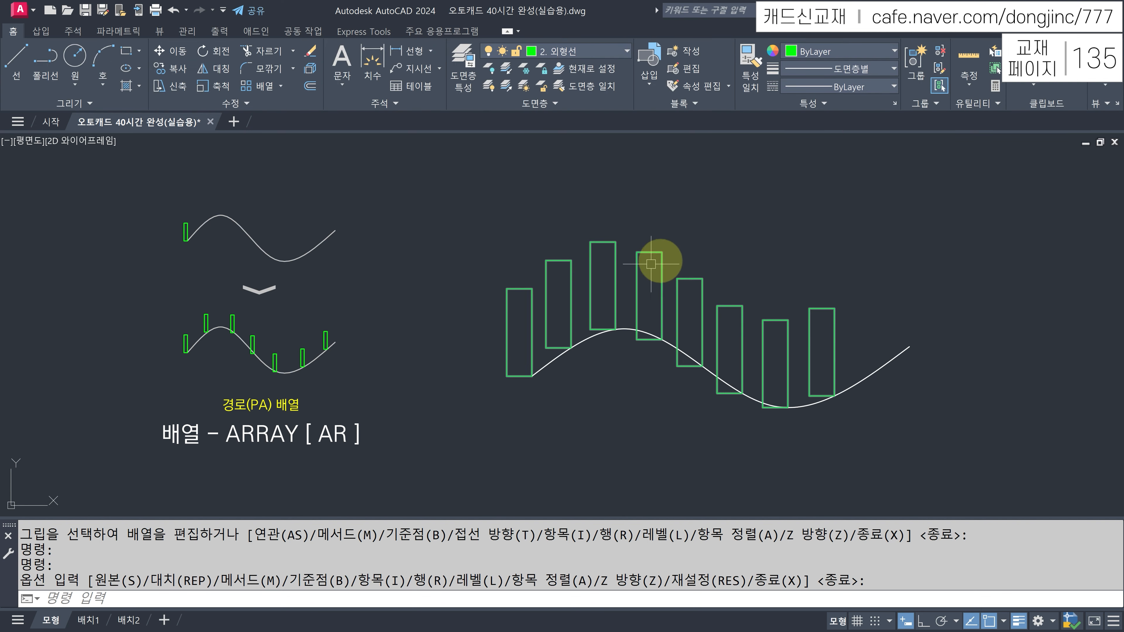
click(635, 264)
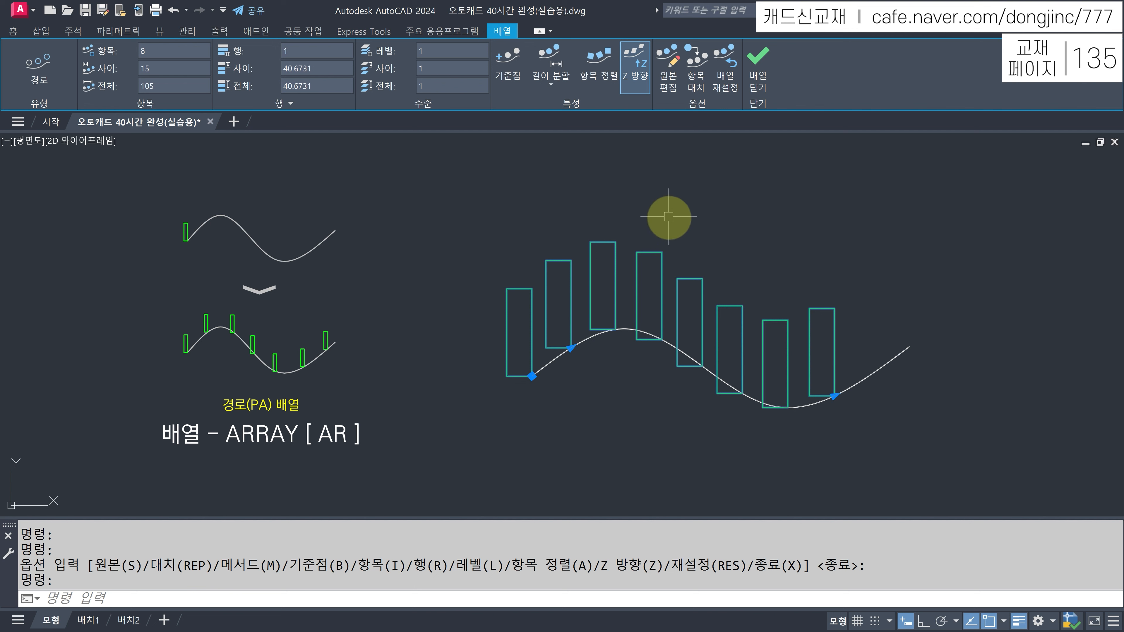
text(x)
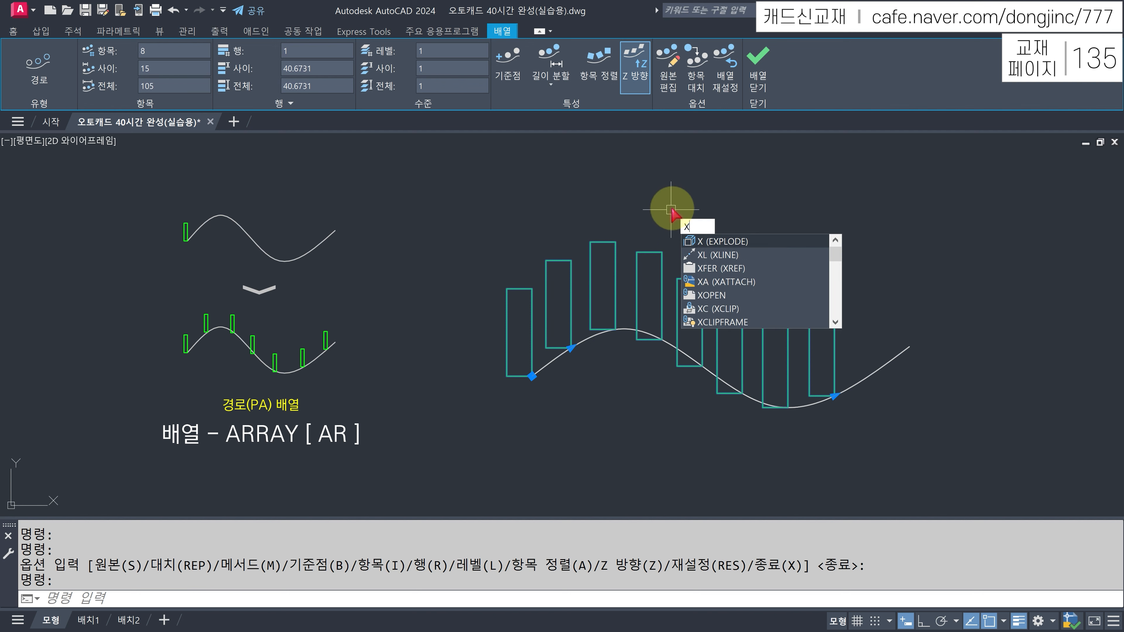
key(Return)
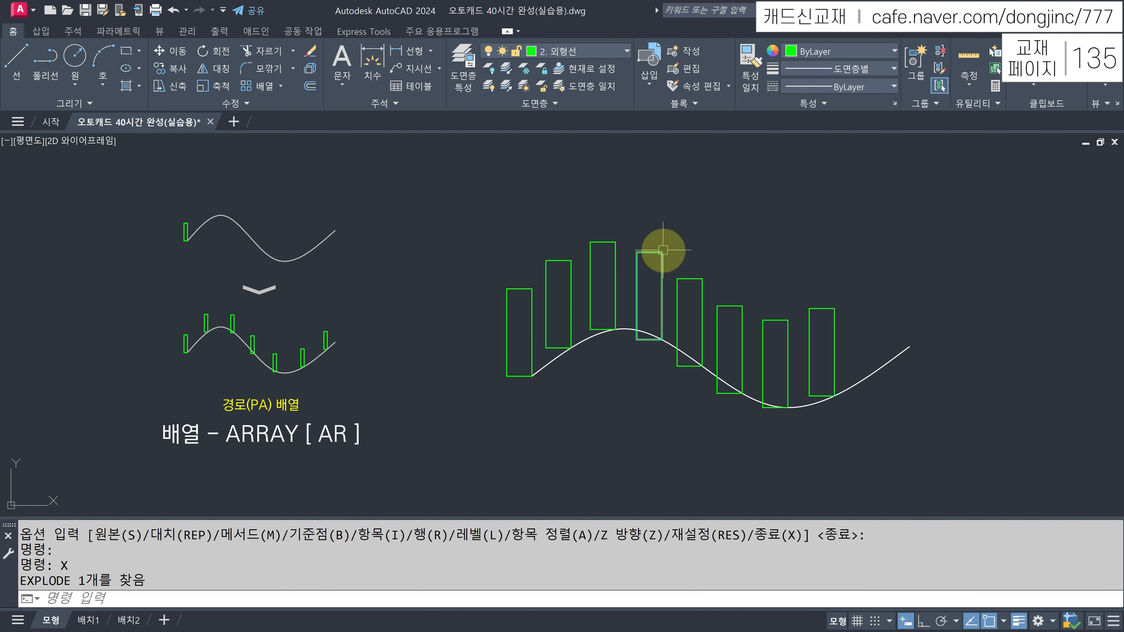
click(662, 250)
mouse_move(661, 252)
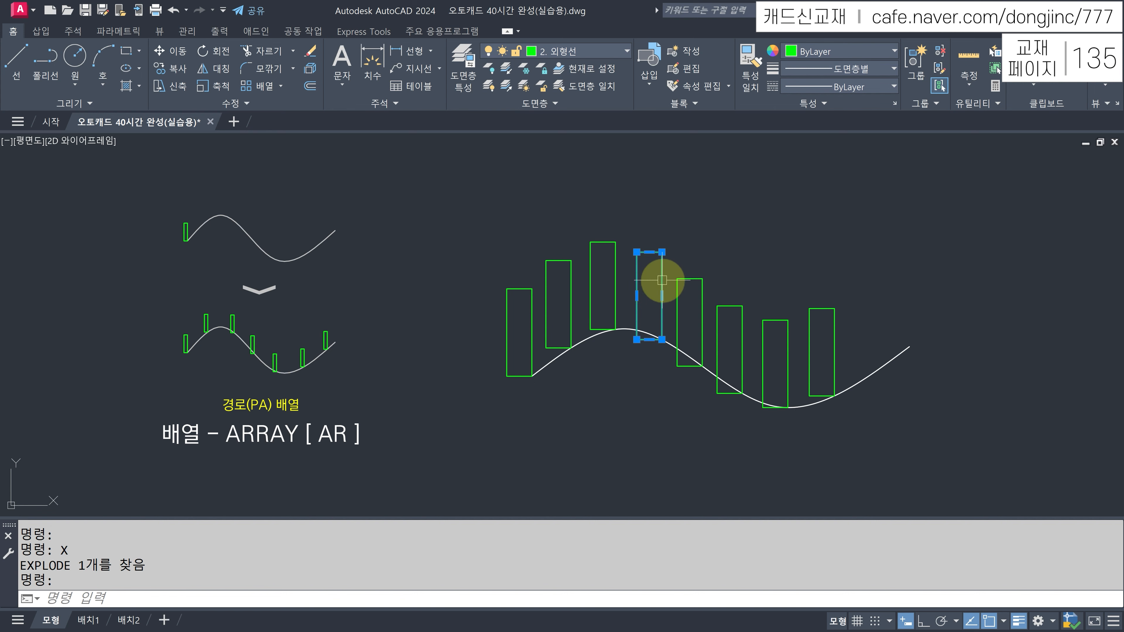
key(Escape)
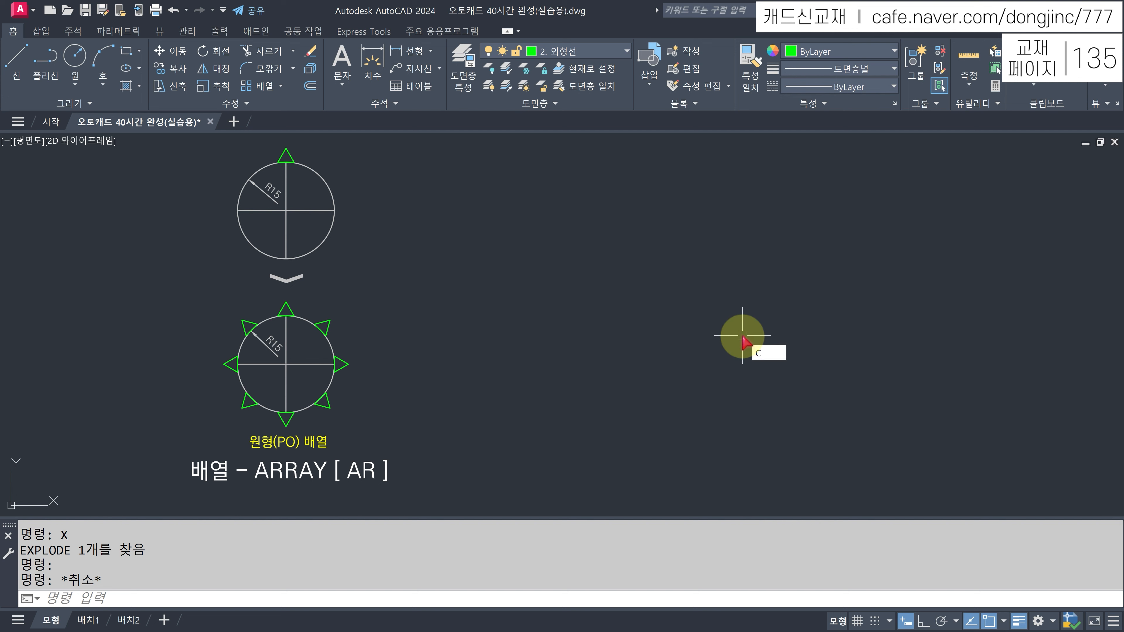
Draw a circle of radius 30 in the empty area beside the polar array example.
key(Return)
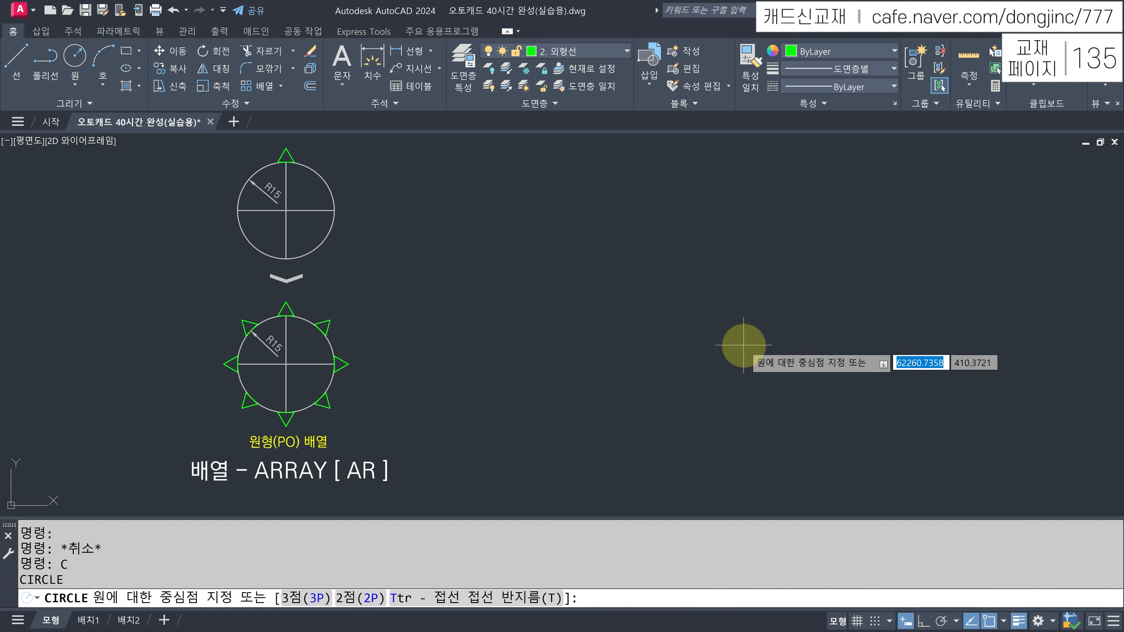
click(751, 335)
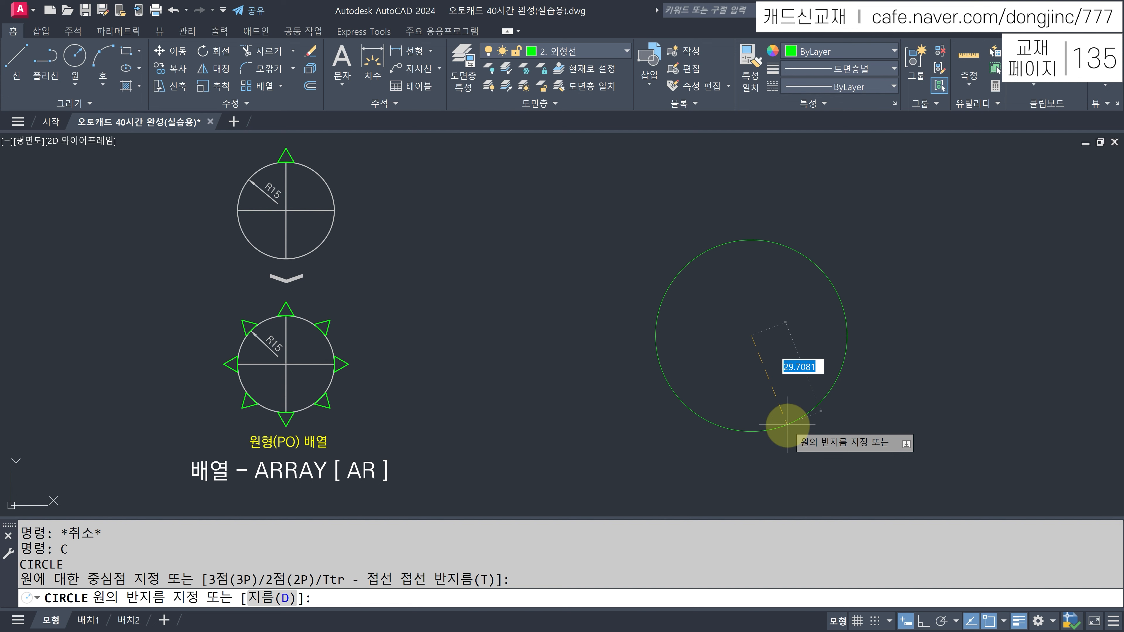
text(30)
key(Return)
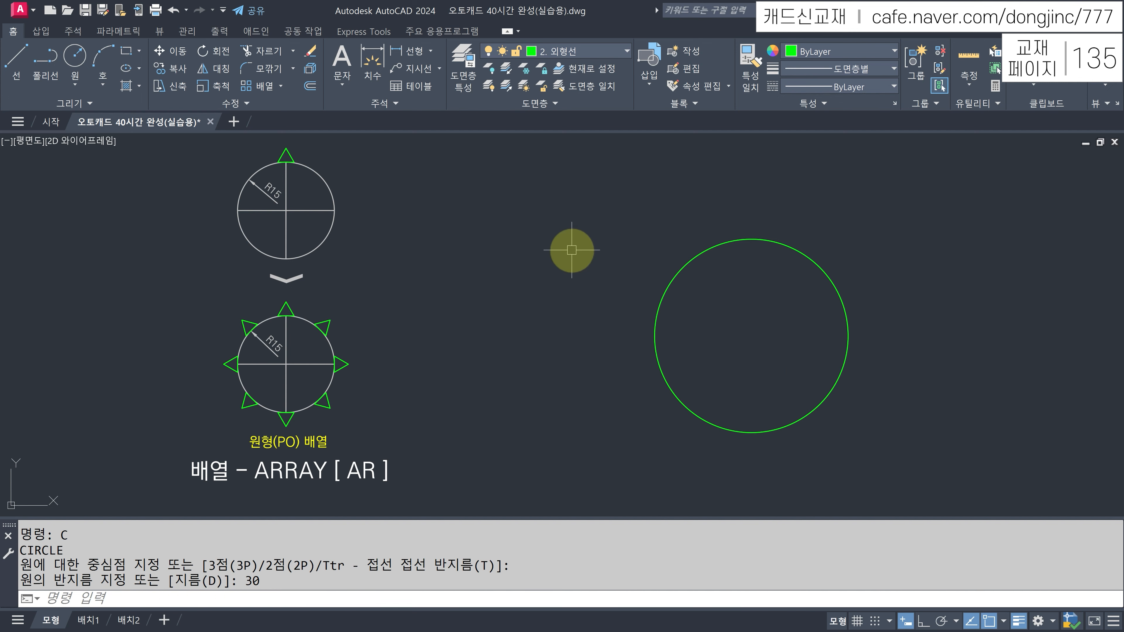
Draw a three-sided polygon by its edge, with a horizontal base about 12 long, in the empty area above and left of the radius-30 circle.
text(POL)
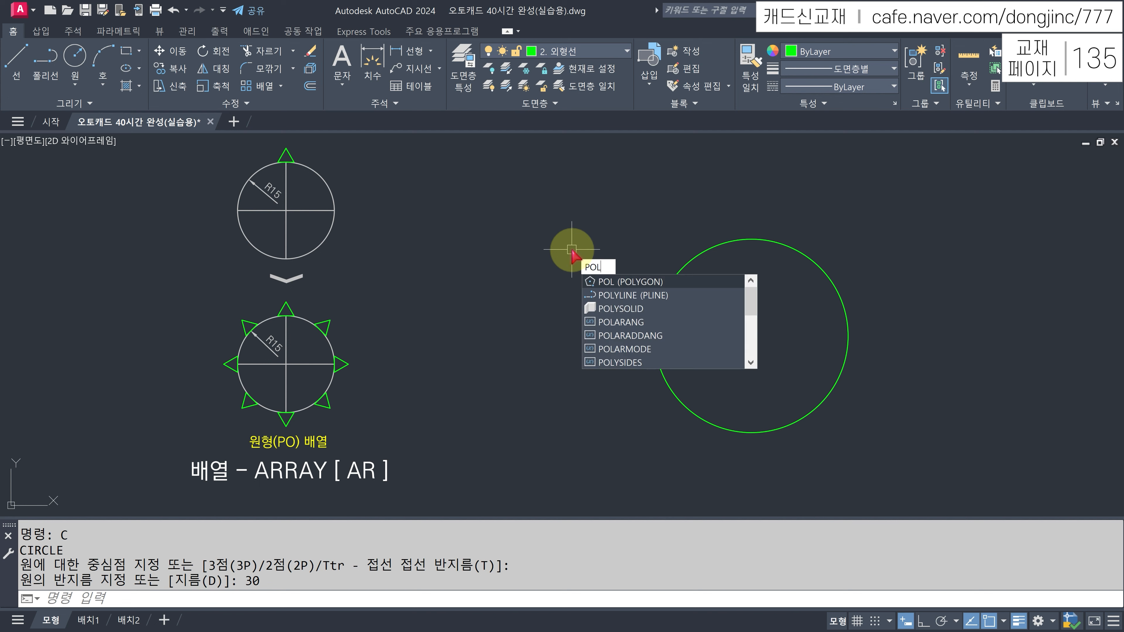
key(Return)
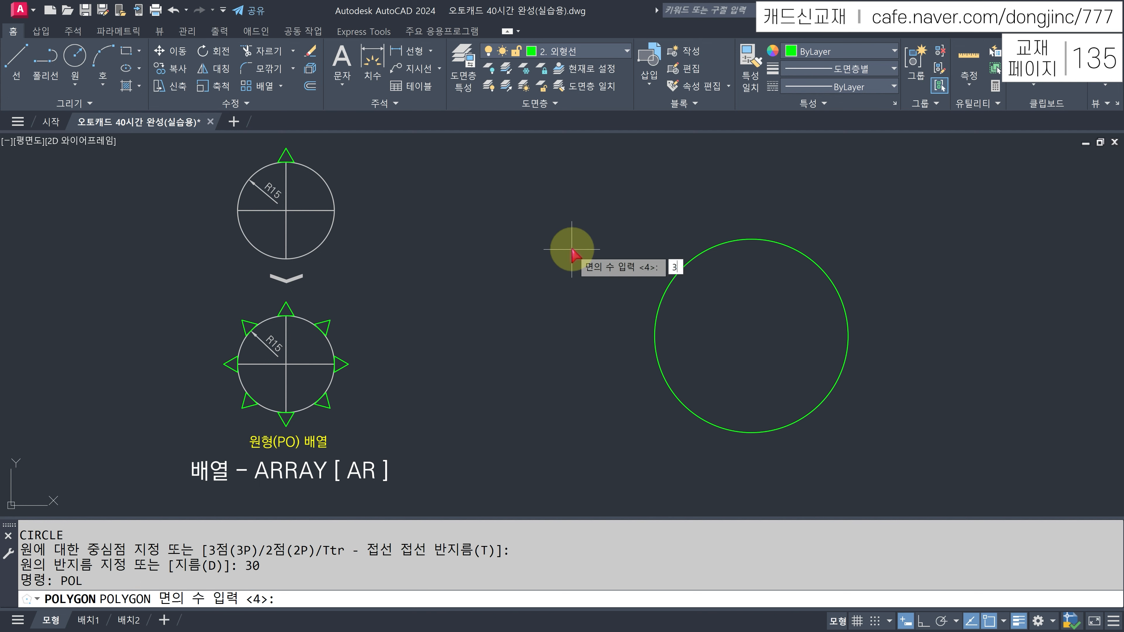
key(Return)
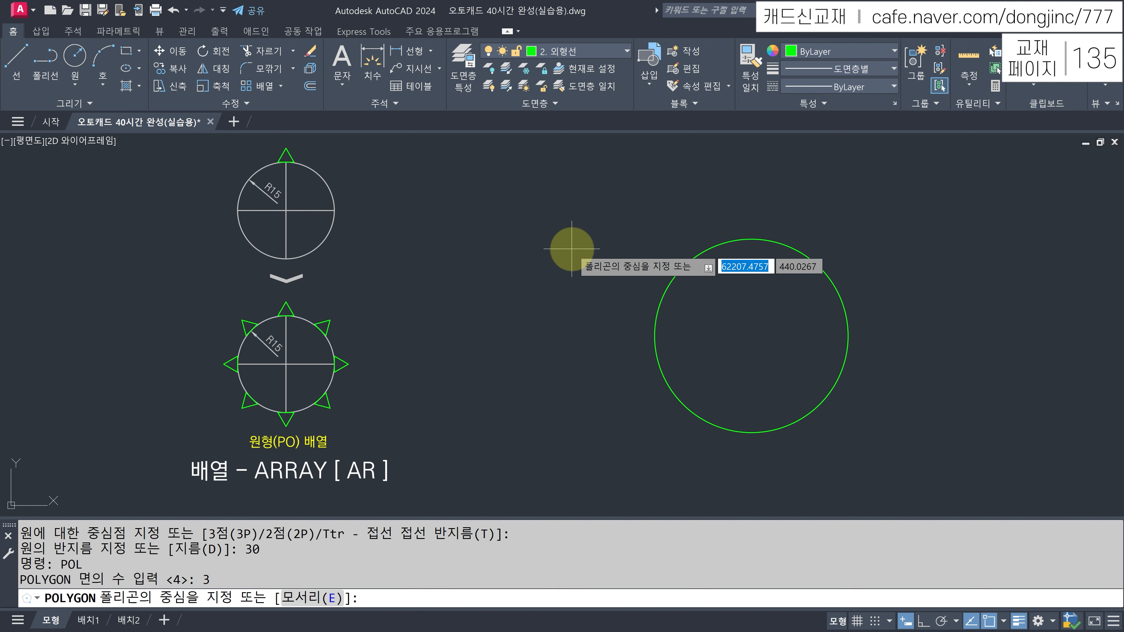
text(E)
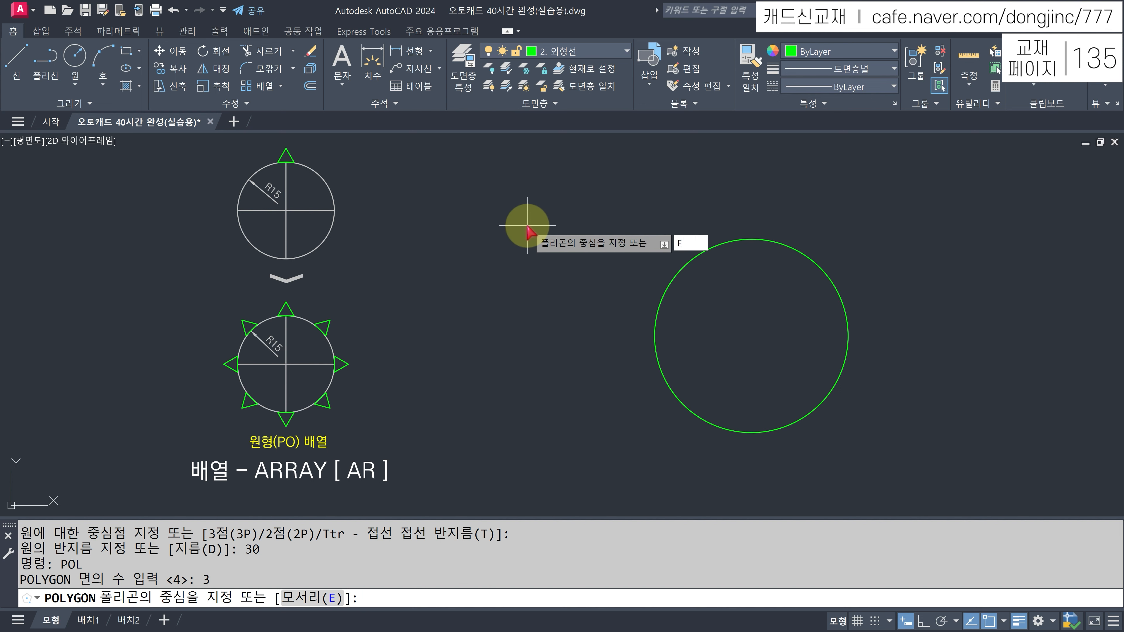
key(Return)
click(572, 224)
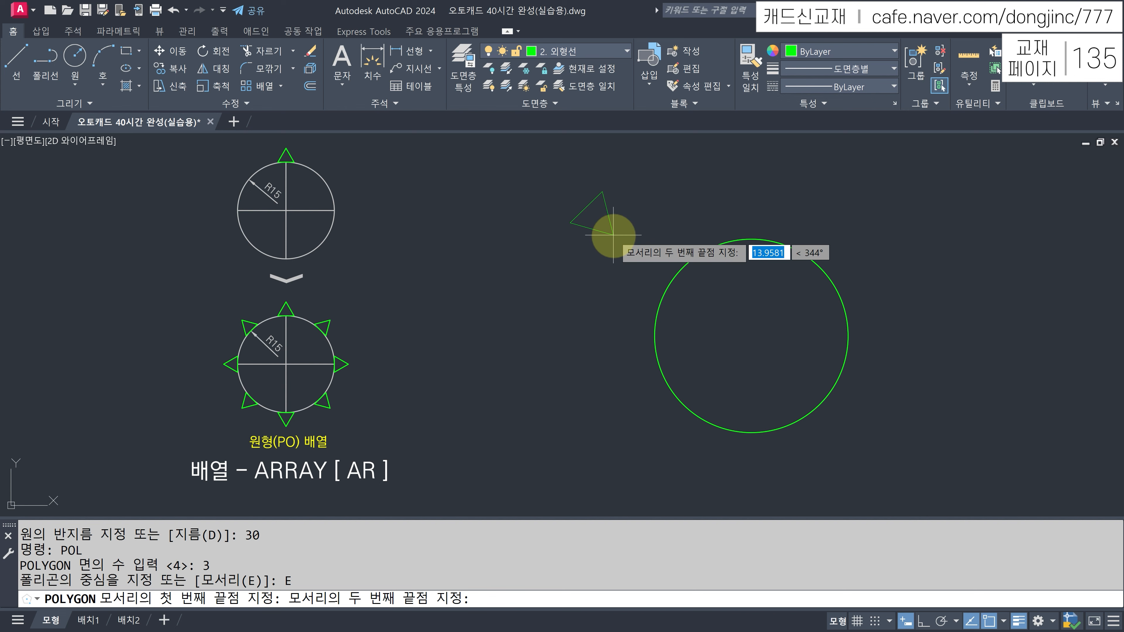
key(F8)
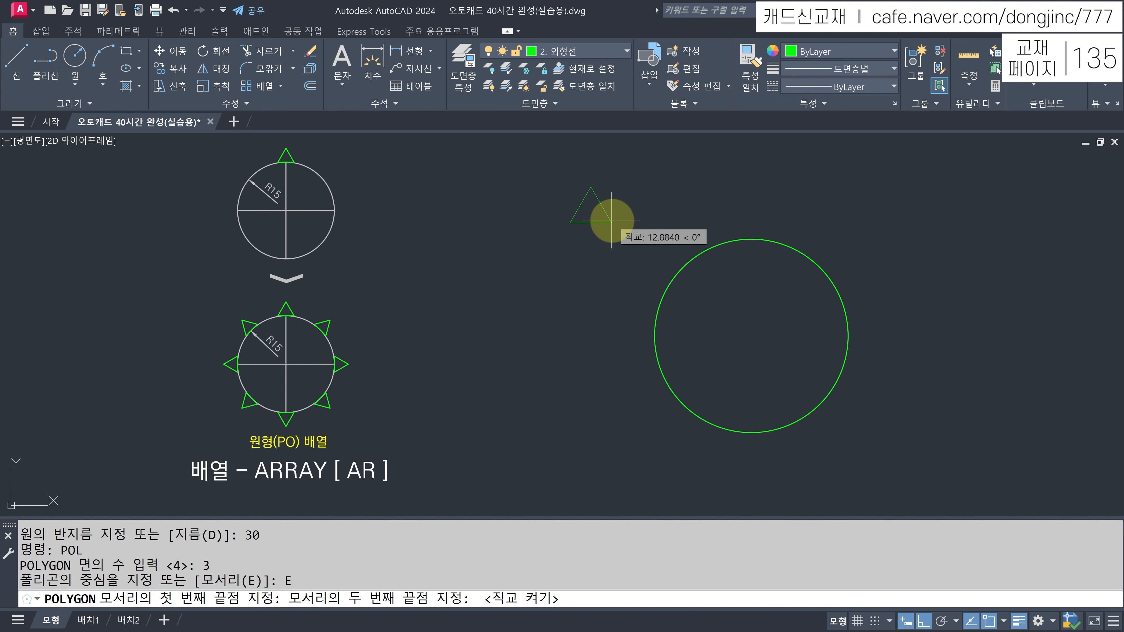
click(608, 221)
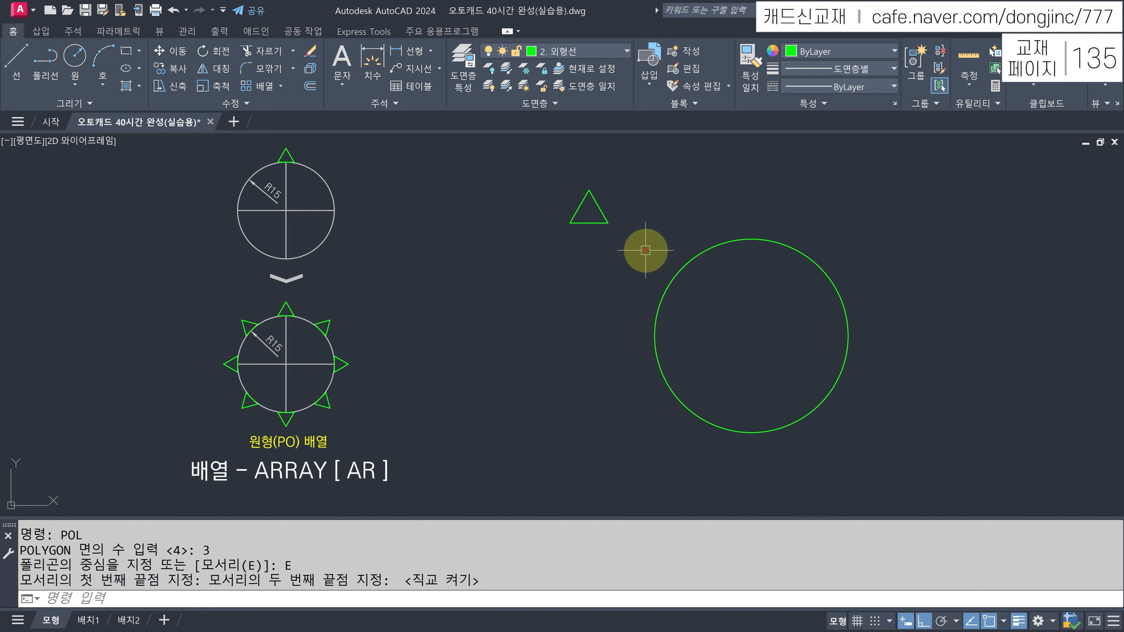
key(Escape)
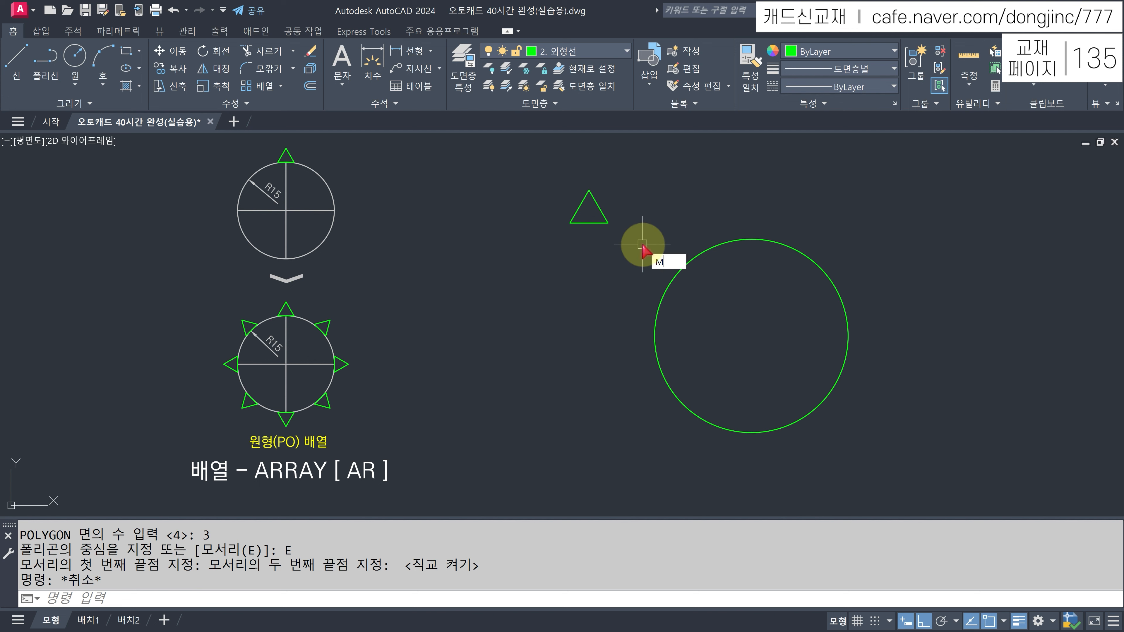
Move the triangle by the midpoint of its base onto the top quadrant of the radius-30 circle.
key(Return)
click(632, 192)
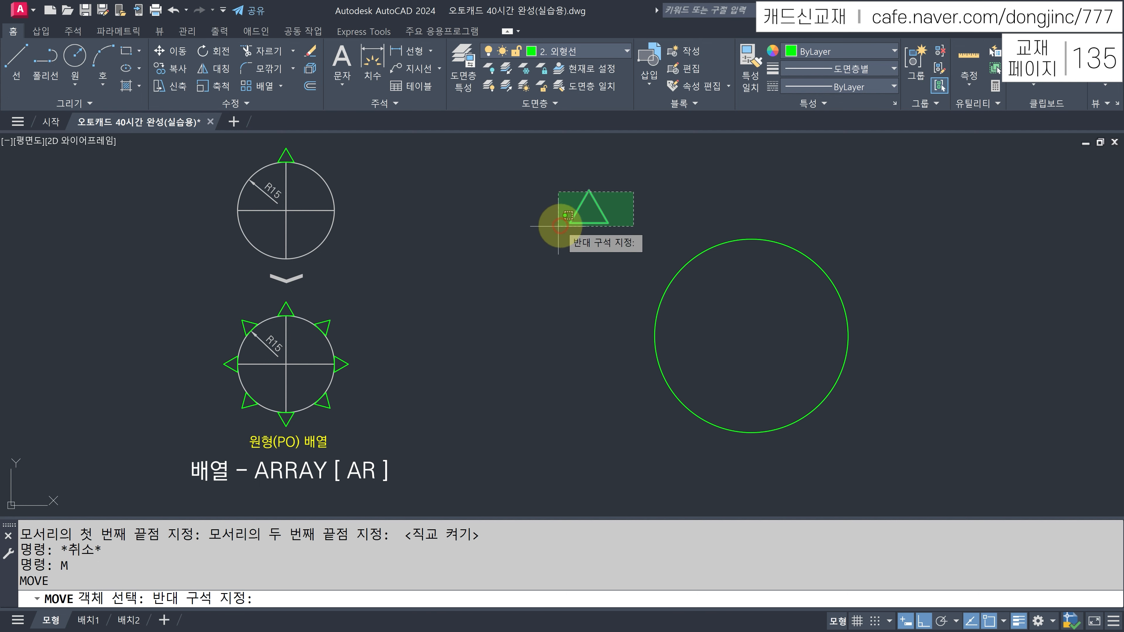
click(559, 226)
key(Return)
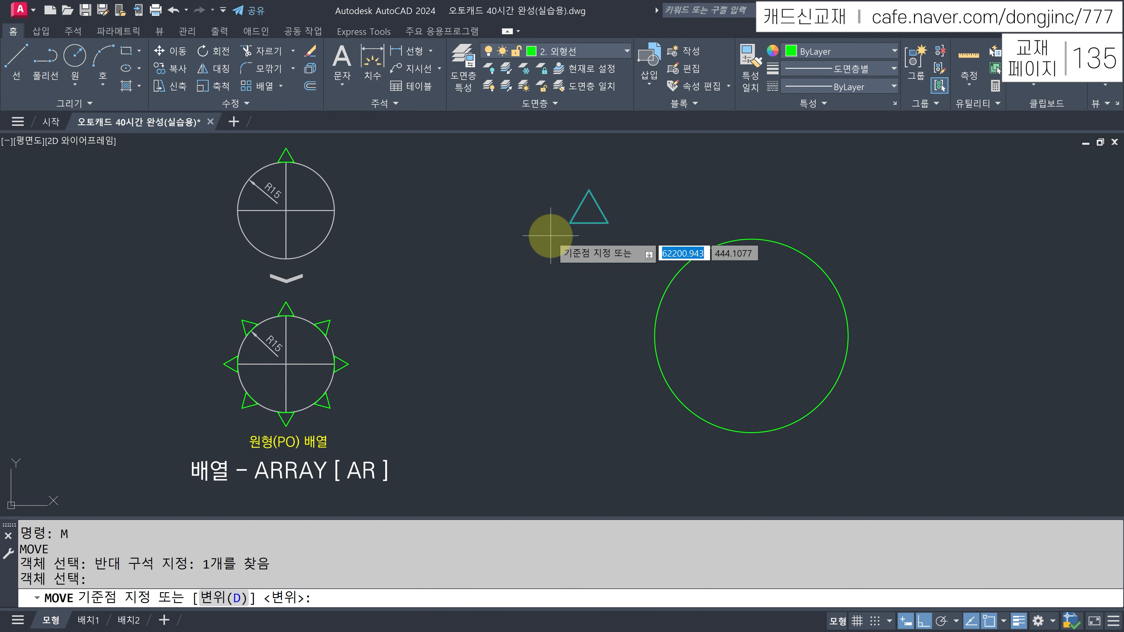
click(589, 222)
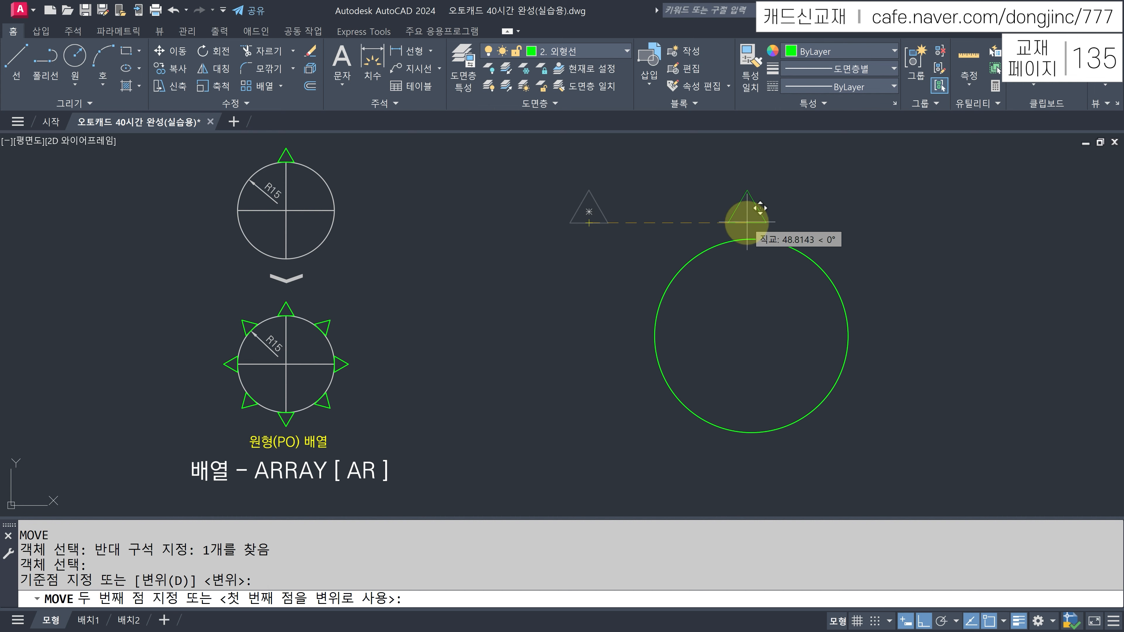
click(751, 239)
key(Escape)
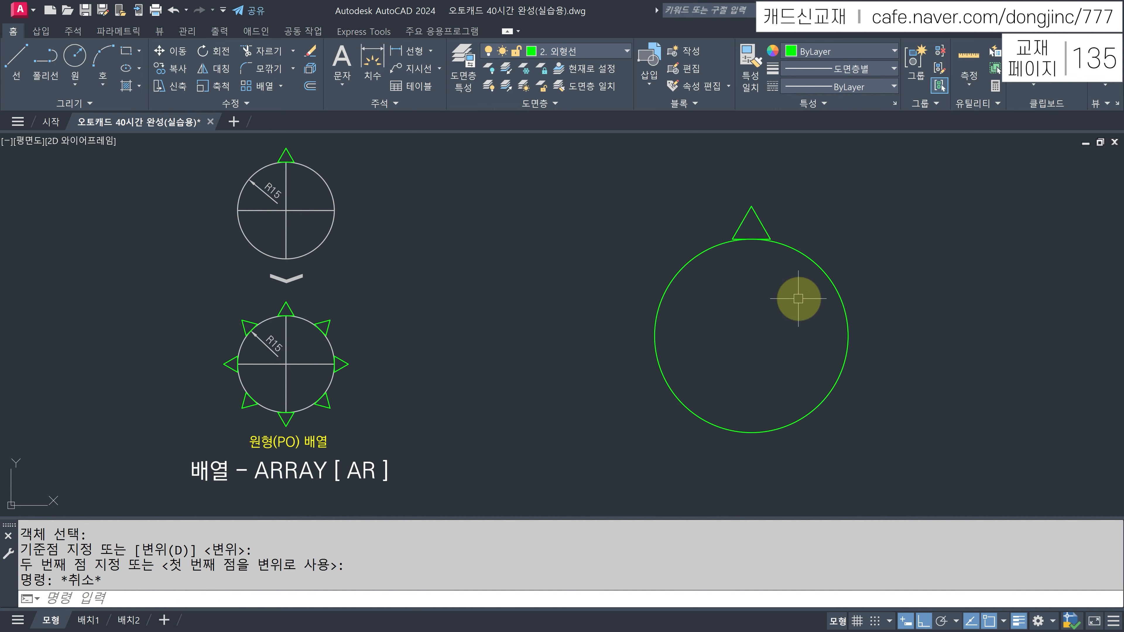
Assign the radius-30 circle to layer 0 and clear the selection.
click(841, 242)
click(796, 290)
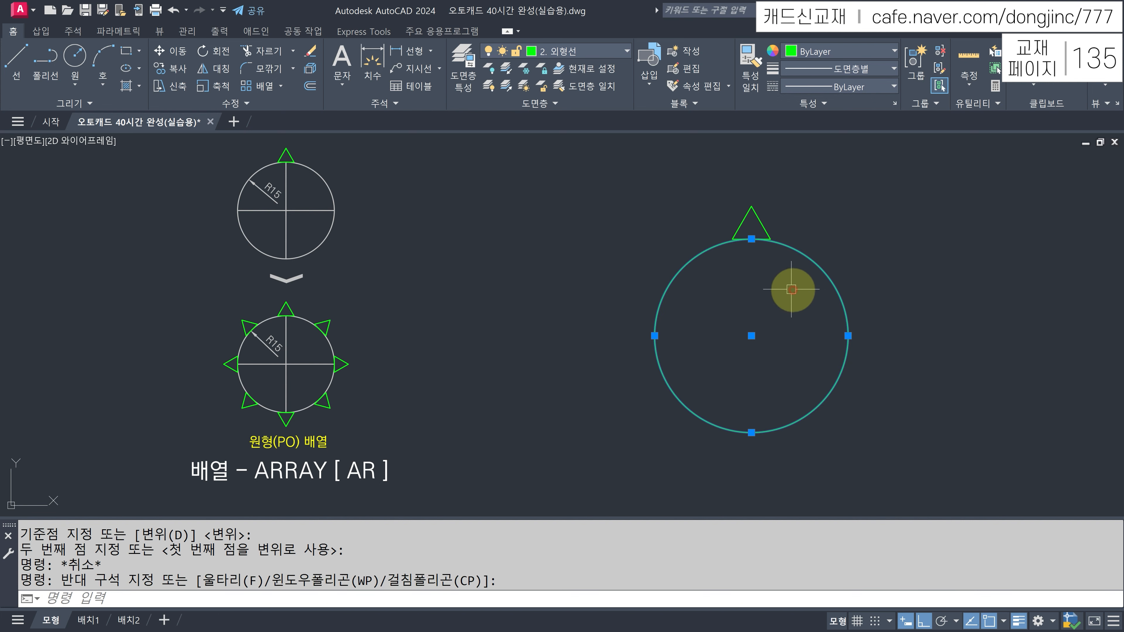
click(575, 52)
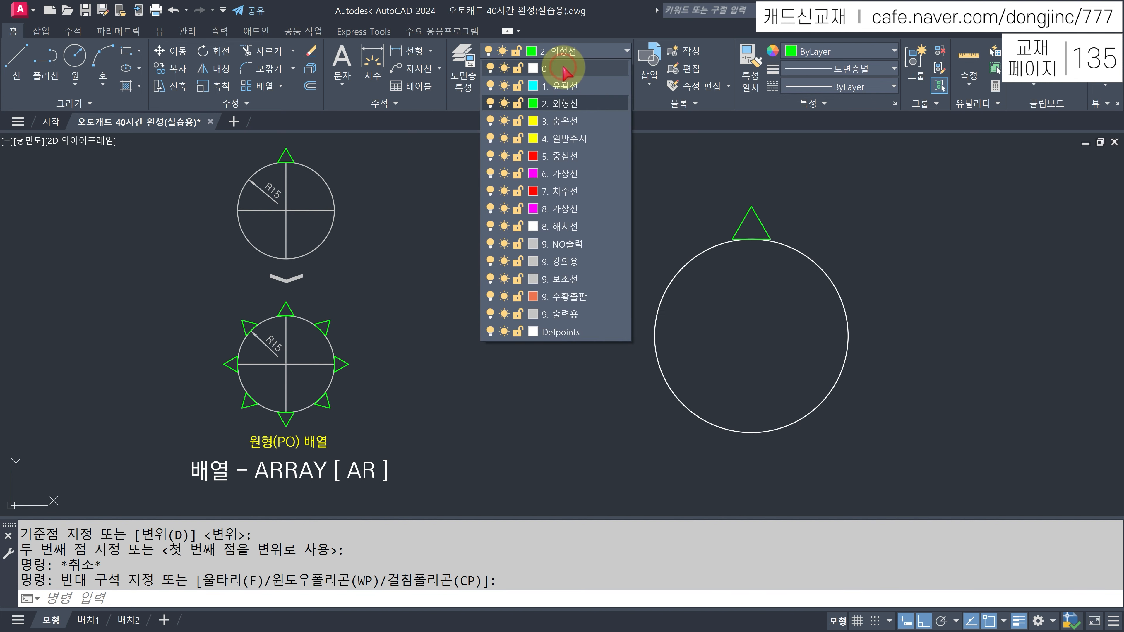
click(566, 70)
key(Escape)
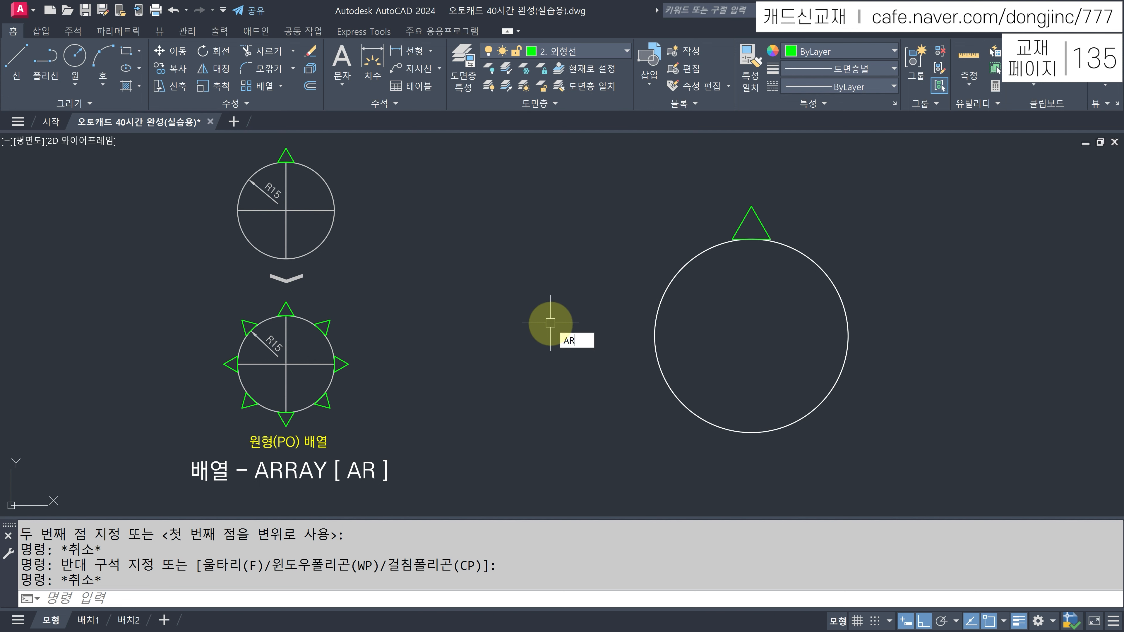
Create a polar array of the triangle around the circle's center with 8 items.
key(Return)
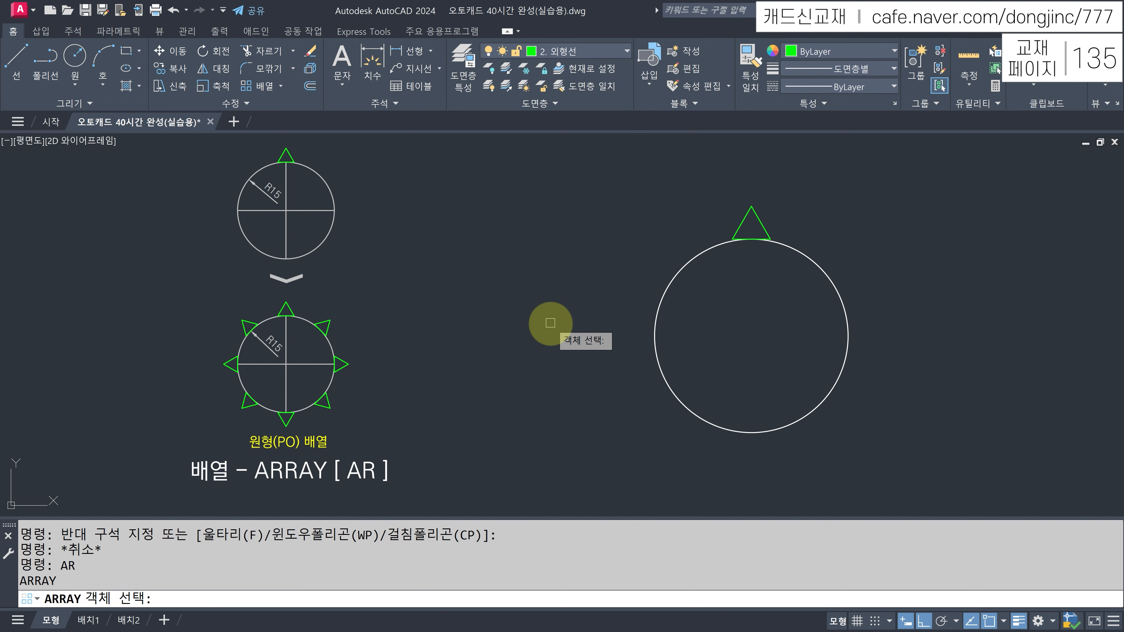
click(757, 215)
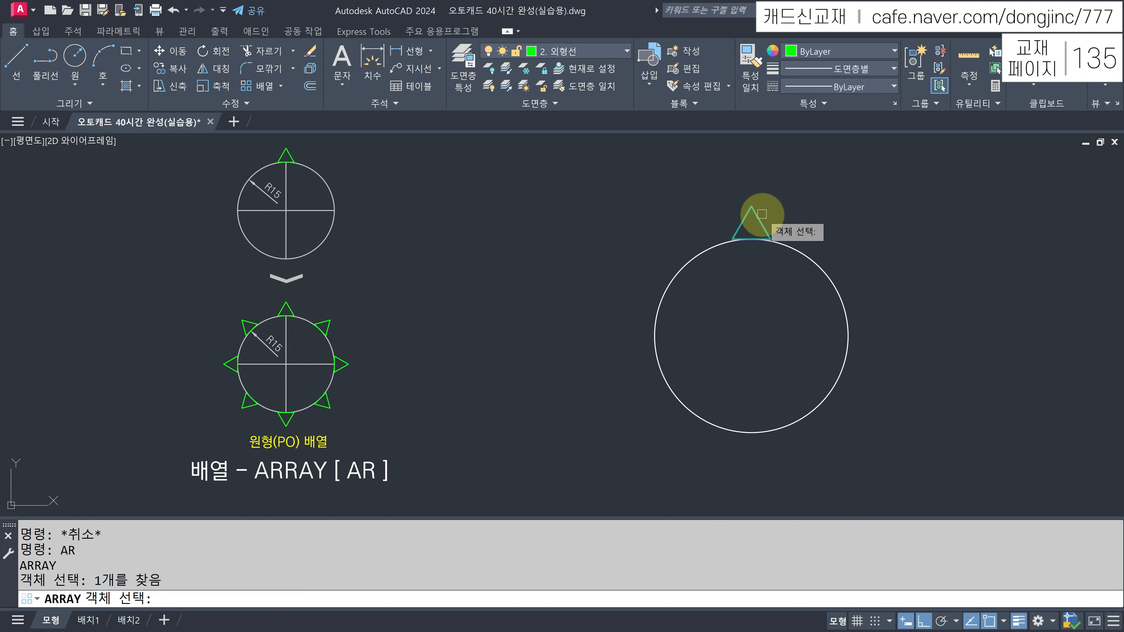
key(Return)
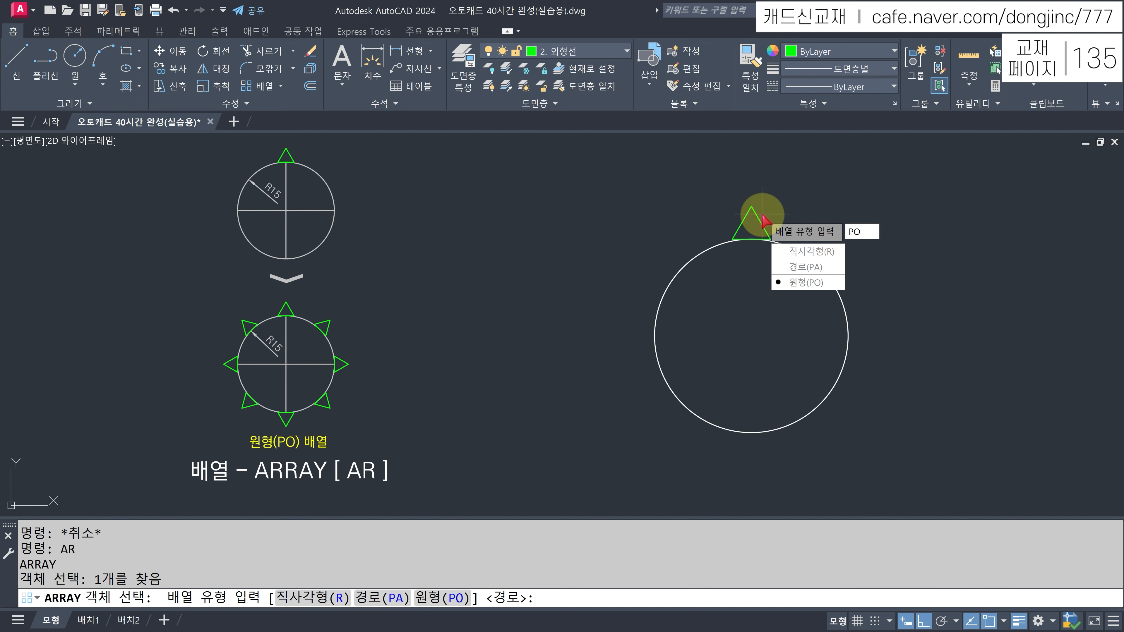
key(Return)
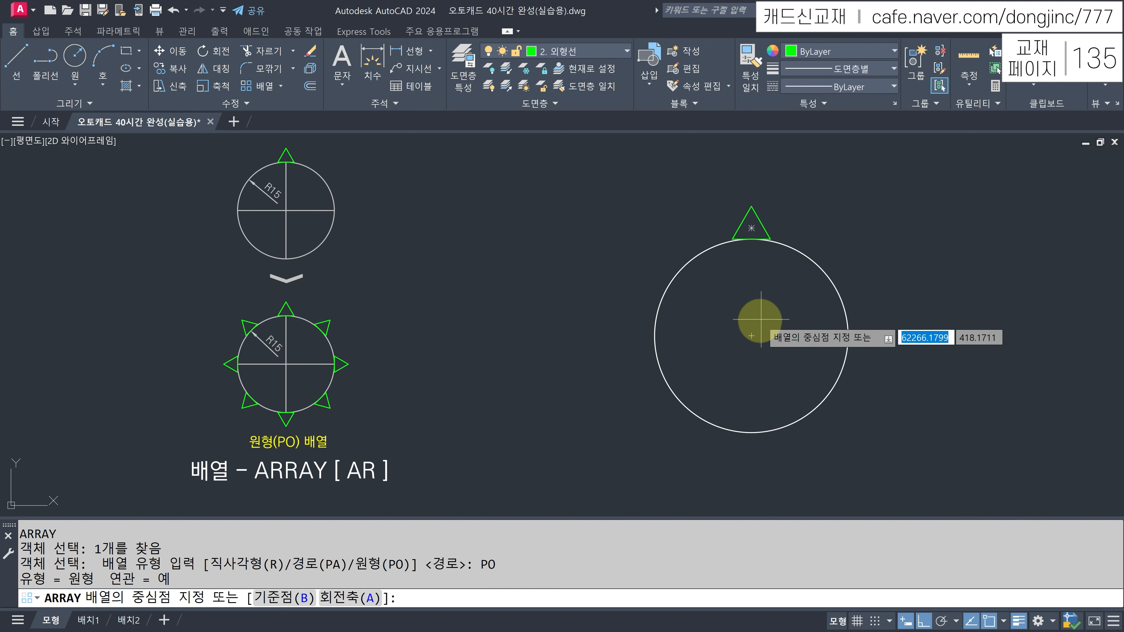
click(751, 336)
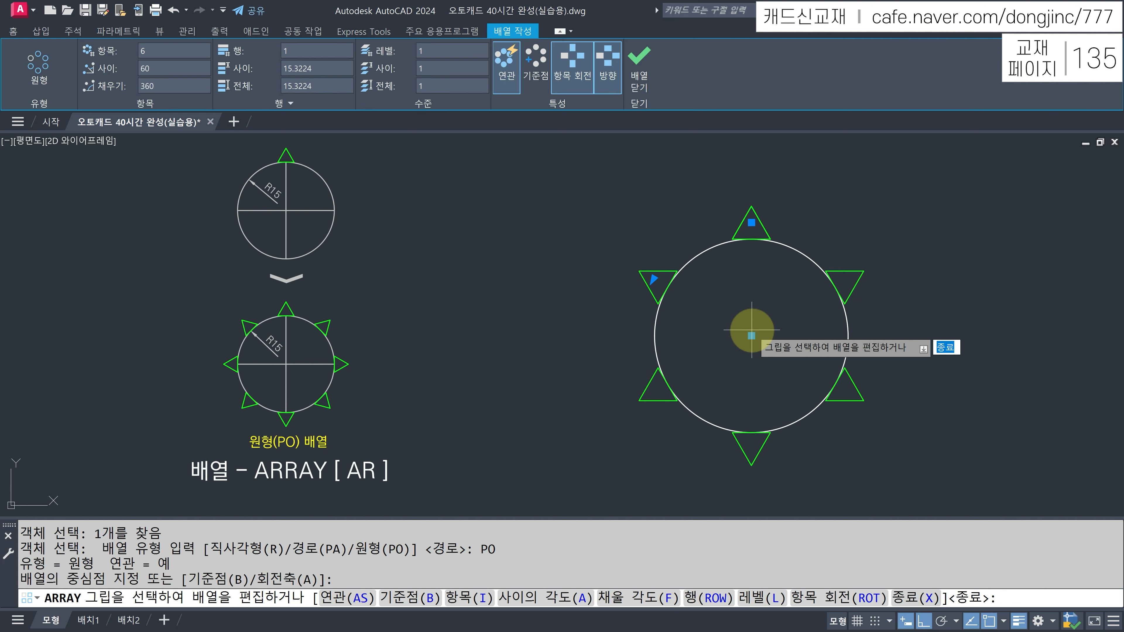
double_click(161, 52)
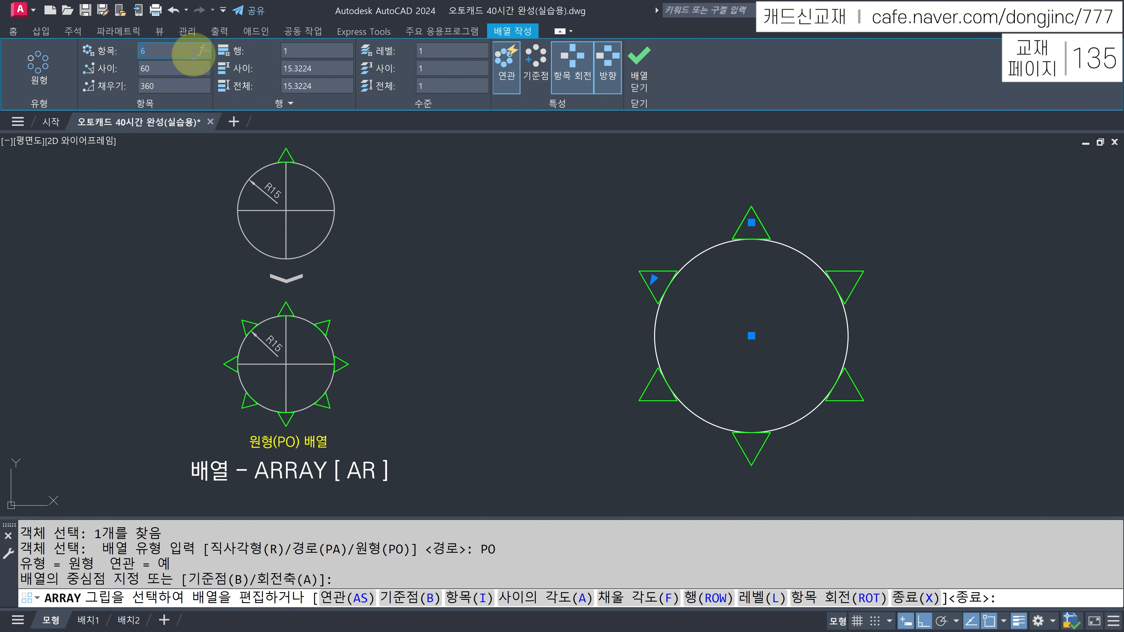
text(8)
key(Return)
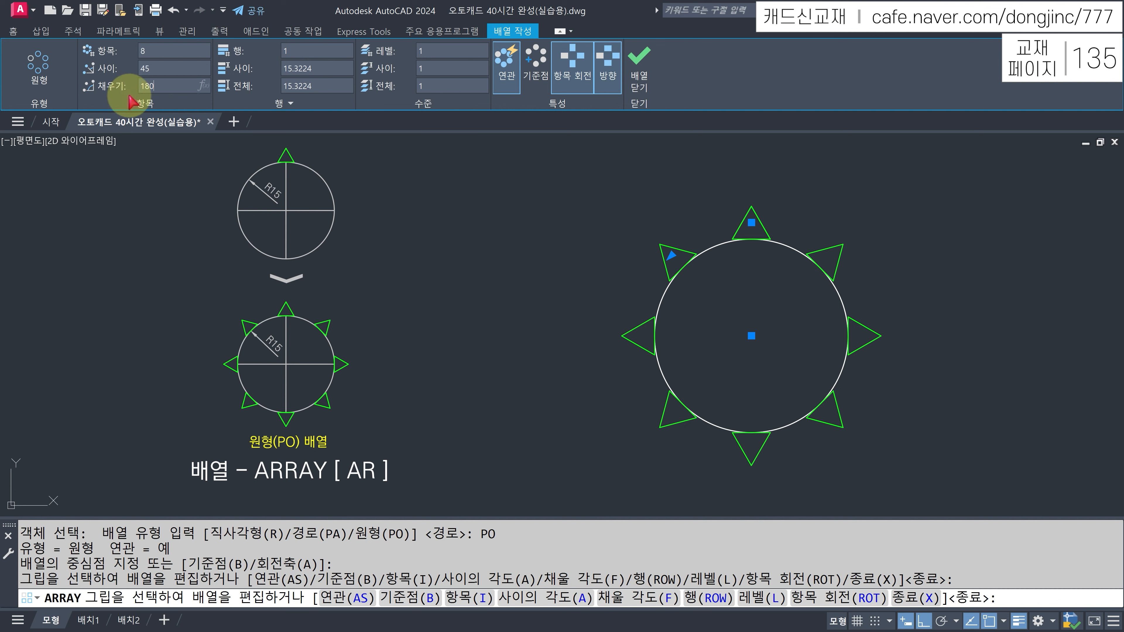
Try a fill angle of 180 in both array directions and return the fill angle to 360.
key(Return)
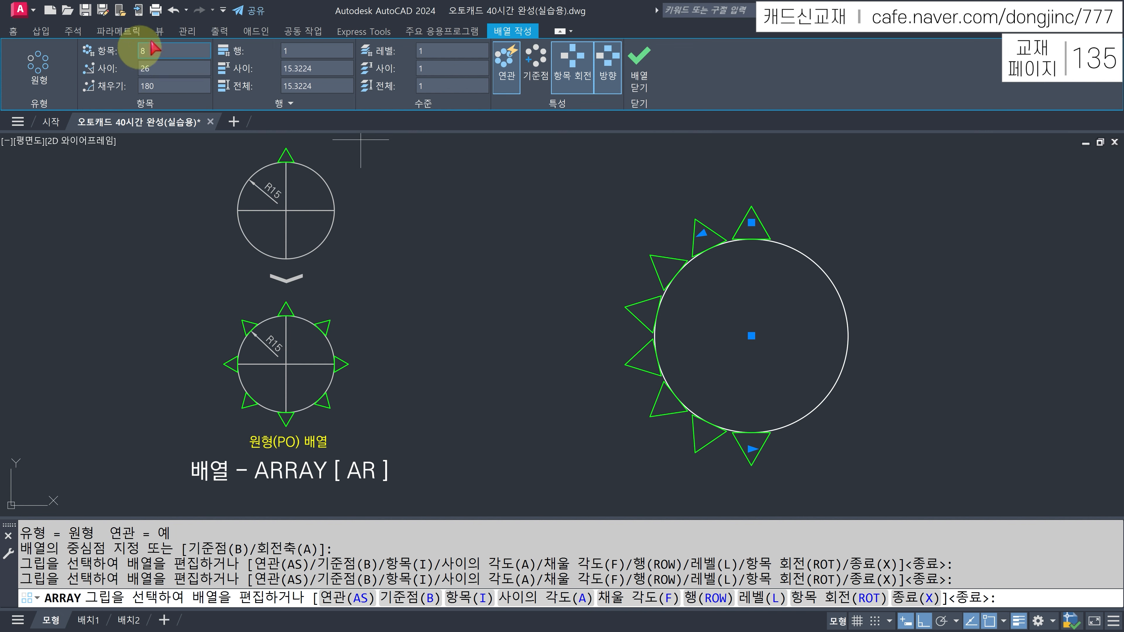
click(609, 69)
click(610, 69)
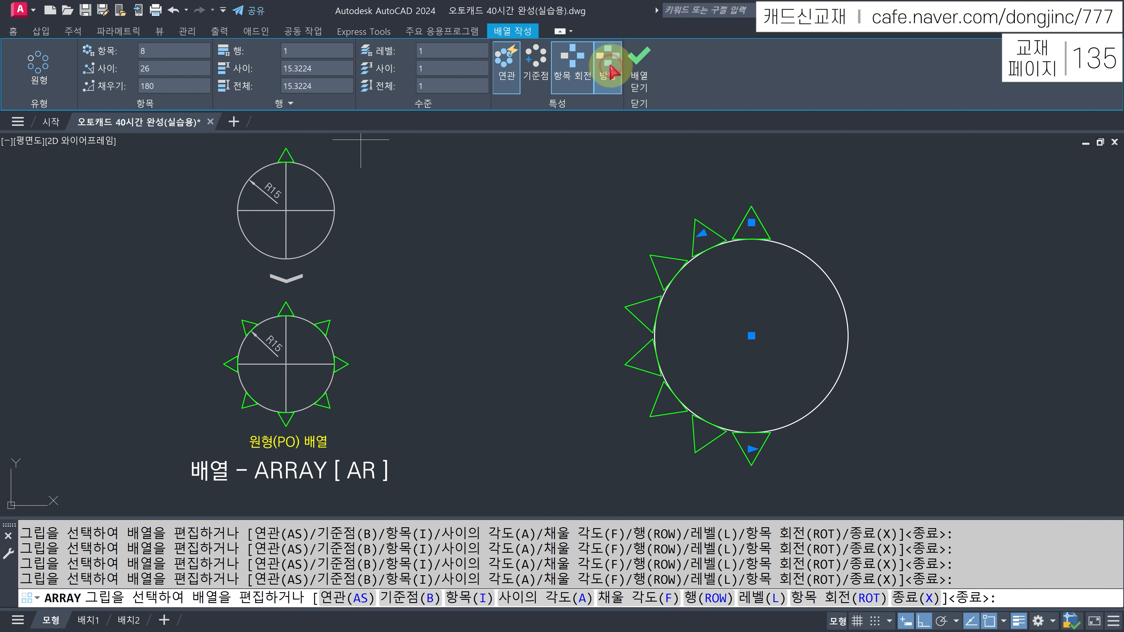
click(609, 69)
click(610, 69)
drag(167, 85, 113, 90)
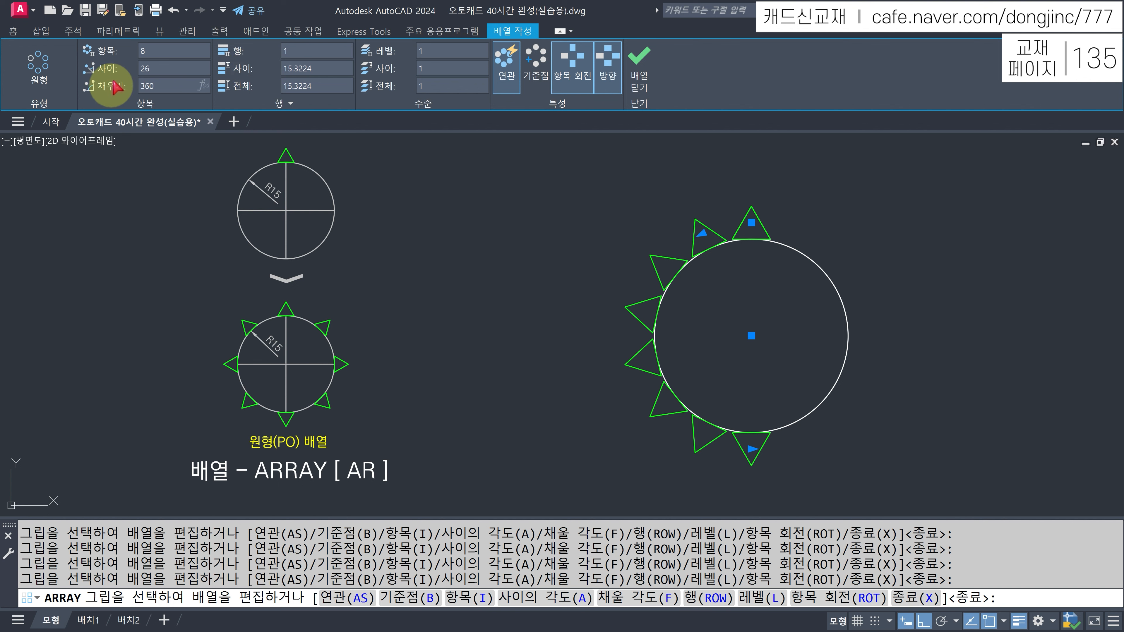
key(Return)
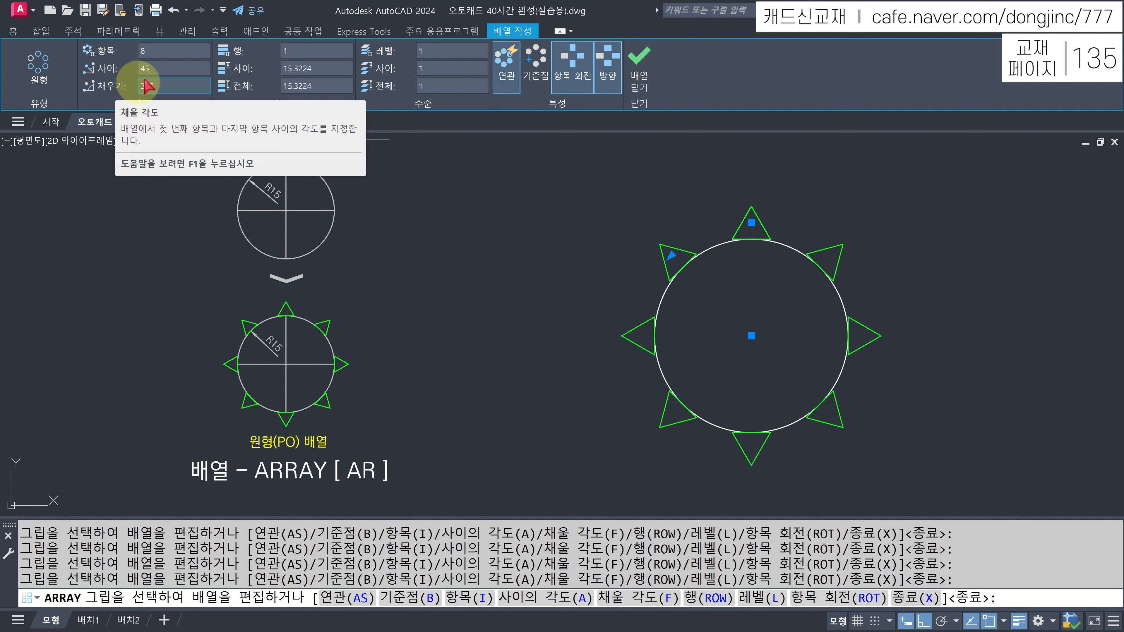
Try an angle of 30 between the array items and reset the fill angle to 360.
click(156, 67)
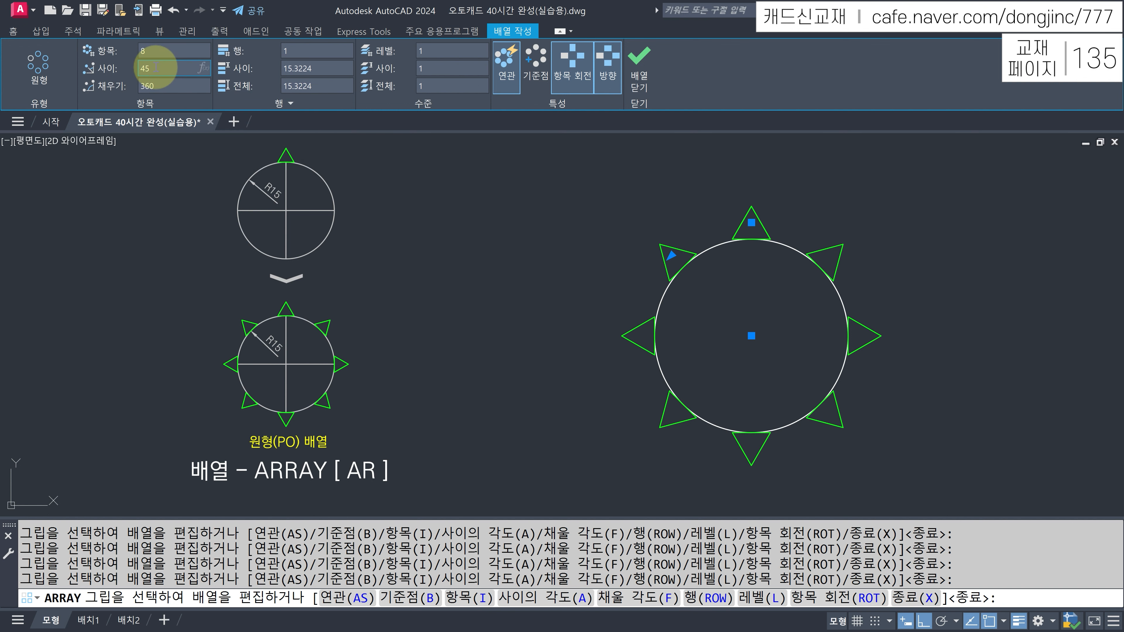
double_click(150, 68)
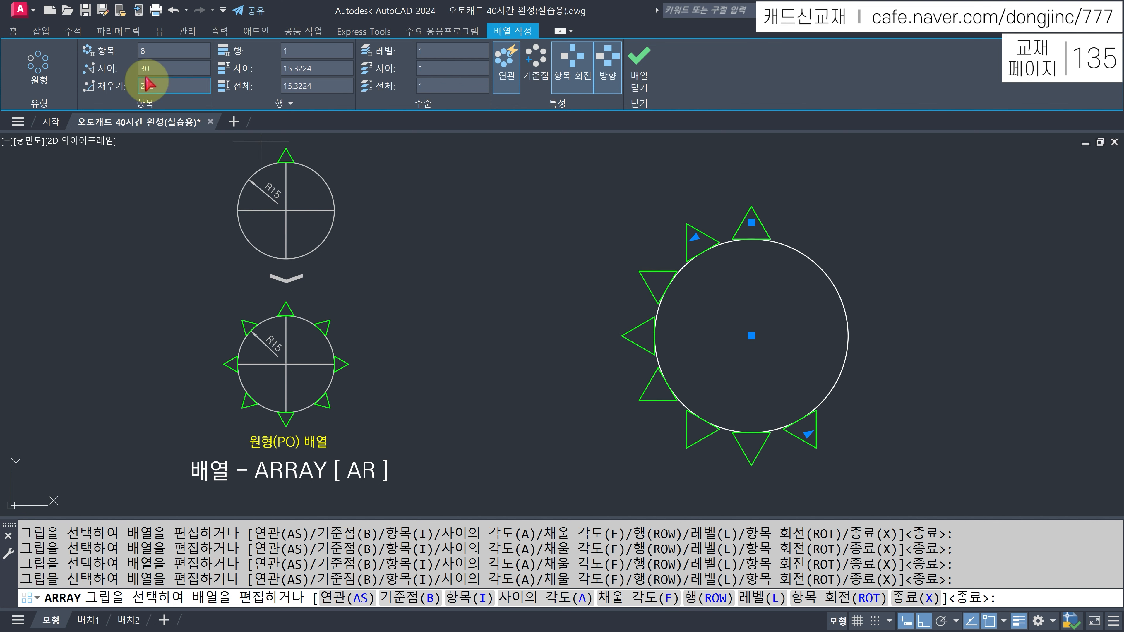
drag(166, 85, 121, 86)
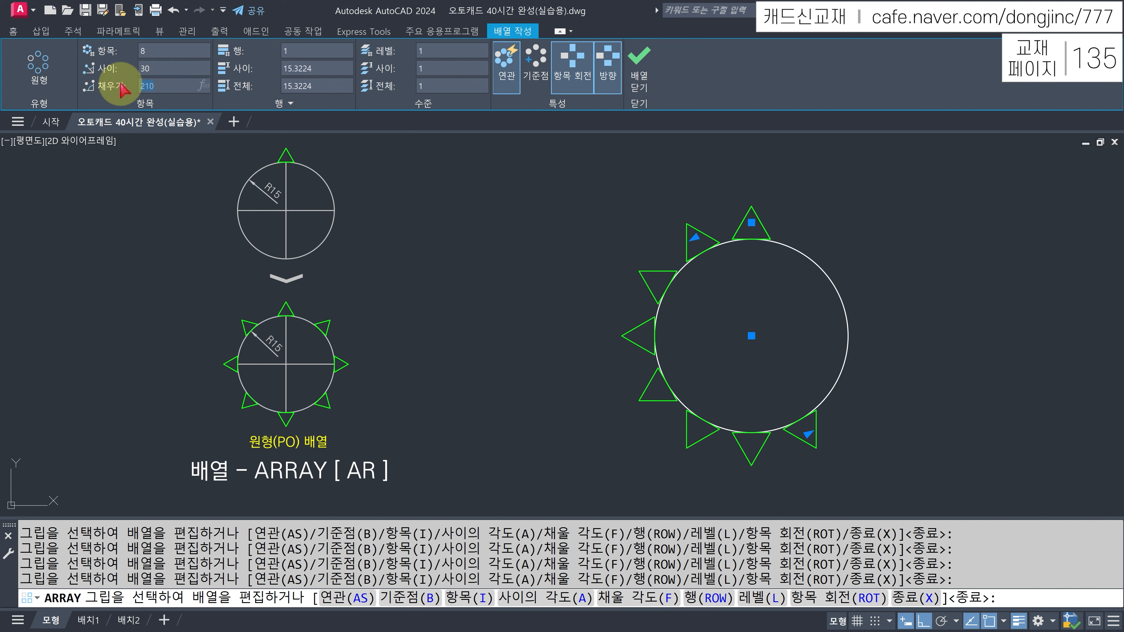
click(149, 67)
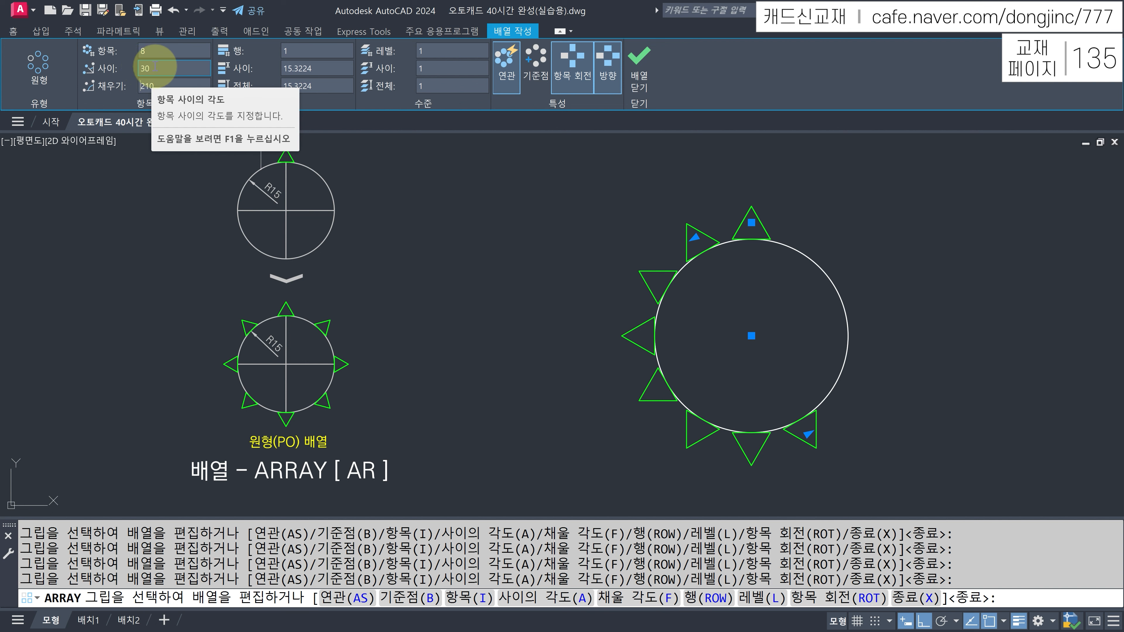
click(144, 85)
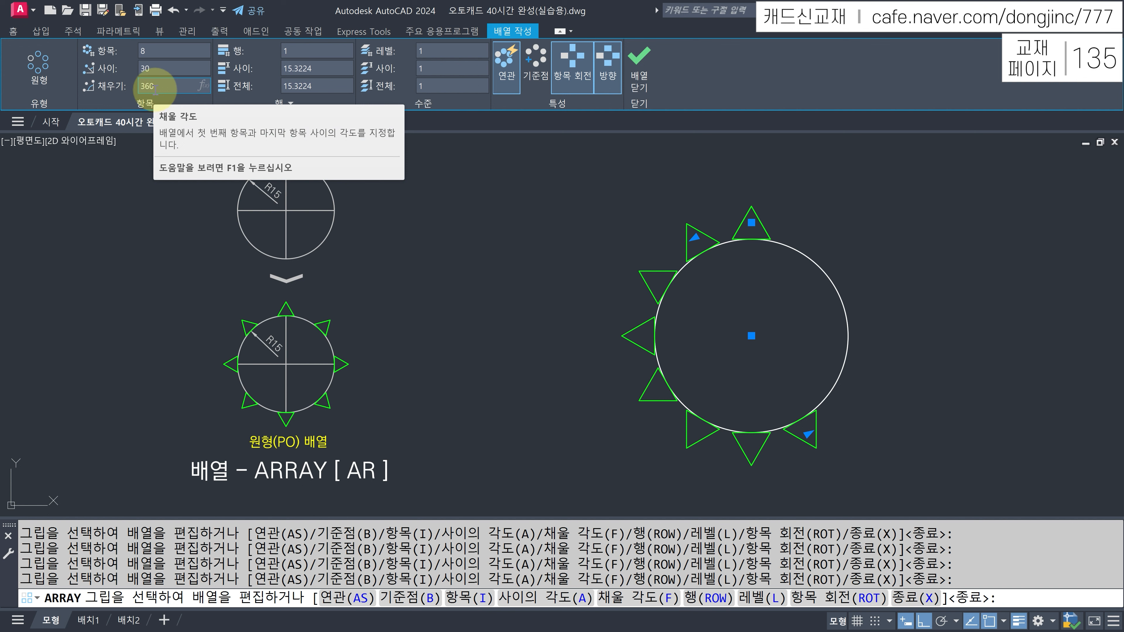
key(Return)
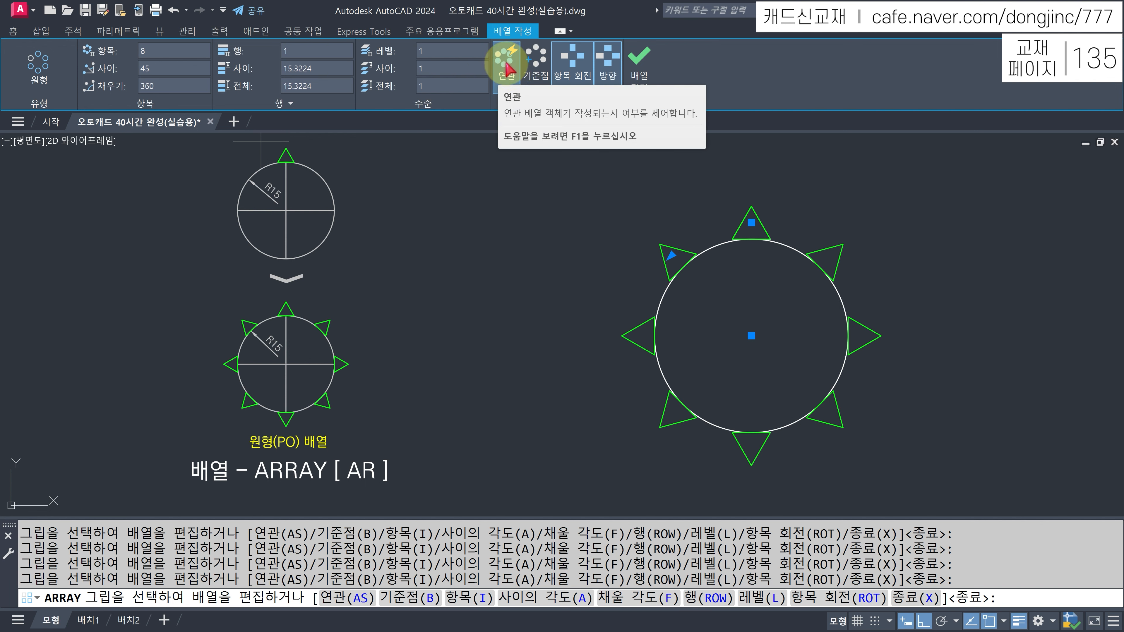
Turn item rotation off and back on to compare the triangles' orientation, and finish the polar array.
click(579, 71)
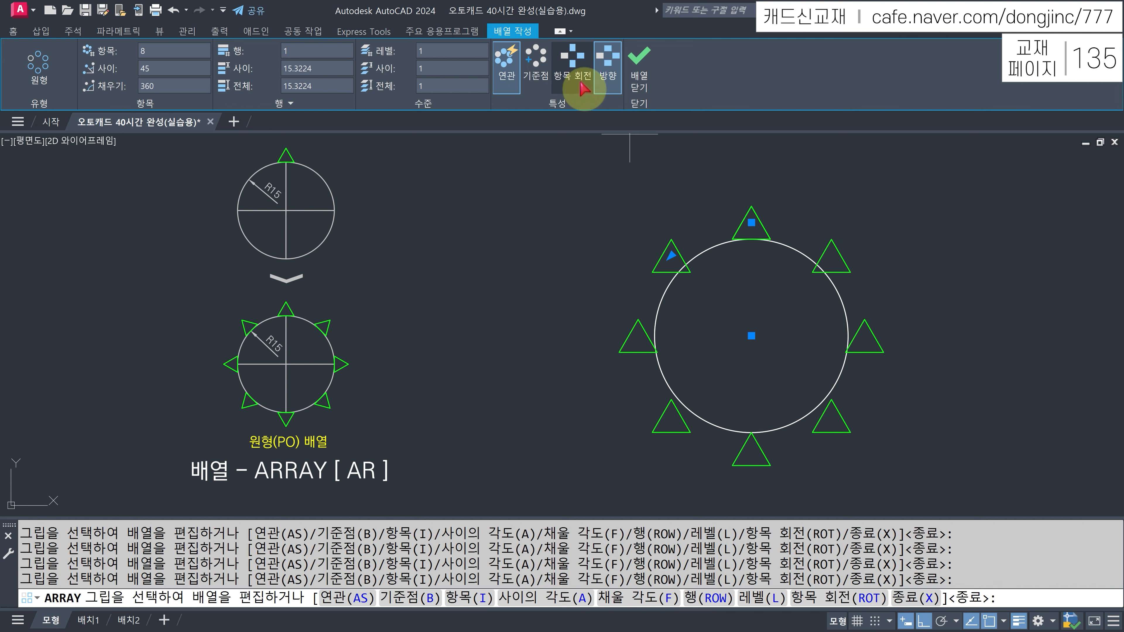
click(570, 64)
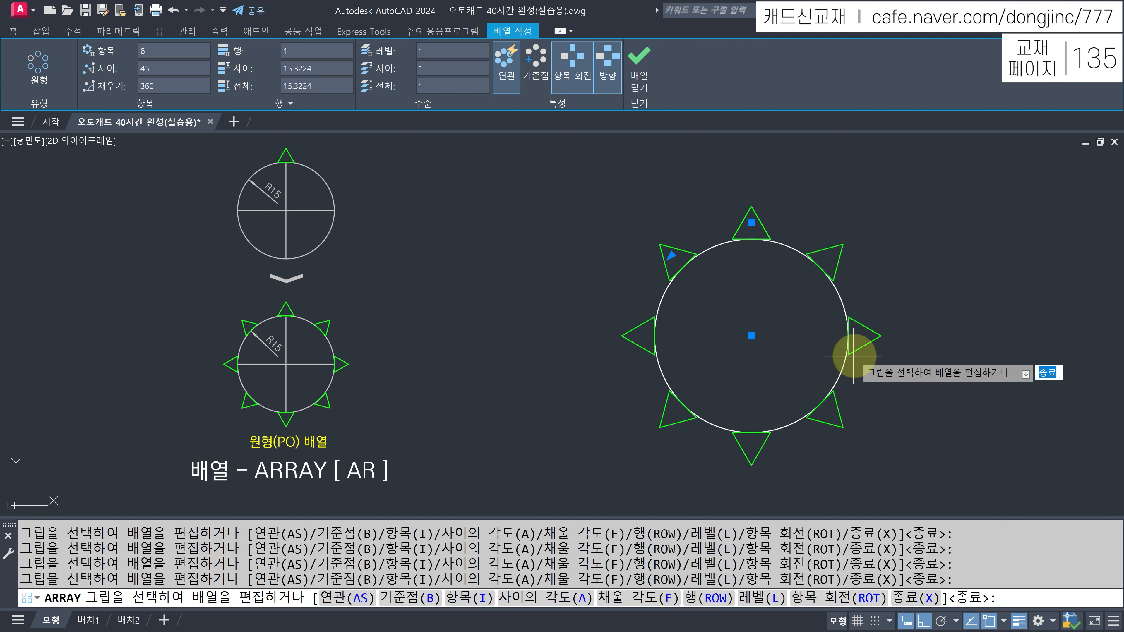
click(639, 66)
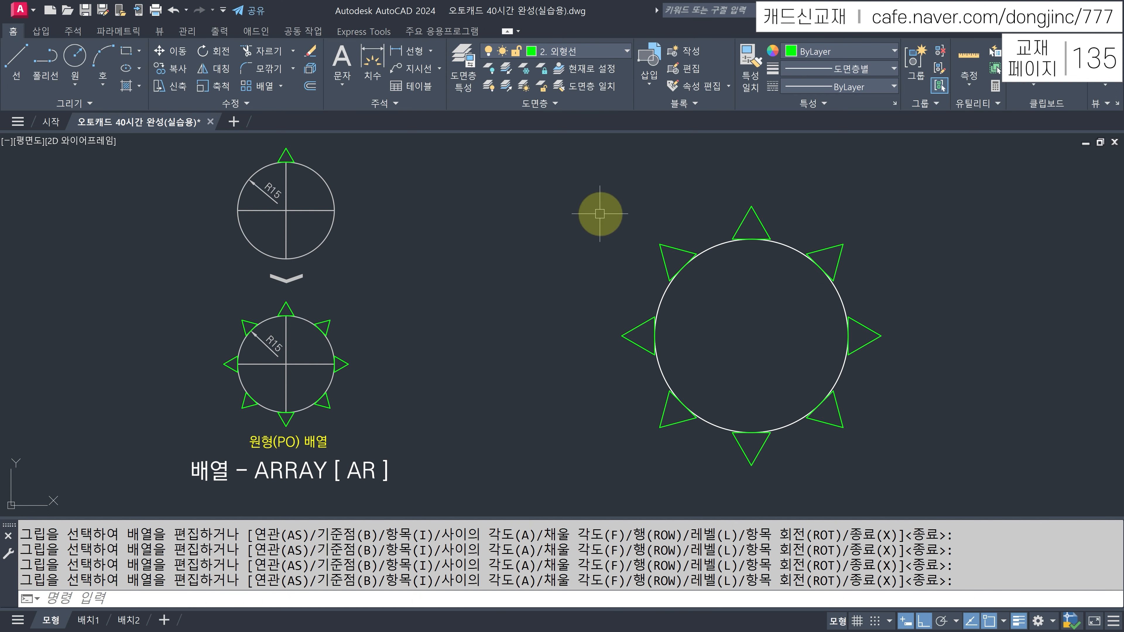
Undo the eight-item polar array so only the single triangle remains on top of the circle.
click(744, 216)
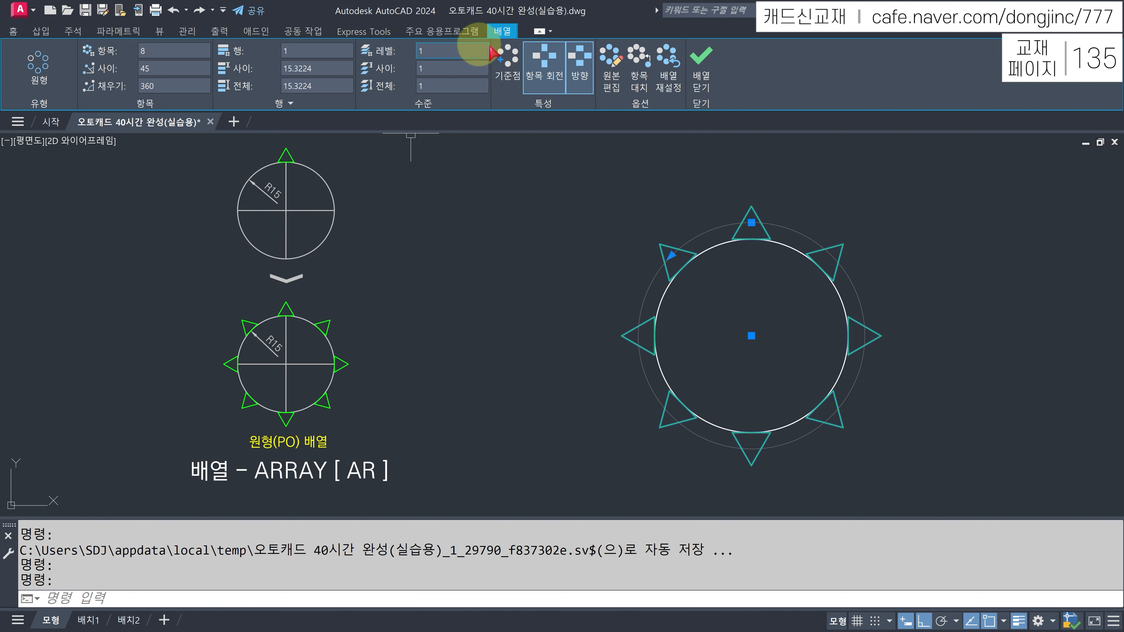
click(702, 62)
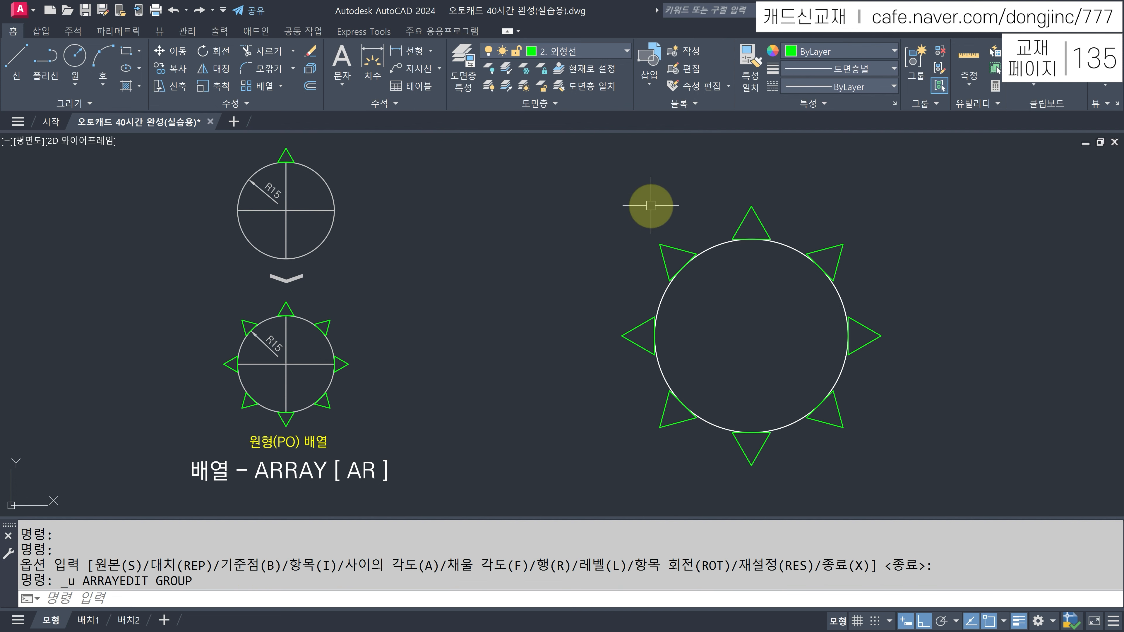
key(ctrl+z)
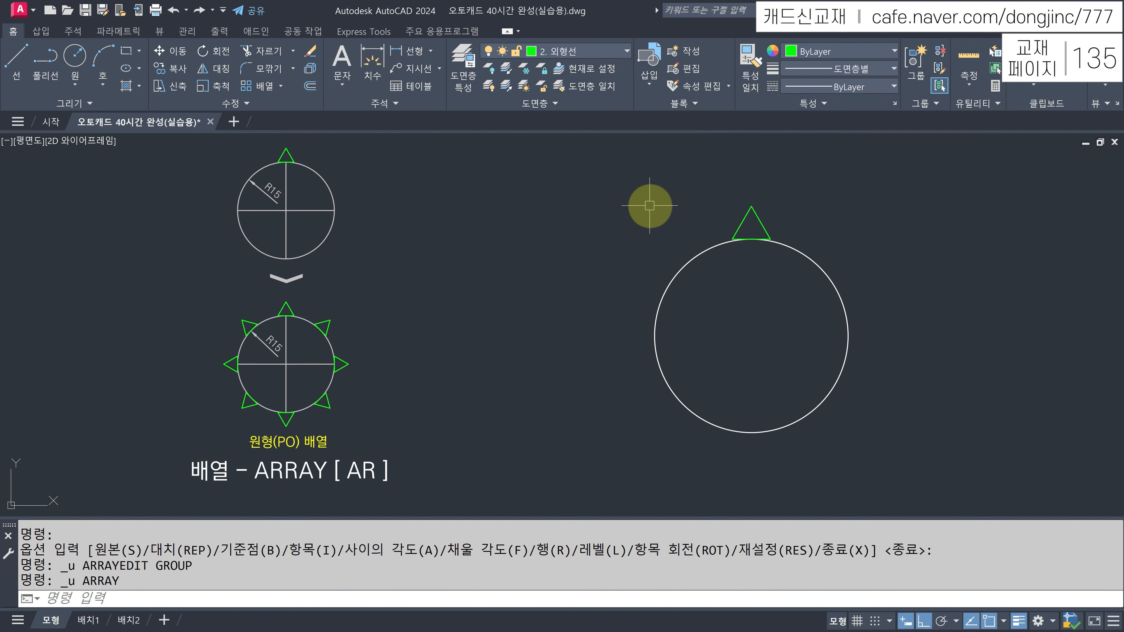
Create an associative polar array of the triangle around the circle's center with item rotation turned off.
text(AR)
key(Return)
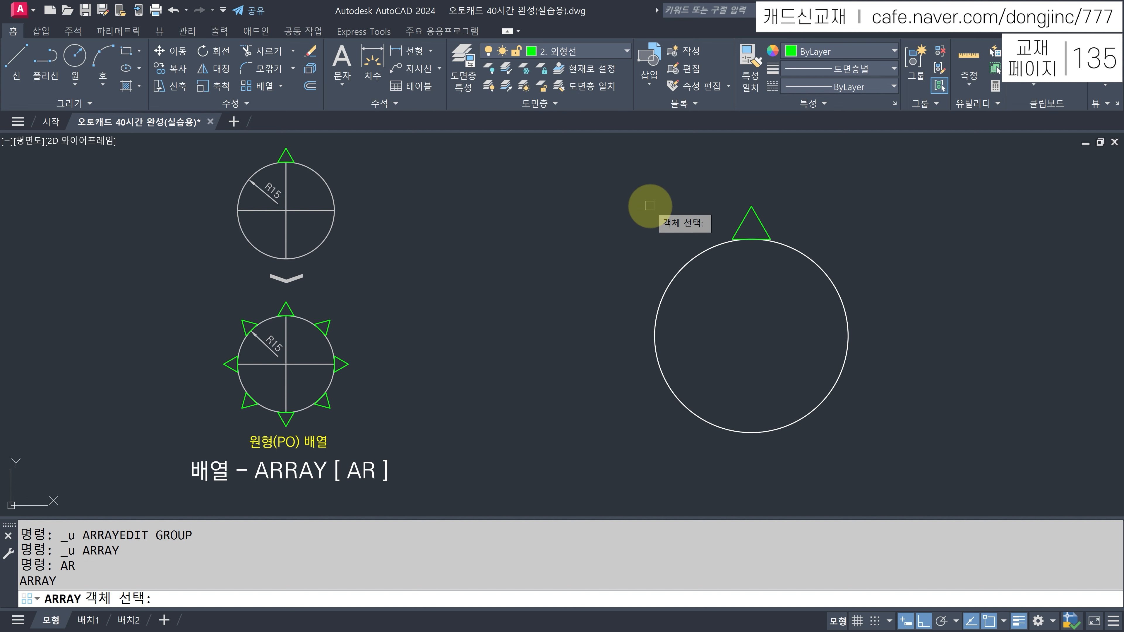
click(744, 218)
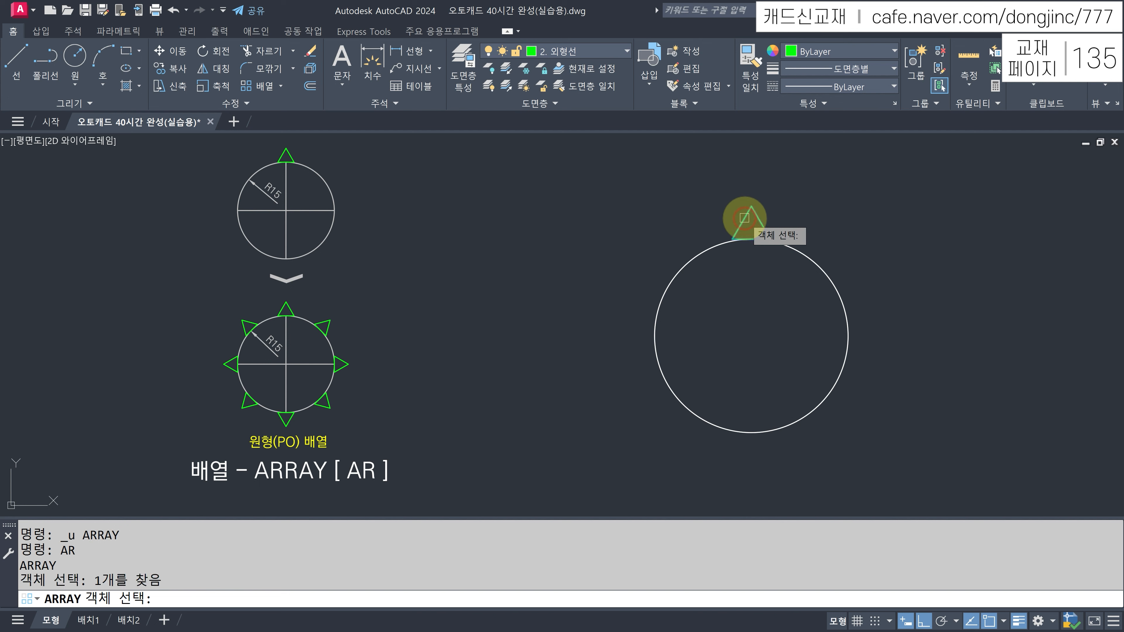
key(Return)
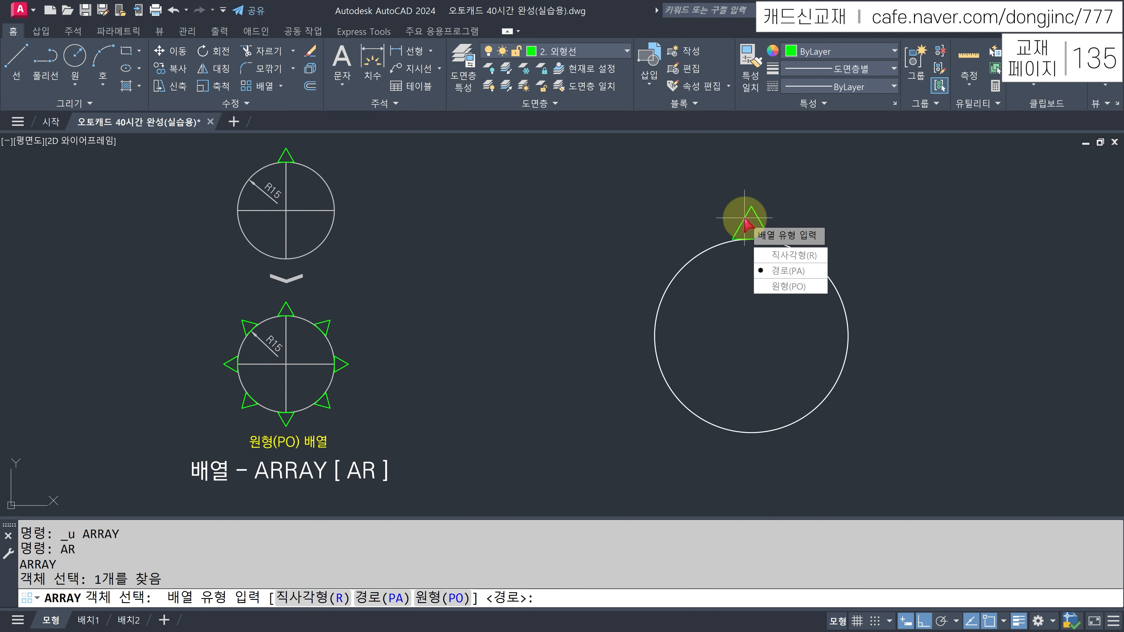
text(PO)
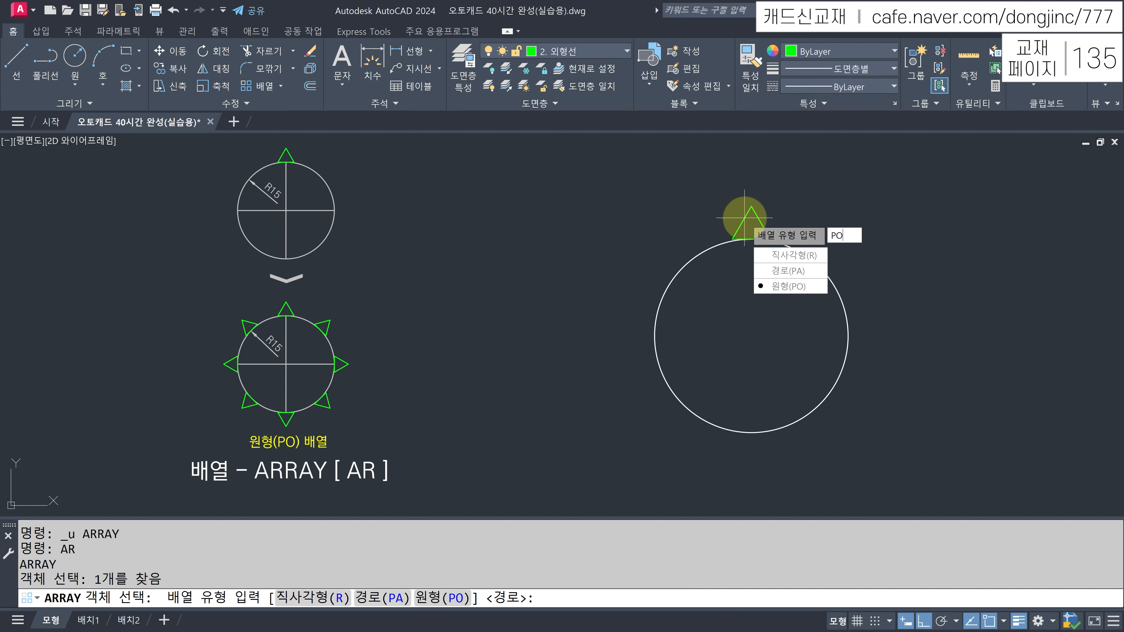
key(Return)
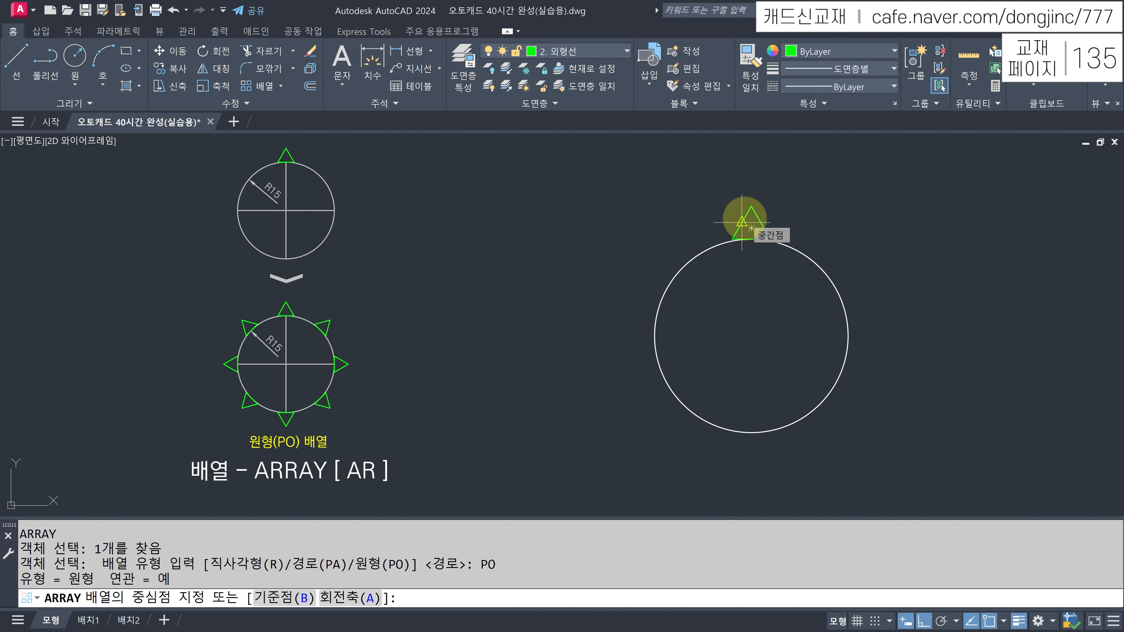
click(751, 335)
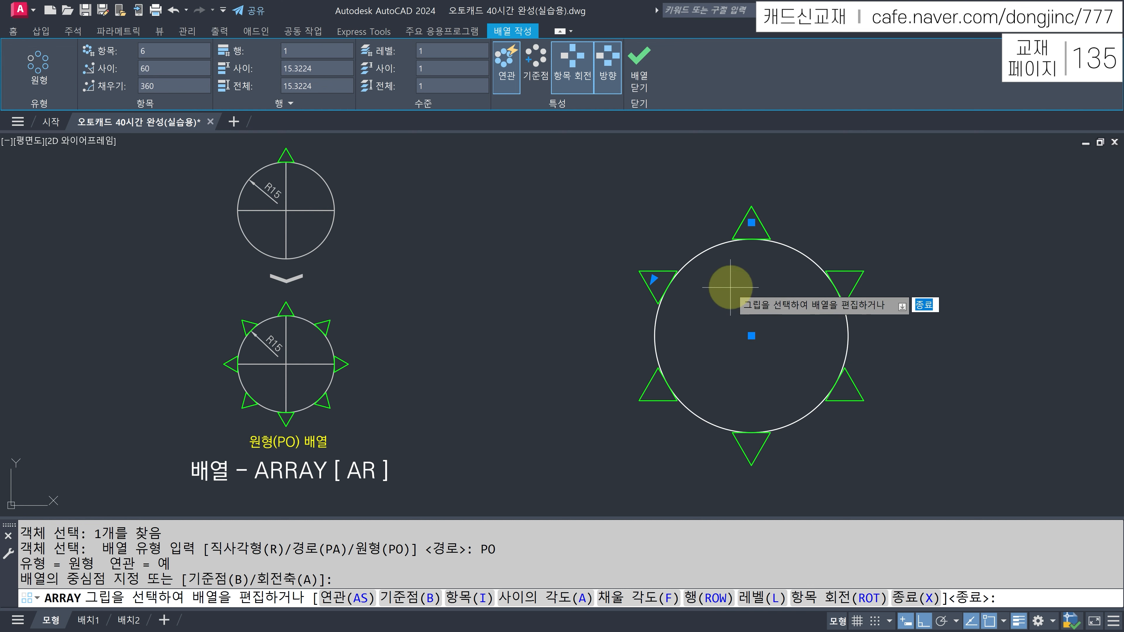
click(573, 79)
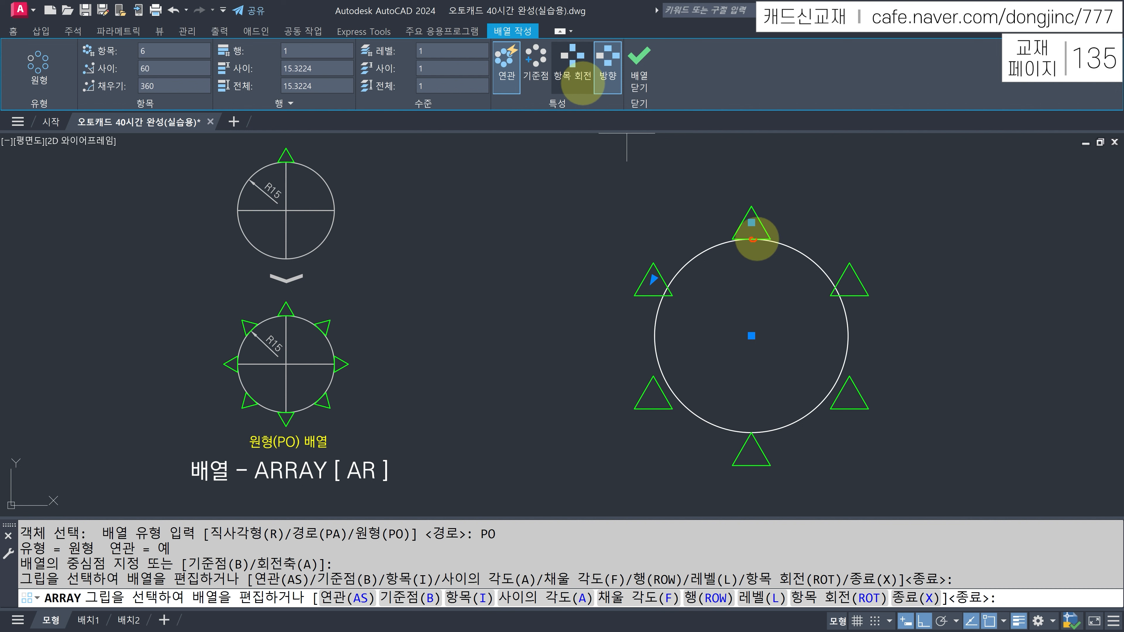
mouse_move(733, 242)
mouse_down()
mouse_move(687, 261)
mouse_move(706, 266)
mouse_up()
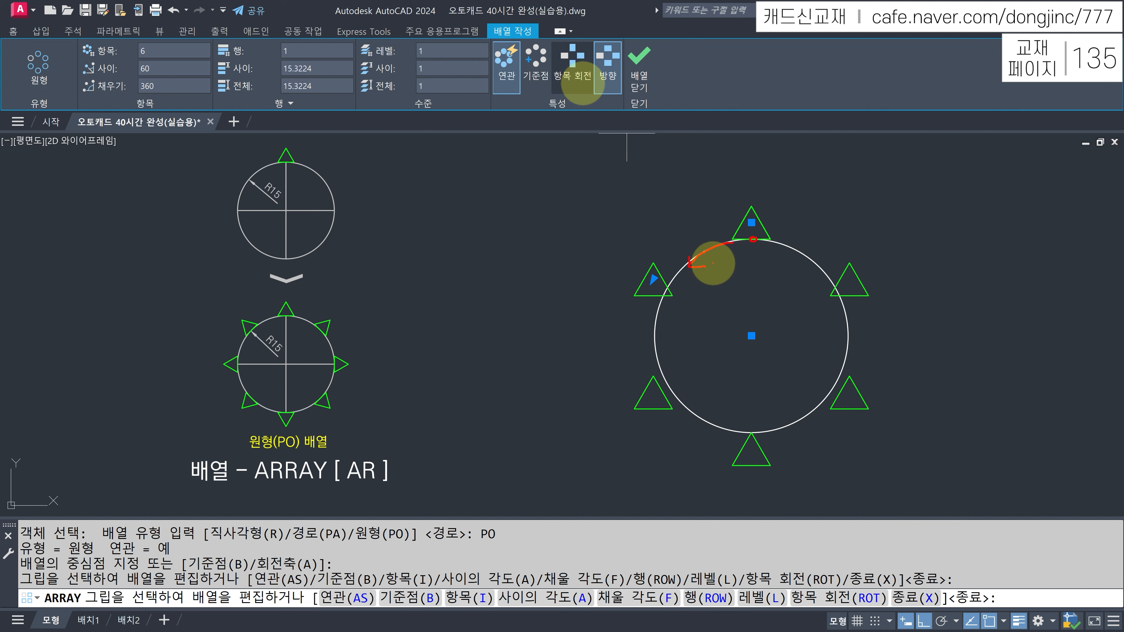
mouse_move(543, 74)
mouse_down()
mouse_move(521, 52)
mouse_move(551, 59)
mouse_move(542, 86)
mouse_up()
key(Escape)
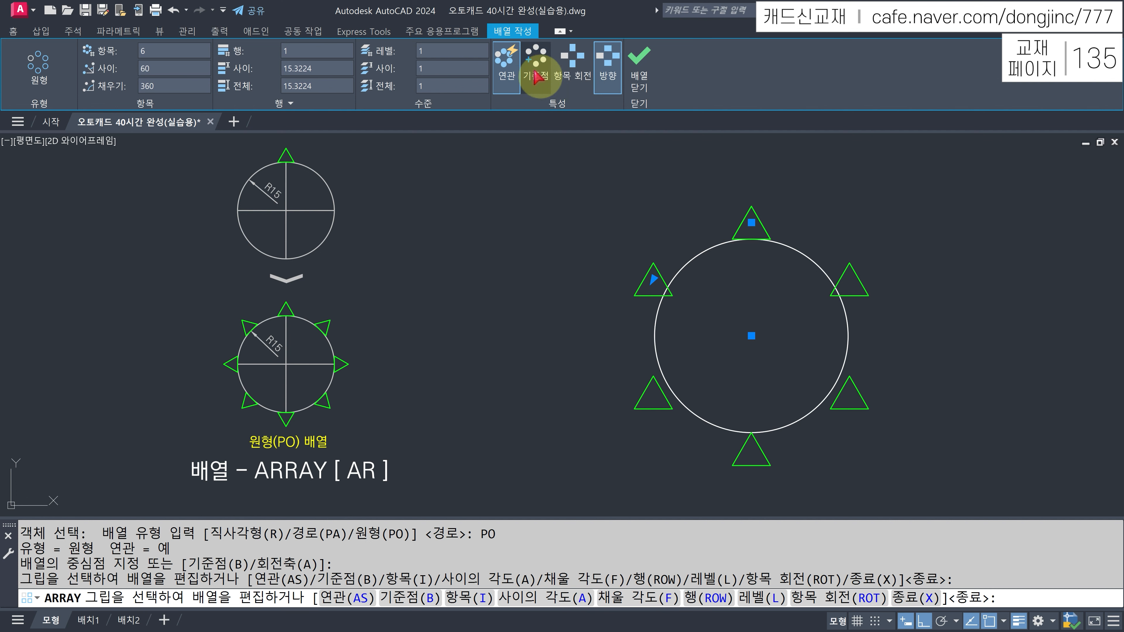
Set the polar array's base point to the midpoint of the source triangle's bottom edge.
click(536, 62)
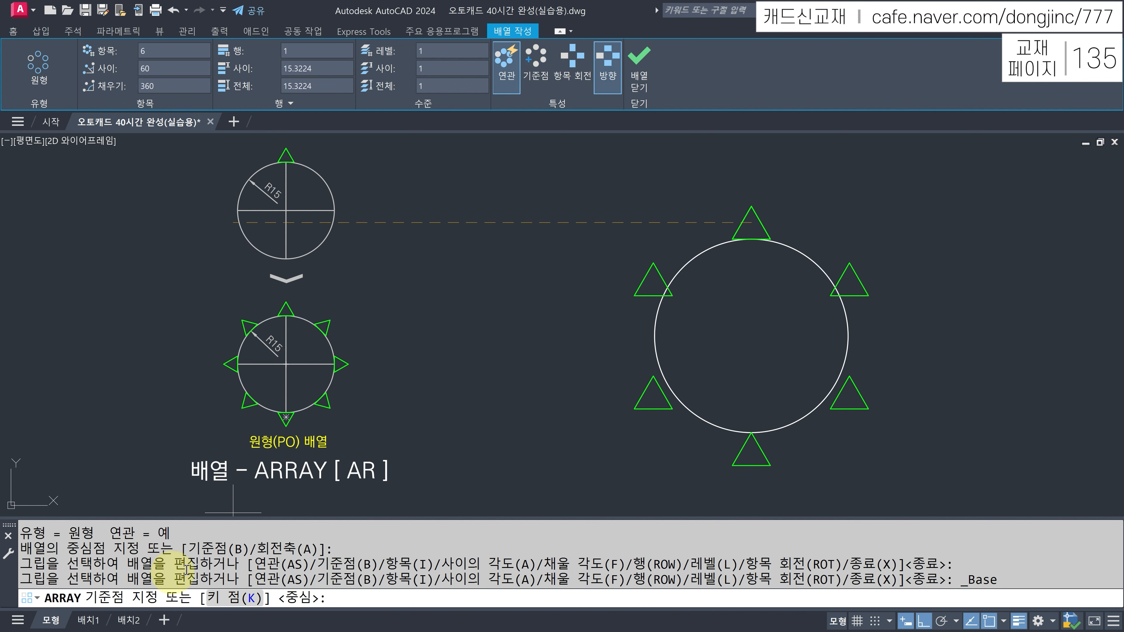
click(750, 239)
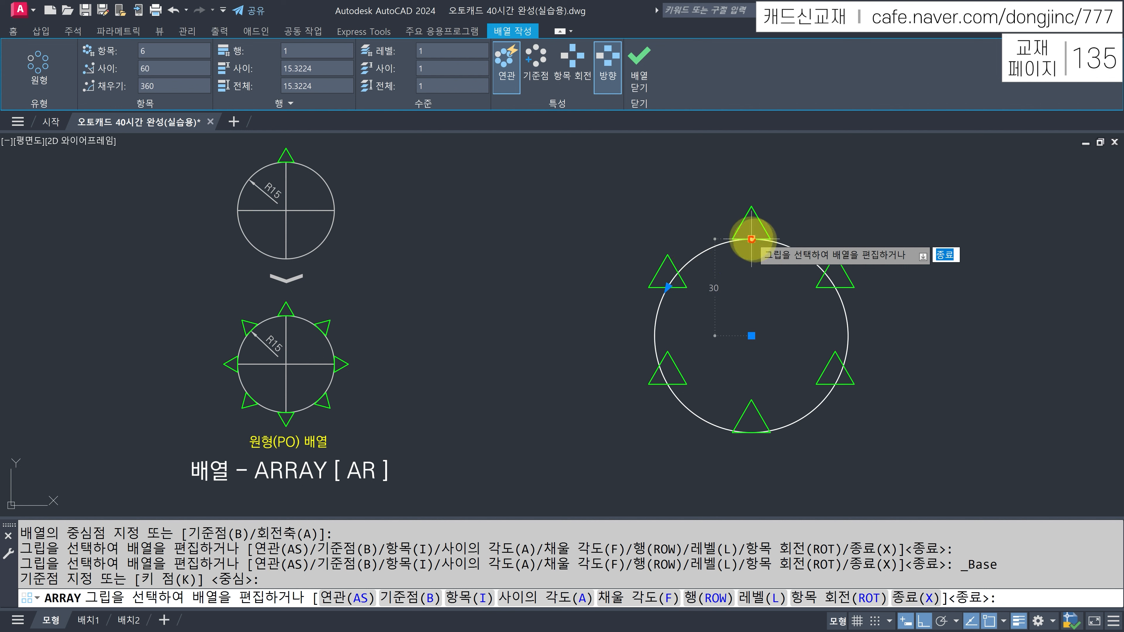
mouse_move(751, 239)
mouse_down()
mouse_move(699, 254)
mouse_move(667, 288)
mouse_up()
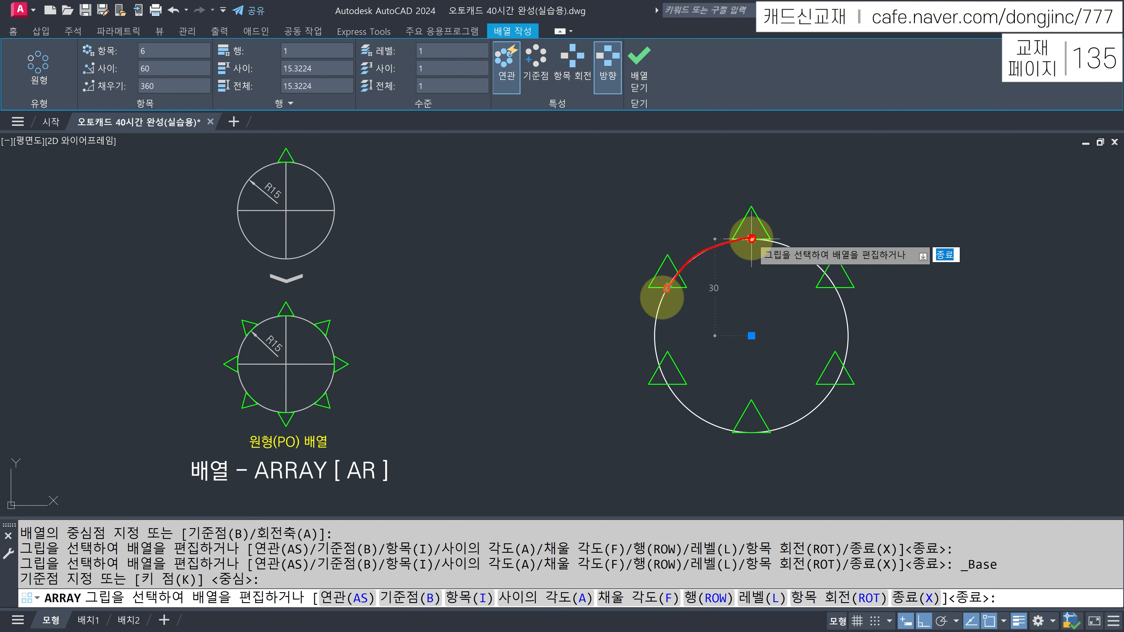
drag(668, 382, 668, 382)
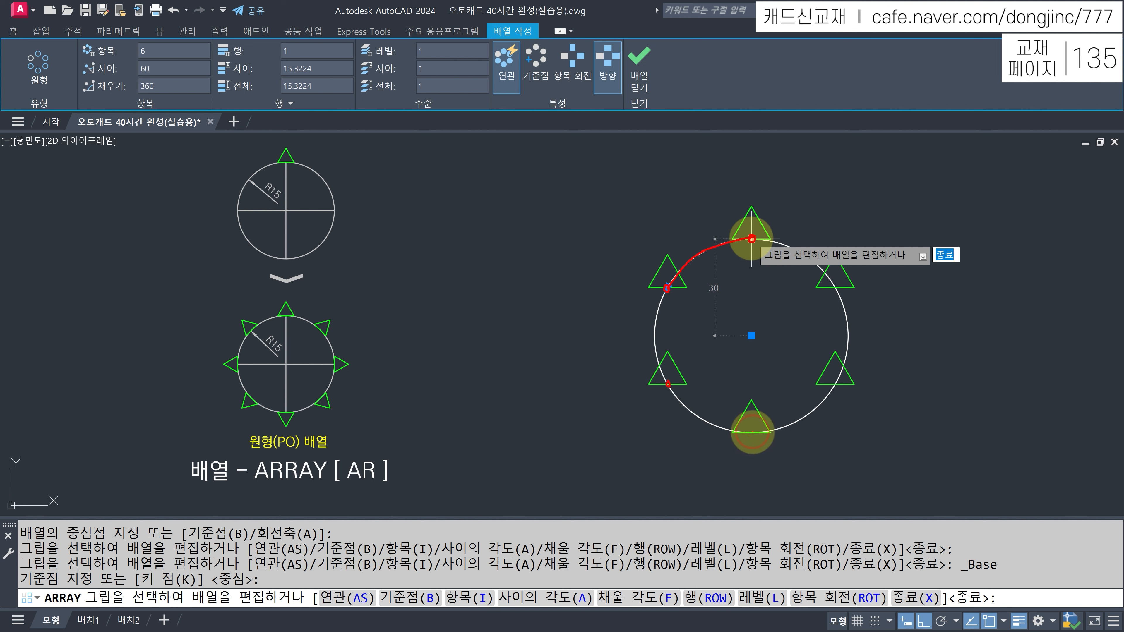
click(835, 382)
click(838, 287)
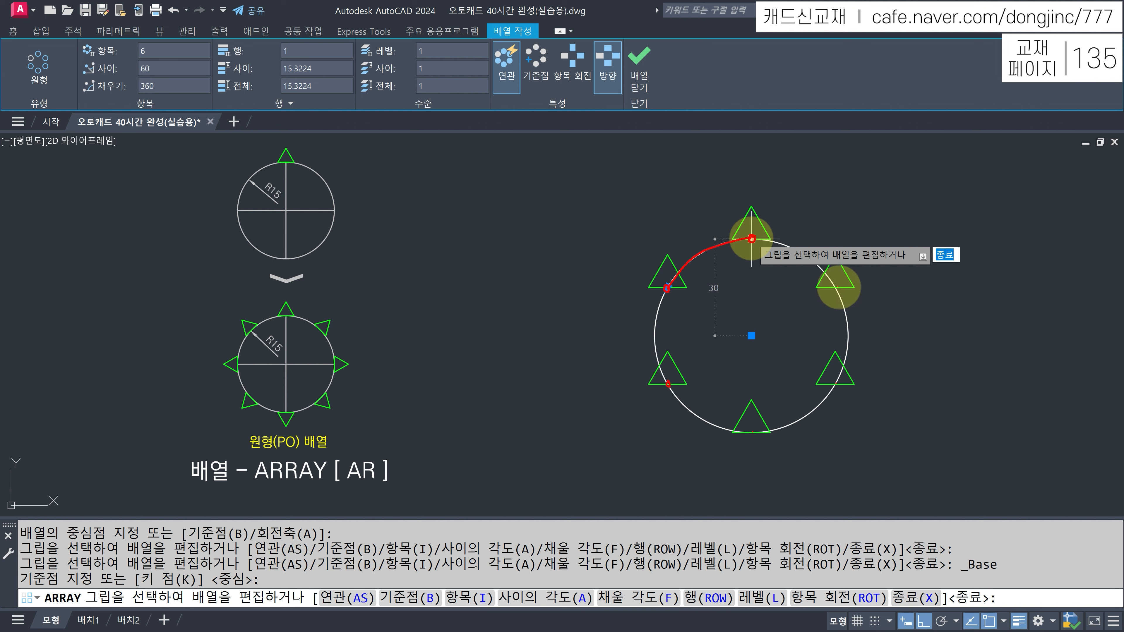
key(Escape)
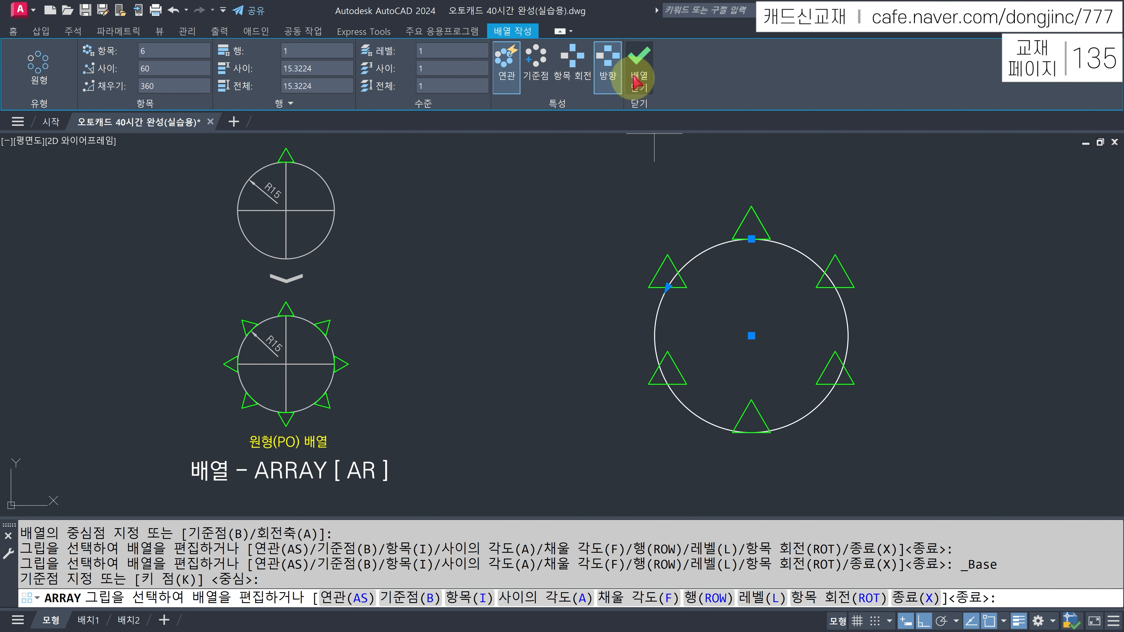
Finish the polar array and explode it into separate triangles.
click(636, 82)
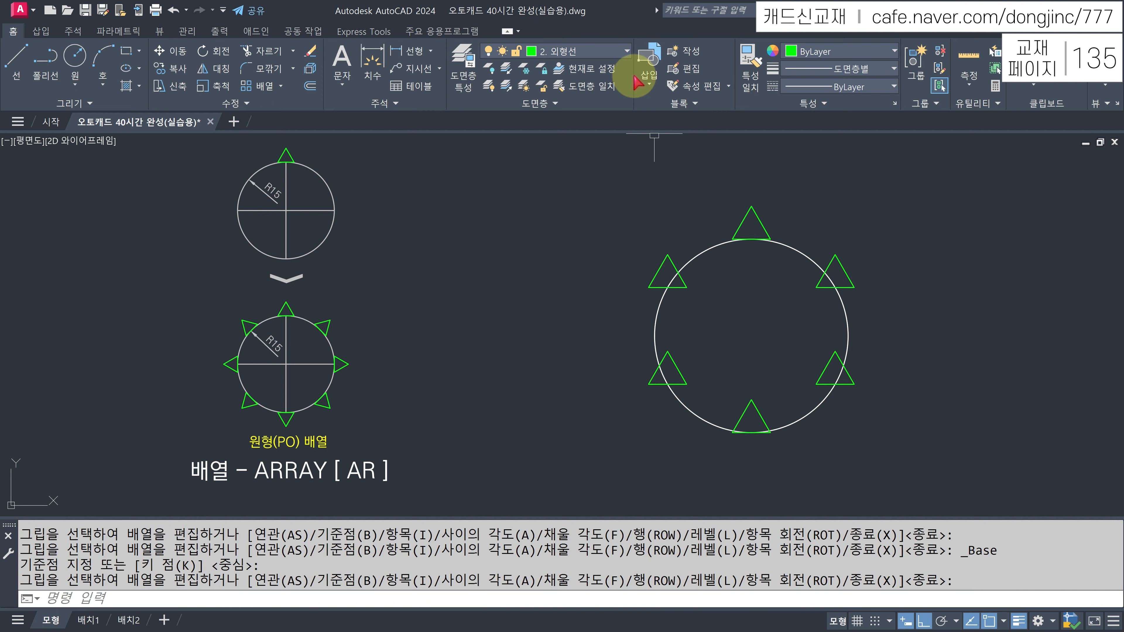
click(747, 211)
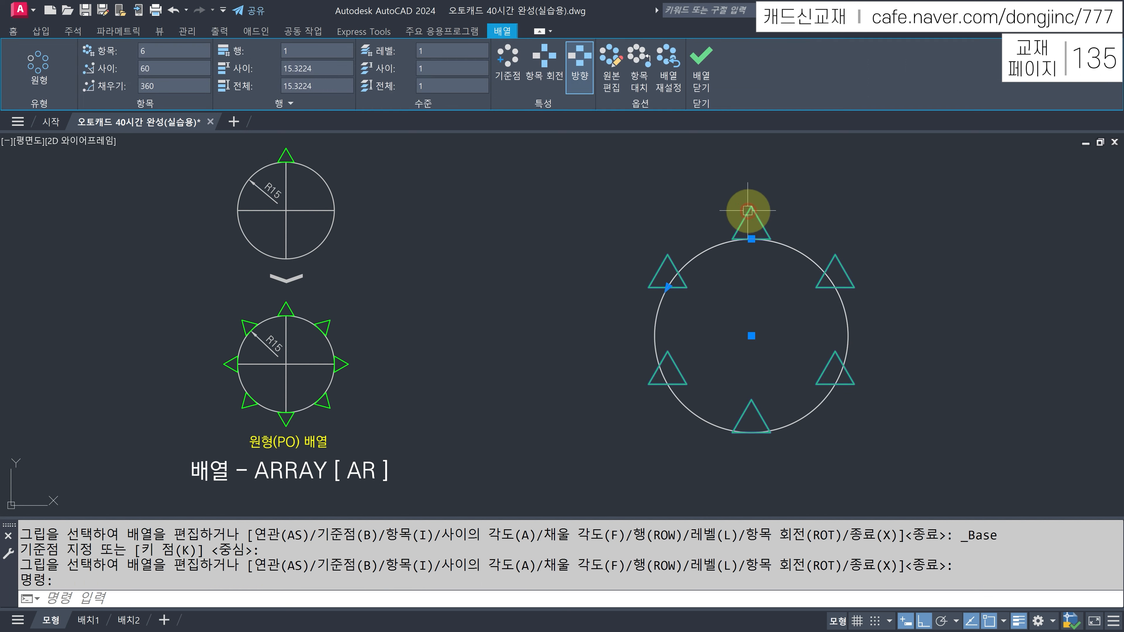
text(X)
key(Return)
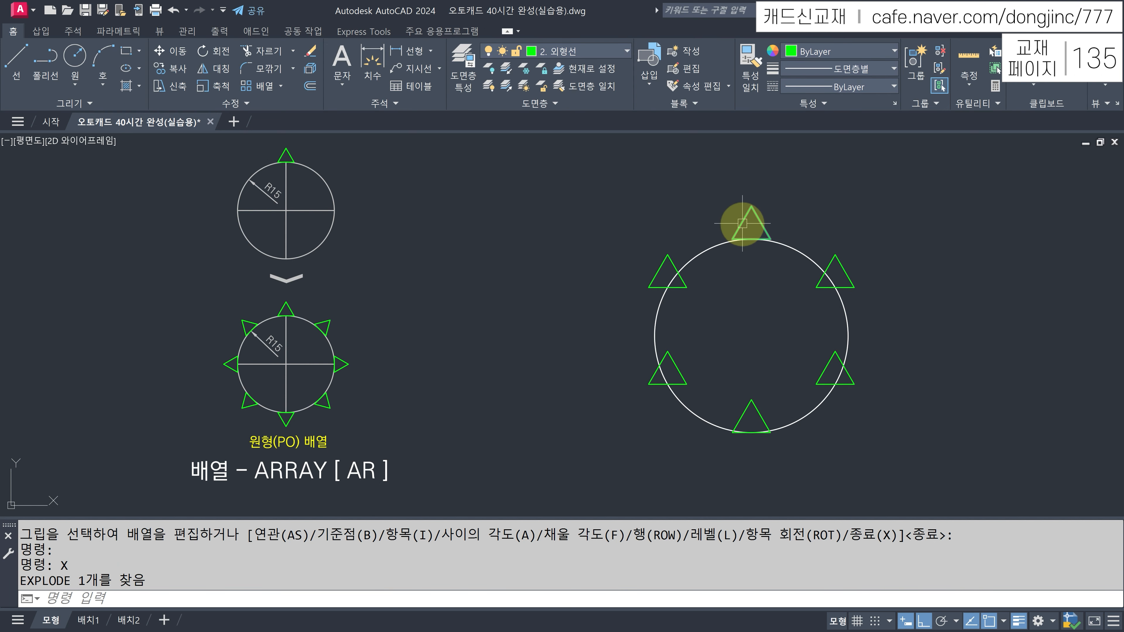
click(669, 260)
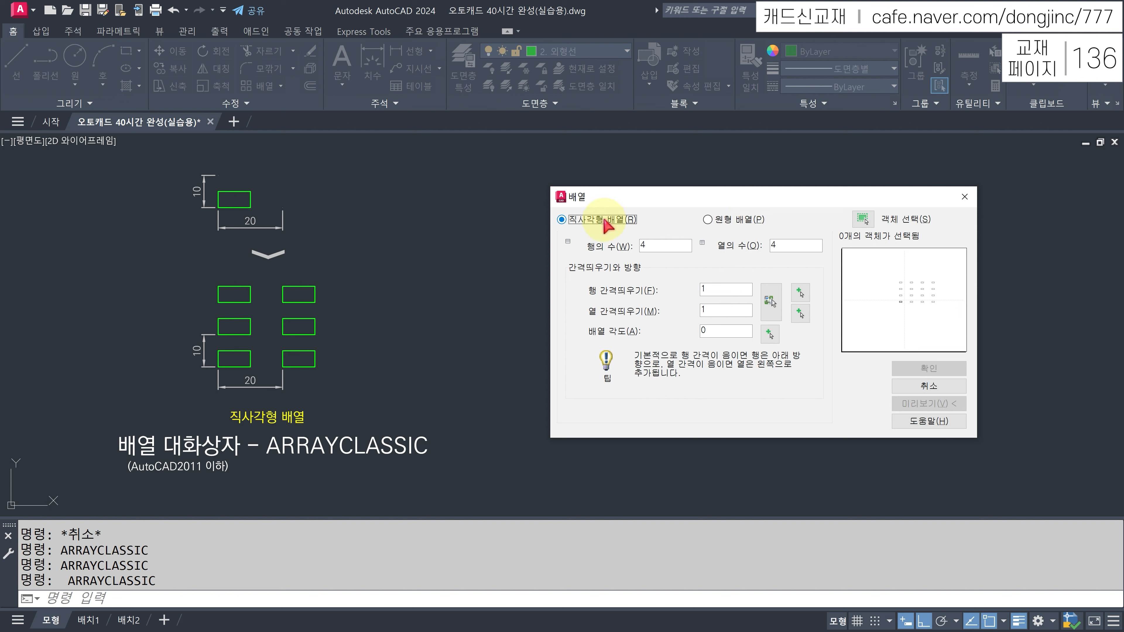
View the polar array options in the classic Array dialog and close it without creating an array.
click(717, 222)
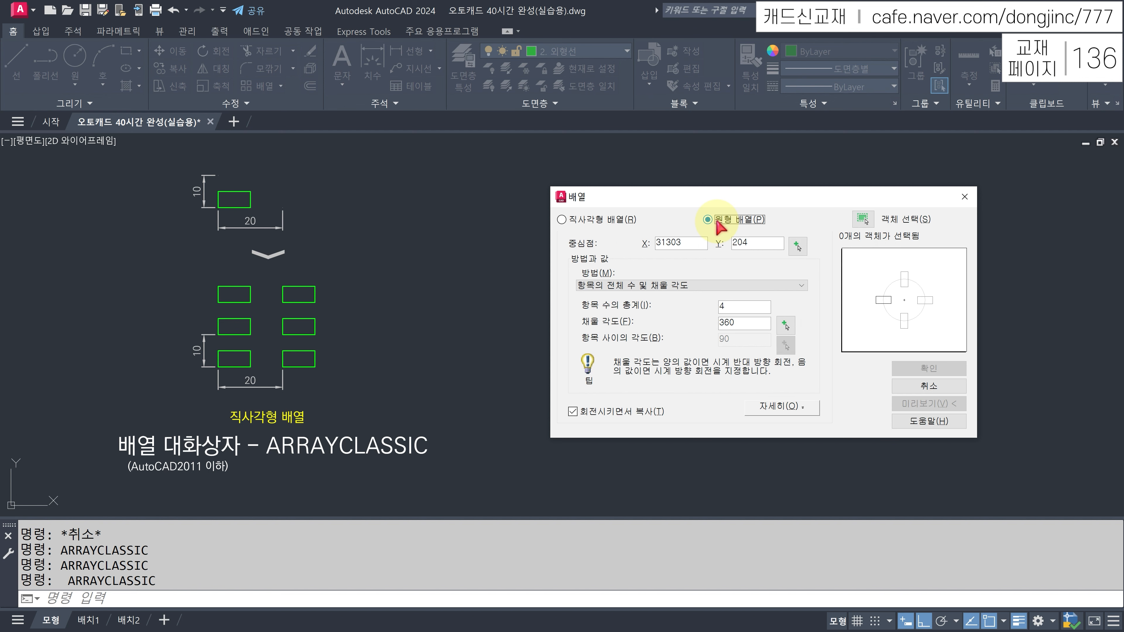
click(964, 196)
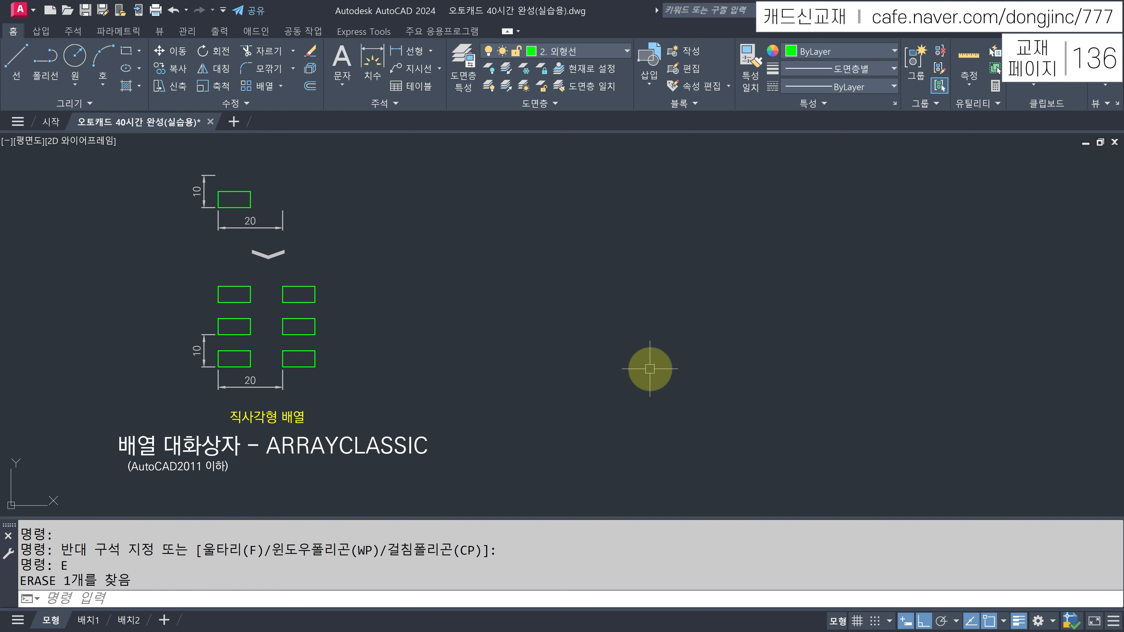
Draw a 10 by 5 rectangle in the empty area beside the rectangular array example.
middle_drag(649, 369, 568, 372)
text(REC)
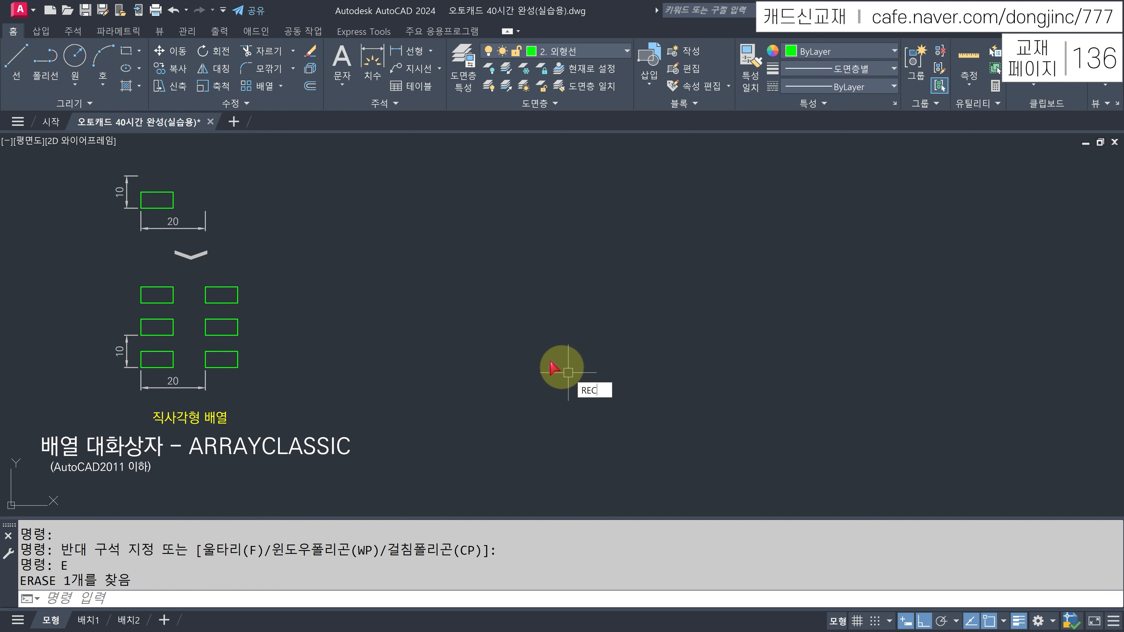
key(Return)
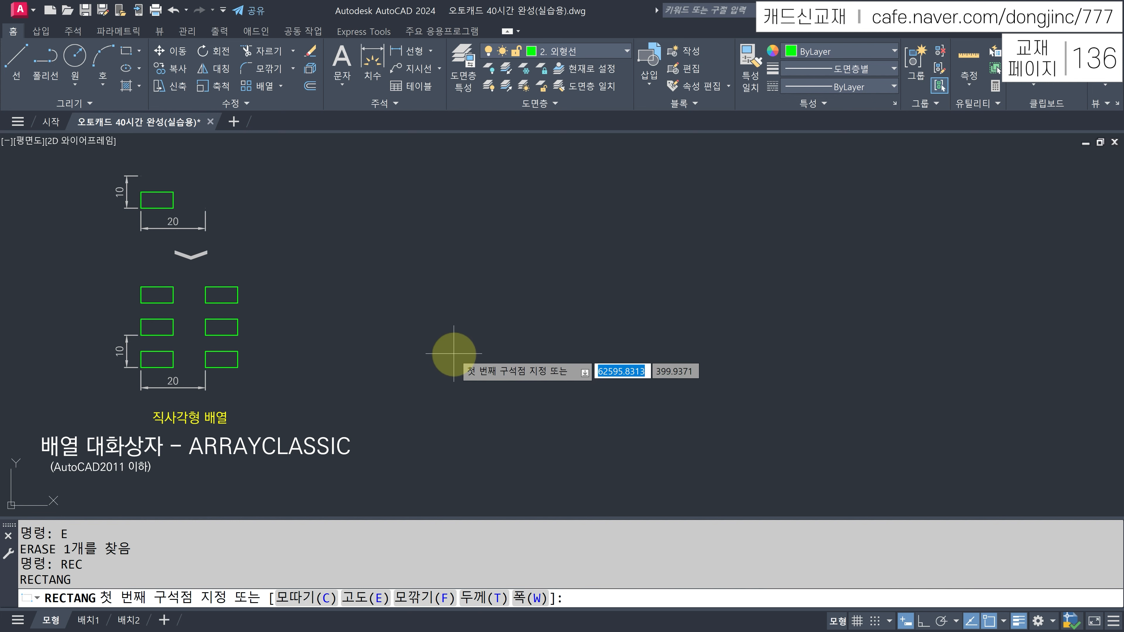
click(438, 361)
text(20)
key(Tab)
text(10)
key(Return)
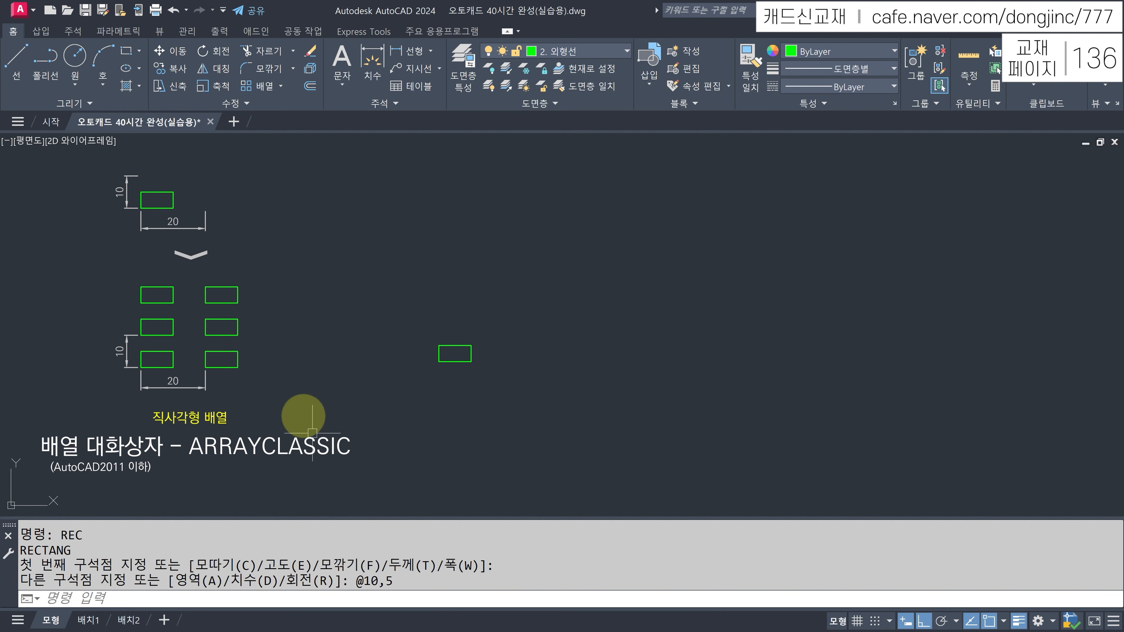
Start the ARRAYCLASSIC command and move its dialog clear of the new rectangle.
click(239, 596)
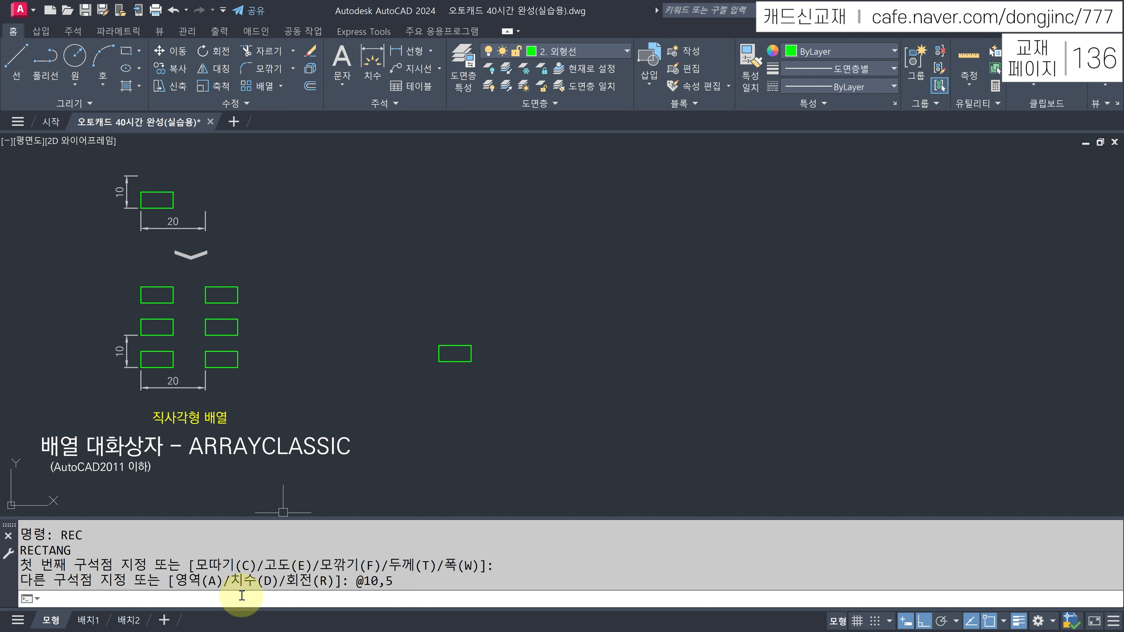
text(ARR)
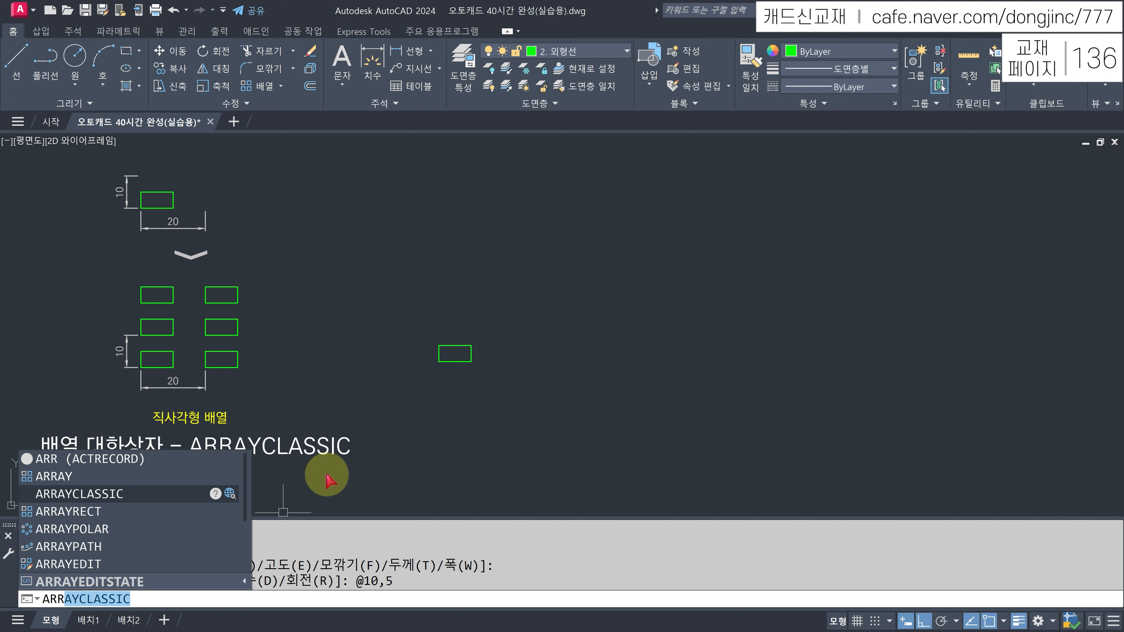
key(Down)
key(Down)
key(Down)
key(Up)
key(Up)
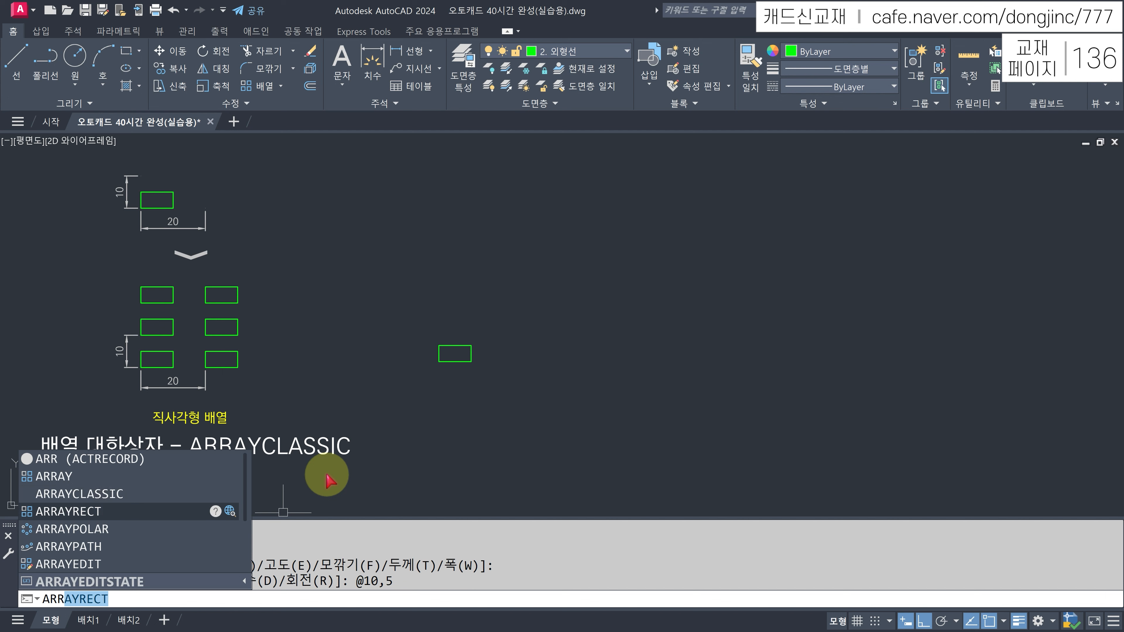
key(Up)
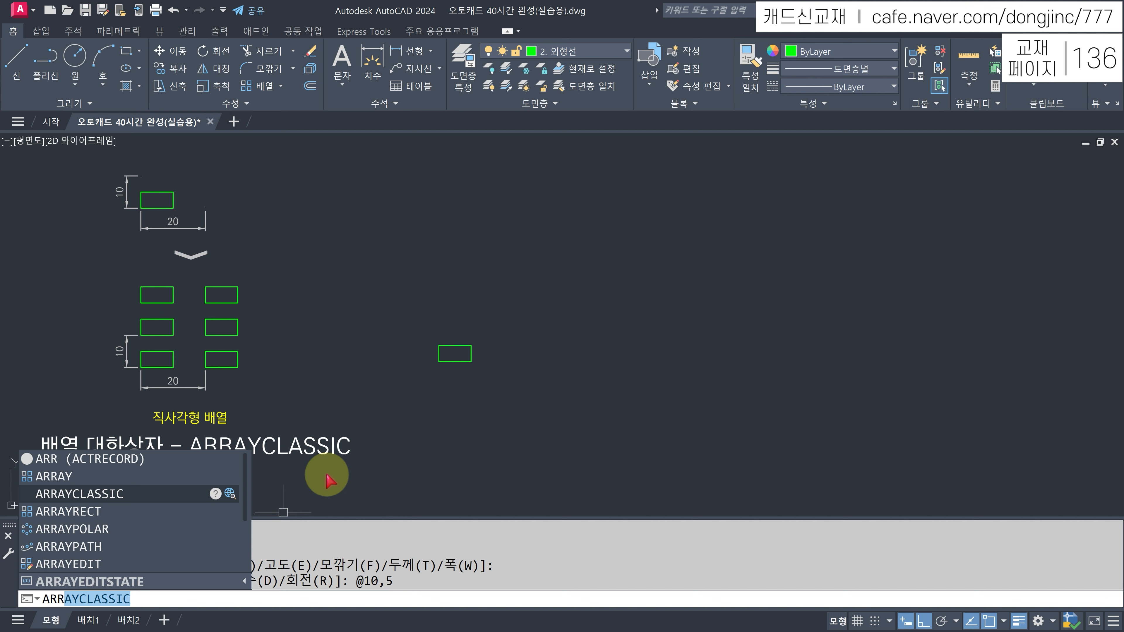
key(Return)
drag(512, 195, 785, 191)
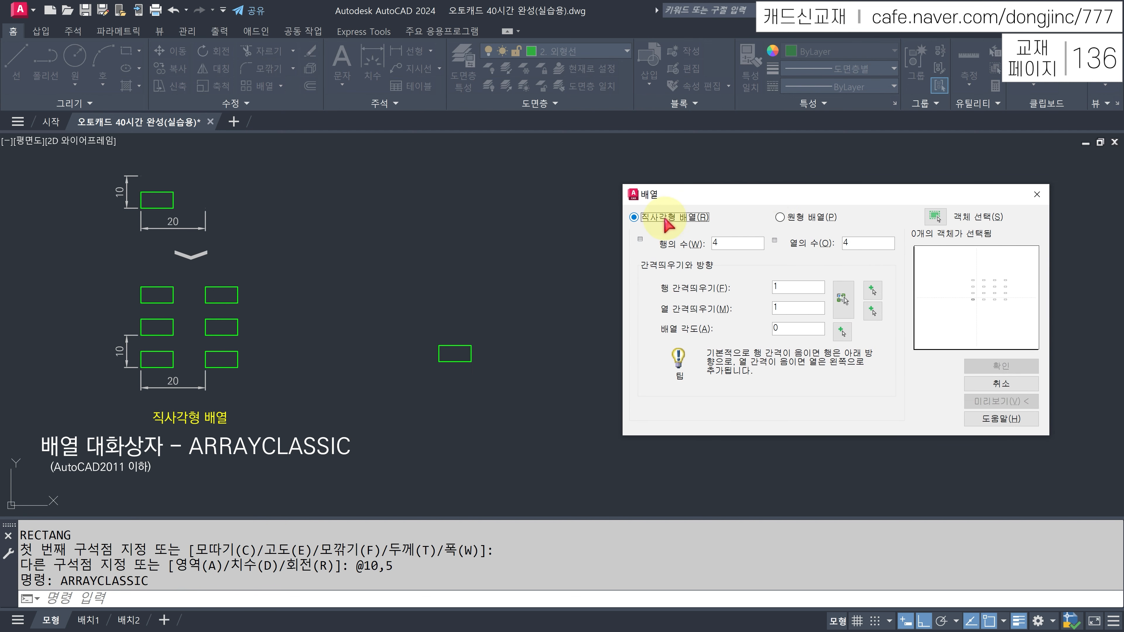
Select the new 10 by 5 rectangle as the object to array.
click(936, 216)
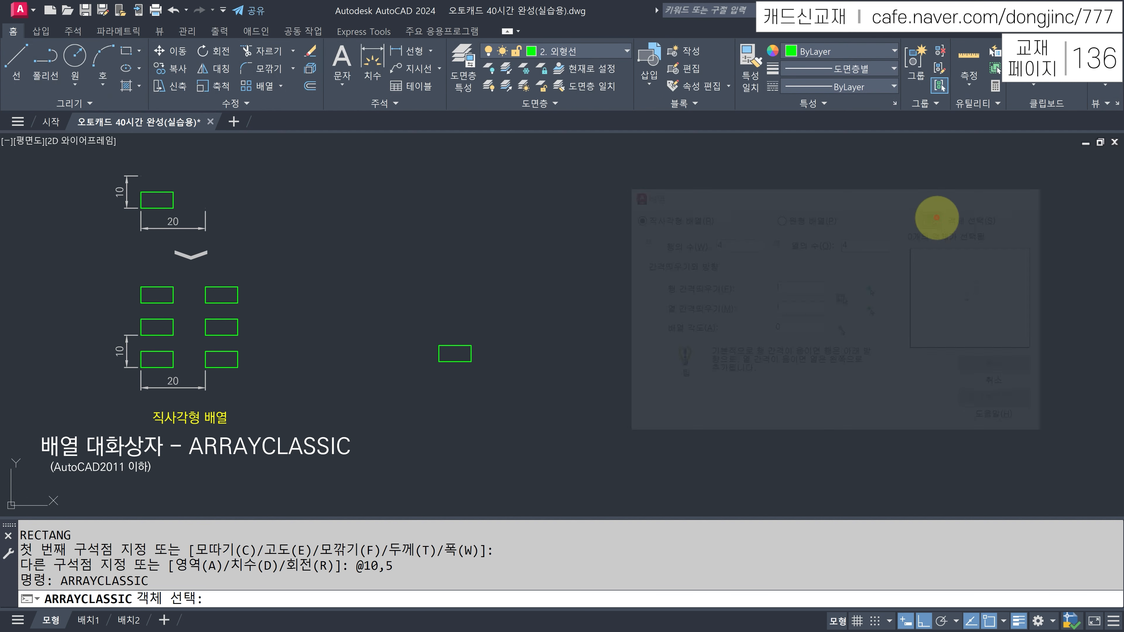
click(528, 301)
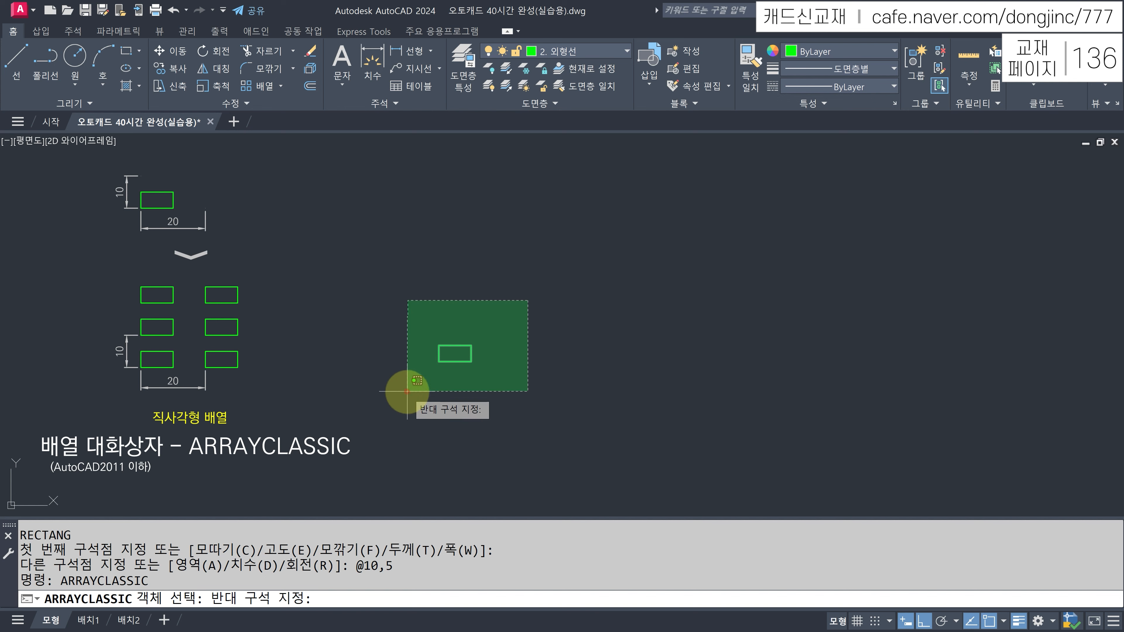
click(402, 398)
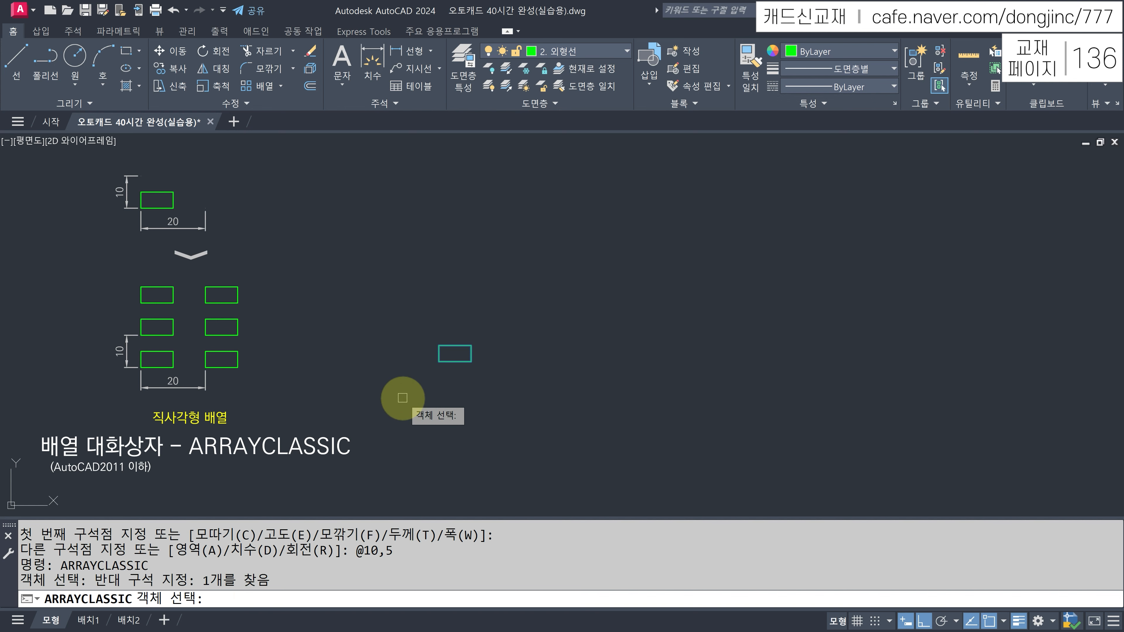
key(Return)
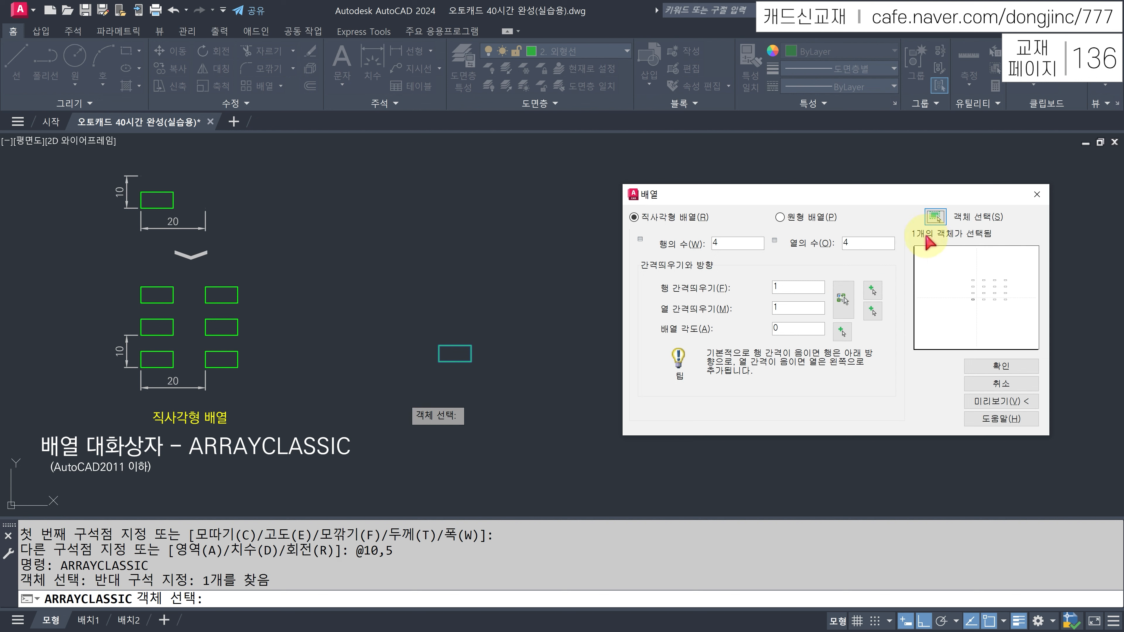
Set the rectangular array to 3 rows and 2 columns.
click(731, 244)
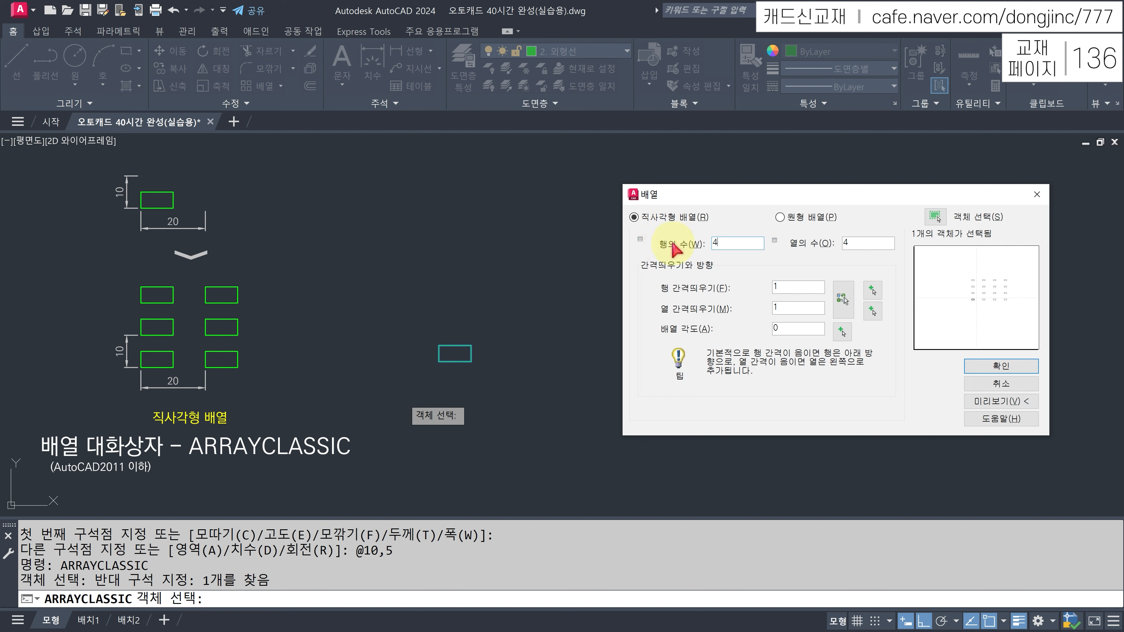
double_click(725, 244)
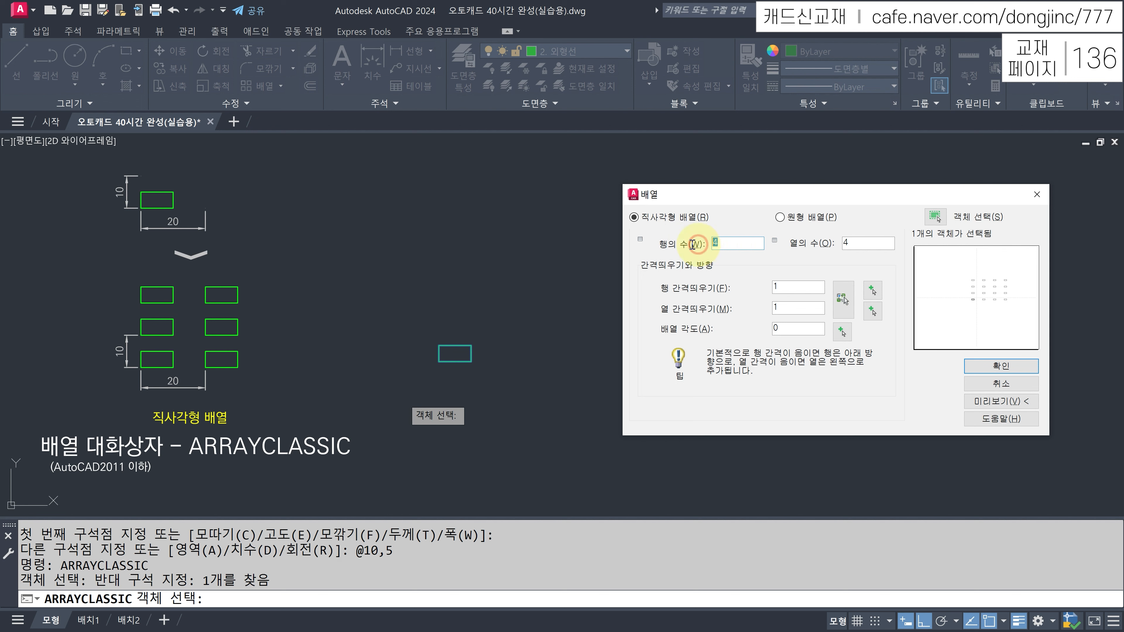
key(Tab)
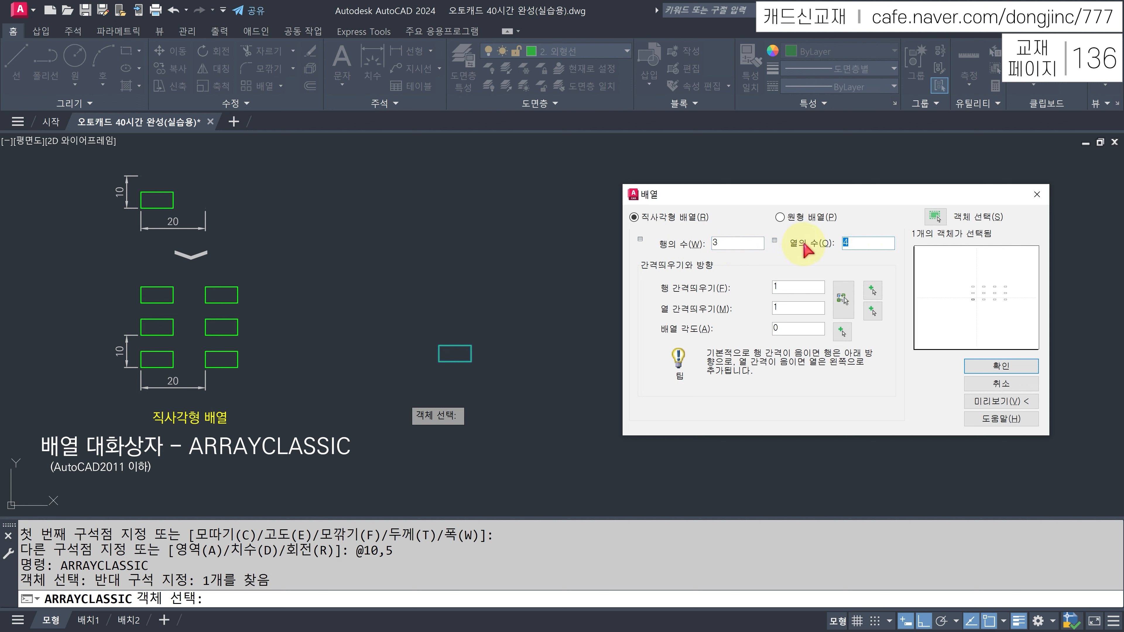
click(941, 276)
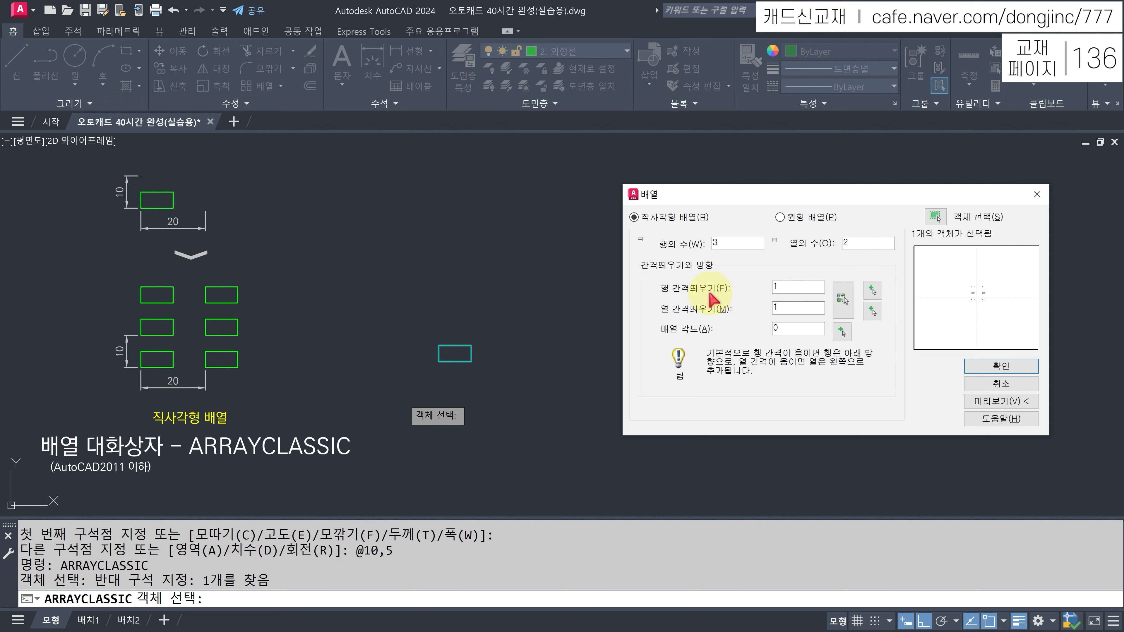
Define the row spacing in the drawing as 10 straight up from the rectangle's lower-left corner.
click(872, 291)
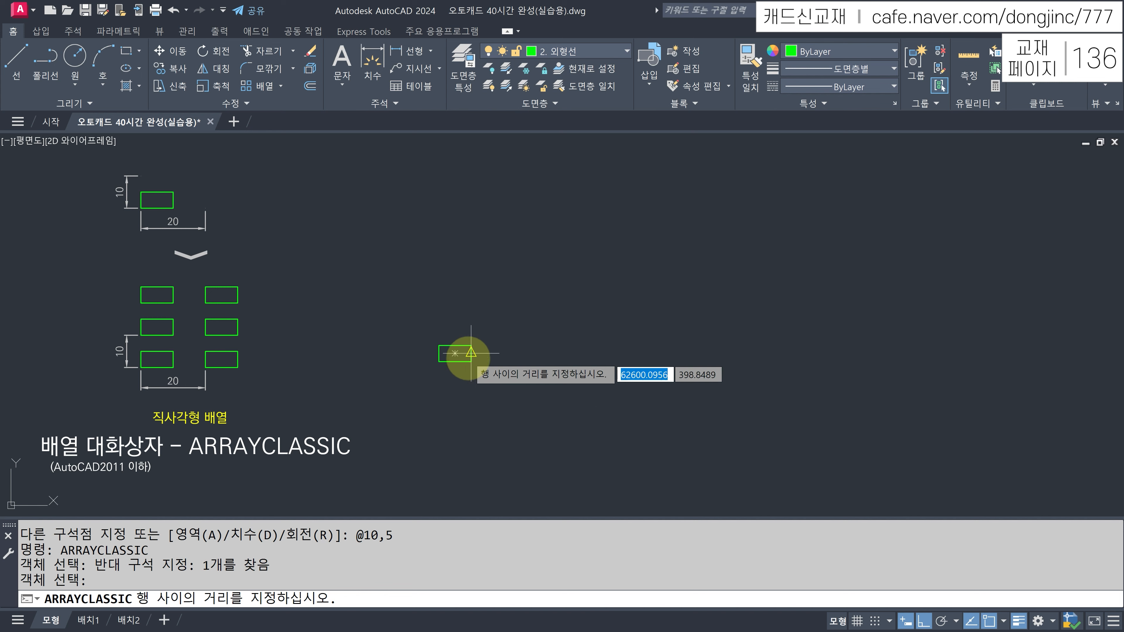
click(438, 361)
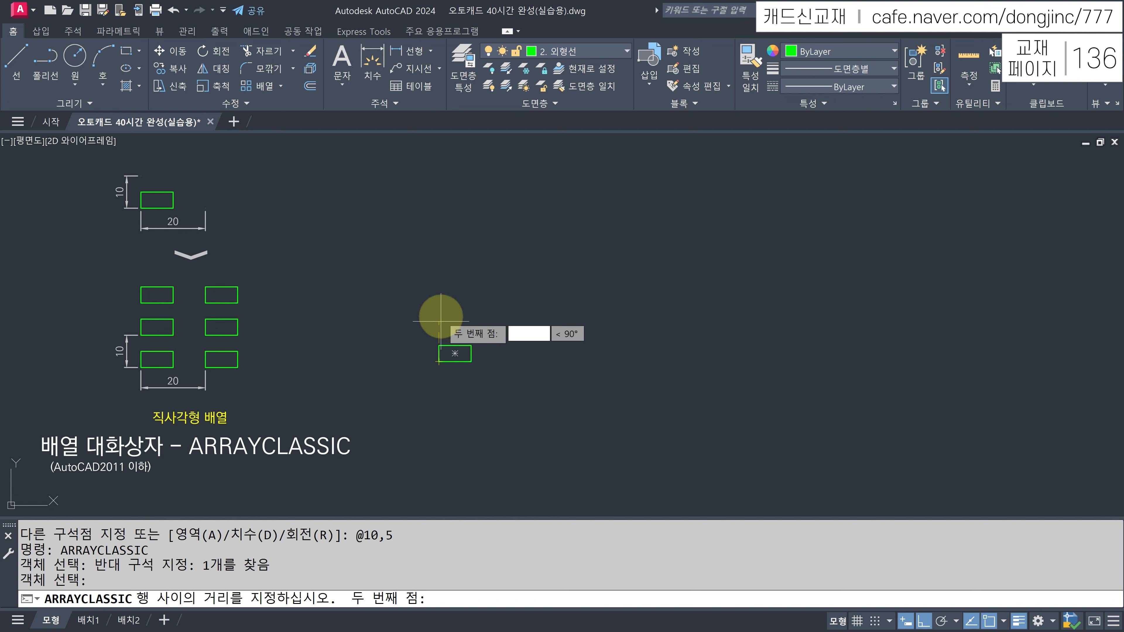
key(F8)
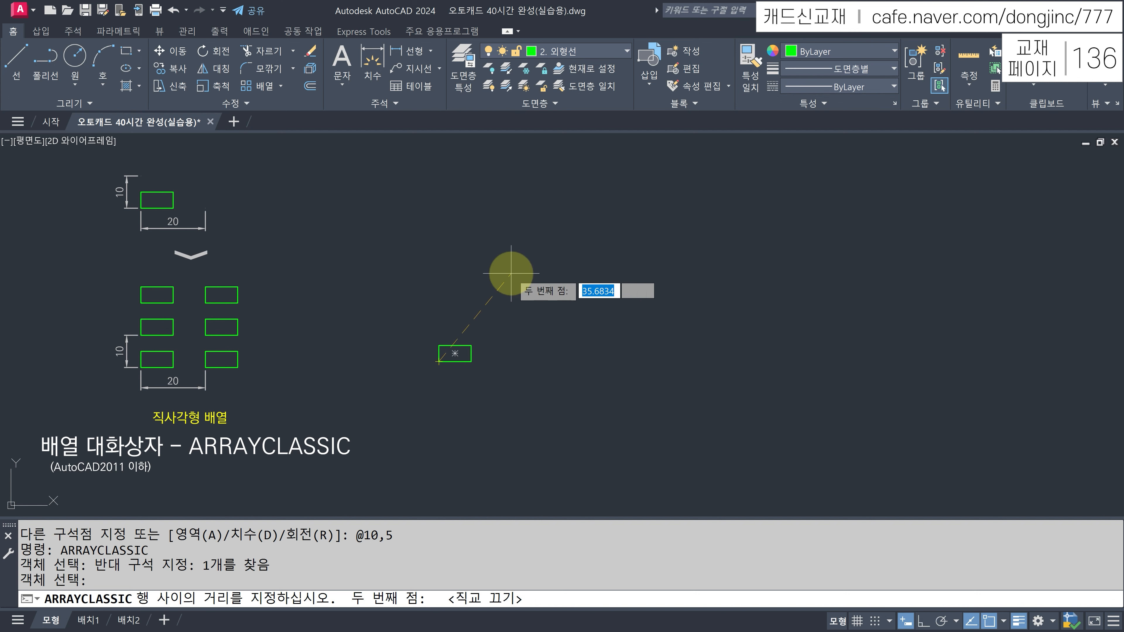
key(F8)
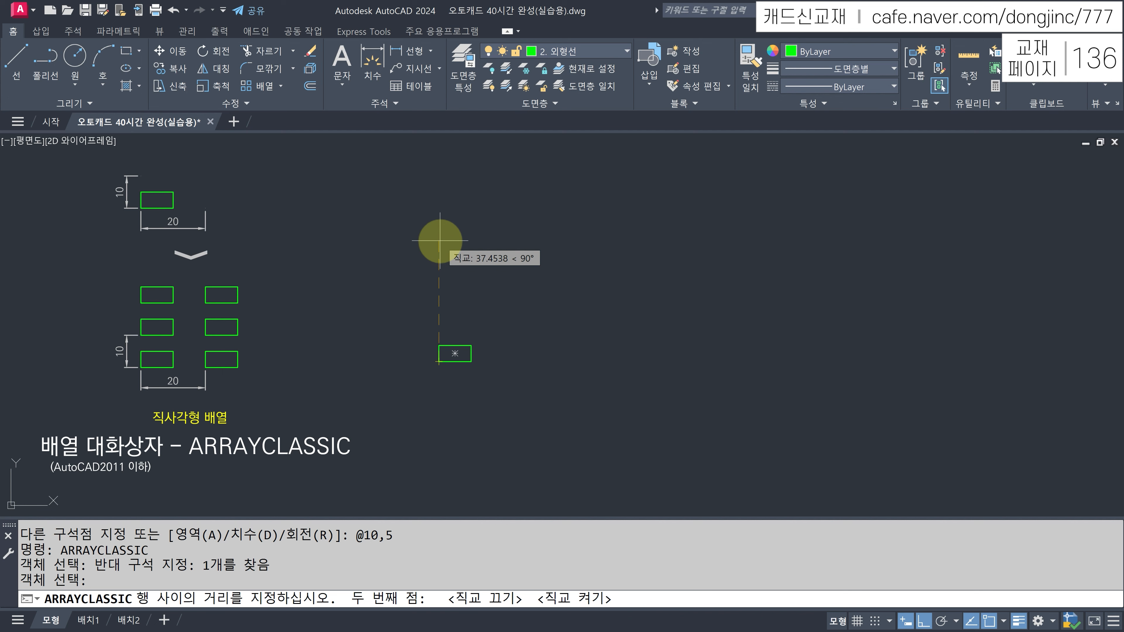
text(10)
key(Return)
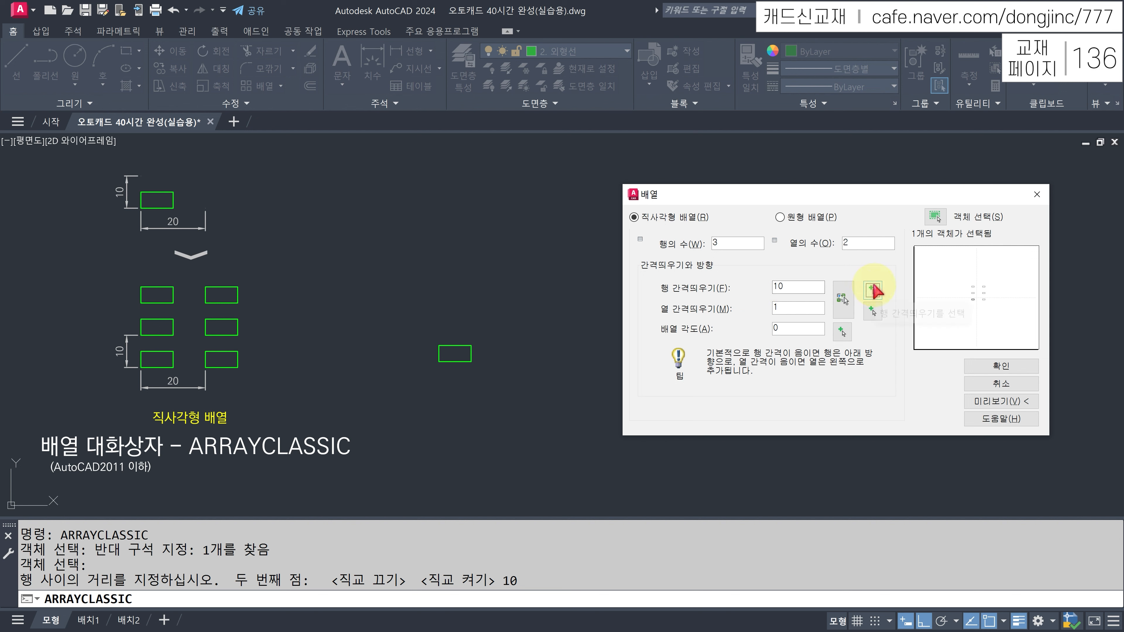
Define the column spacing in the drawing as 20 horizontally to the right from the rectangle's lower-left corner.
click(873, 312)
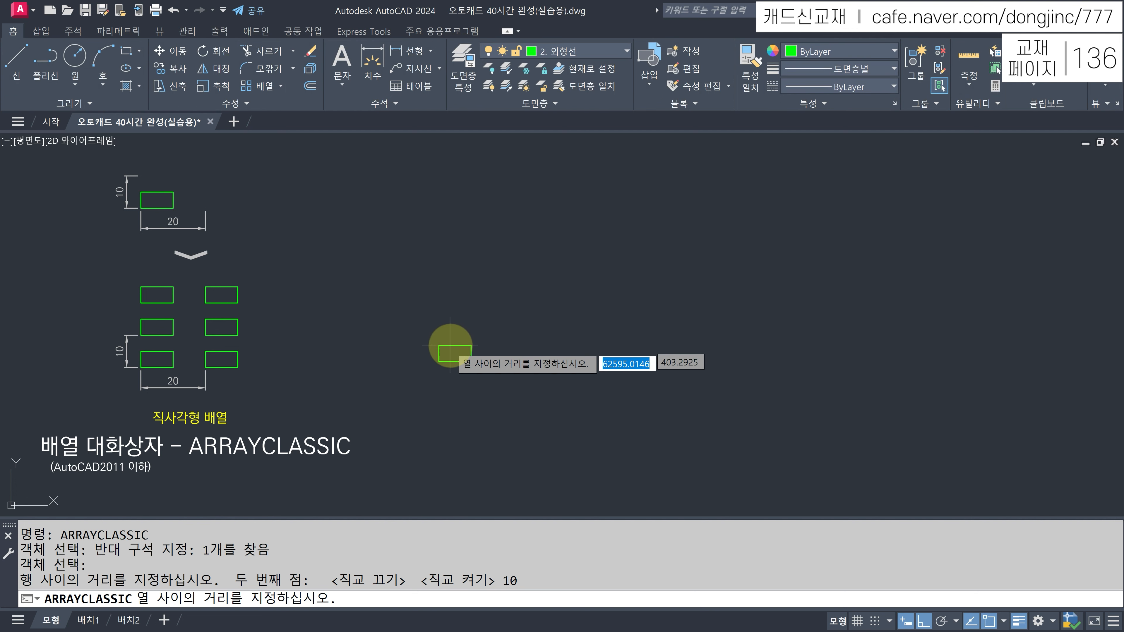
click(439, 361)
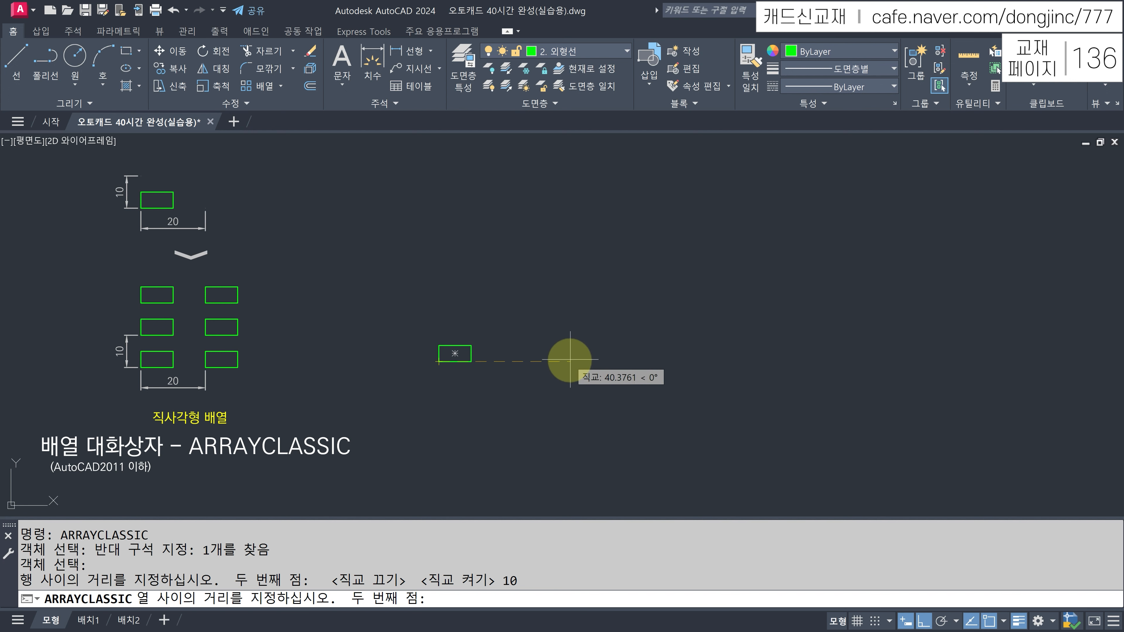
text(20)
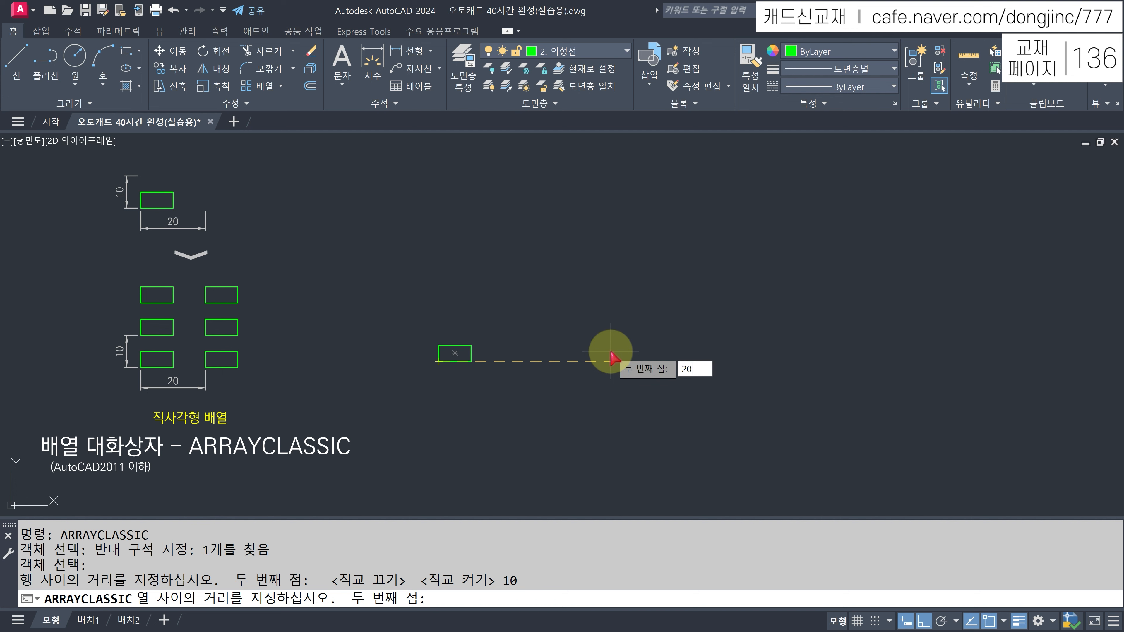
key(Return)
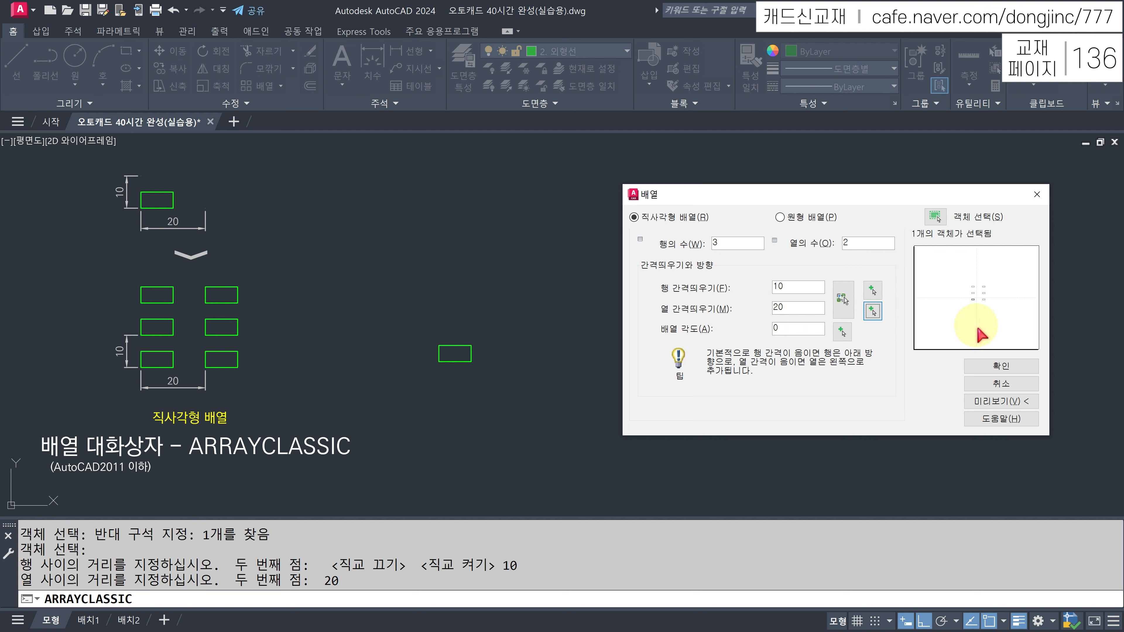
Preview the rectangular array in the drawing and return to the array settings.
click(973, 402)
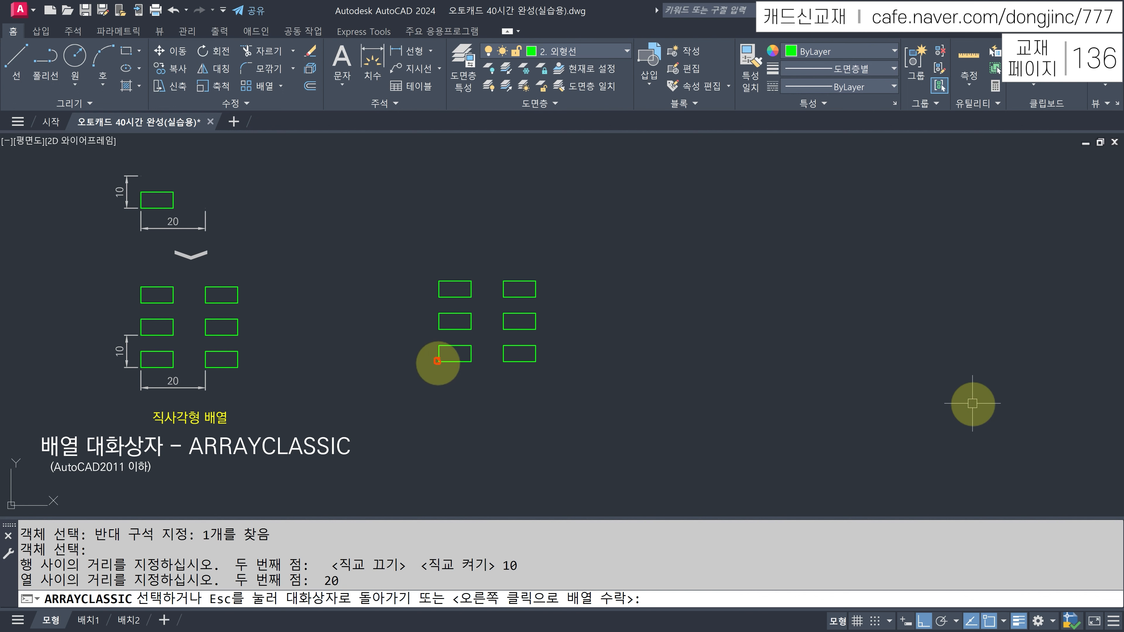
mouse_move(437, 360)
mouse_down()
mouse_move(425, 341)
mouse_move(442, 327)
mouse_move(401, 346)
mouse_up()
mouse_move(412, 339)
mouse_down()
mouse_move(437, 362)
mouse_move(486, 371)
mouse_move(508, 361)
mouse_move(460, 387)
mouse_move(471, 384)
mouse_up()
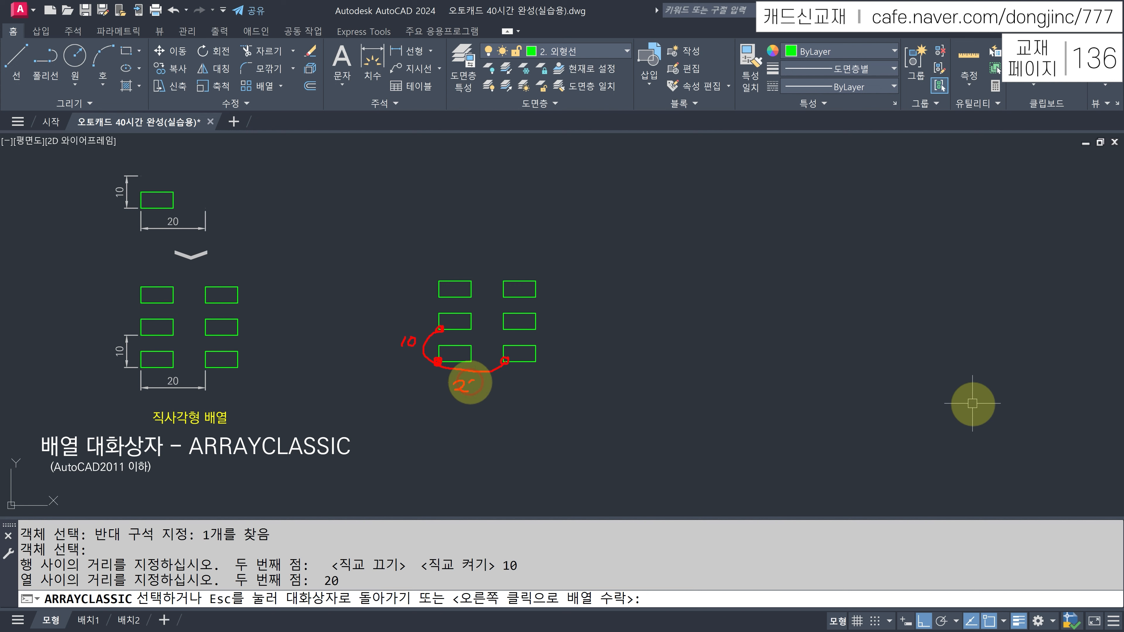
key(Escape)
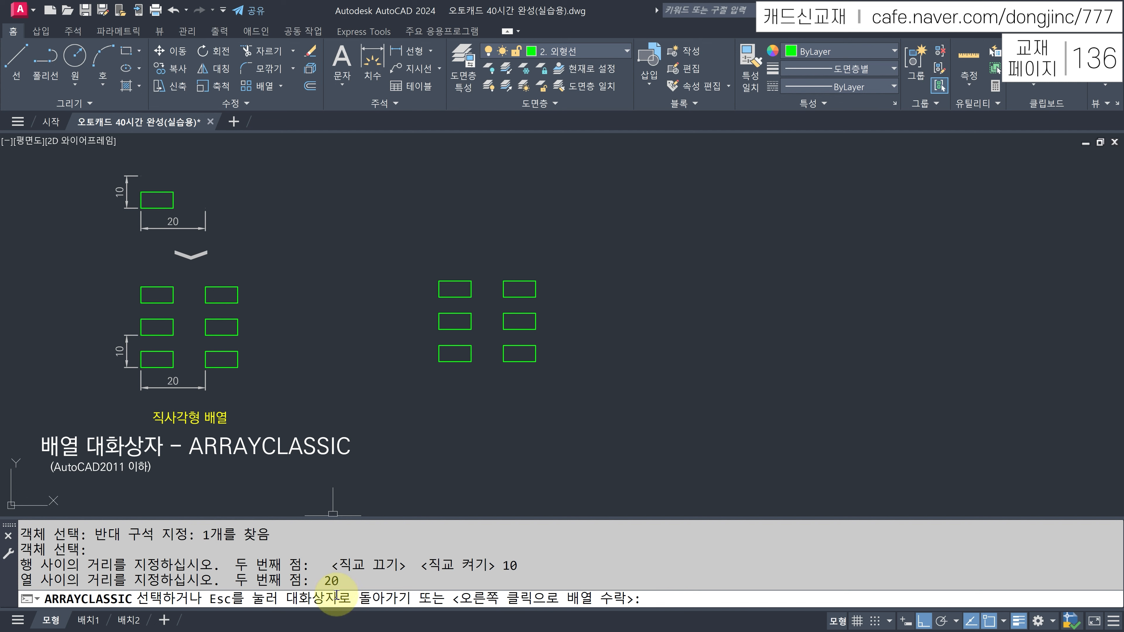
key(Escape)
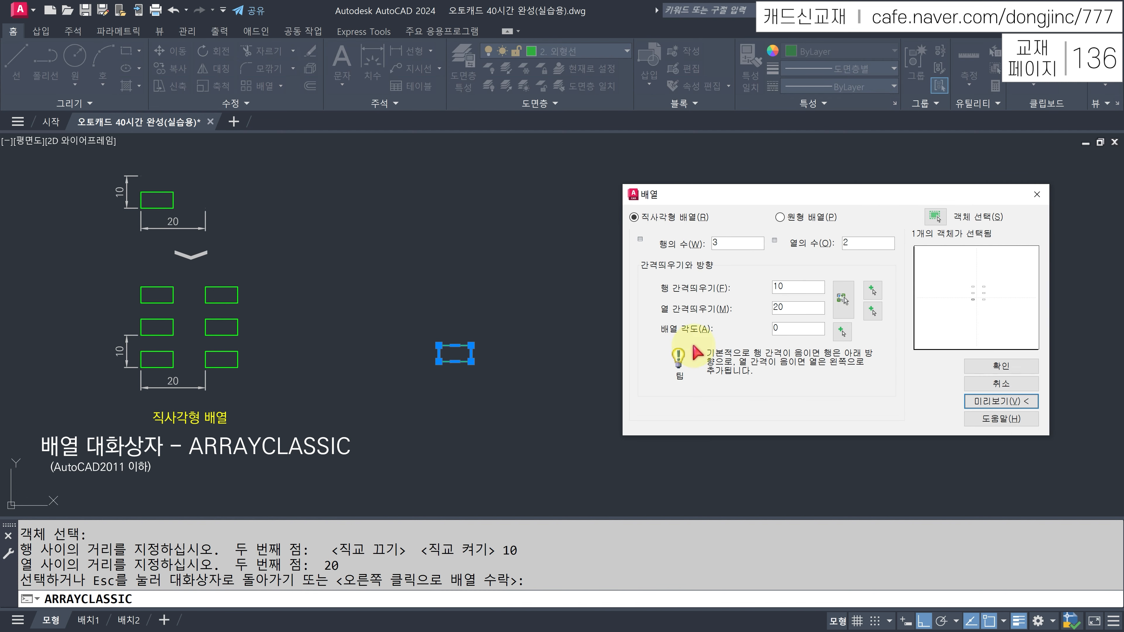
Change the array to 4 rows and 3 columns and create it.
drag(743, 243, 669, 239)
text(4)
drag(854, 244, 755, 240)
text(3)
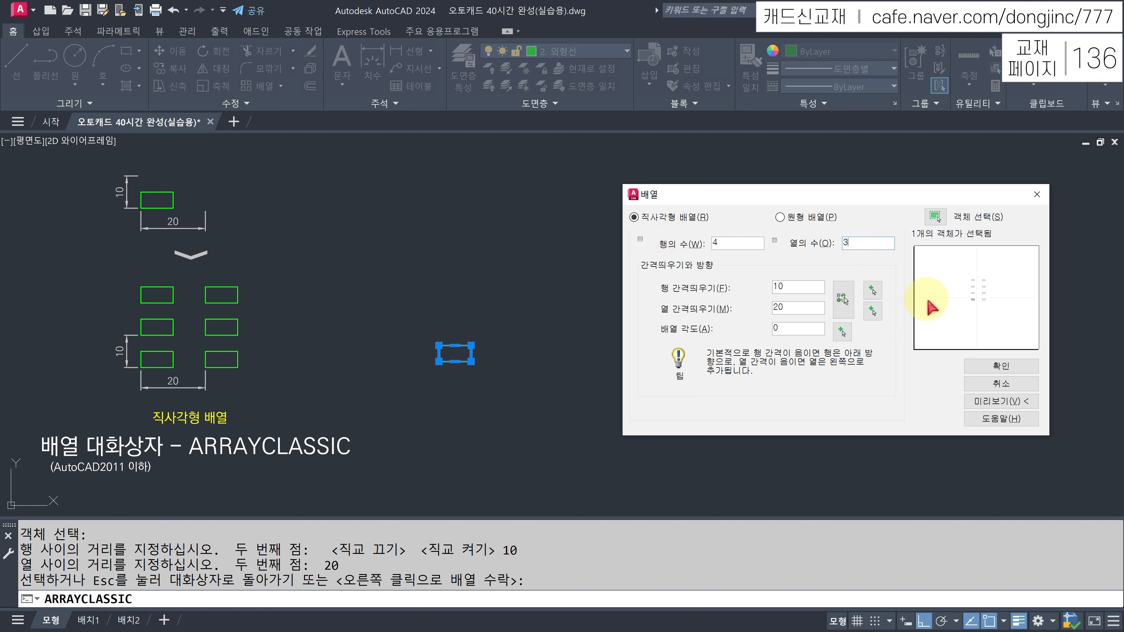
click(983, 367)
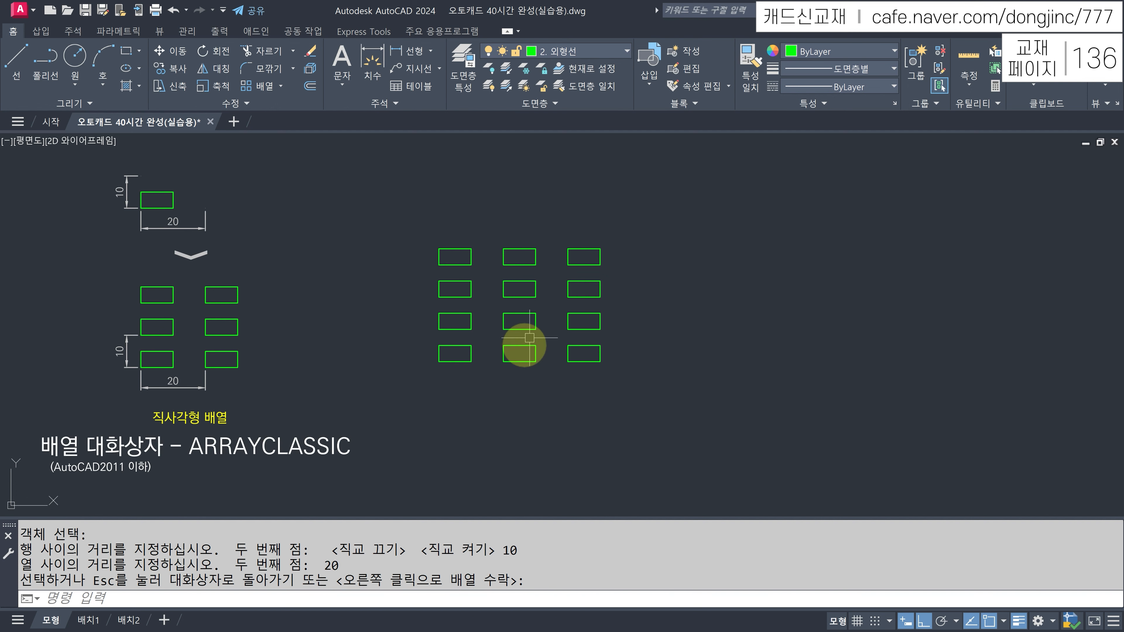
Check whether the arrayed rectangles select individually by picking three in the middle column, then clear the selection.
right_click(534, 319)
click(534, 319)
click(536, 288)
mouse_move(536, 288)
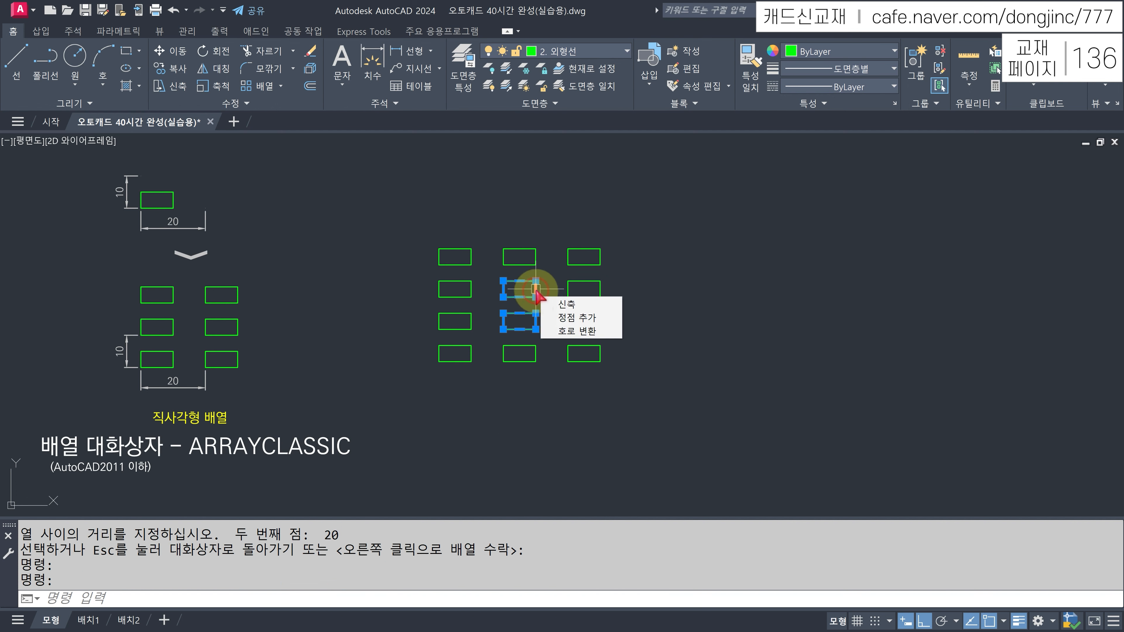
click(535, 257)
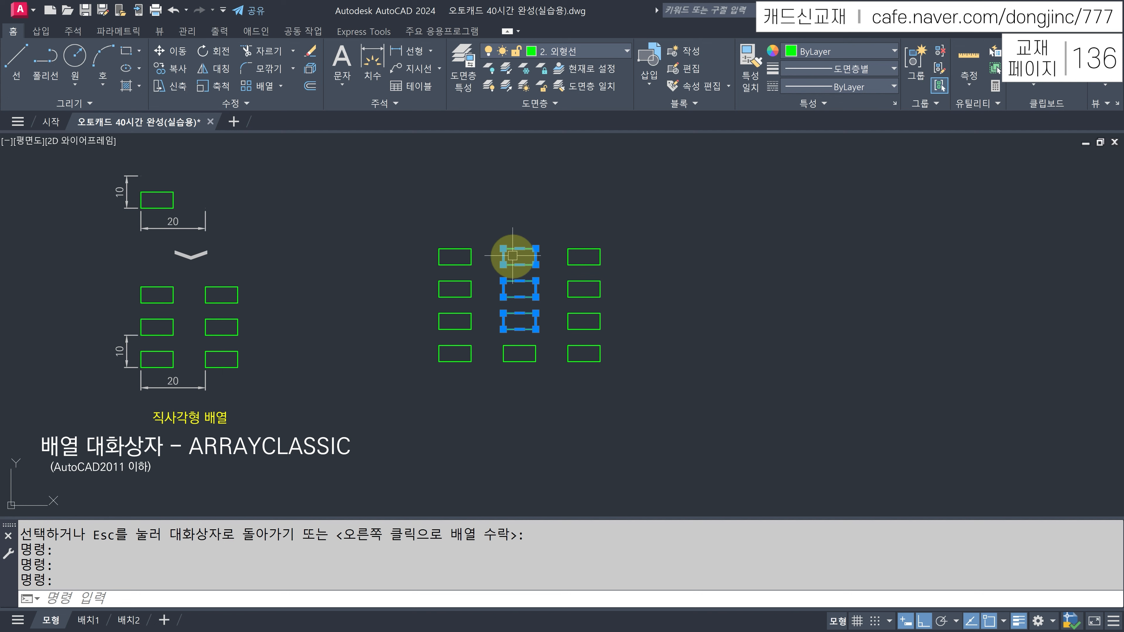
key(Escape)
Erase all the arrayed copies, keeping only the original lower-left rectangle.
click(629, 213)
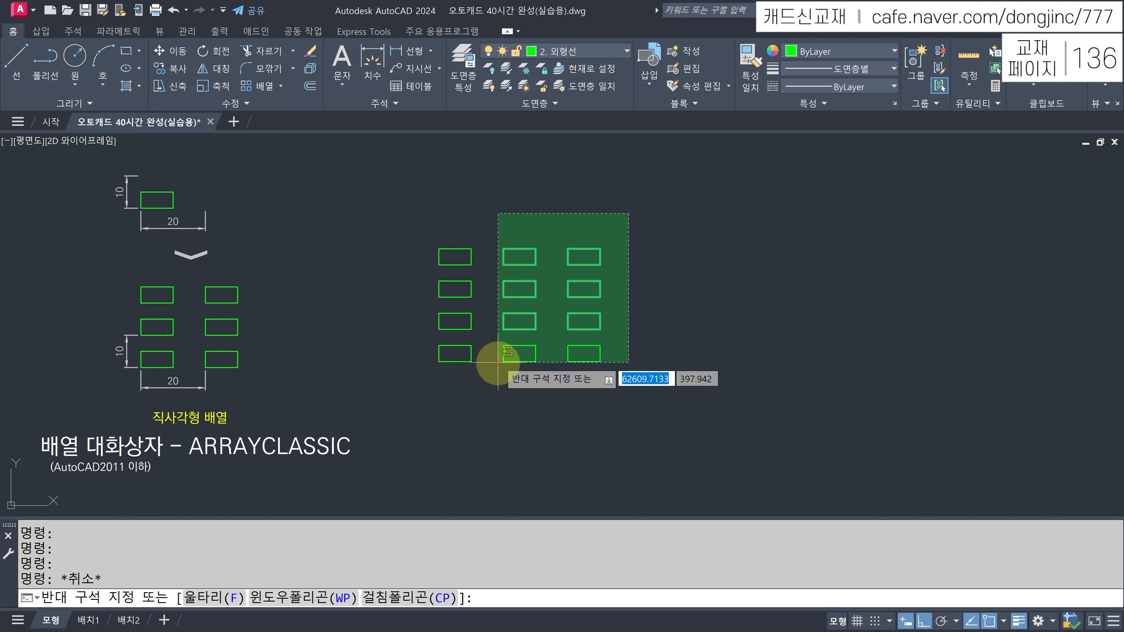
click(491, 367)
click(389, 336)
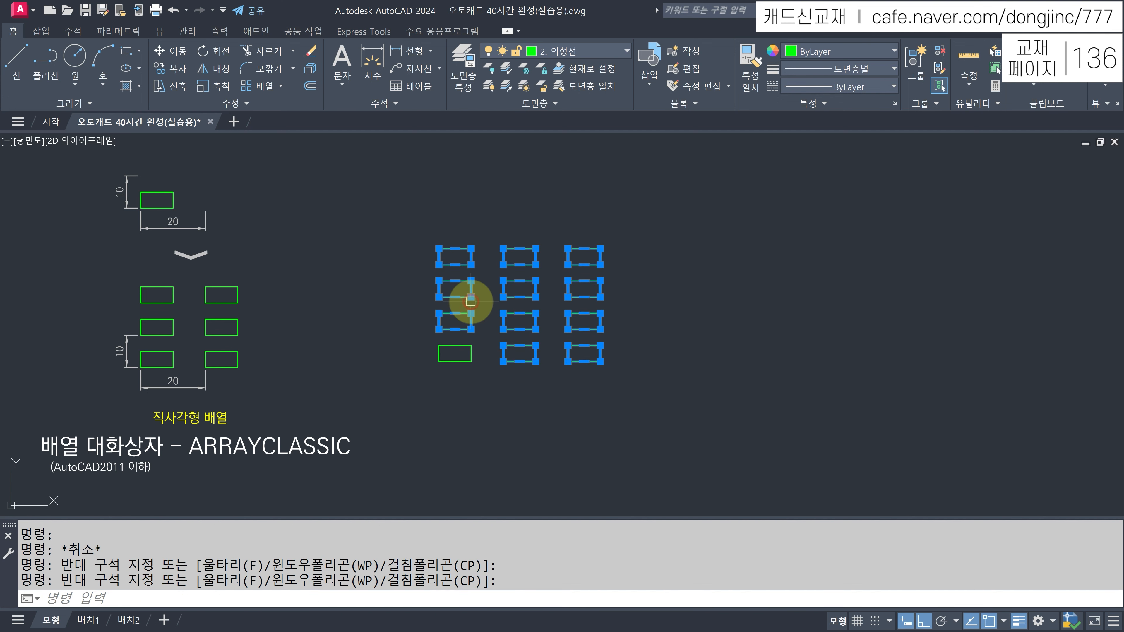
text(E)
key(Return)
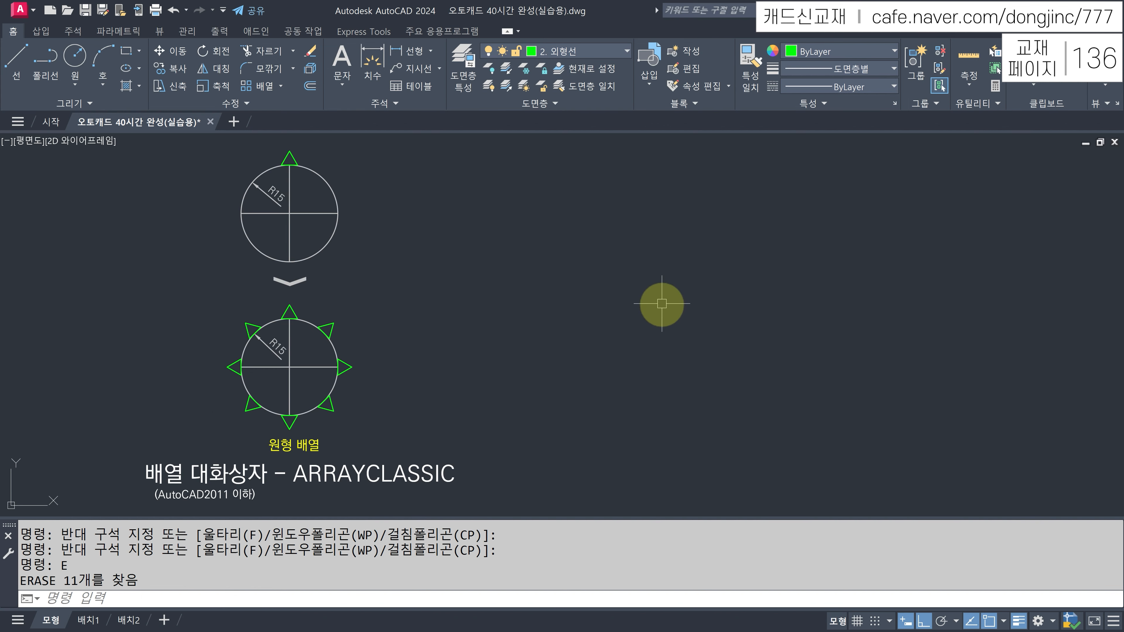
Draw a circle of radius 25 in the empty area beside the polar array example.
text(c)
key(Return)
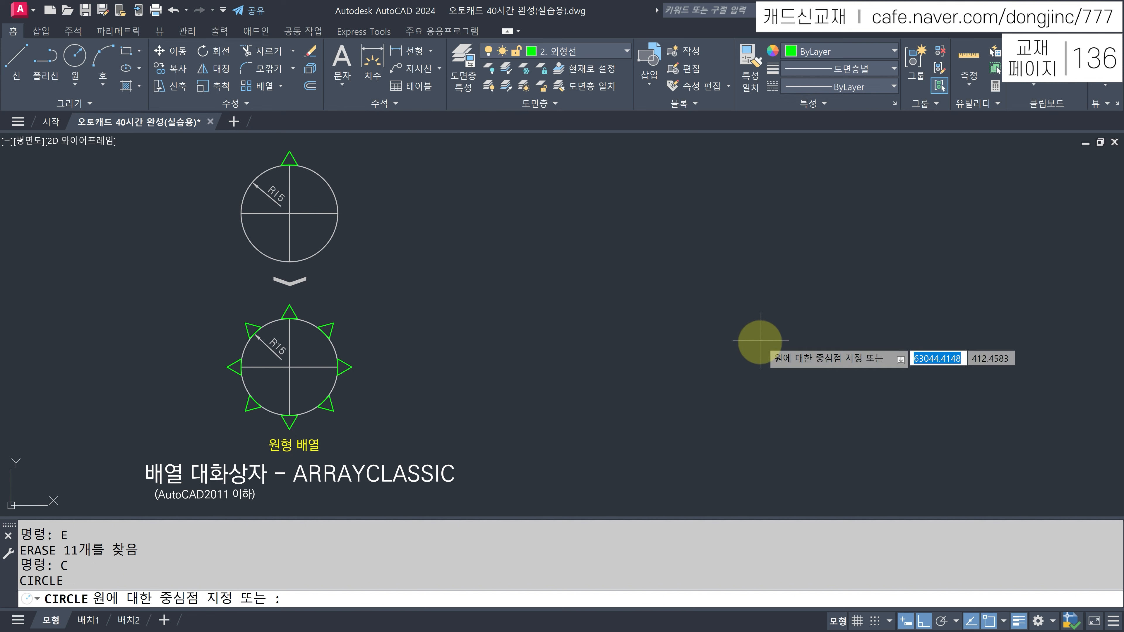
click(746, 333)
text(25)
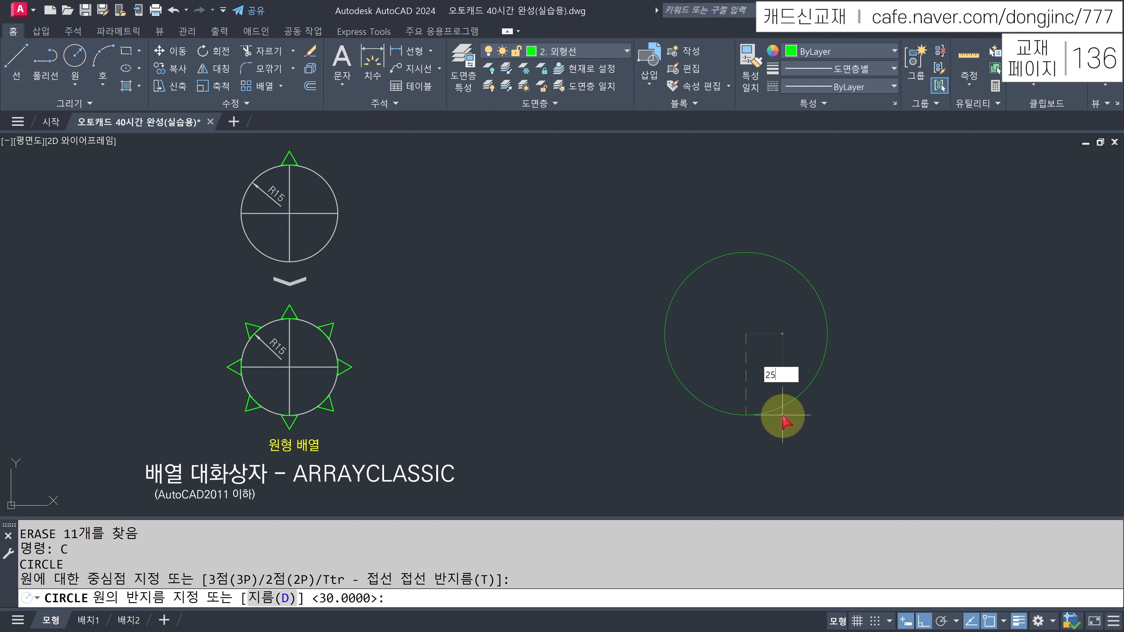
key(Return)
Draw a small three-sided polygon by its horizontal bottom edge, up and to the left of the circle.
text(po)
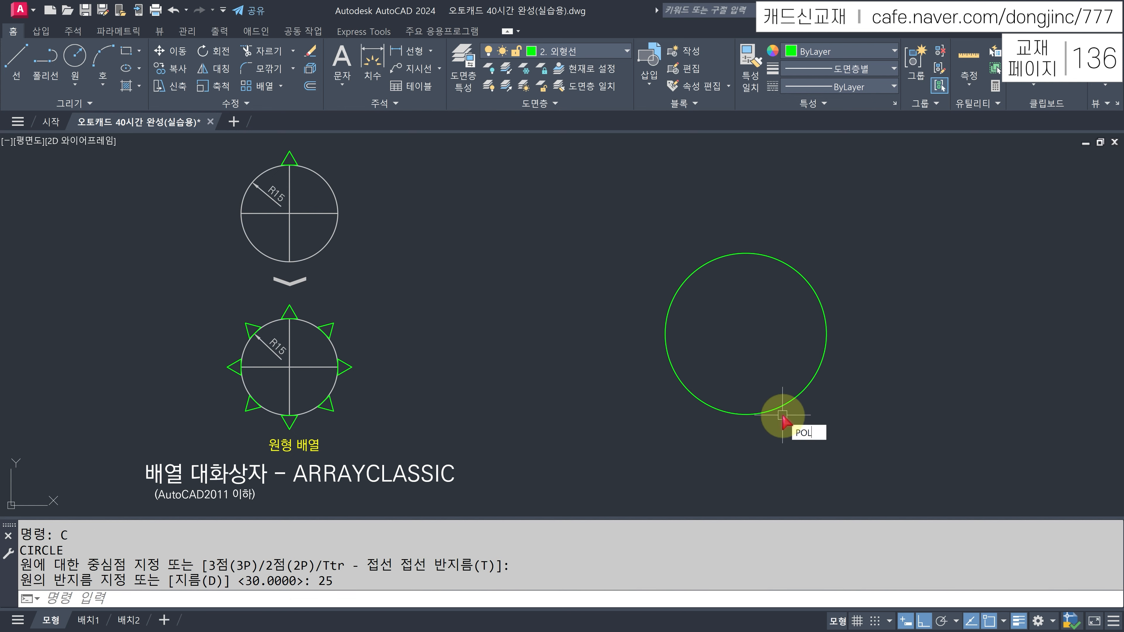
text(l)
key(Return)
text(3)
key(Return)
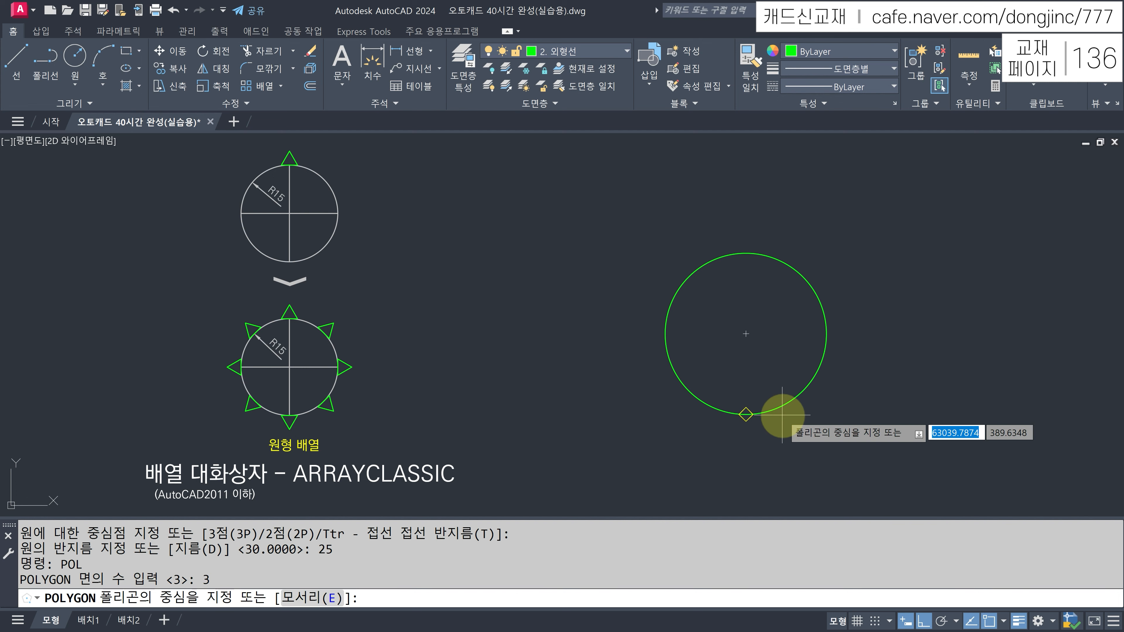
text(e)
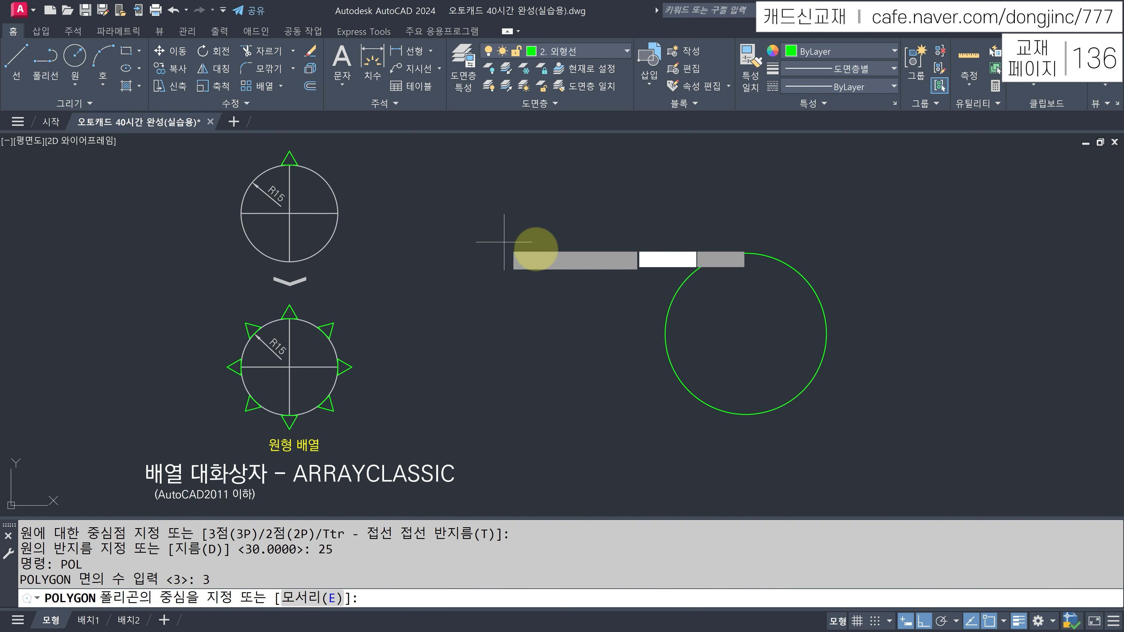
key(Return)
click(550, 243)
click(594, 251)
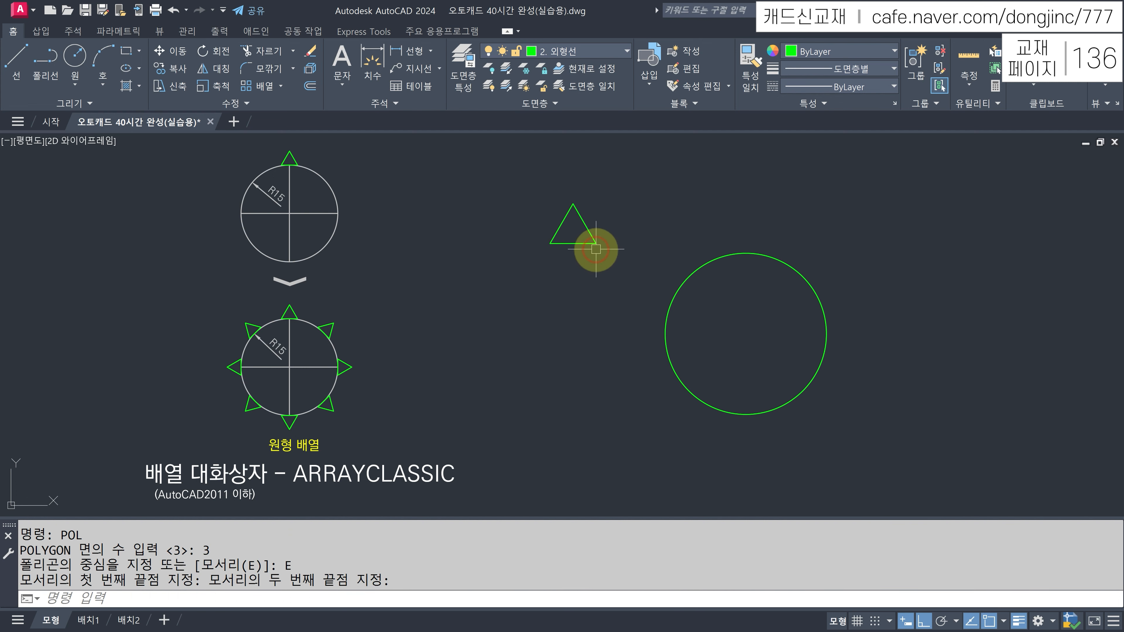
Move the triangle from the midpoint of its base onto the top quadrant point of the radius 25 circle.
key(Escape)
text(m)
key(Return)
click(602, 247)
click(579, 225)
key(Return)
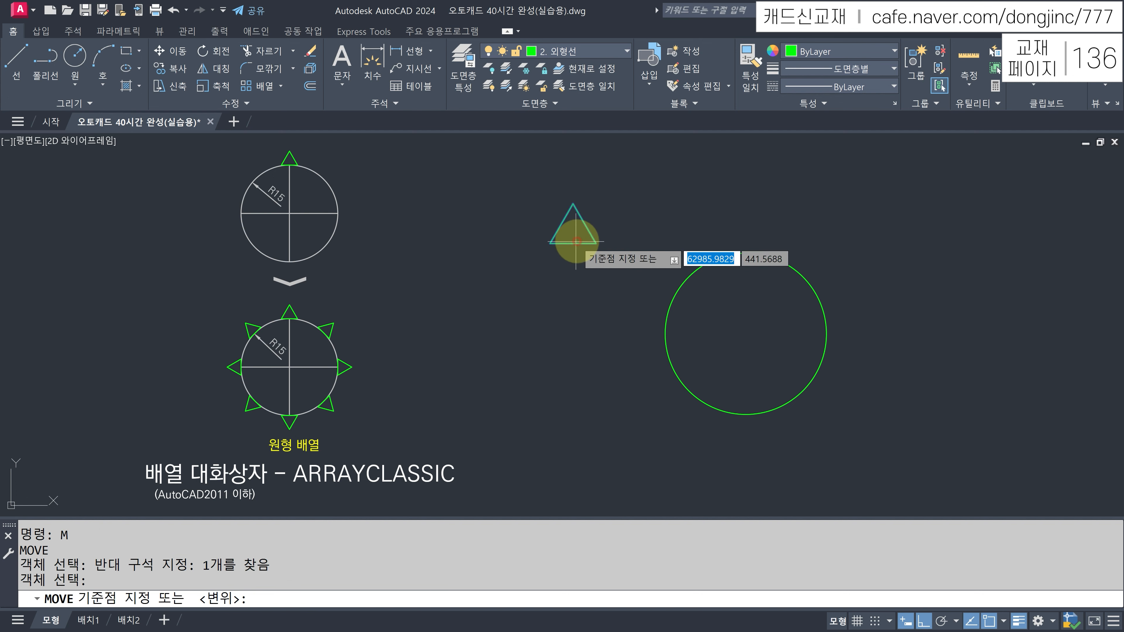
click(572, 243)
click(745, 253)
key(Escape)
Put the large circle on layer 0 and clear the selection.
mouse_move(818, 253)
mouse_down()
mouse_move(785, 286)
mouse_move(761, 199)
mouse_up()
key(Escape)
click(799, 239)
click(772, 281)
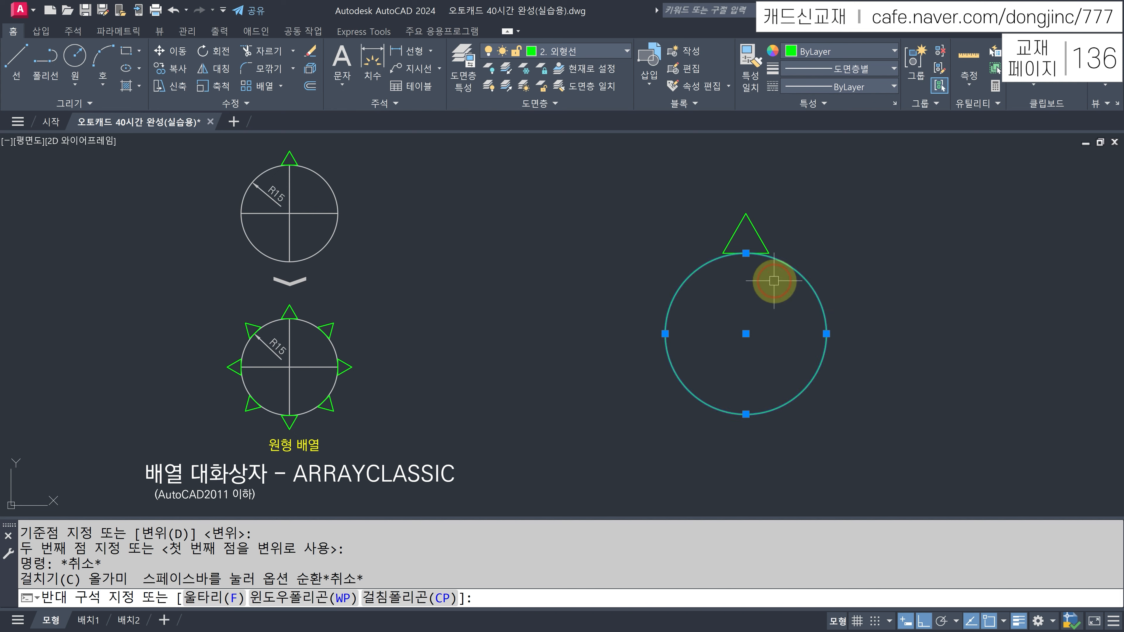
click(595, 55)
click(553, 67)
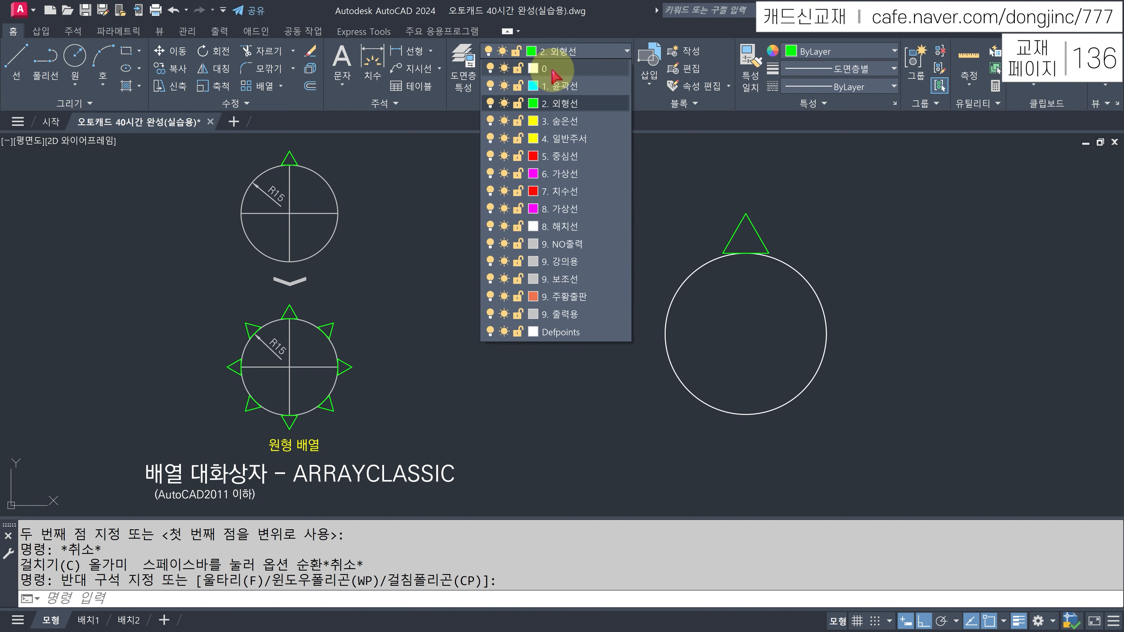
click(758, 310)
key(Escape)
key(Escape)
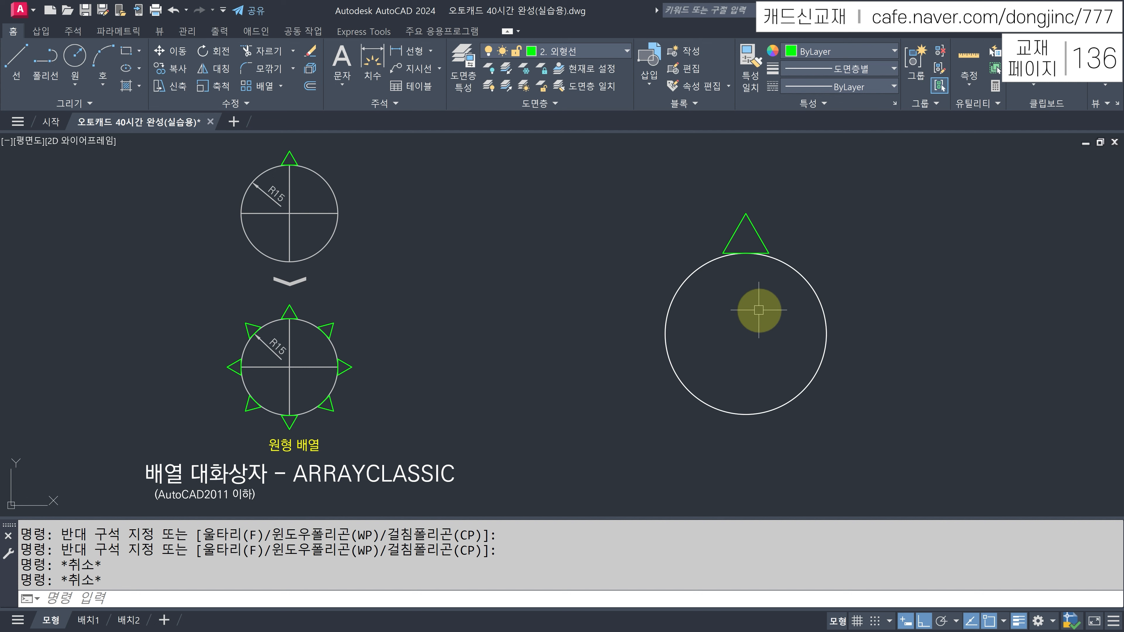
Start ARRAYCLASSIC, choose the polar array type, and select the triangle on top of the circle as the object.
text(ARR)
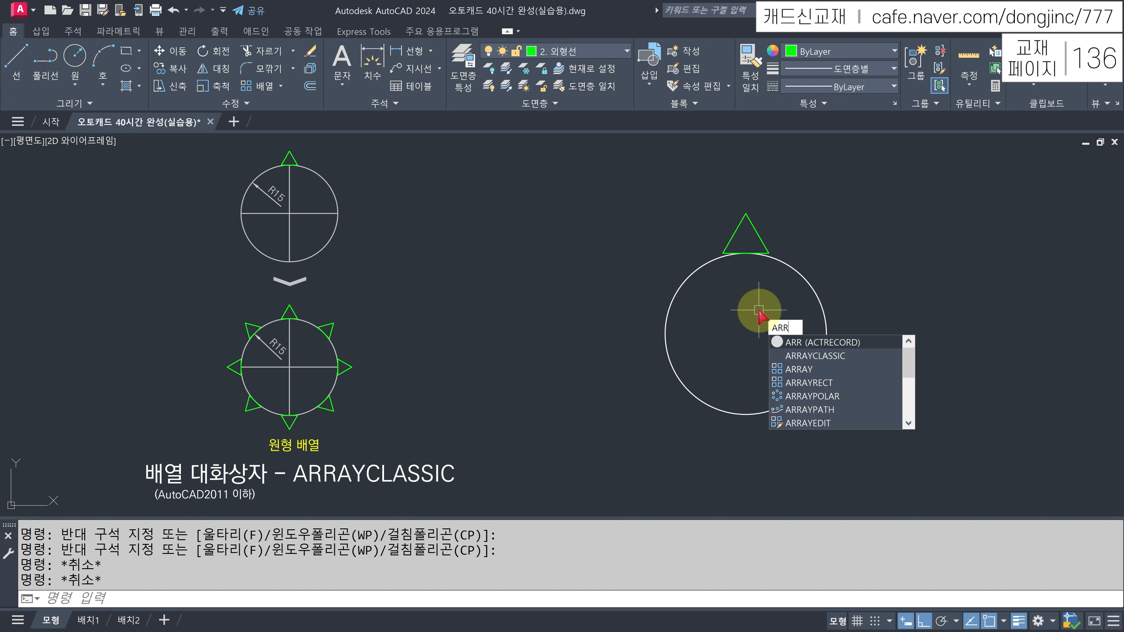
click(822, 357)
drag(553, 201, 309, 200)
click(263, 220)
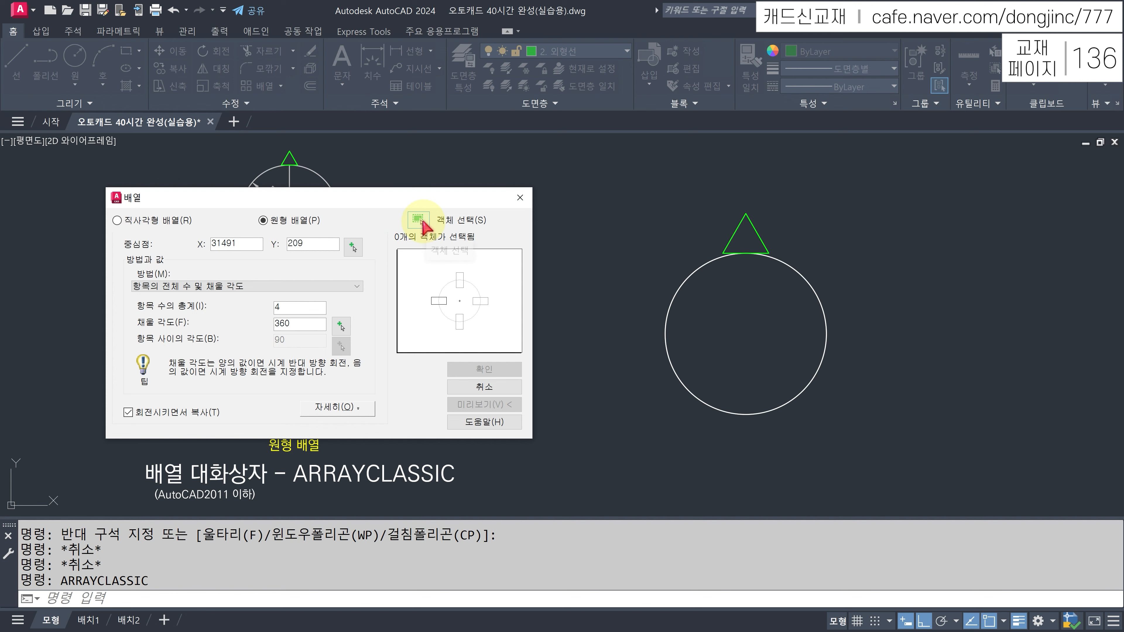
click(418, 218)
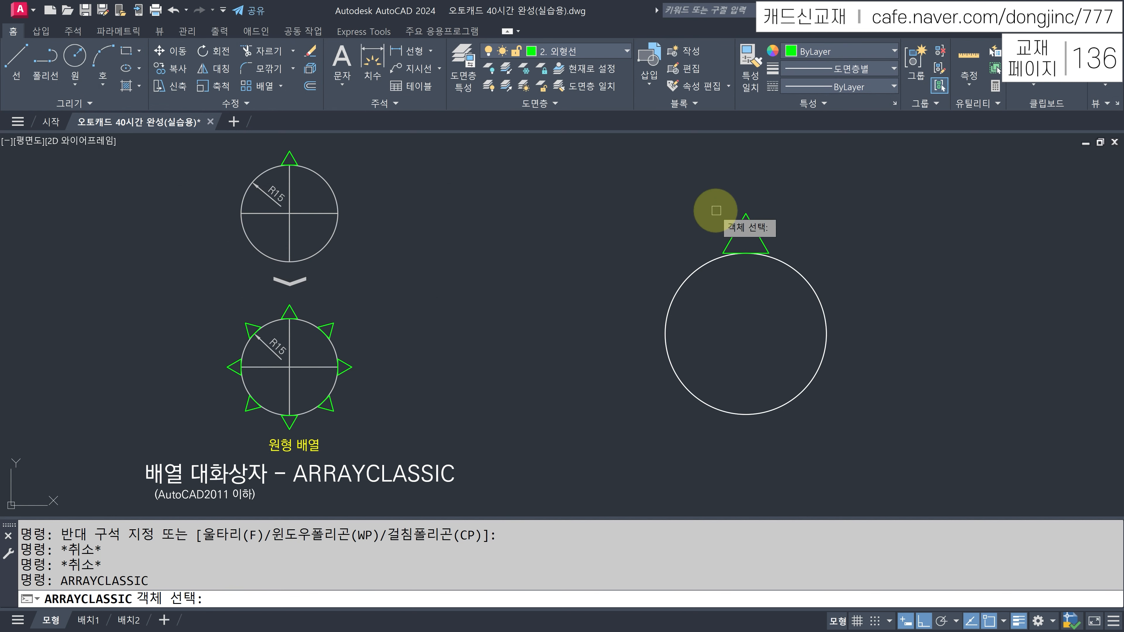
click(740, 219)
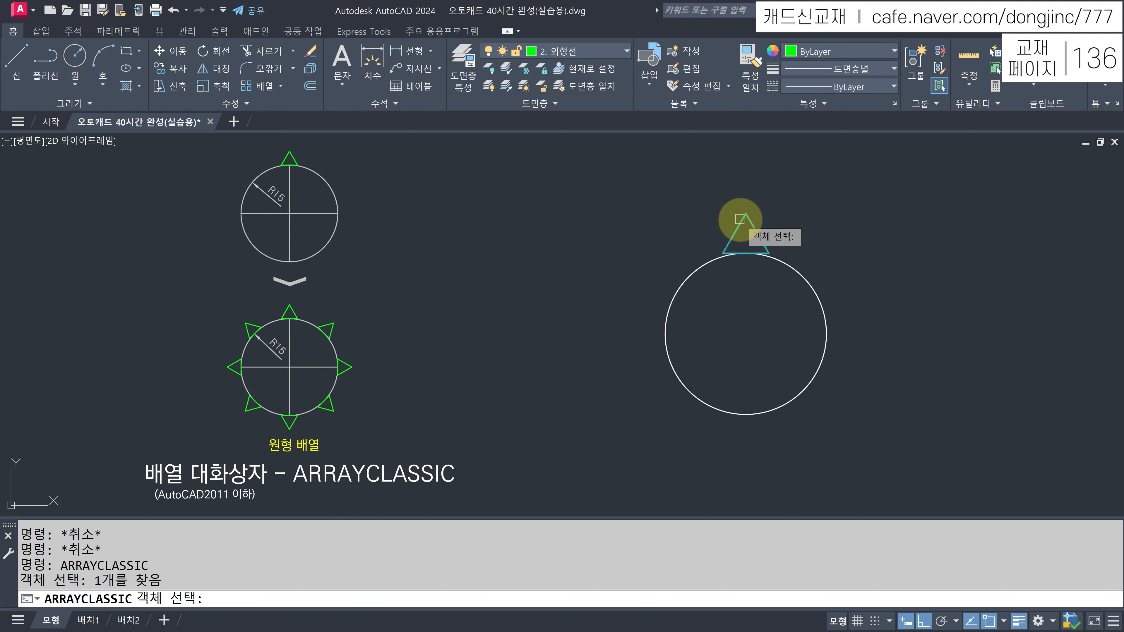
key(Return)
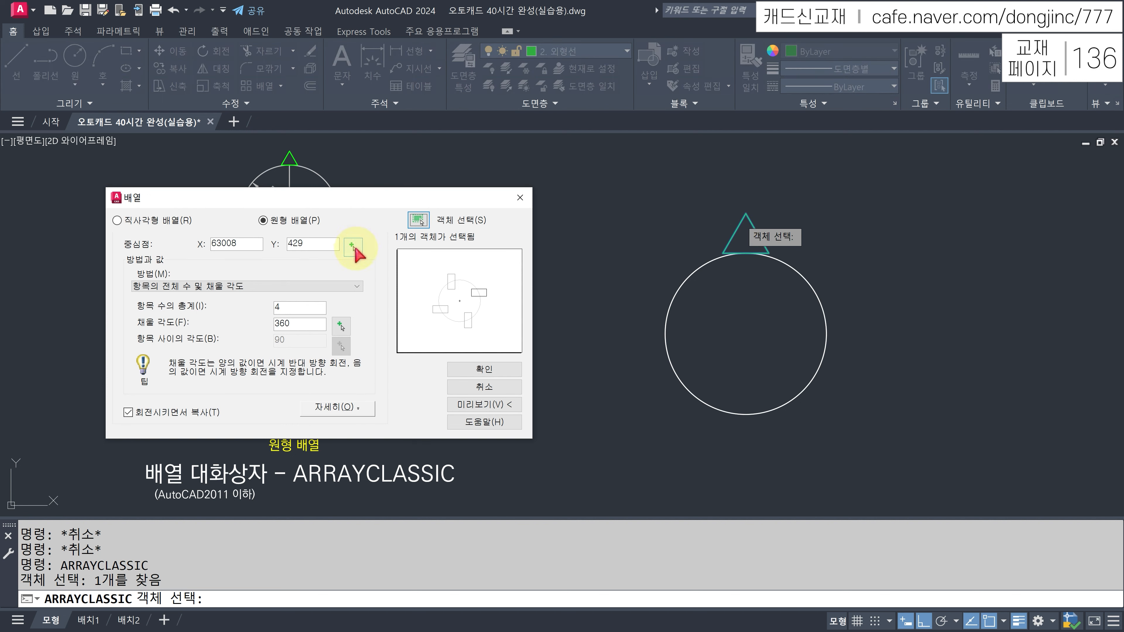
Use the large circle's centre as the array centre, set the total number of items to 8, and preview the array.
click(352, 247)
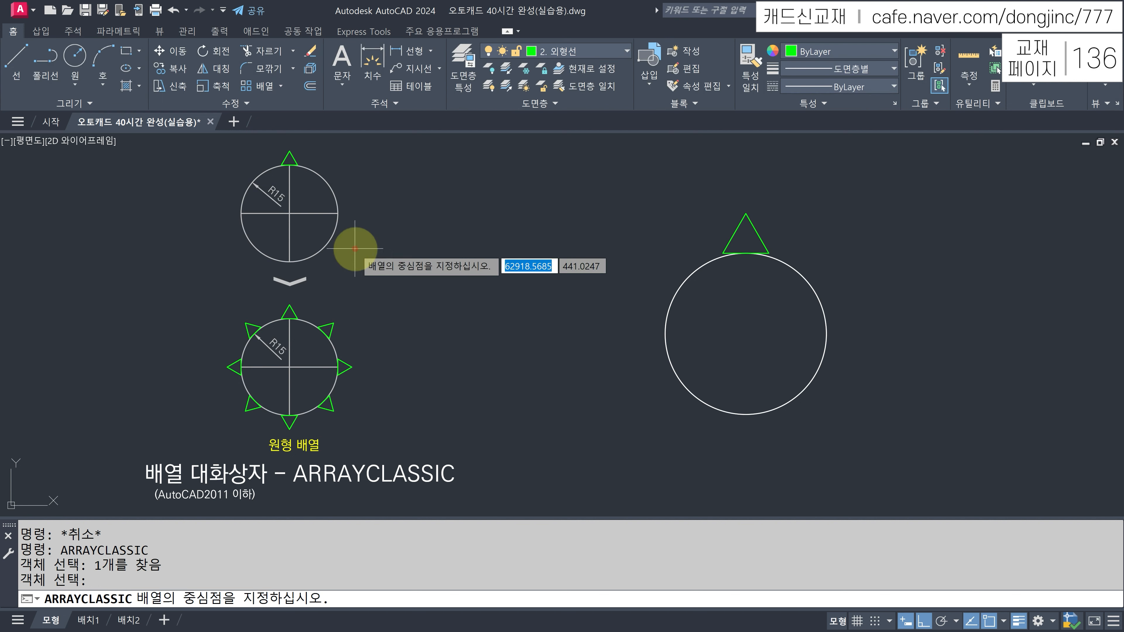
click(745, 334)
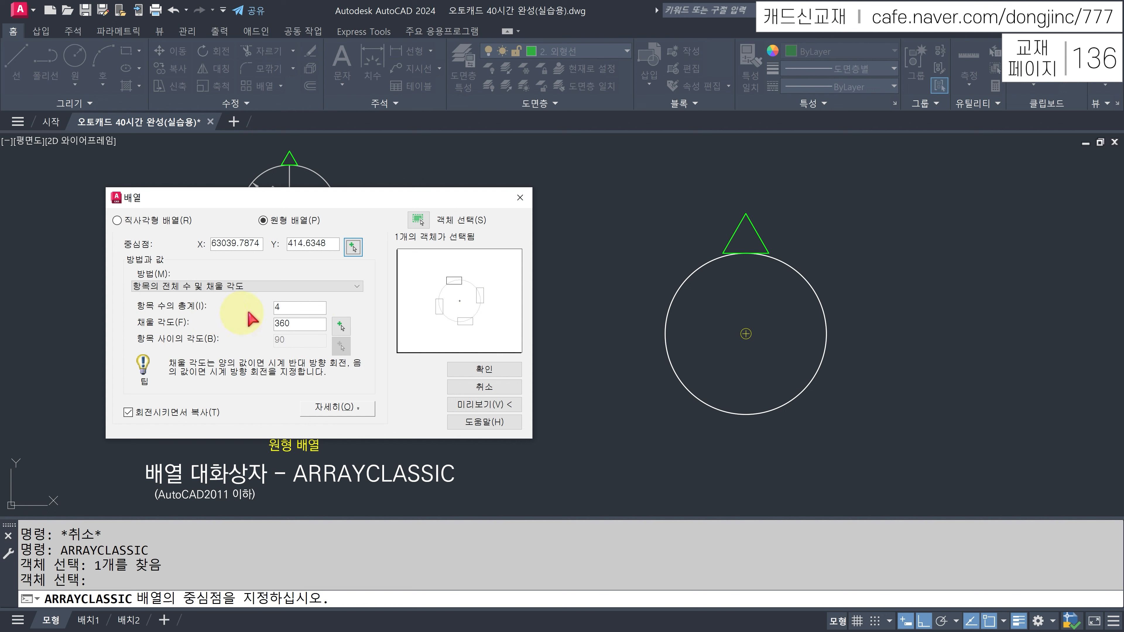
double_click(286, 311)
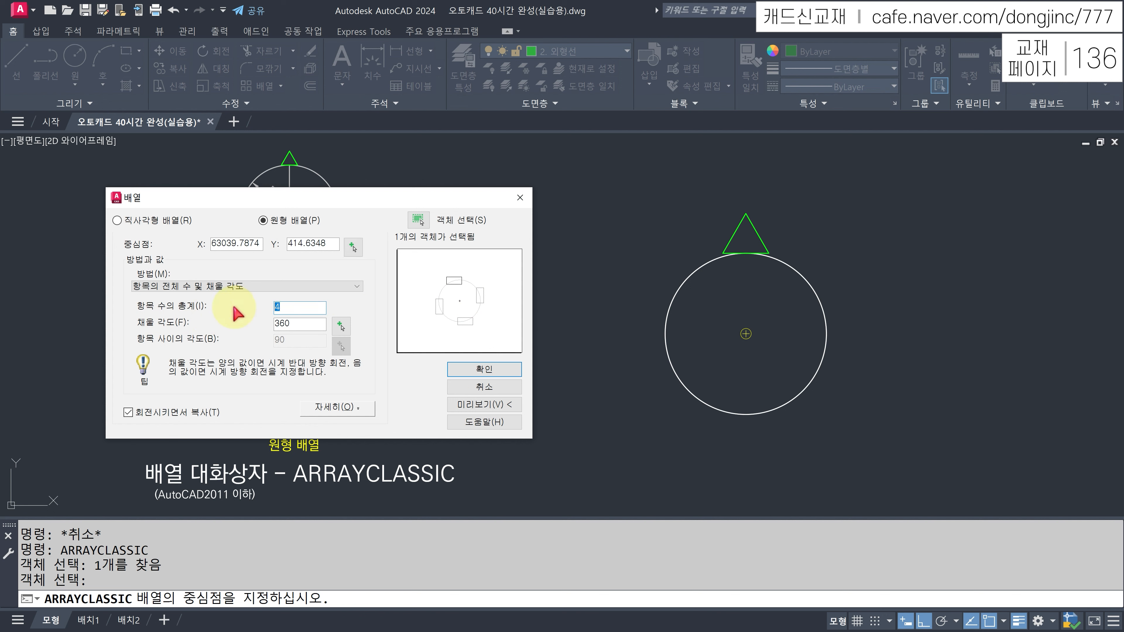
click(436, 312)
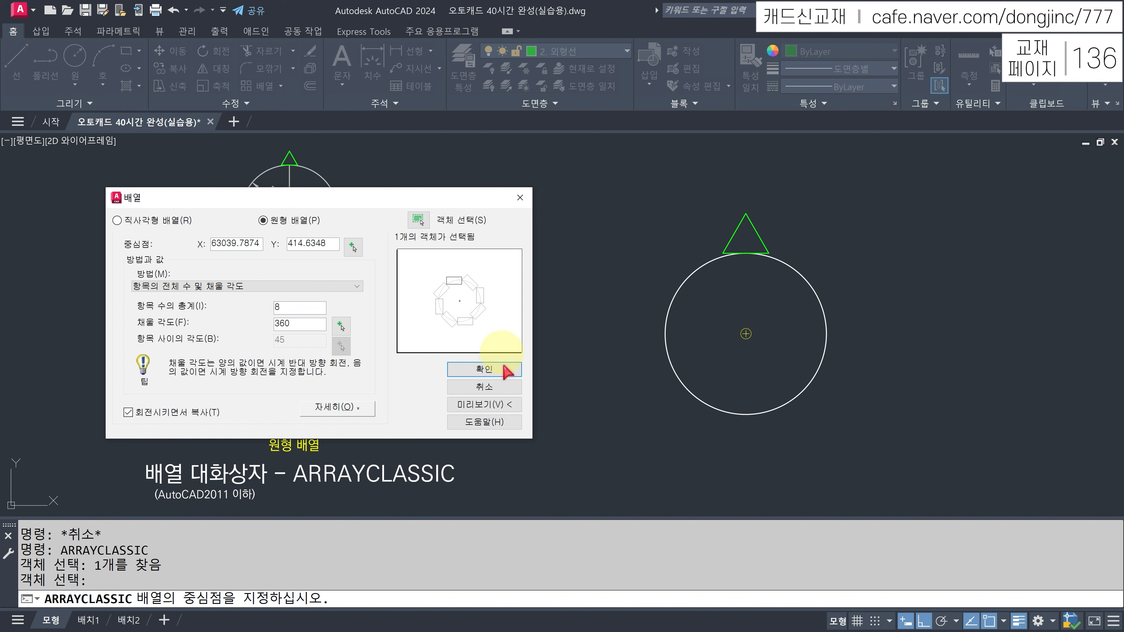
click(504, 405)
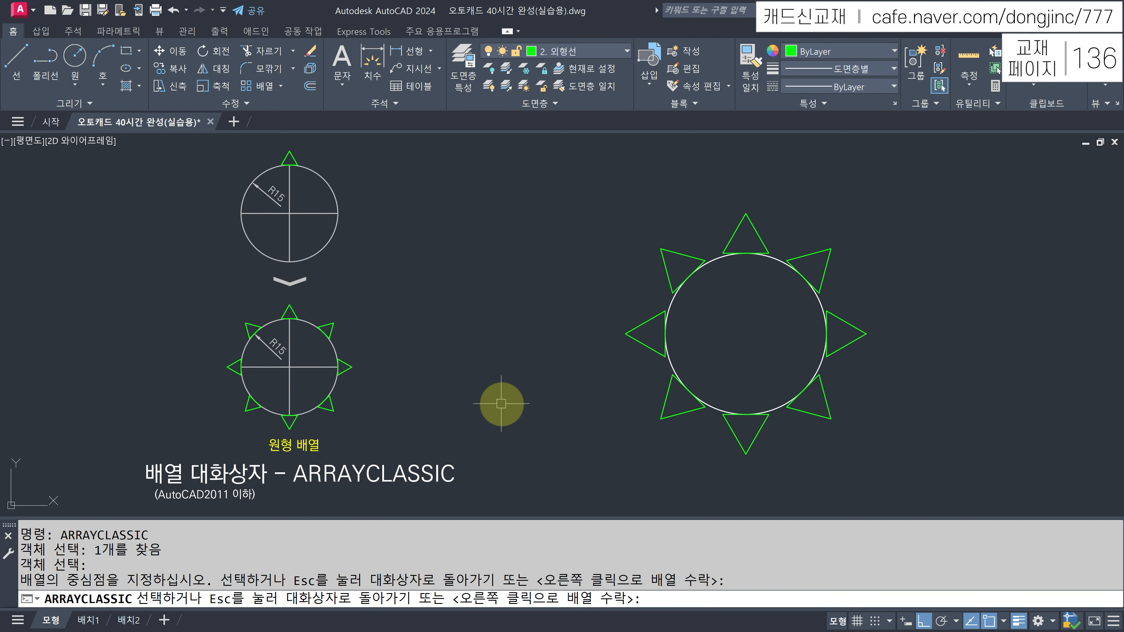
key(Escape)
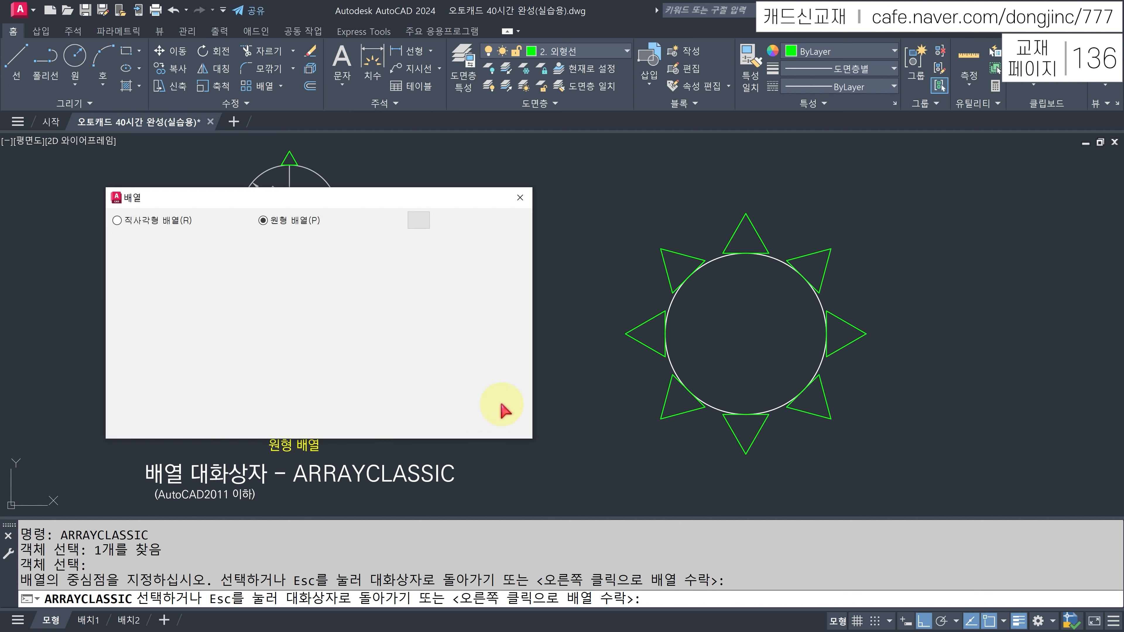
Preview the polar array with a fill angle of 180 degrees and set the fill angle back to 360.
drag(300, 326, 254, 327)
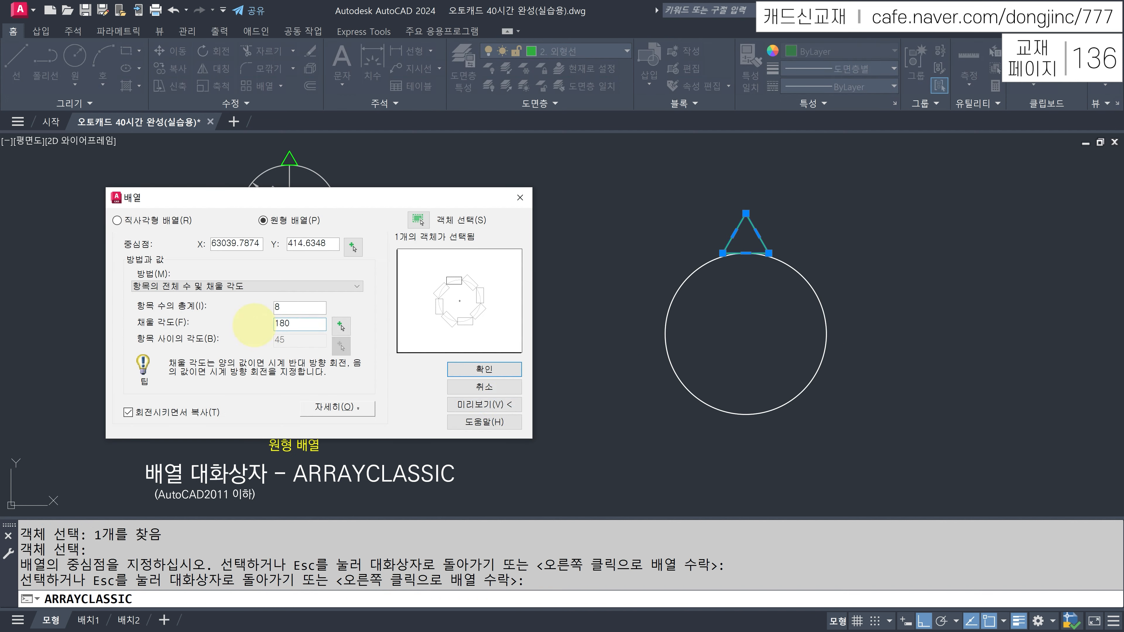
click(460, 404)
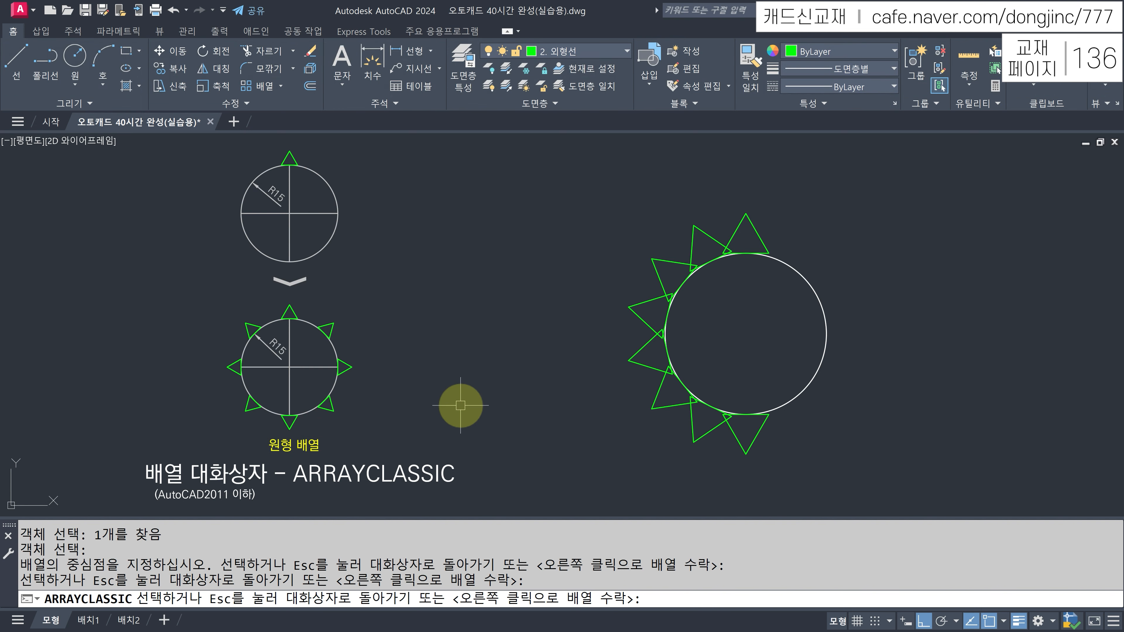
click(460, 405)
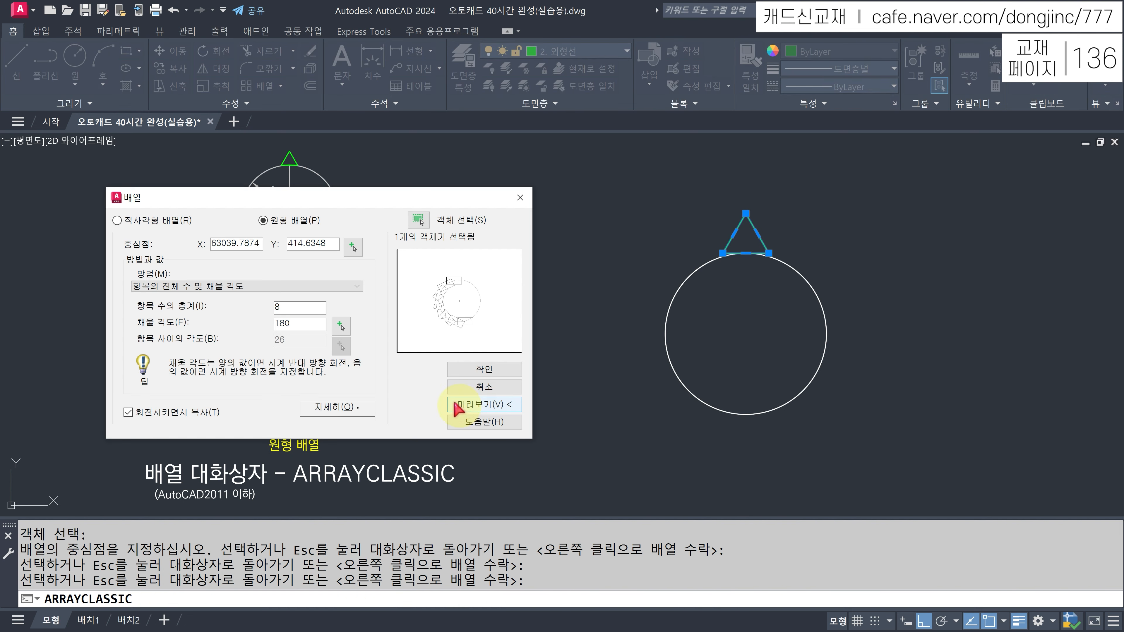
drag(295, 323, 249, 330)
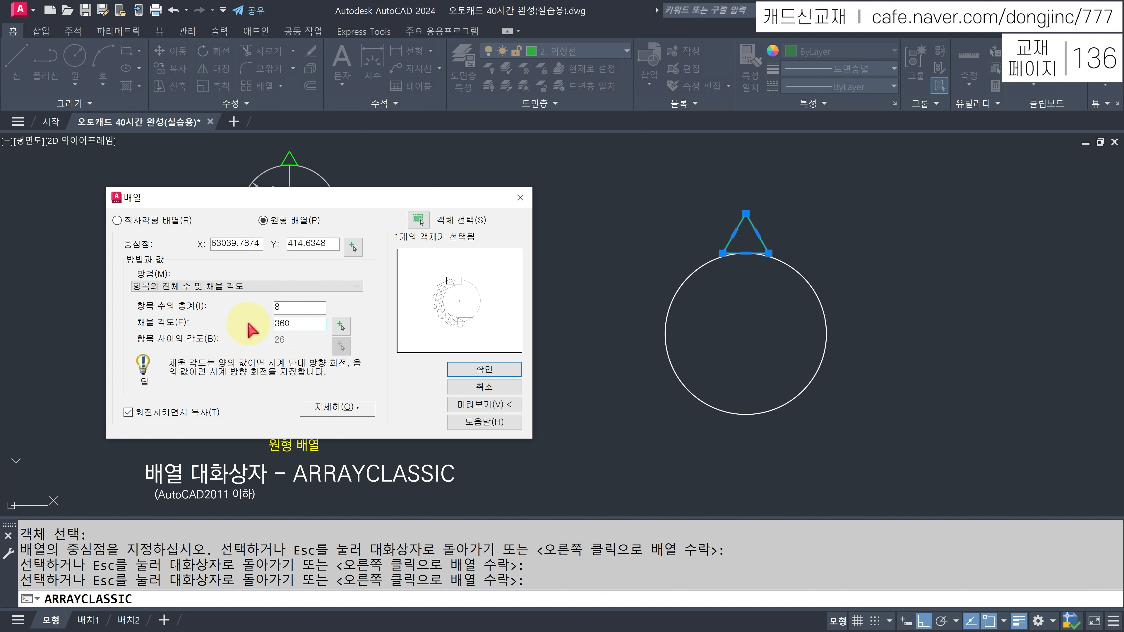
click(418, 318)
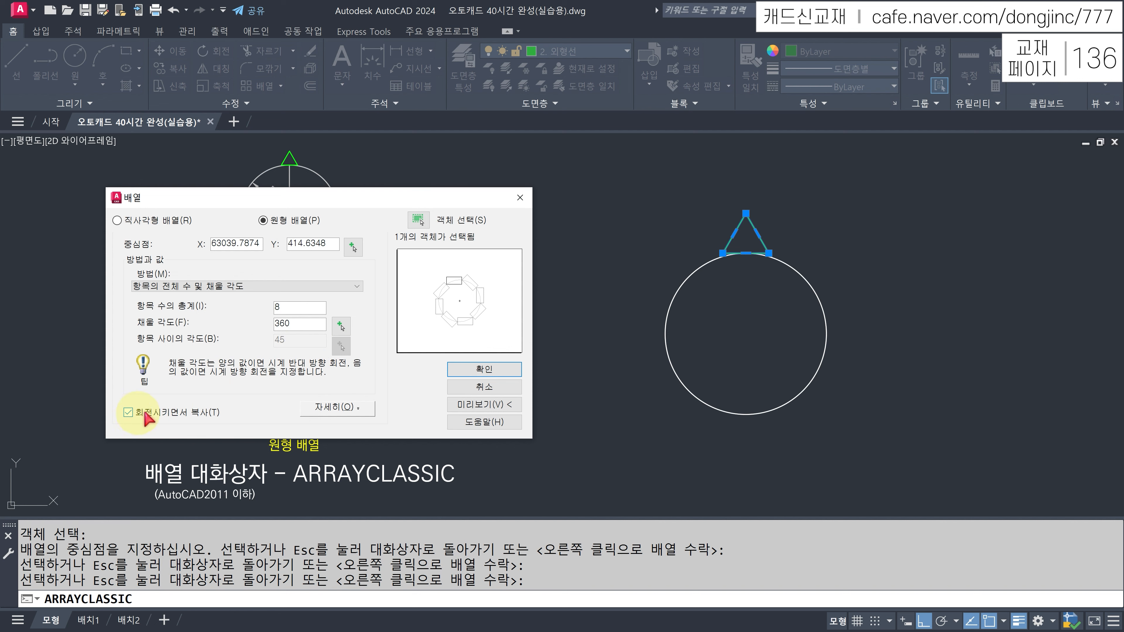
Turn off rotating the items as they are copied, and preview the polar array.
click(128, 412)
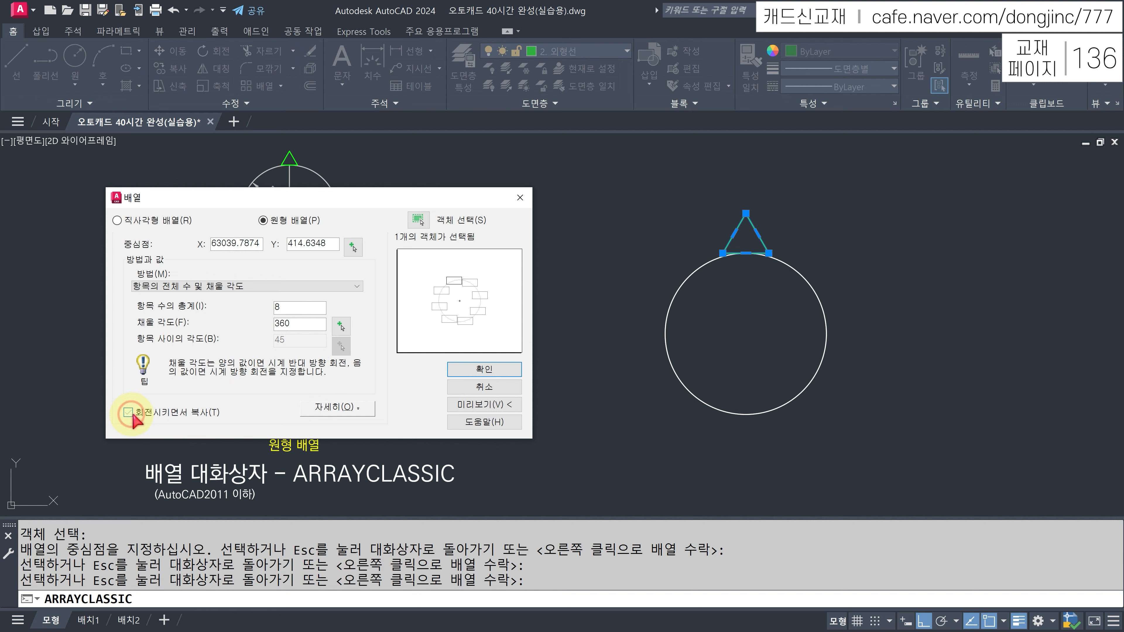
click(484, 404)
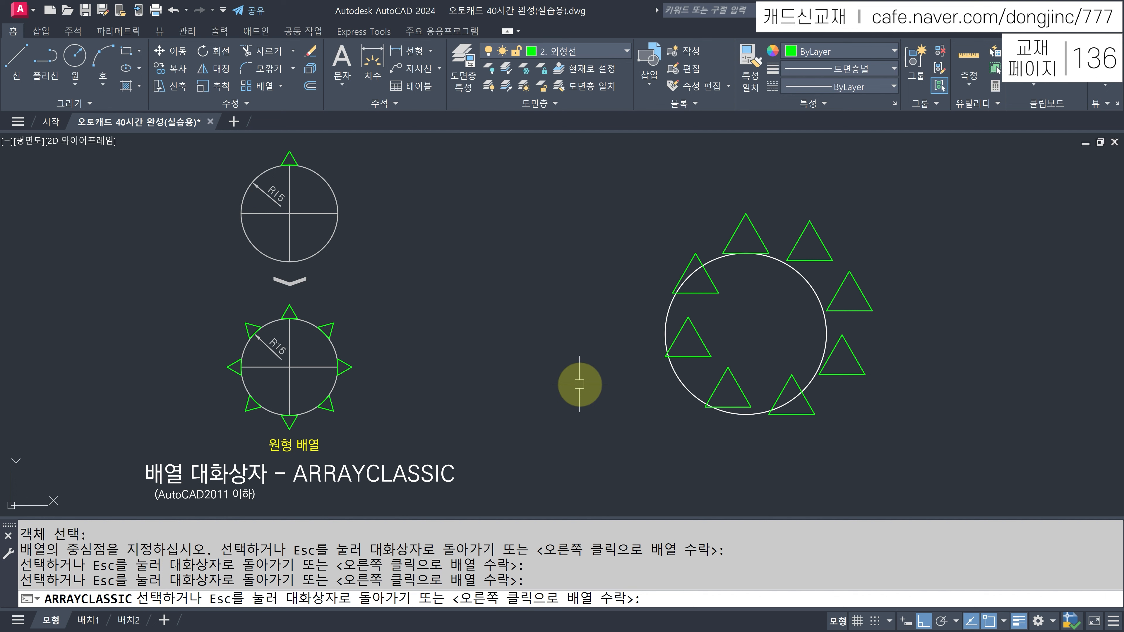
key(Escape)
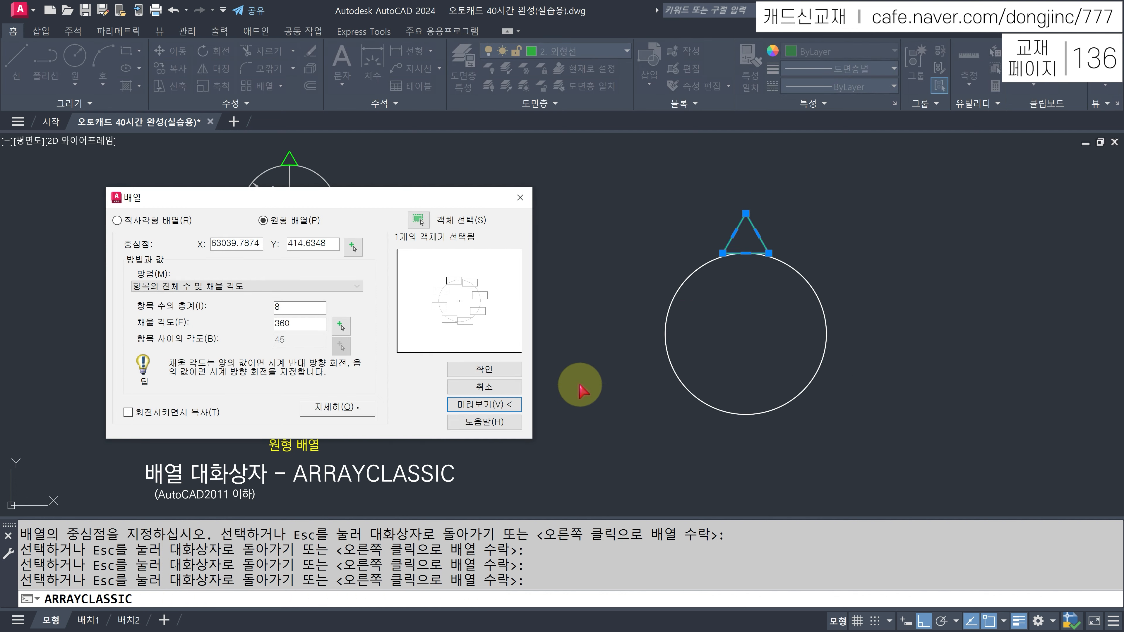
Expand the array dialog to show the object base point settings.
click(337, 407)
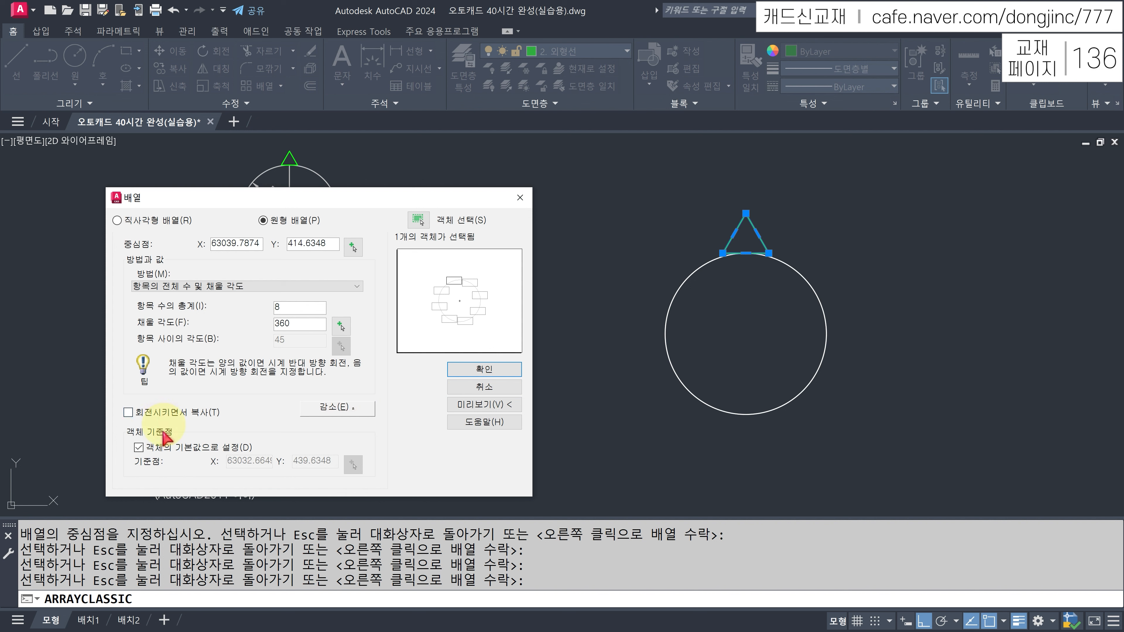
Replace the default base point of the polar array with the midpoint of the triangle's bottom edge, preview the array and accept it.
click(138, 448)
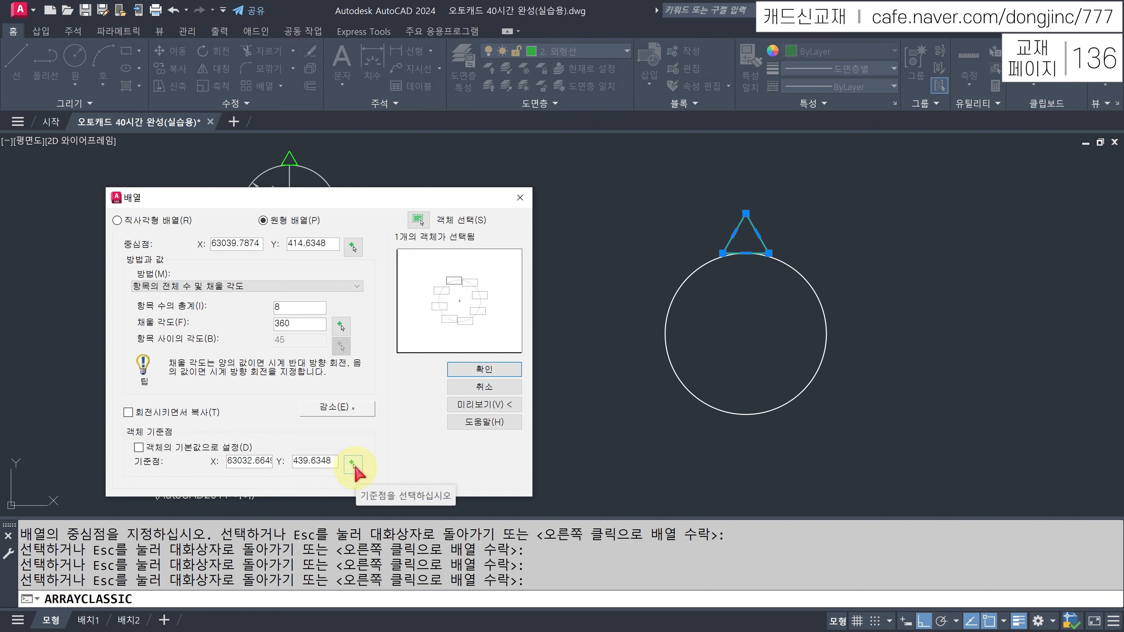
click(353, 464)
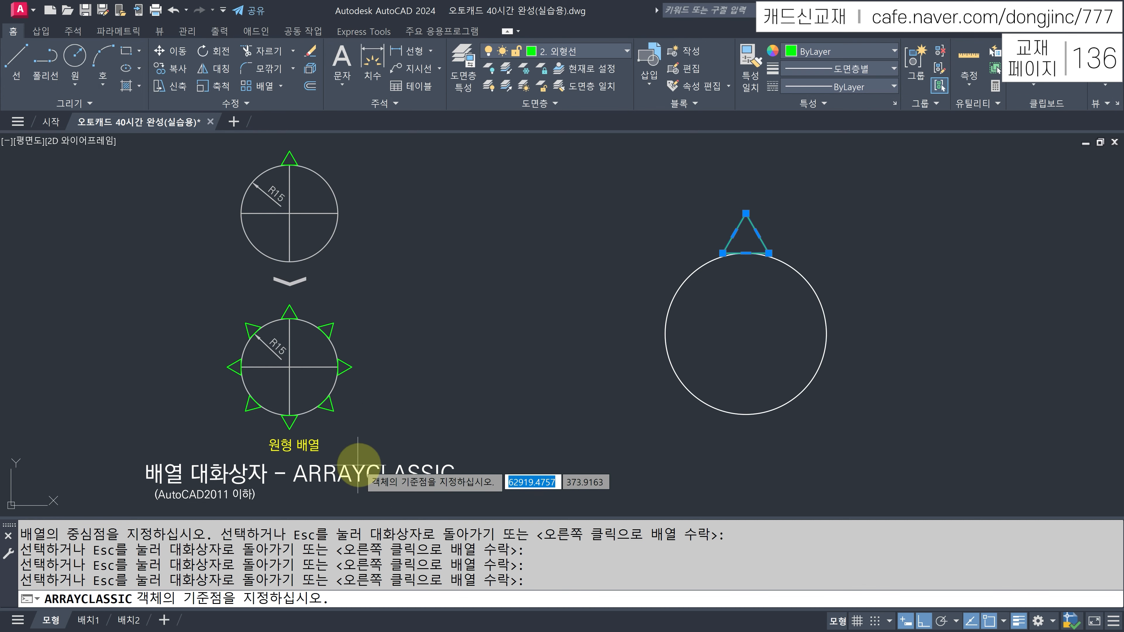
click(744, 258)
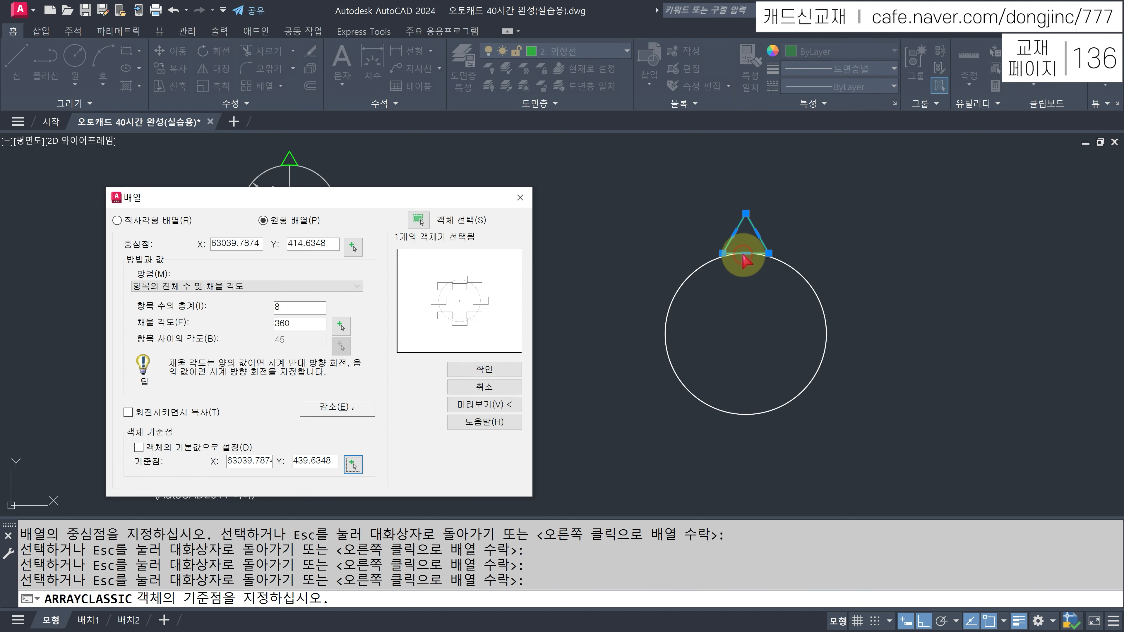
click(481, 404)
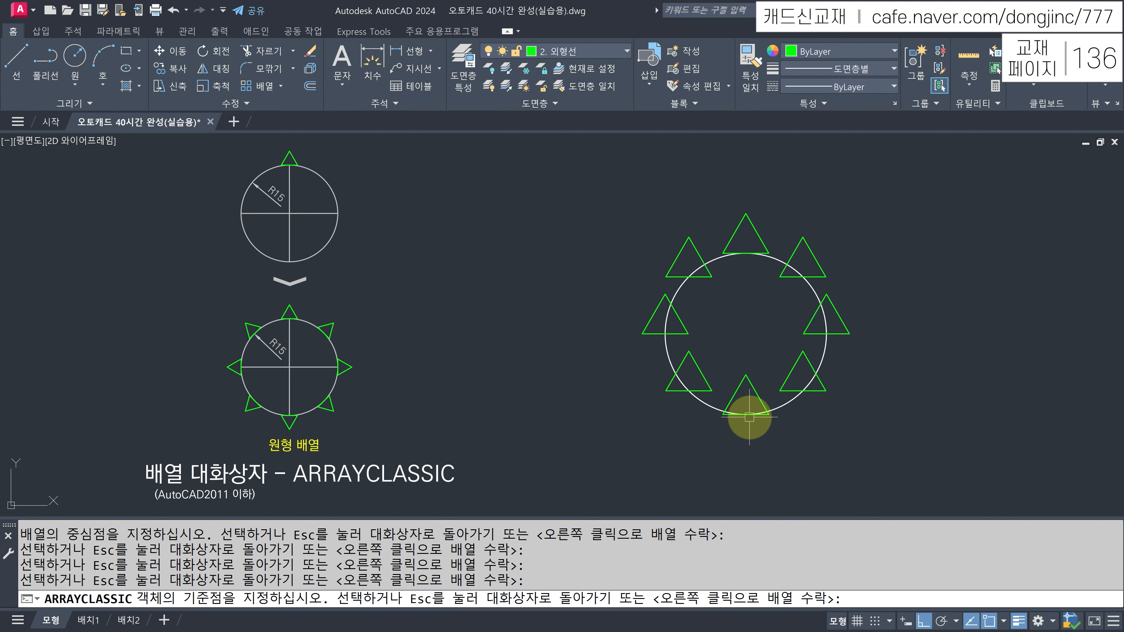
right_click(722, 455)
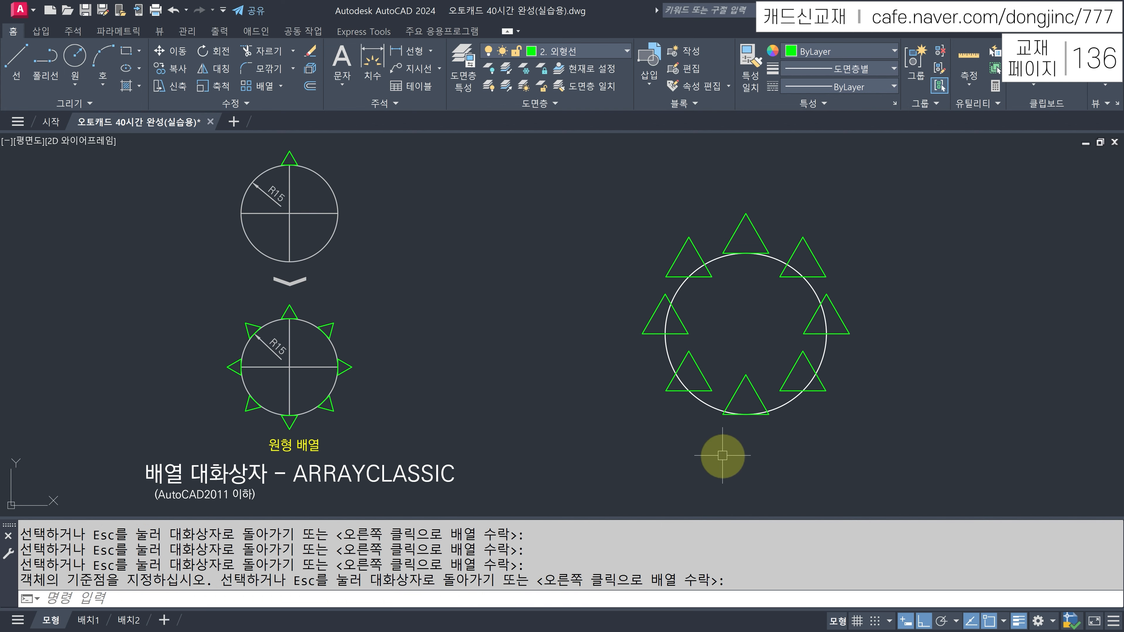
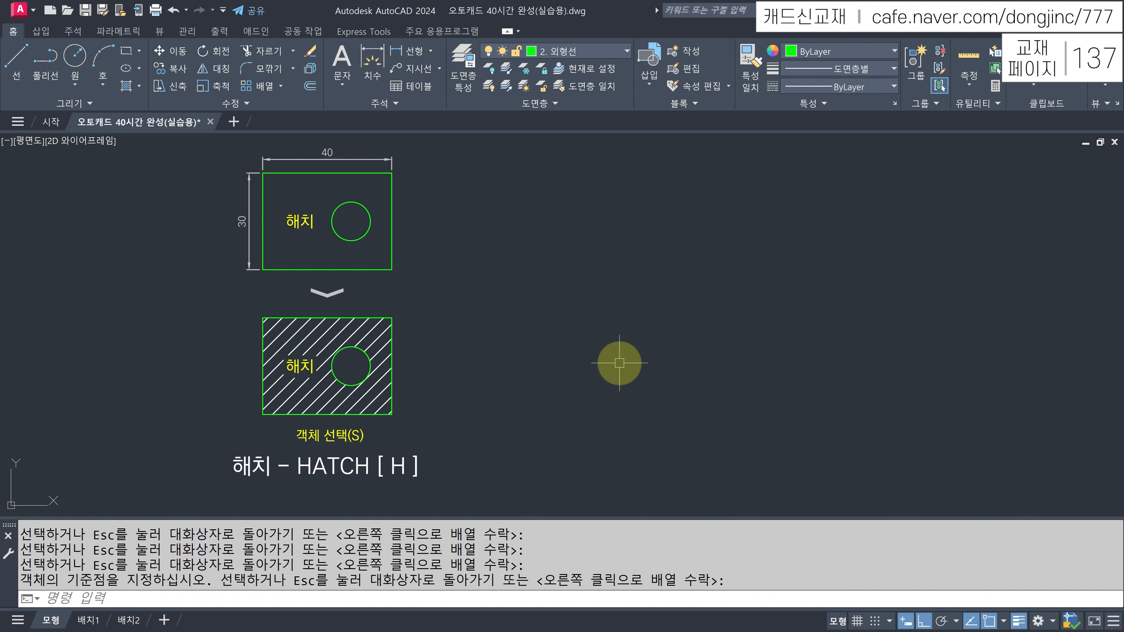
Draw a 50 by 30 rectangle in the empty area beside the hatch example.
text(C)
key(Return)
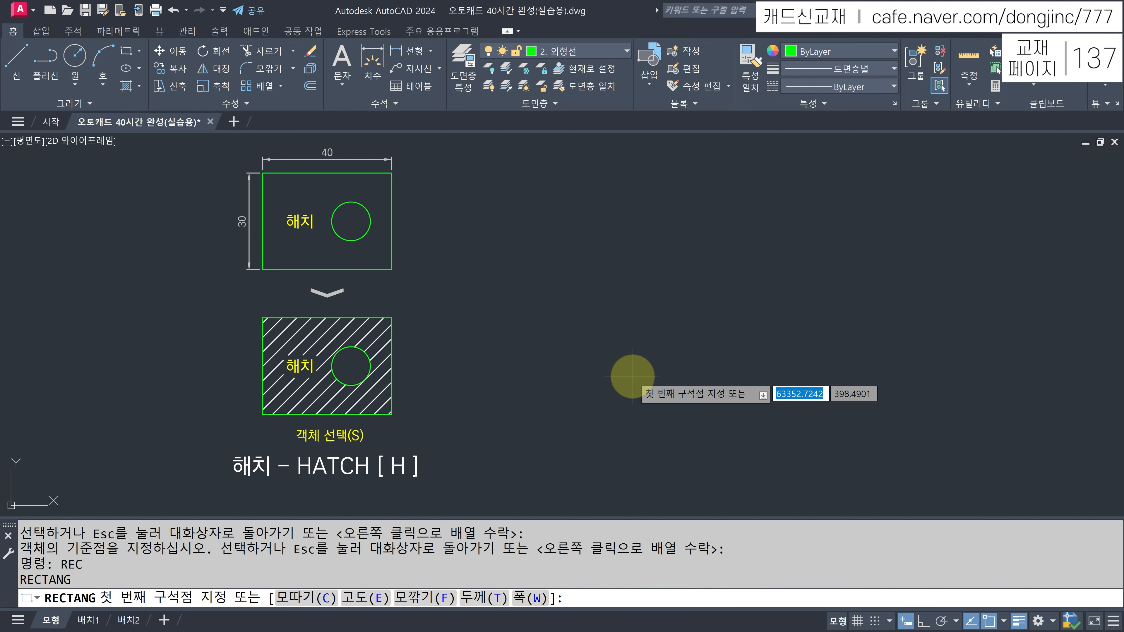
click(631, 368)
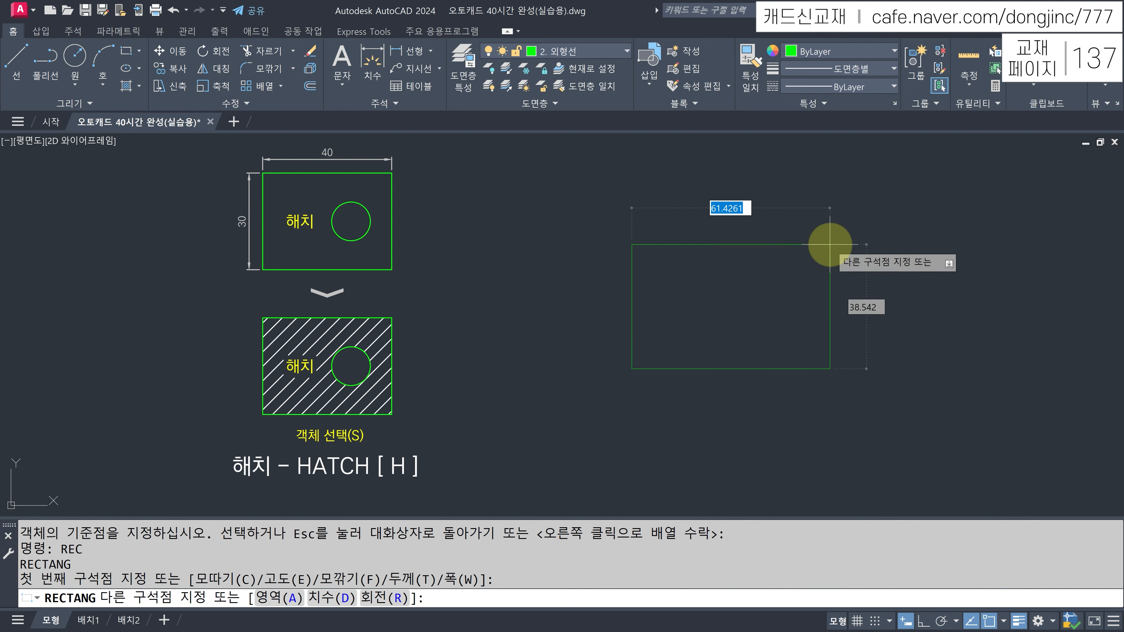
text(@50,30)
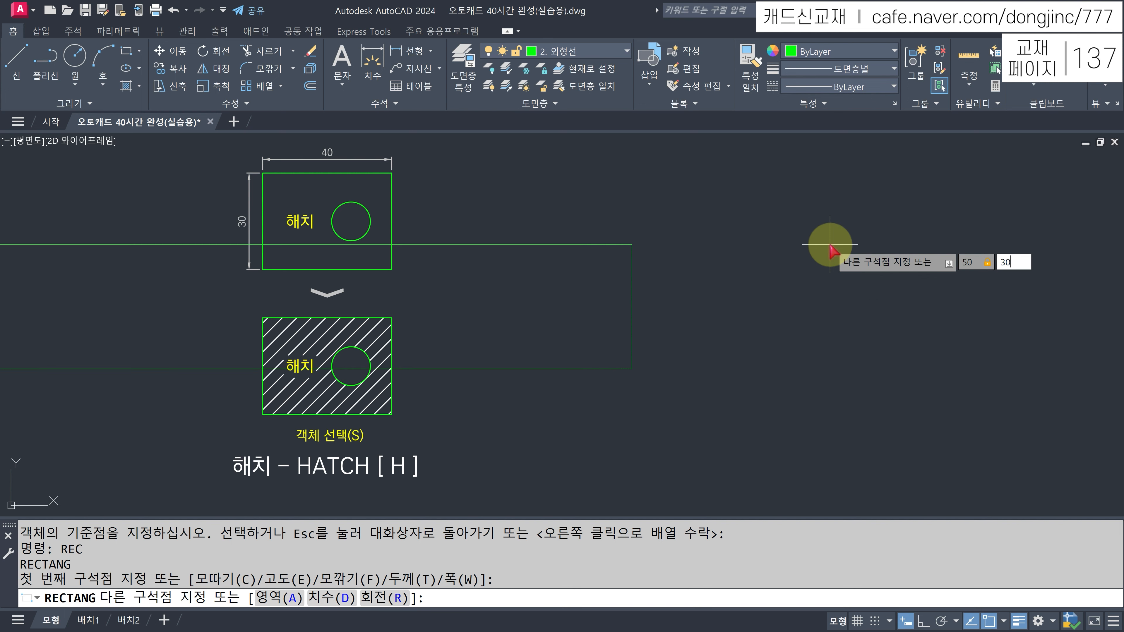
key(Return)
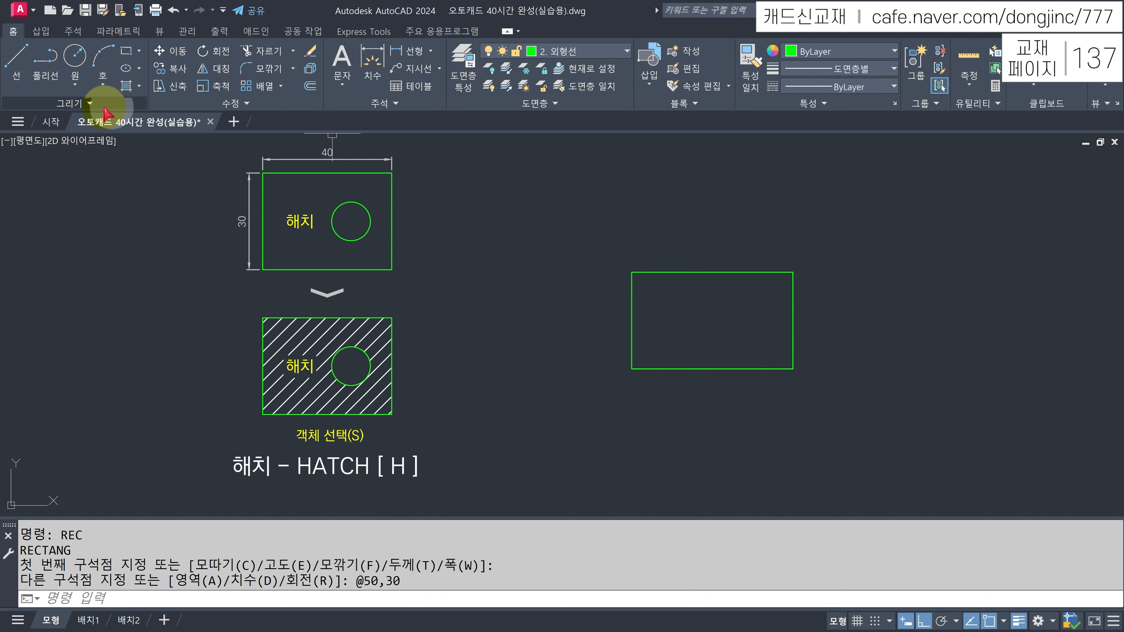
Start a hatch in object selection mode and pick the 50 by 30 rectangle as its boundary.
click(126, 86)
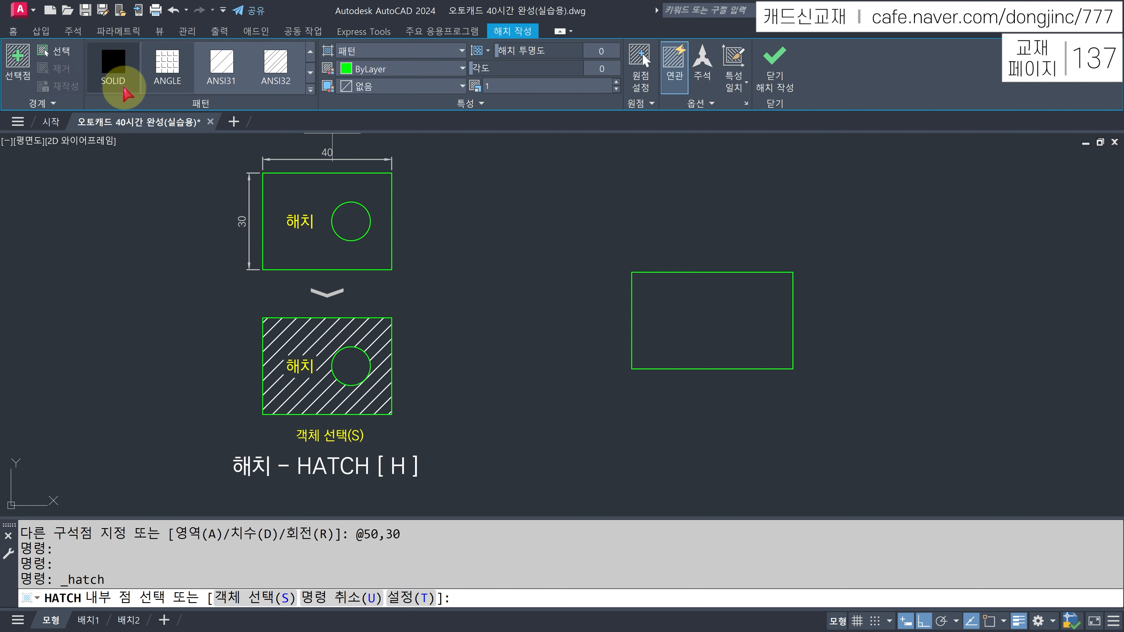
key(Escape)
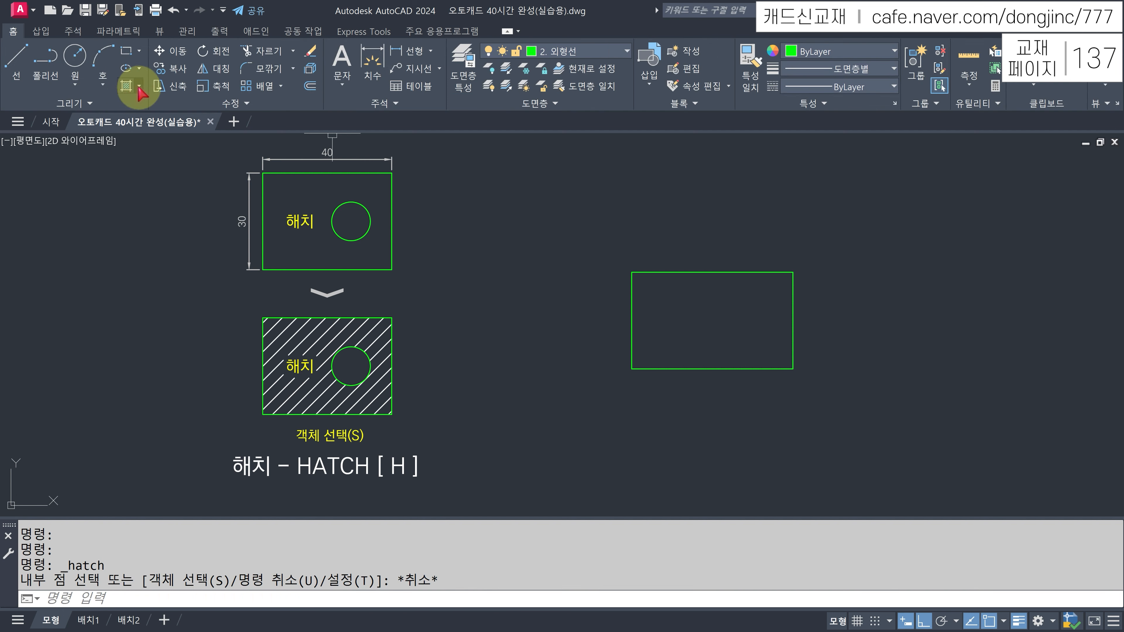
click(139, 87)
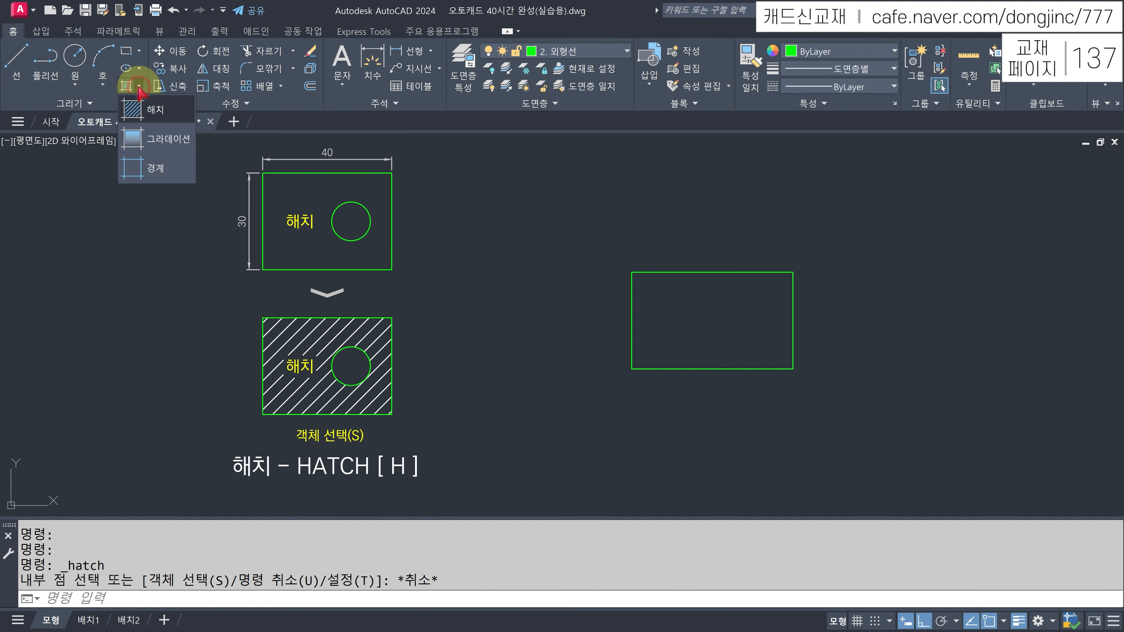
click(135, 114)
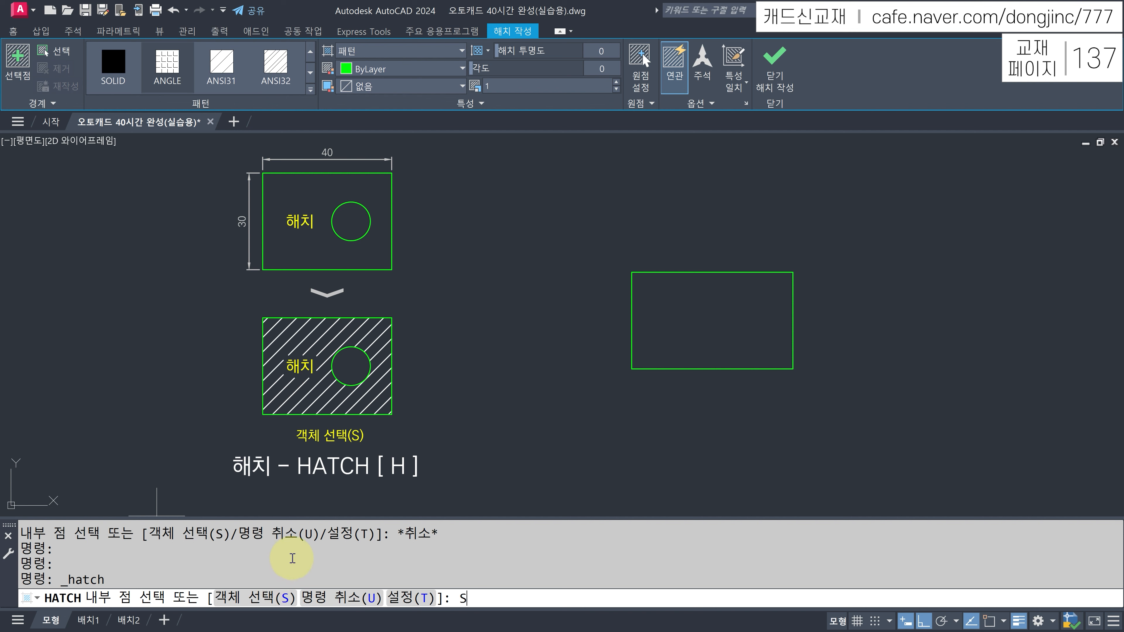
key(Return)
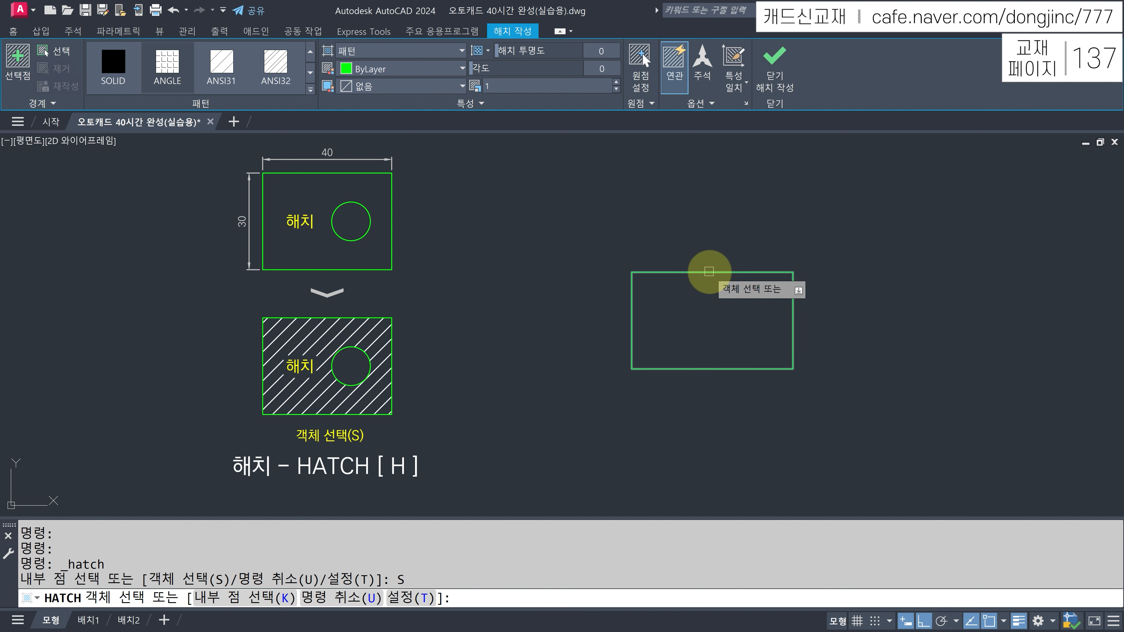
click(708, 271)
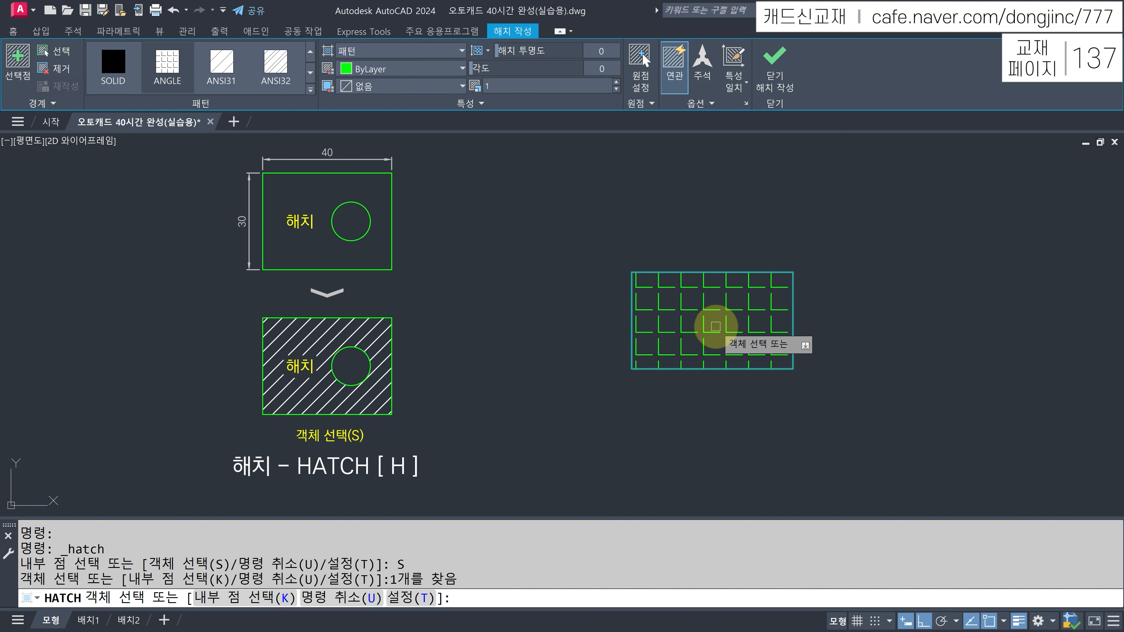
Try the ANSI31, ANSI32 and ANSI35 patterns on the rectangle's hatch.
click(227, 66)
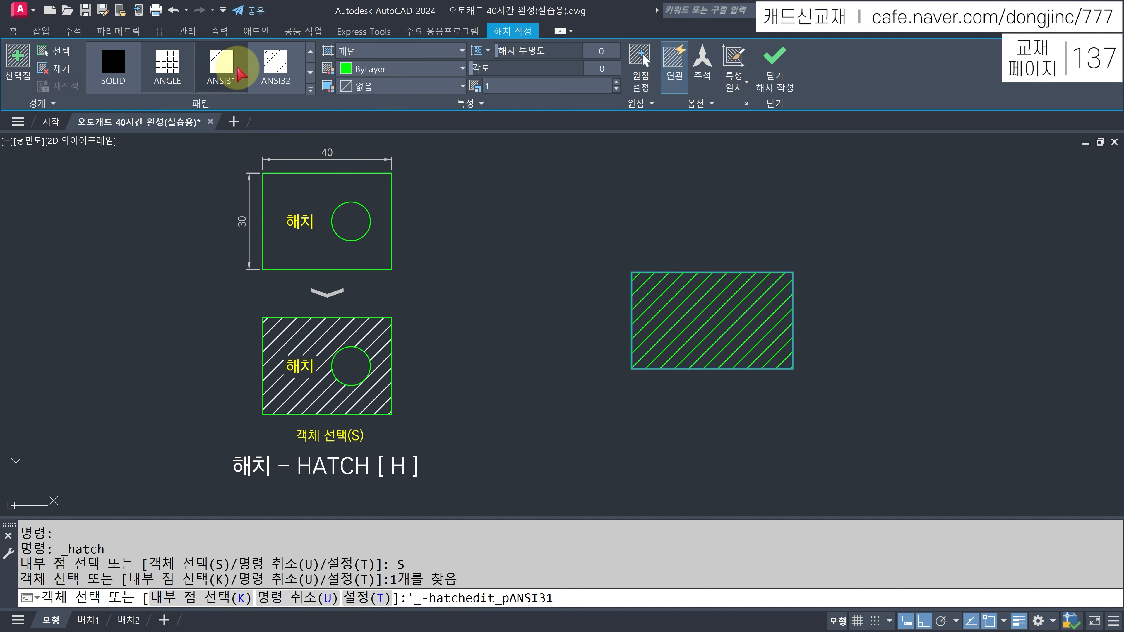
click(279, 69)
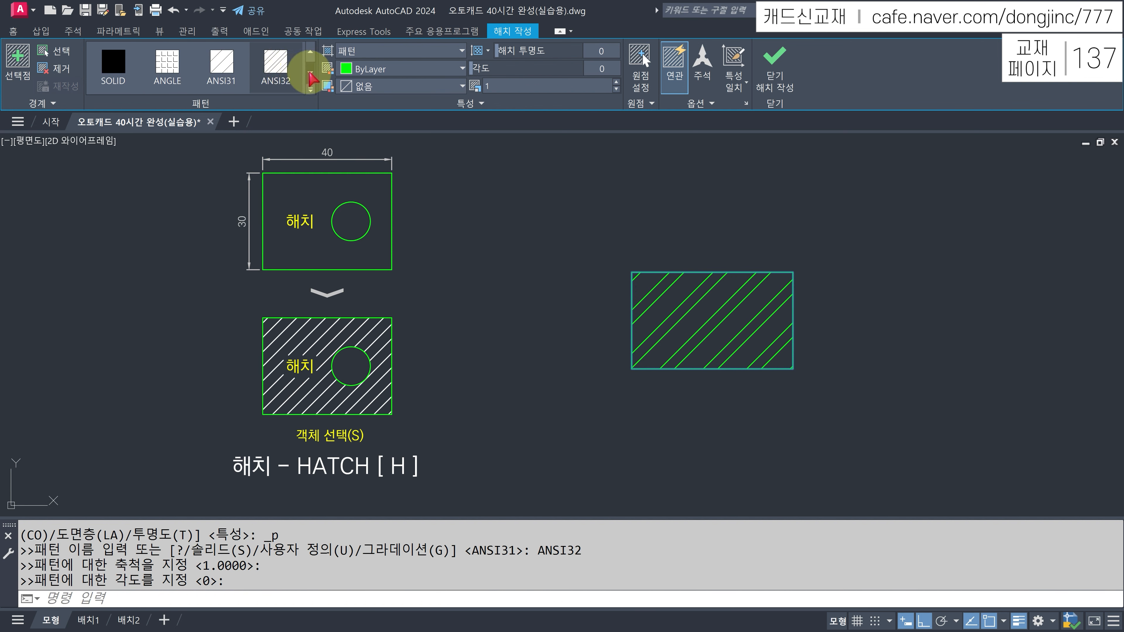
click(310, 73)
click(221, 64)
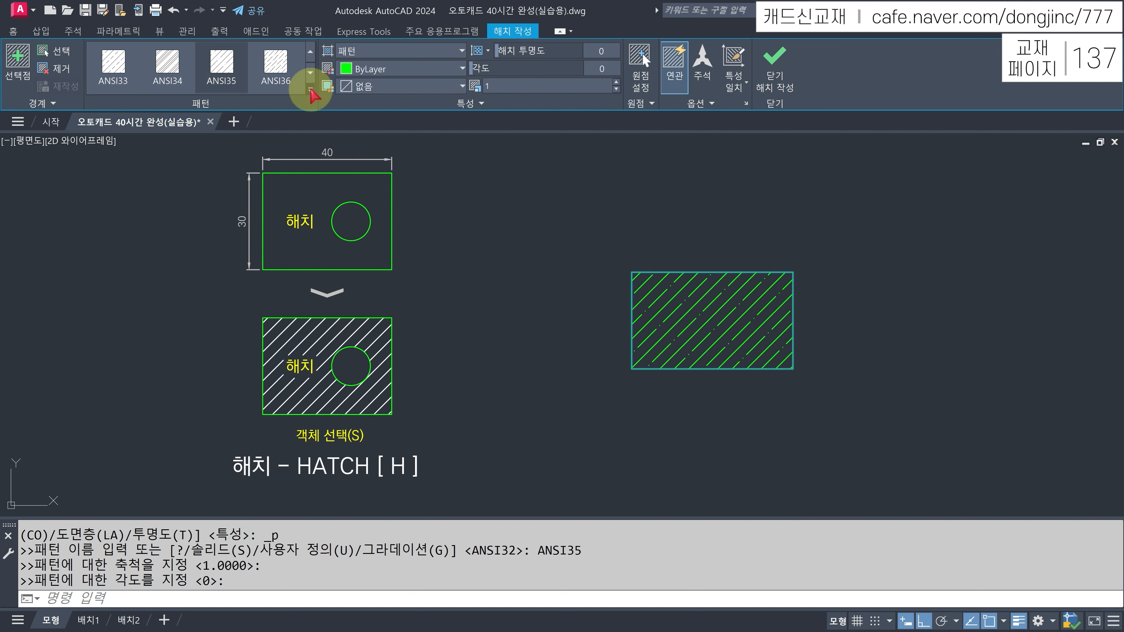
Try the AR-B816C and AR-BRSTD brick patterns on the hatch and return it to ANSI31.
click(310, 90)
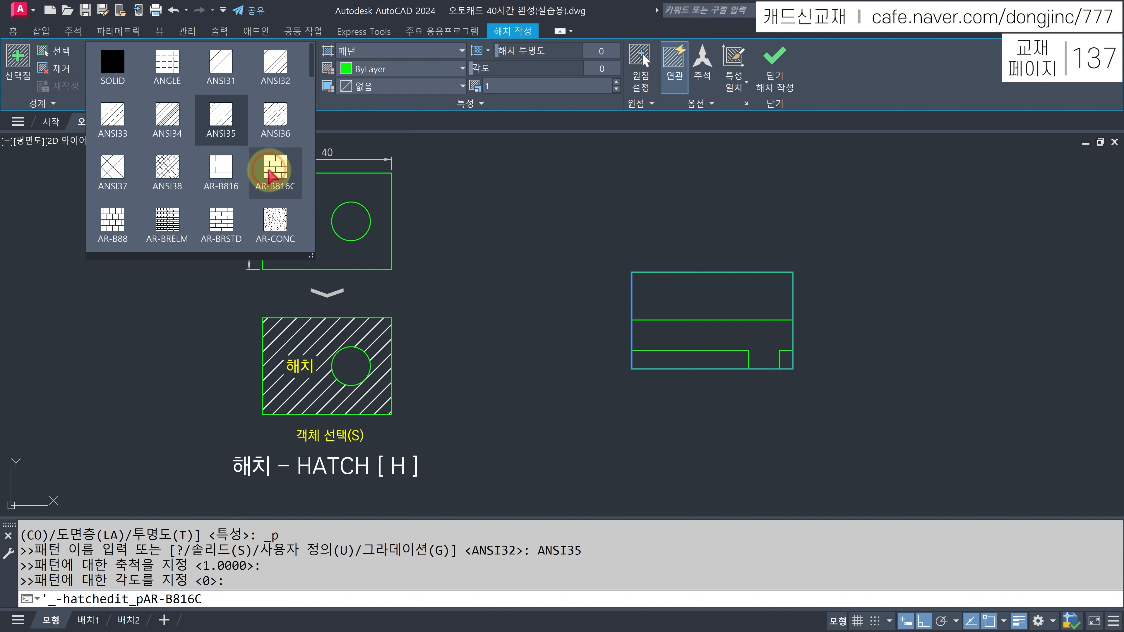
click(271, 173)
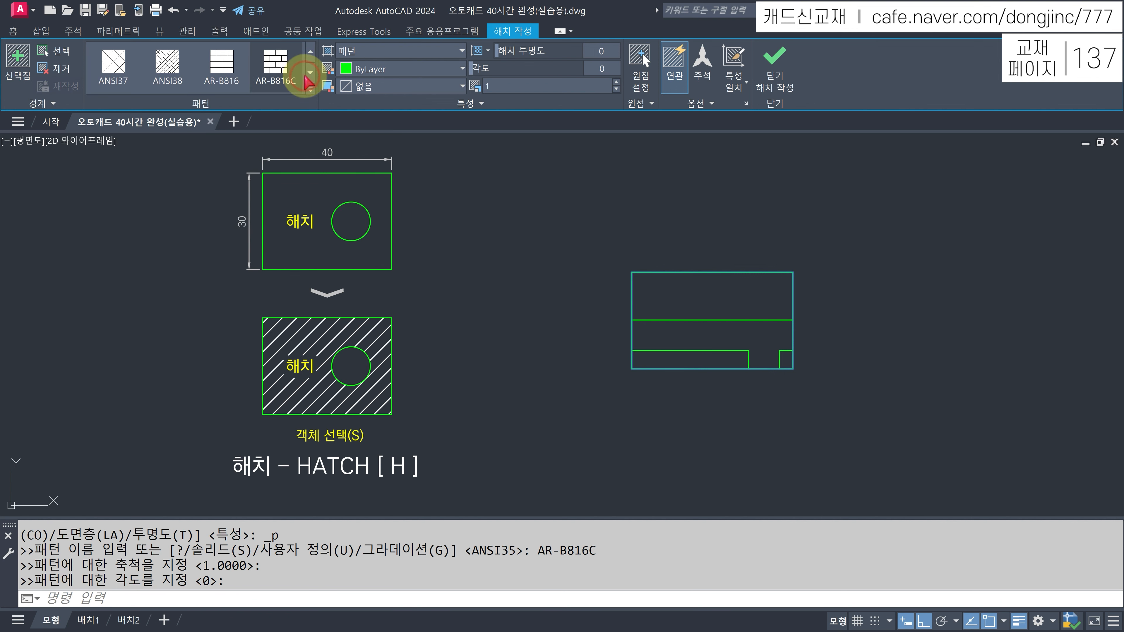
click(310, 73)
click(222, 64)
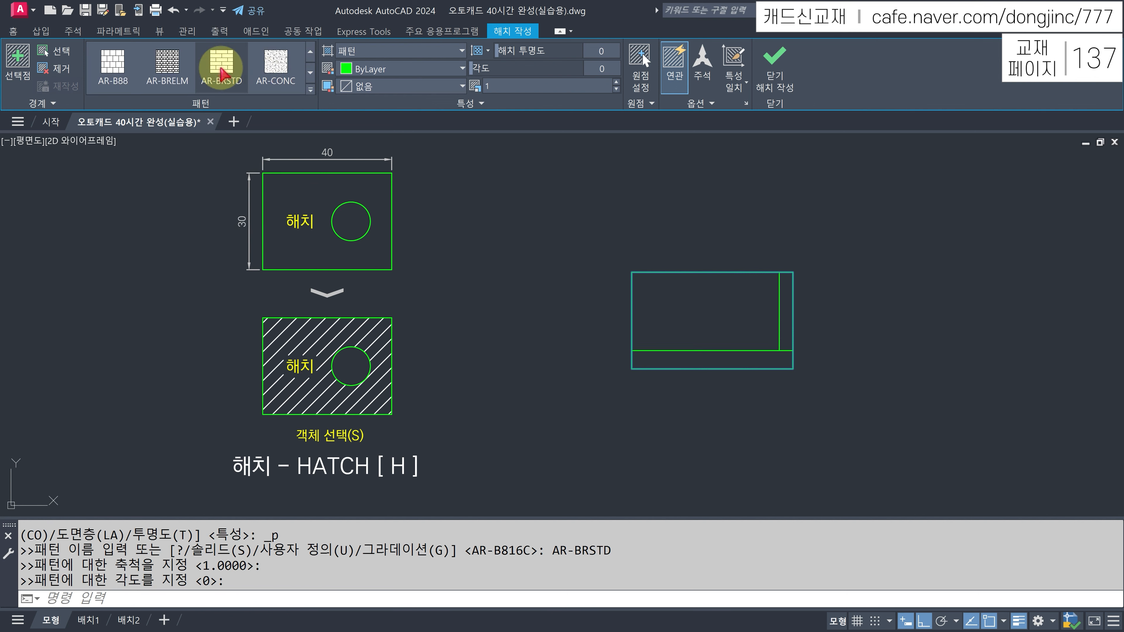
click(311, 87)
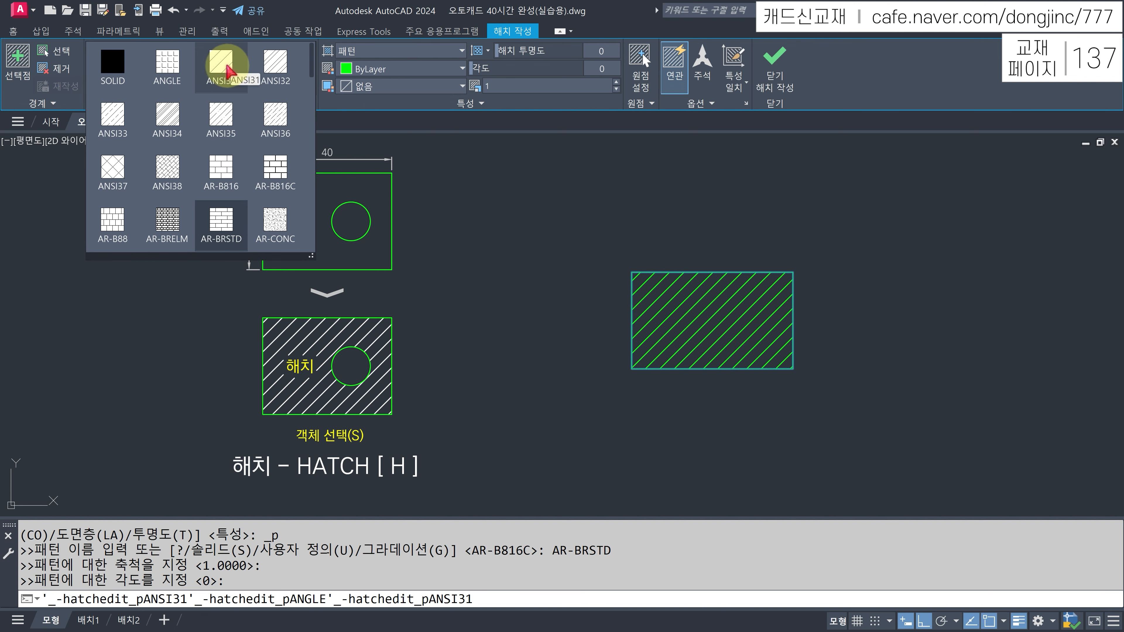
click(227, 67)
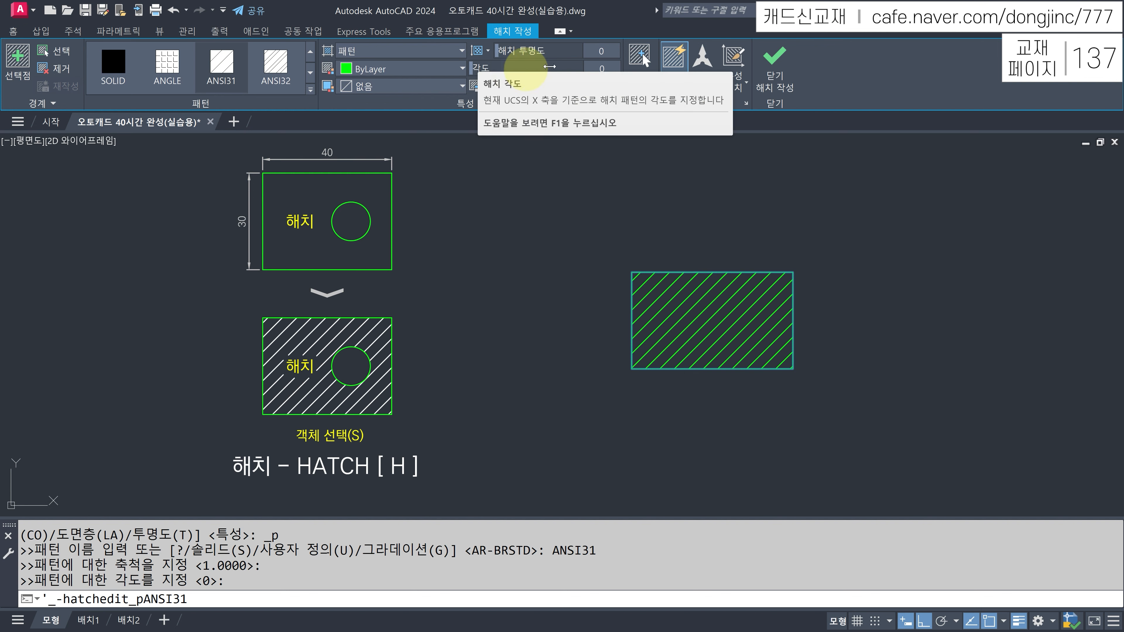
Try a hatch angle of 30 degrees and settle on 60 degrees.
click(606, 67)
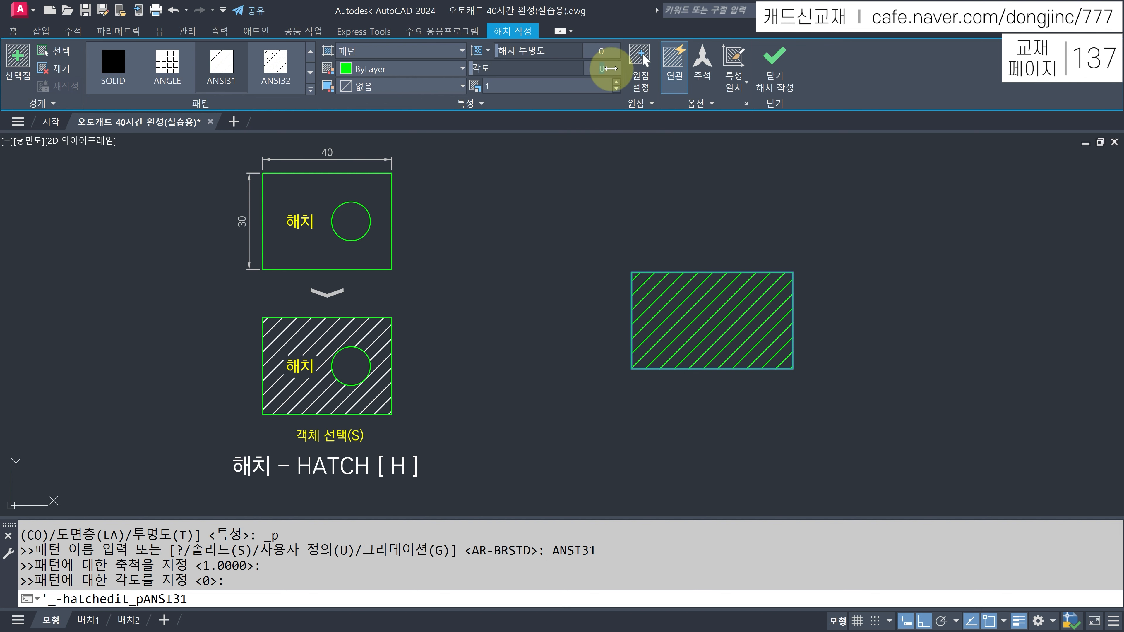
text(30)
key(Return)
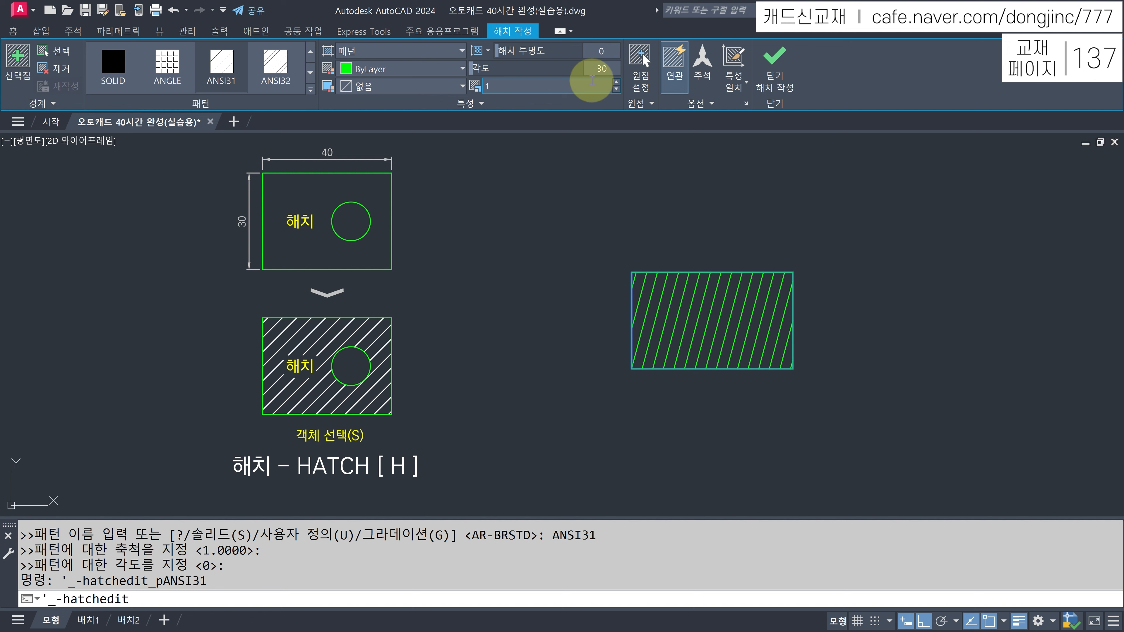
click(606, 67)
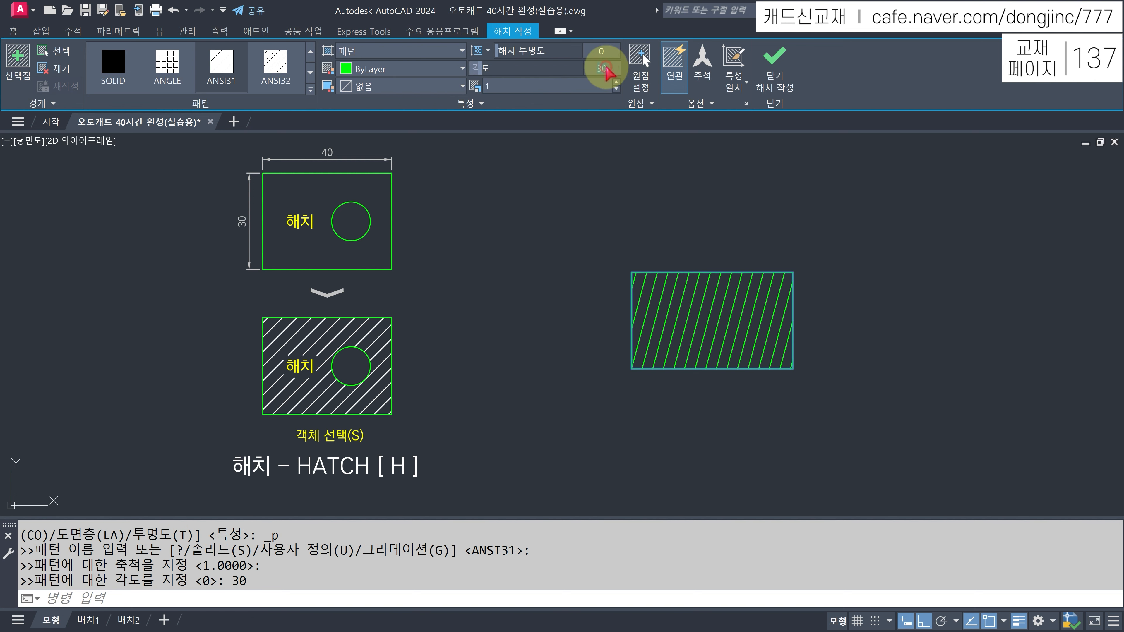
text(60)
key(Return)
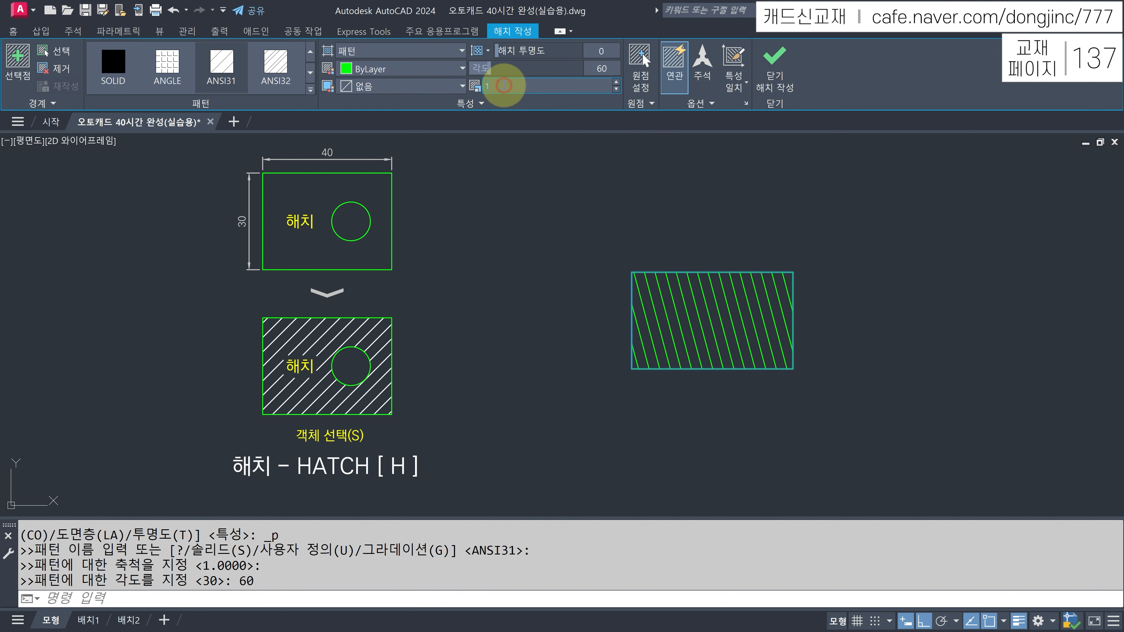
Try hatch pattern scales of 2 and 0.5 on the rectangle.
text(2)
key(Return)
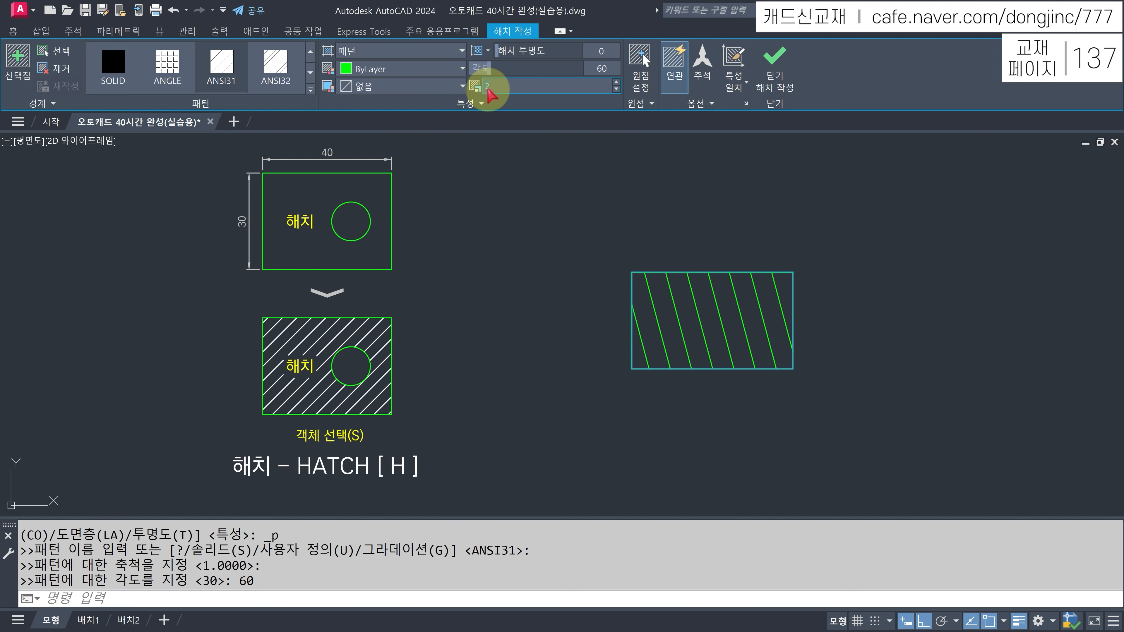
text(.5)
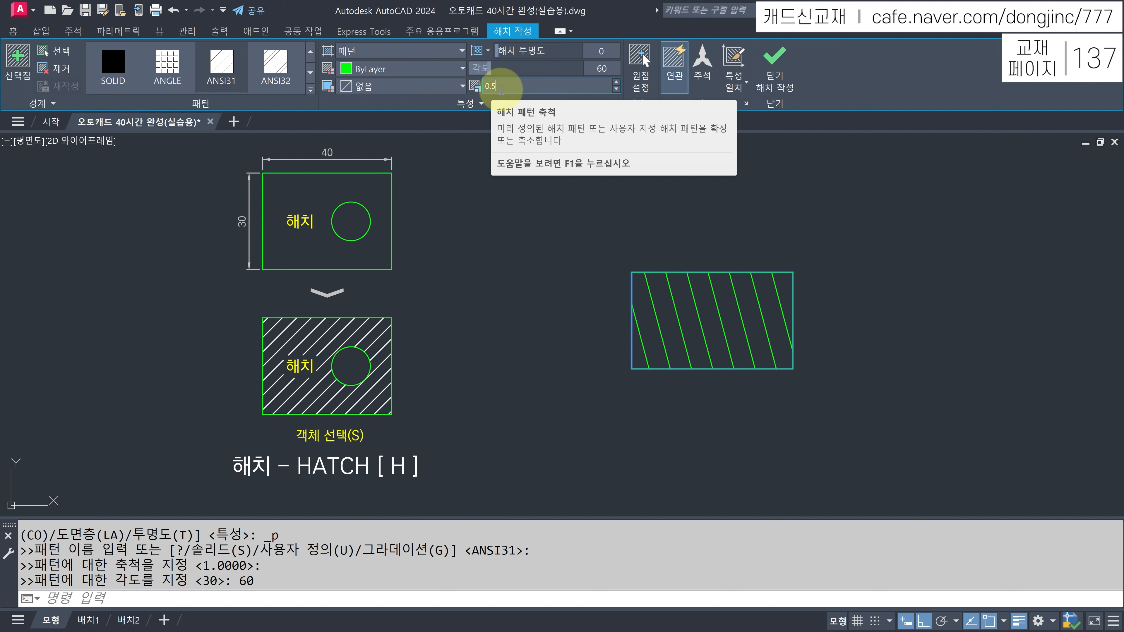
key(Return)
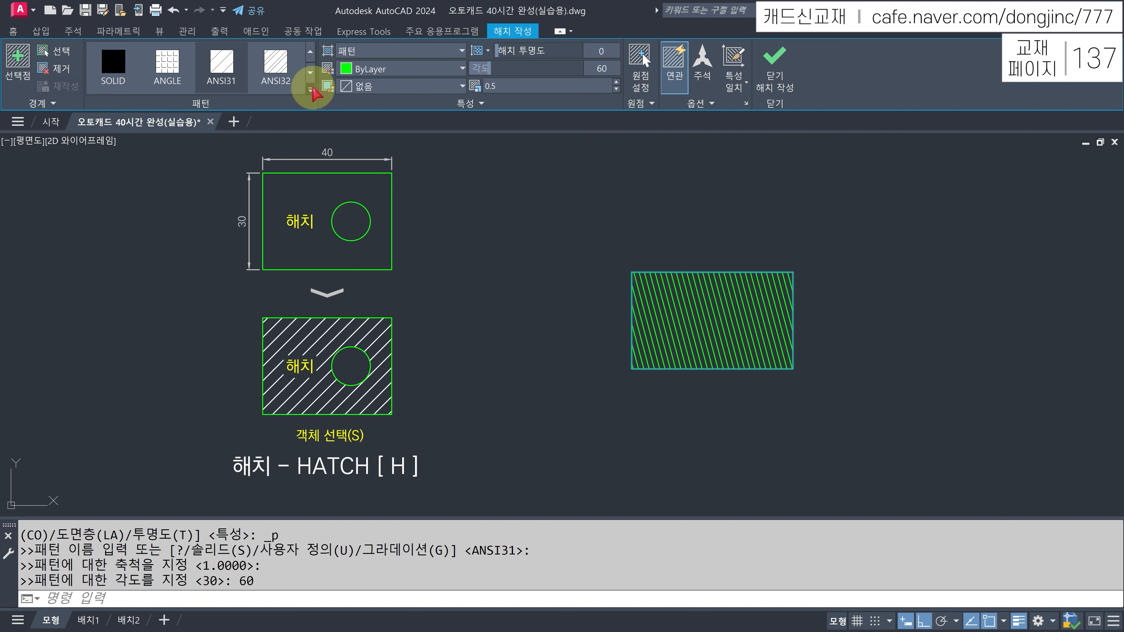
Change the hatch pattern to AR-B816C with a scale of 0.01 and finish the hatch.
click(311, 88)
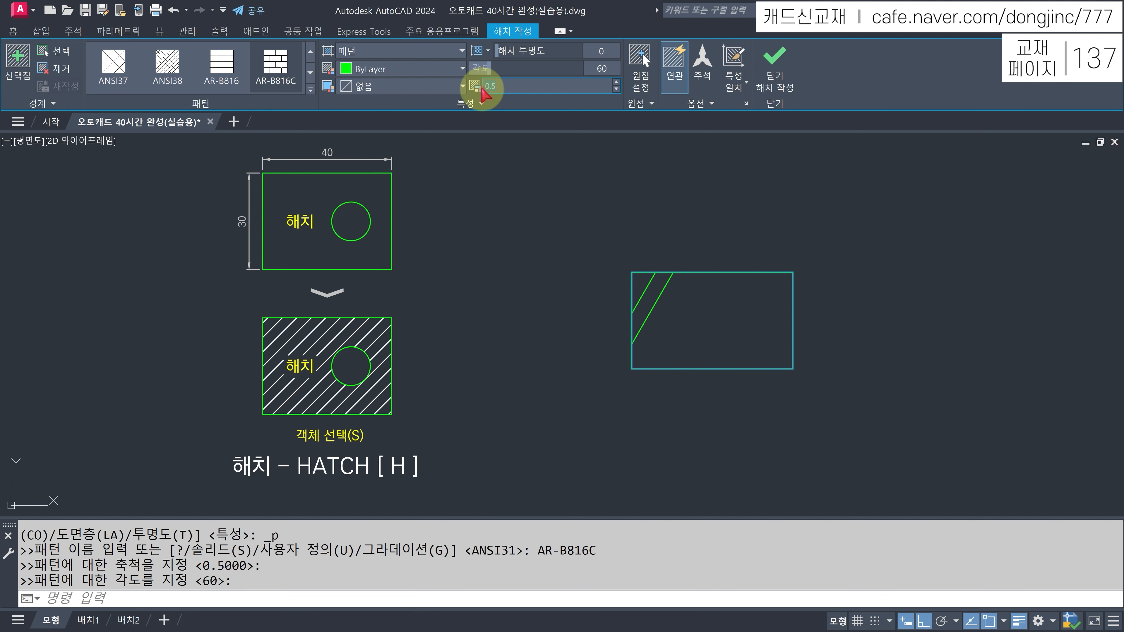
text(0.0)
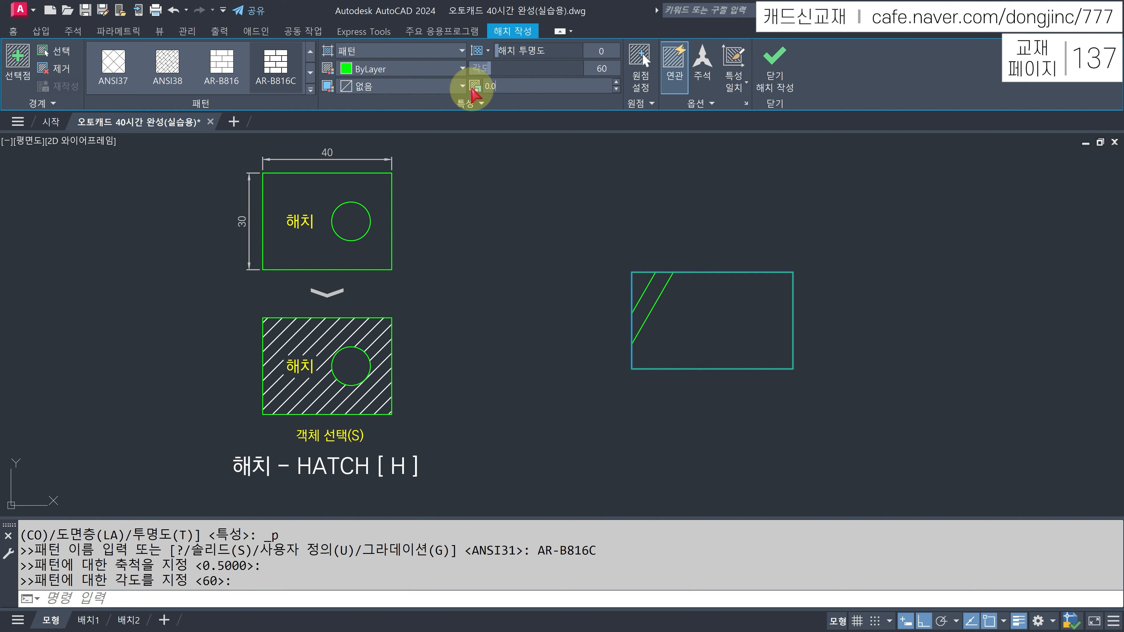
text(1)
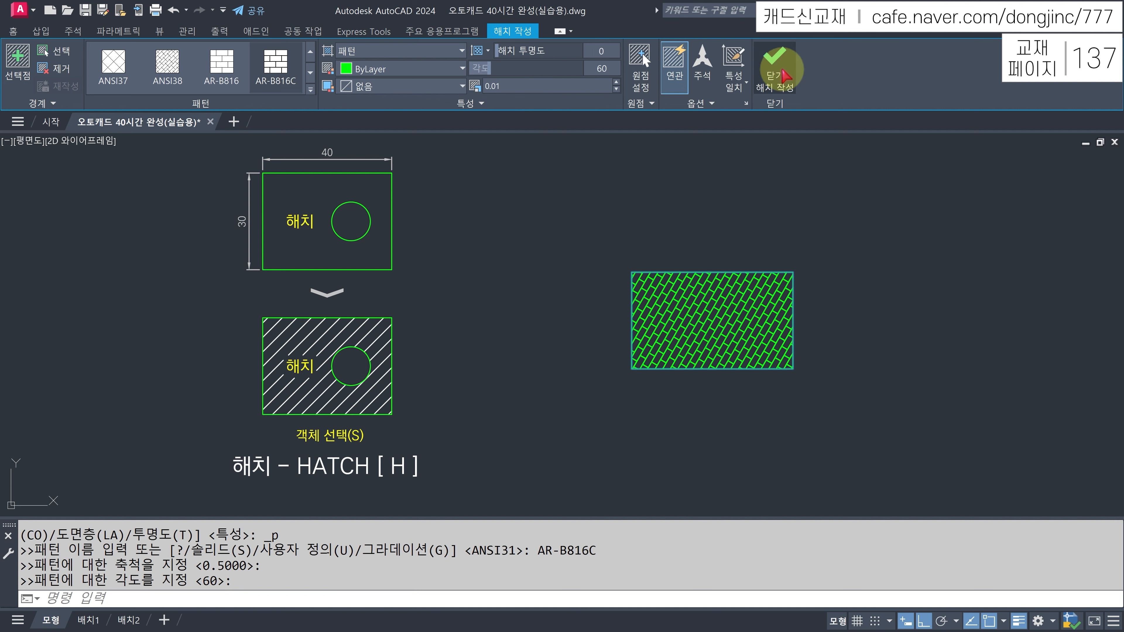
click(786, 76)
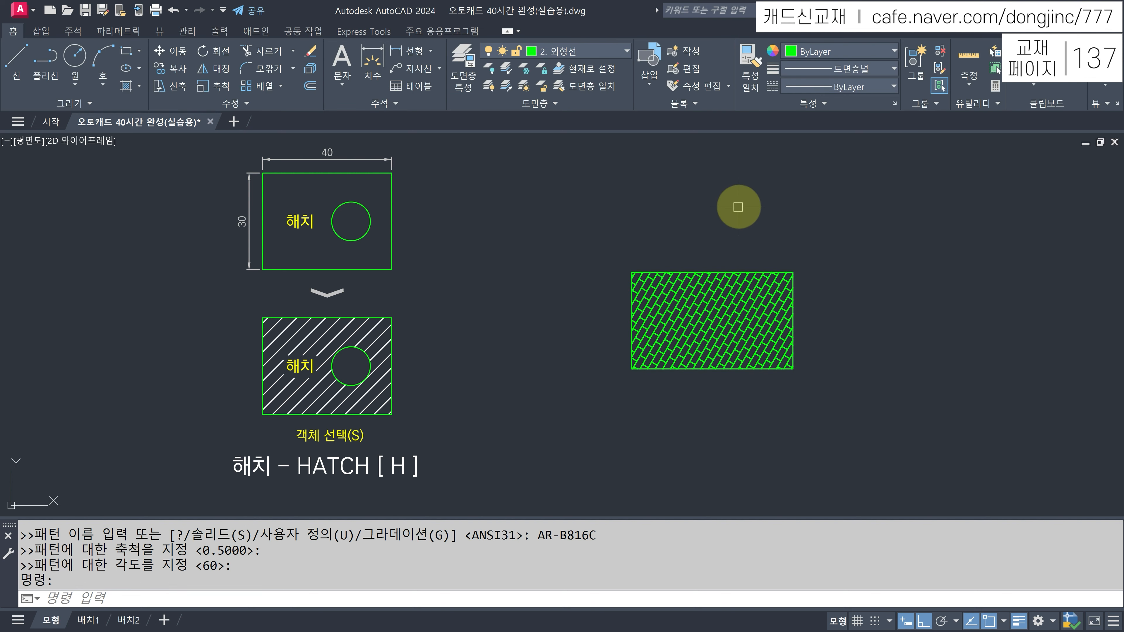
Stretch the brick-hatched rectangle by its edge midpoint grips, moving the right edge outward and the top edge upward.
click(682, 309)
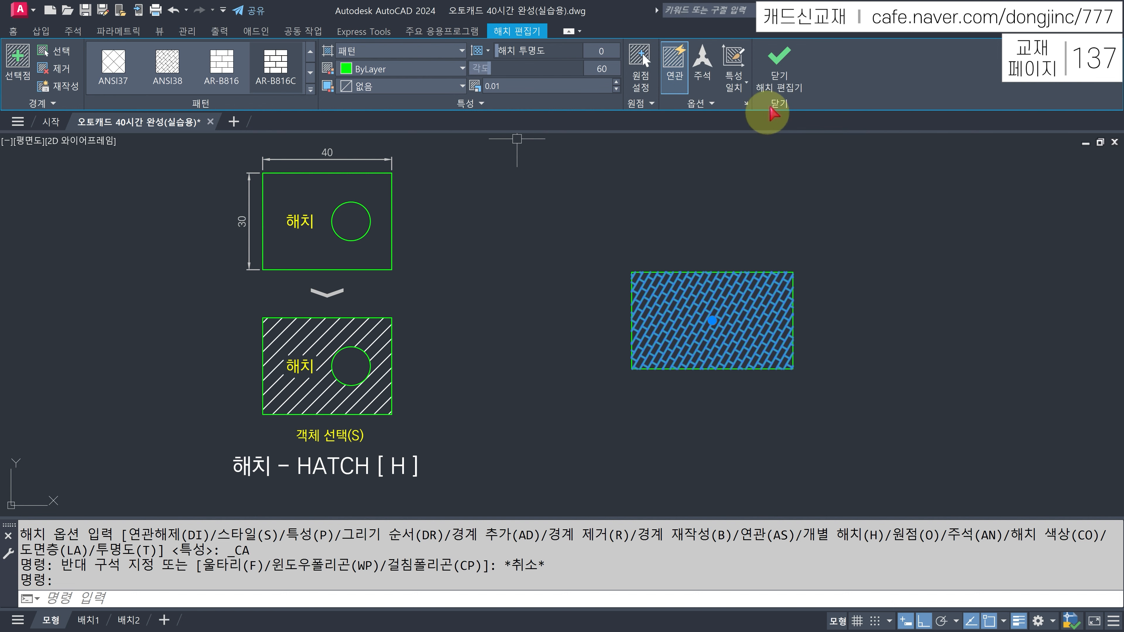
click(780, 66)
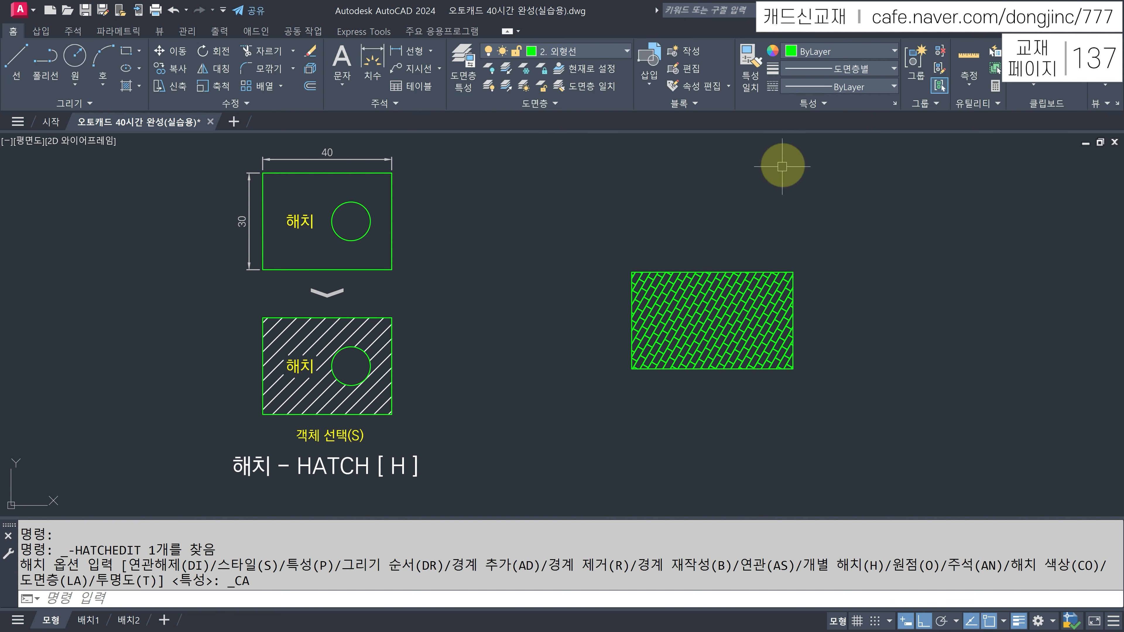
click(782, 162)
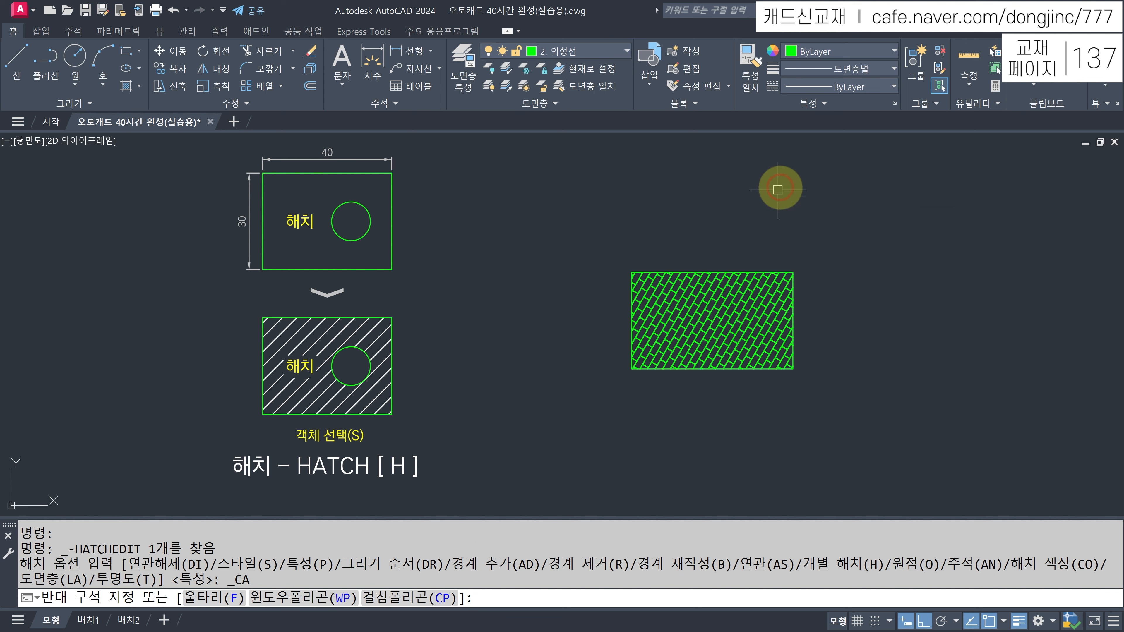
click(796, 298)
mouse_move(792, 320)
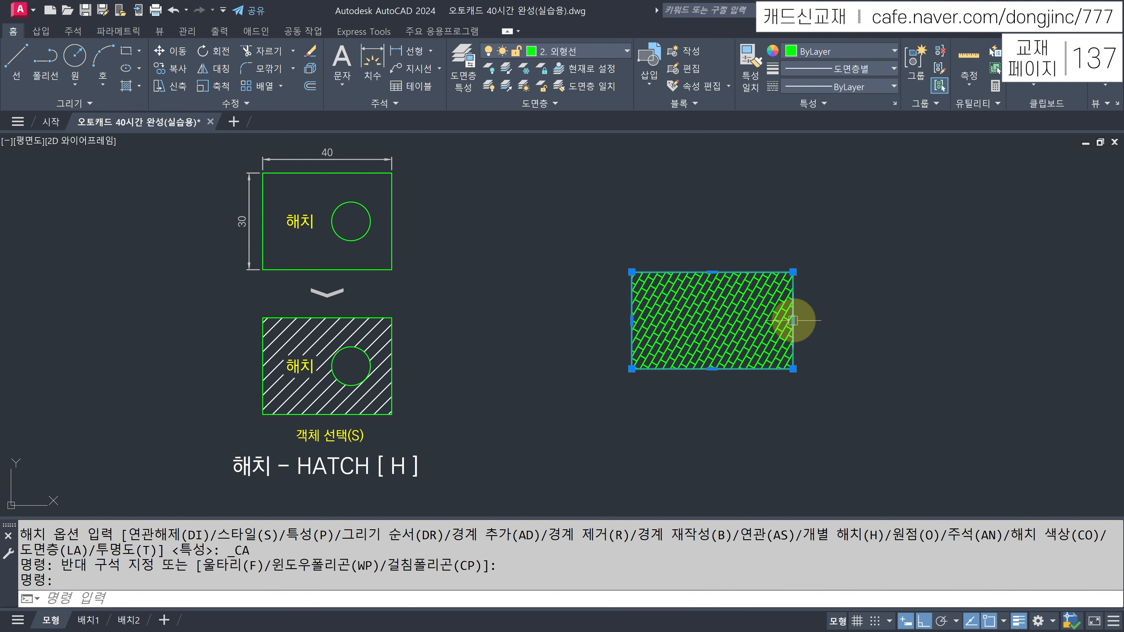
click(793, 320)
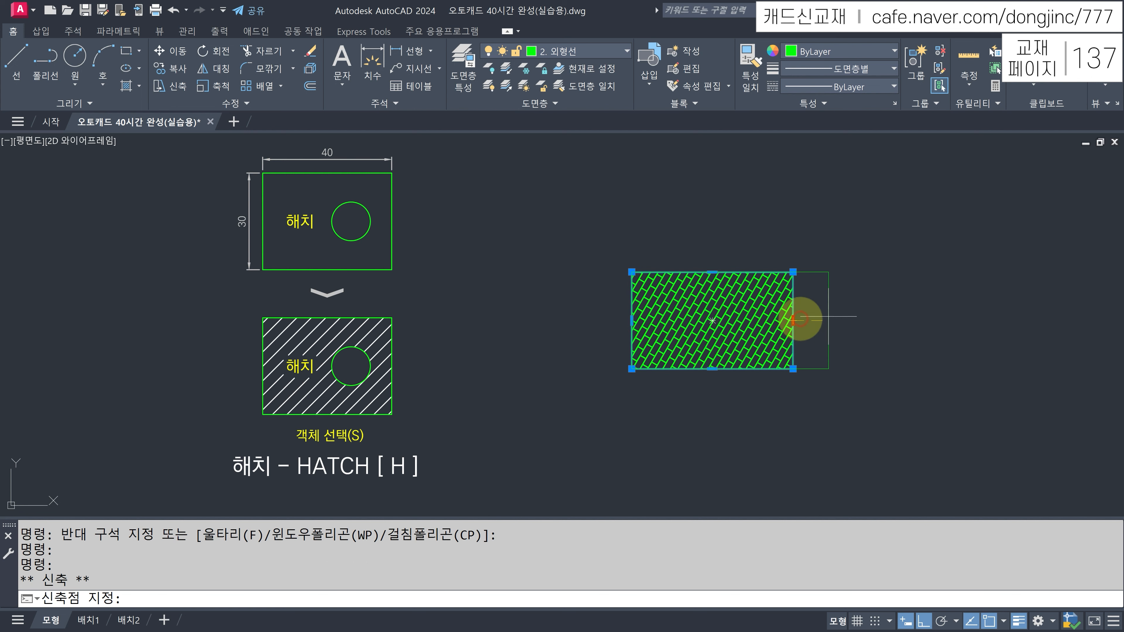
click(944, 313)
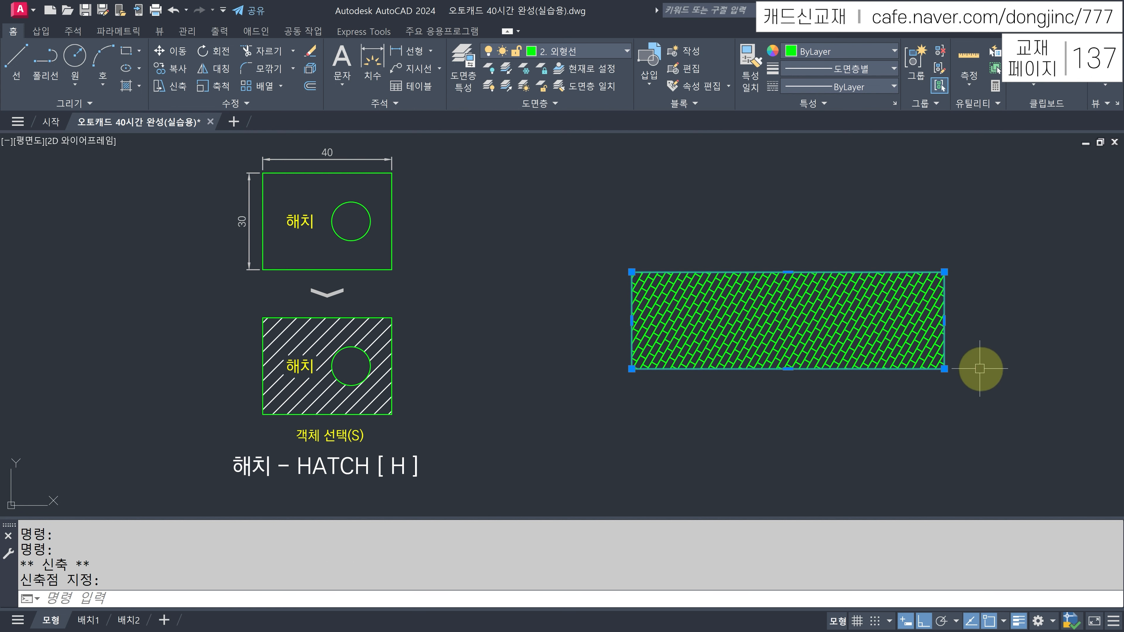
click(787, 272)
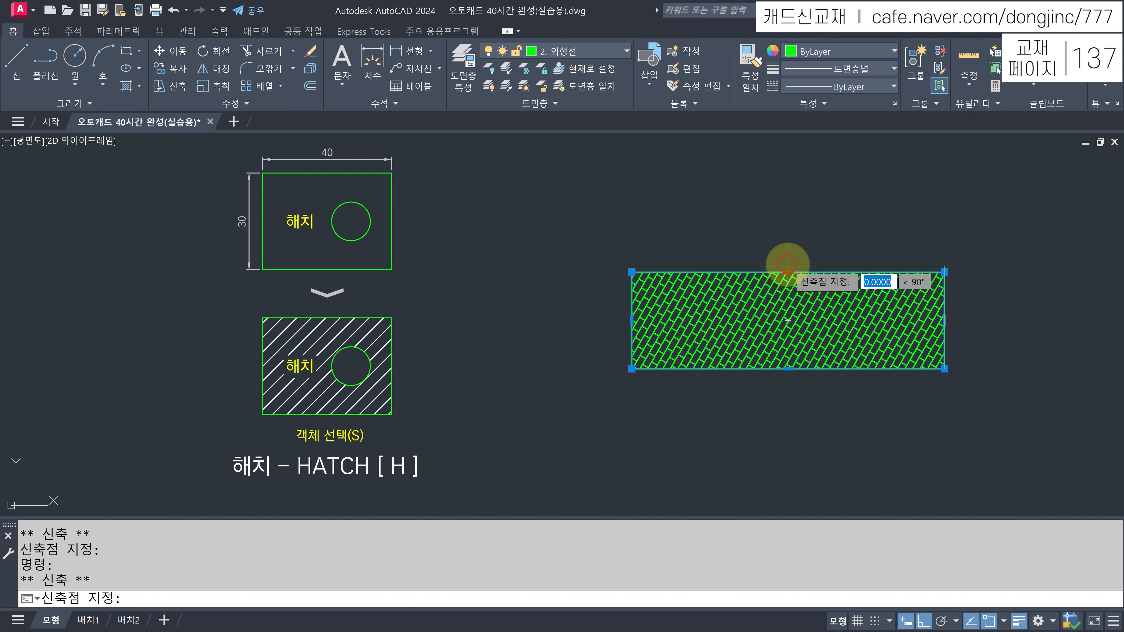
click(786, 205)
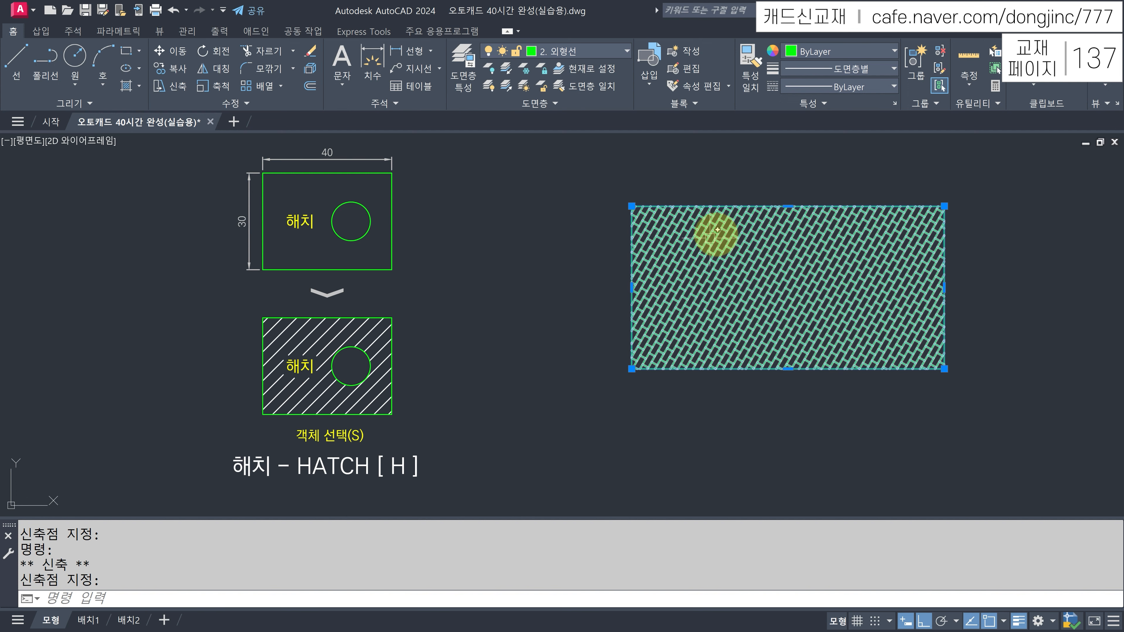
Delete the brick hatch inside the enlarged rectangle, keeping its outline.
mouse_move(814, 272)
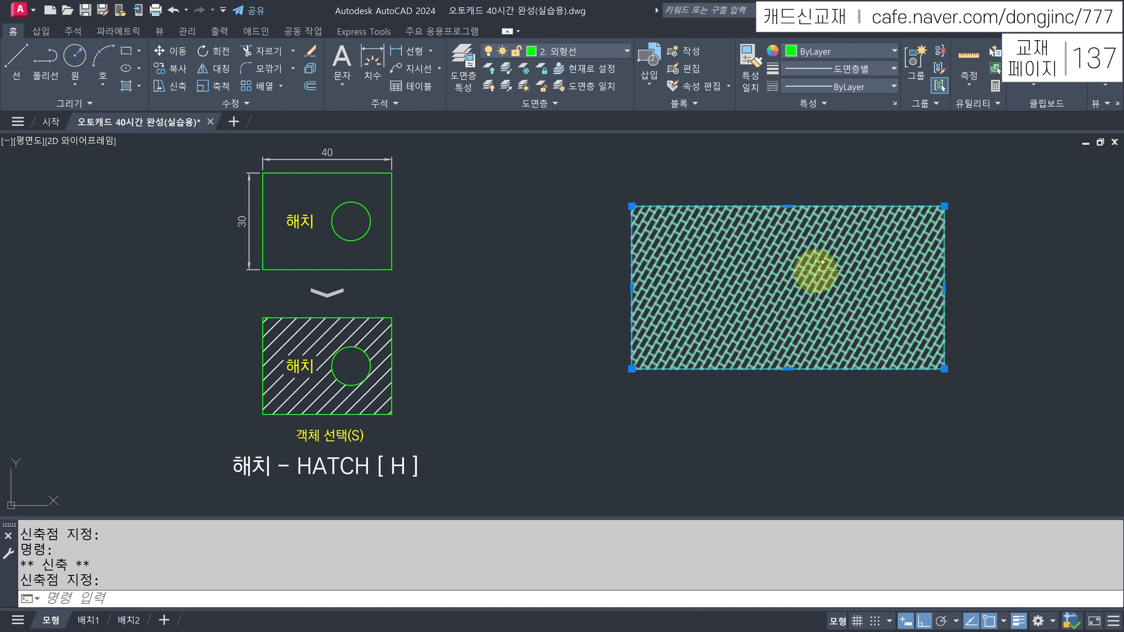
key(Escape)
click(791, 259)
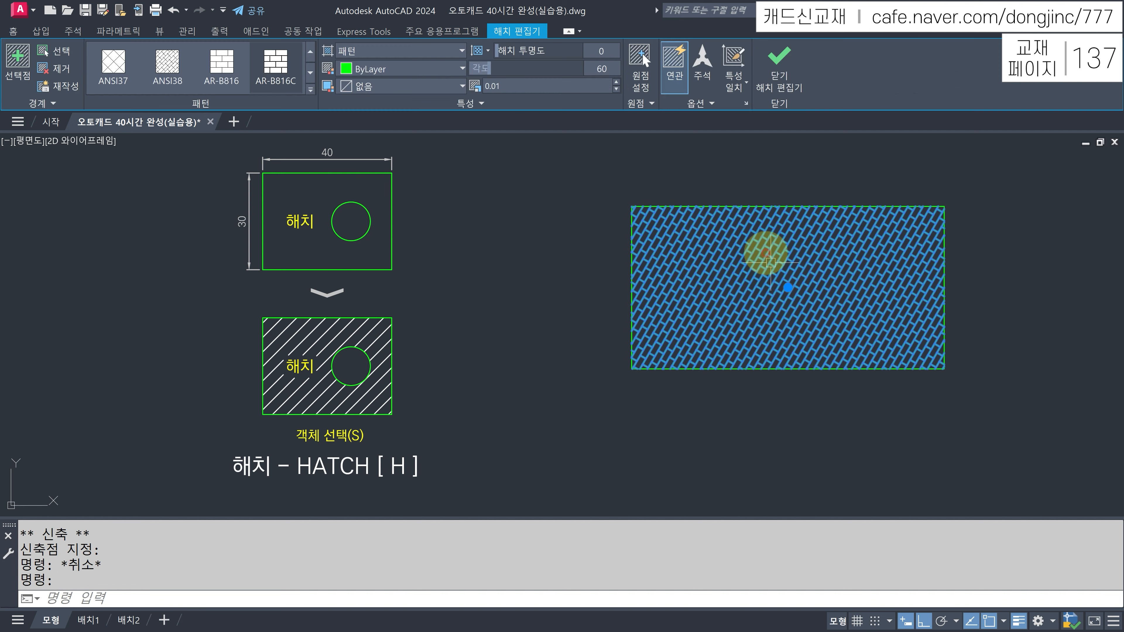
key(Delete)
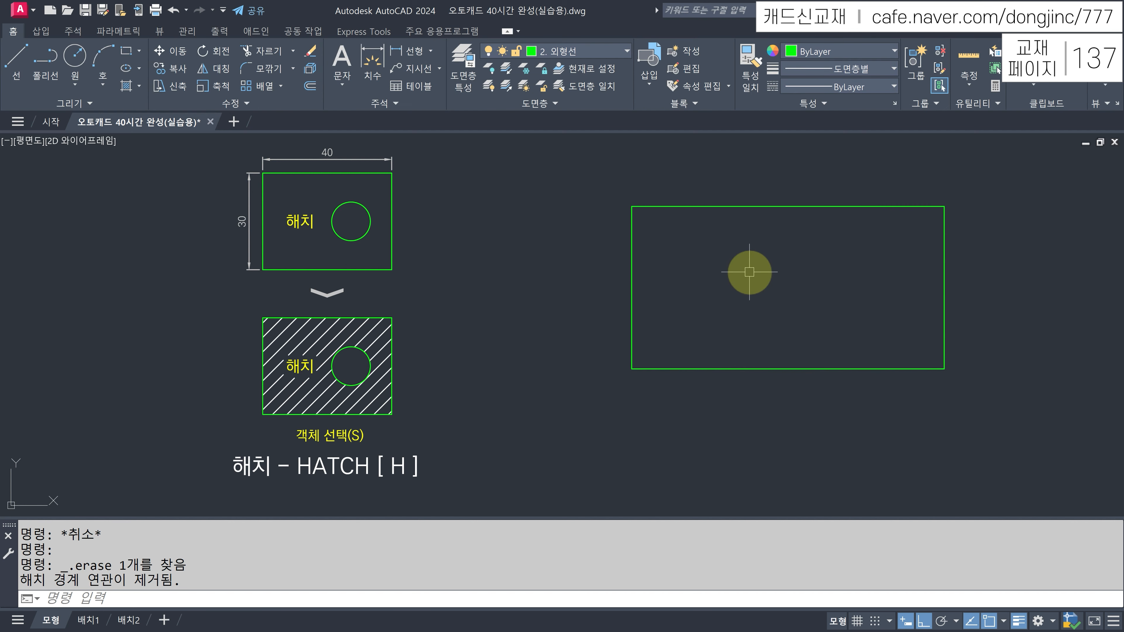
Hatch the enlarged rectangle with AR-B816C at 60 degrees and scale 0.01, with the associative option turned off.
text(h)
key(Return)
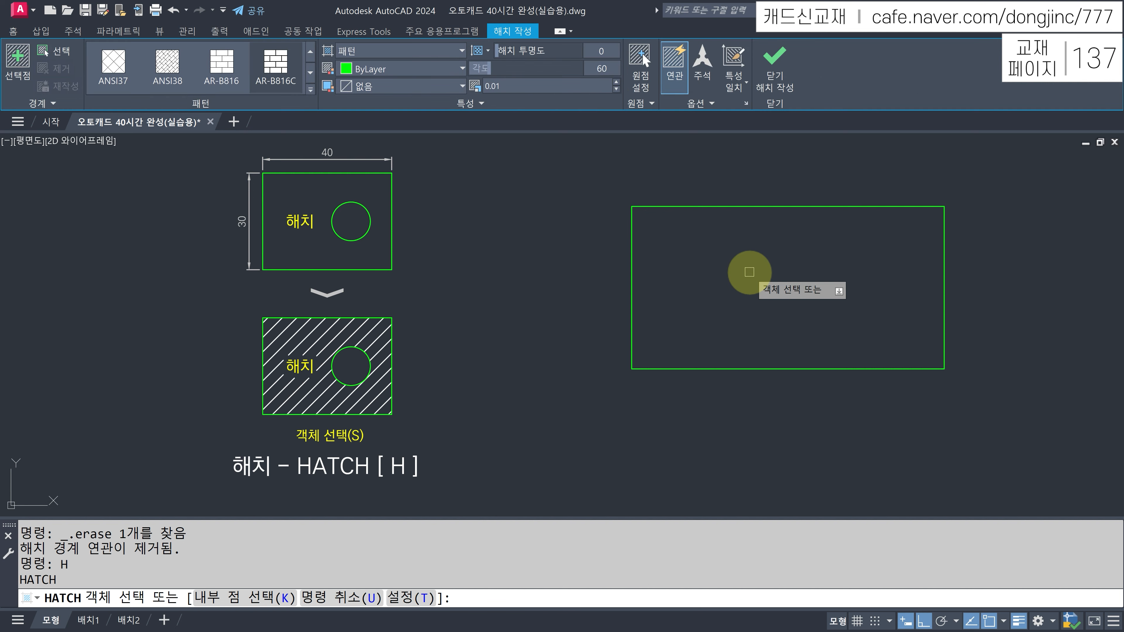
click(726, 206)
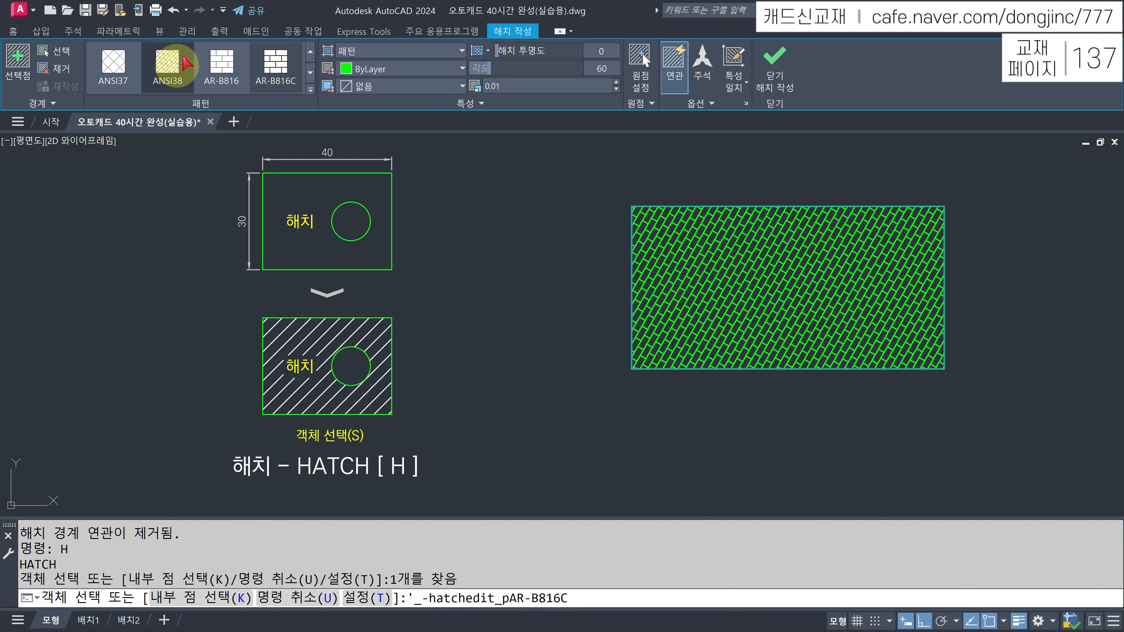
click(677, 67)
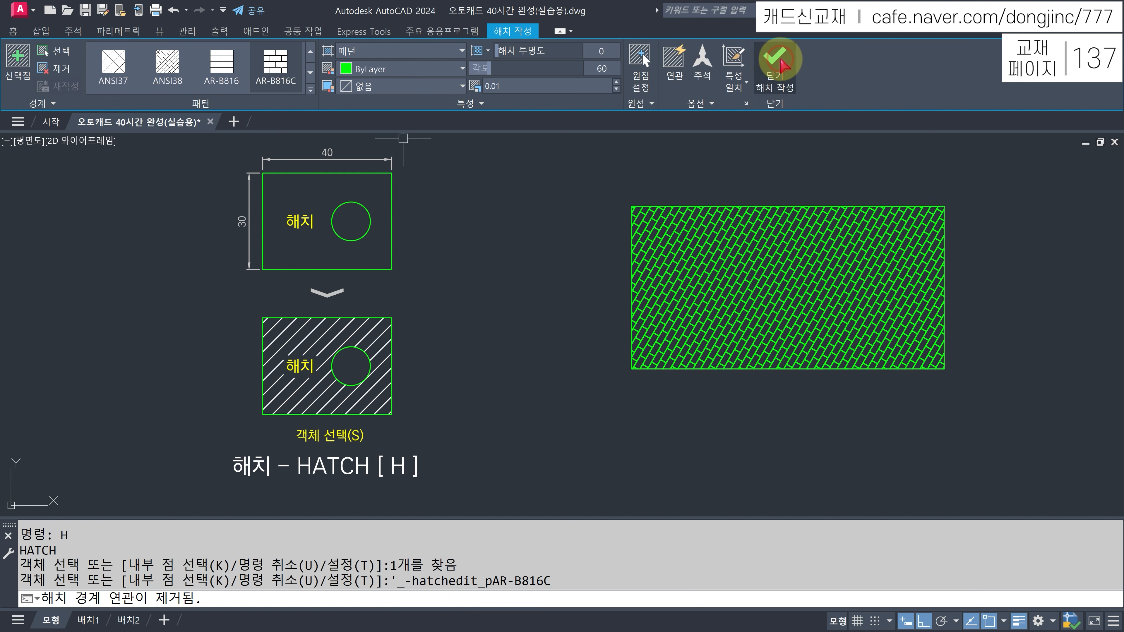
click(788, 71)
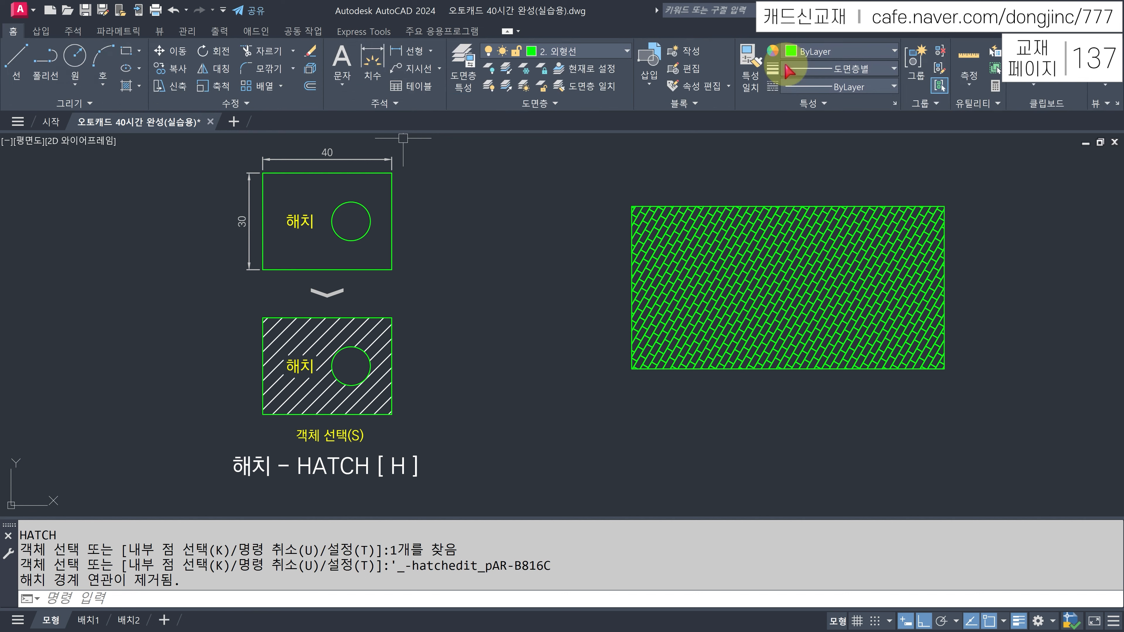
Stretch the rectangle's bottom edge downward and its left edge outward to test the non-associative hatch.
click(798, 370)
mouse_move(788, 368)
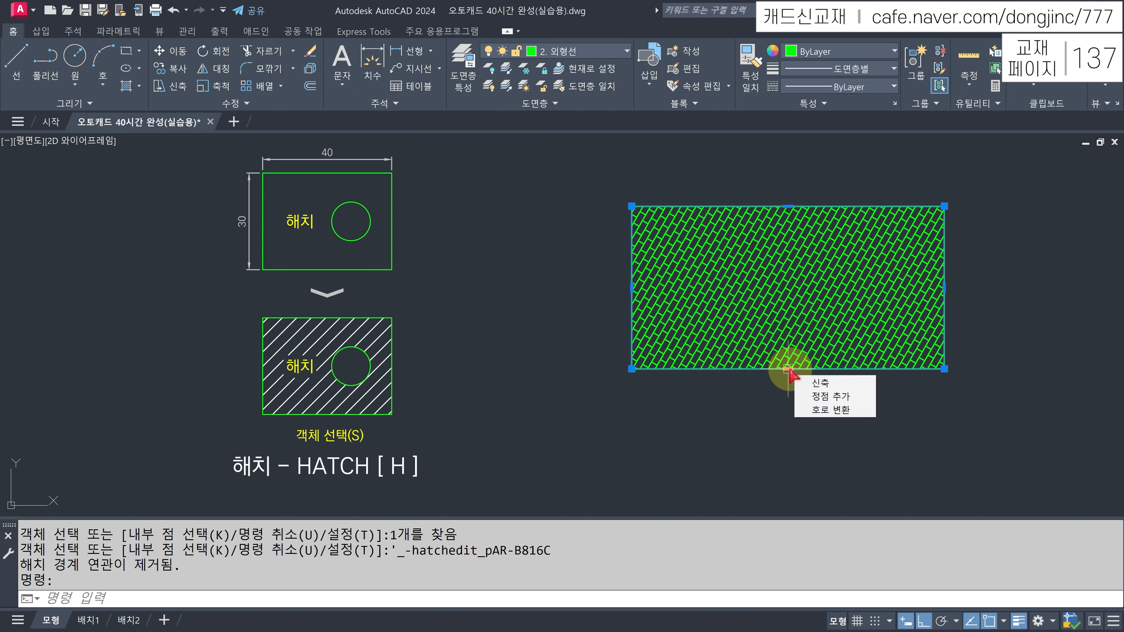
click(787, 368)
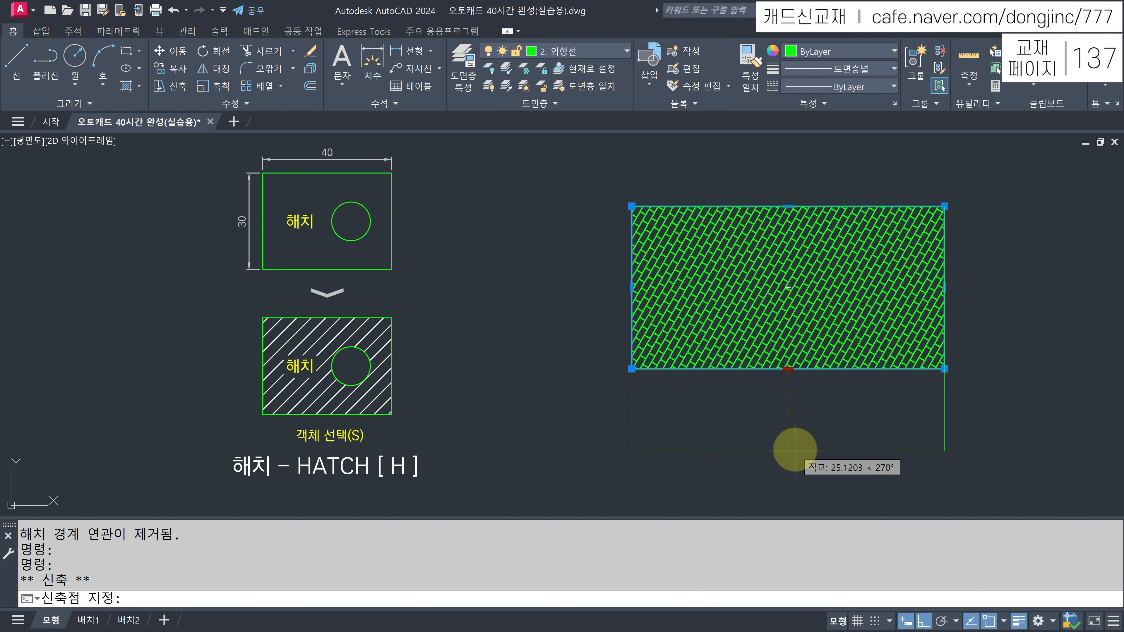
click(792, 459)
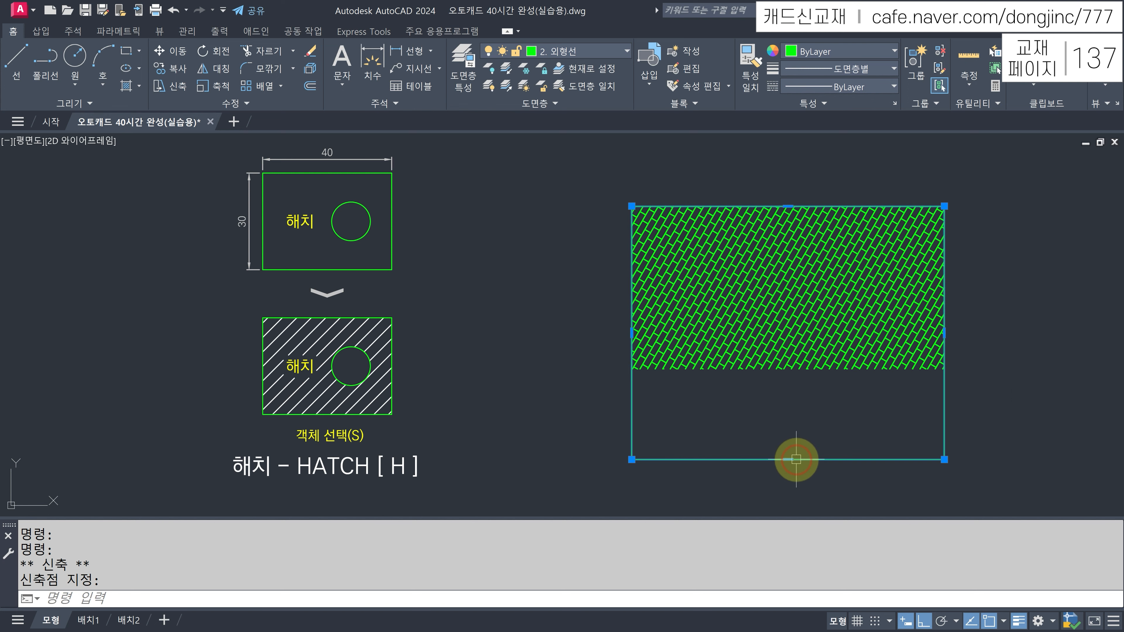
click(632, 332)
click(517, 333)
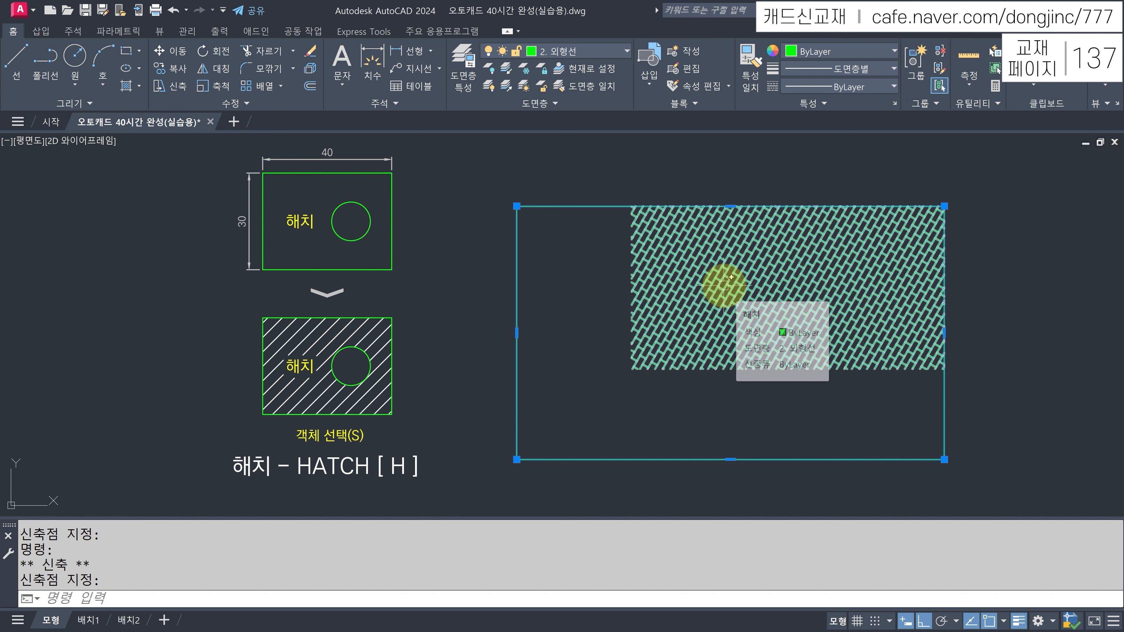
key(Escape)
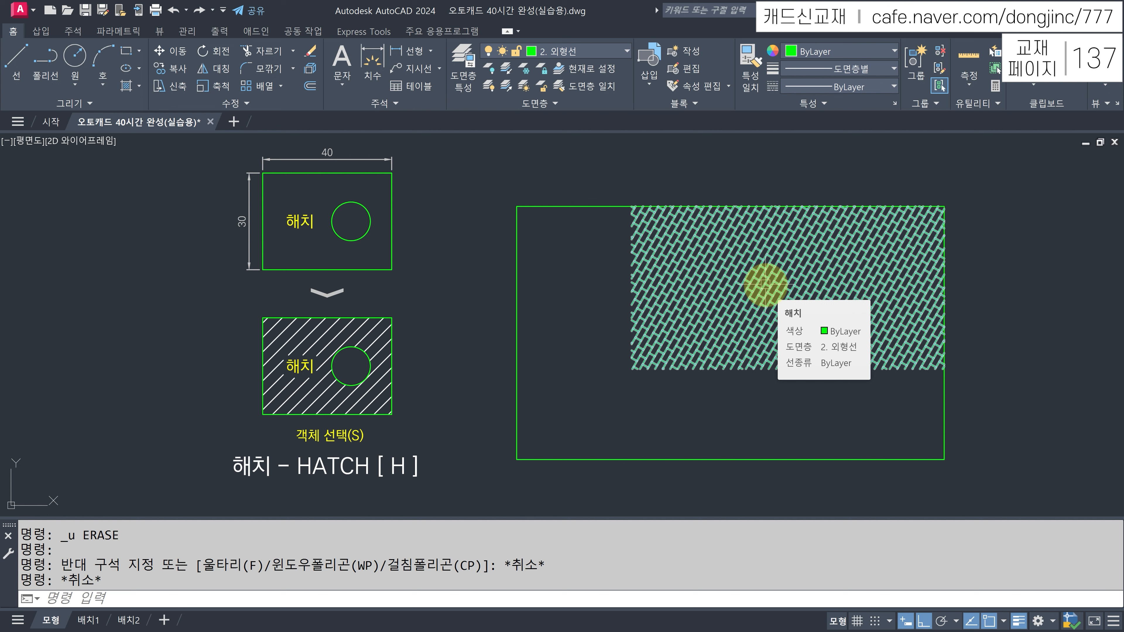
Apply the non-associative AR-B816C hatch again to the whole stretched rectangle by selecting its outline.
key(Escape)
text(H)
key(Return)
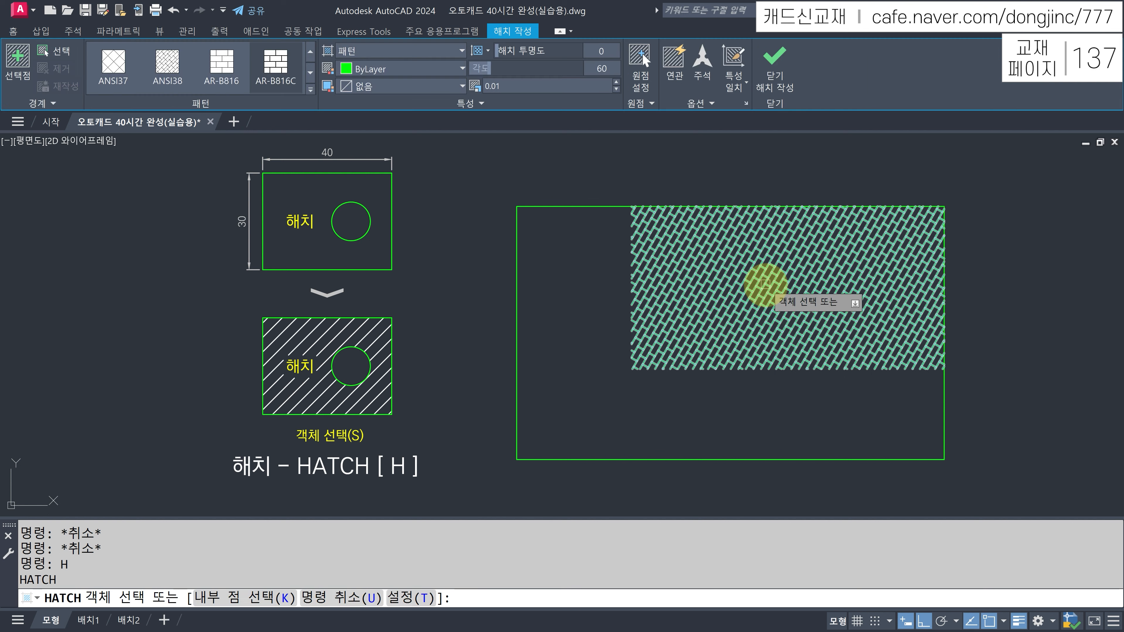
click(585, 206)
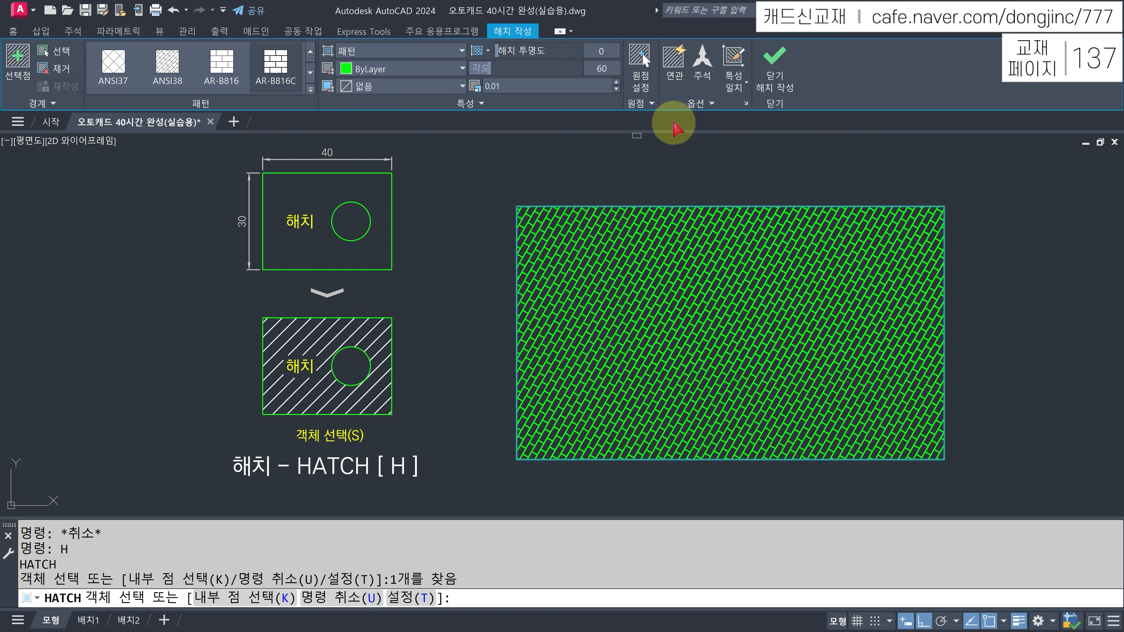
key(Escape)
Erase the stretched rectangle together with all its hatches.
click(985, 176)
click(502, 484)
text(E)
key(Return)
Draw a new rectangle of about 70 by 50 beside the example figures.
text(REC)
key(Return)
click(657, 388)
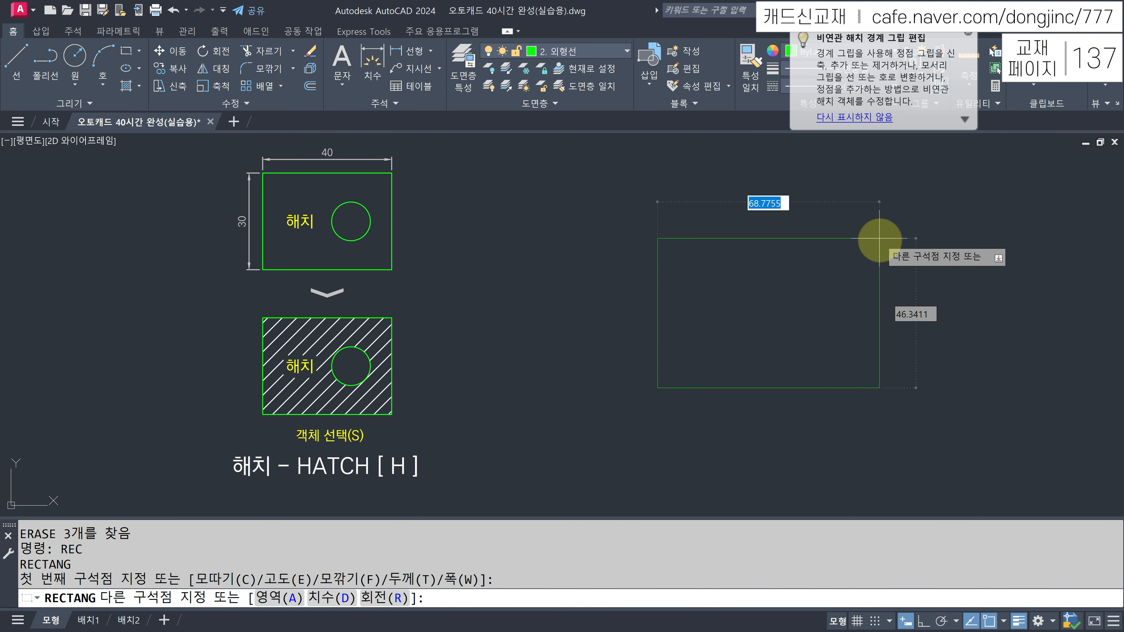
click(887, 225)
key(Escape)
Draw a circle inside the right half of the new rectangle.
text(C)
key(Return)
click(824, 303)
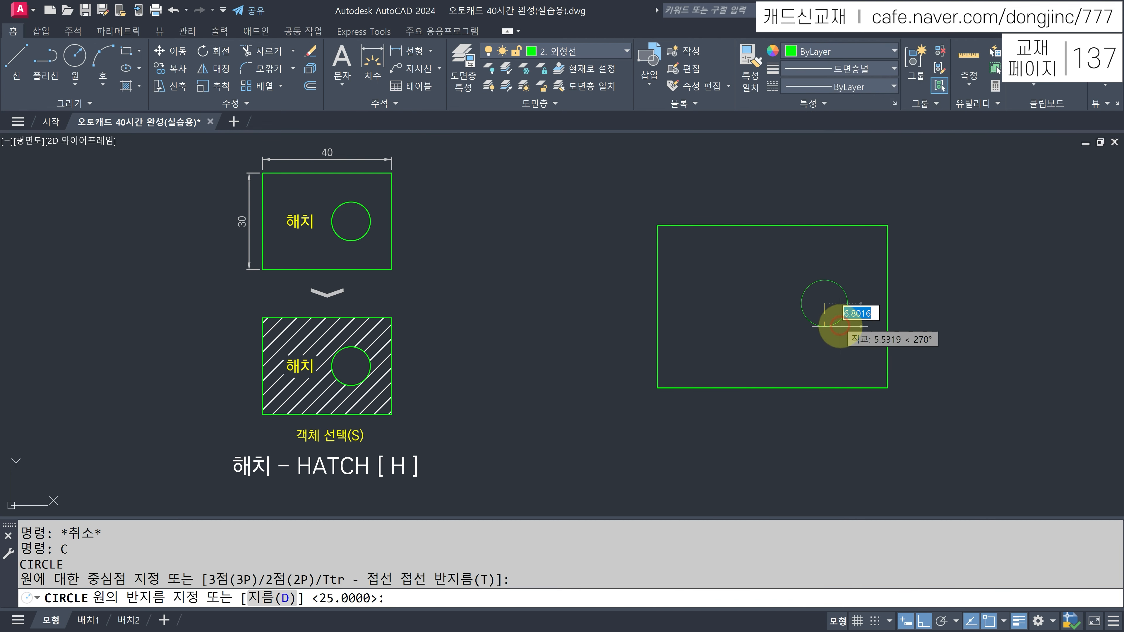
click(845, 344)
key(Escape)
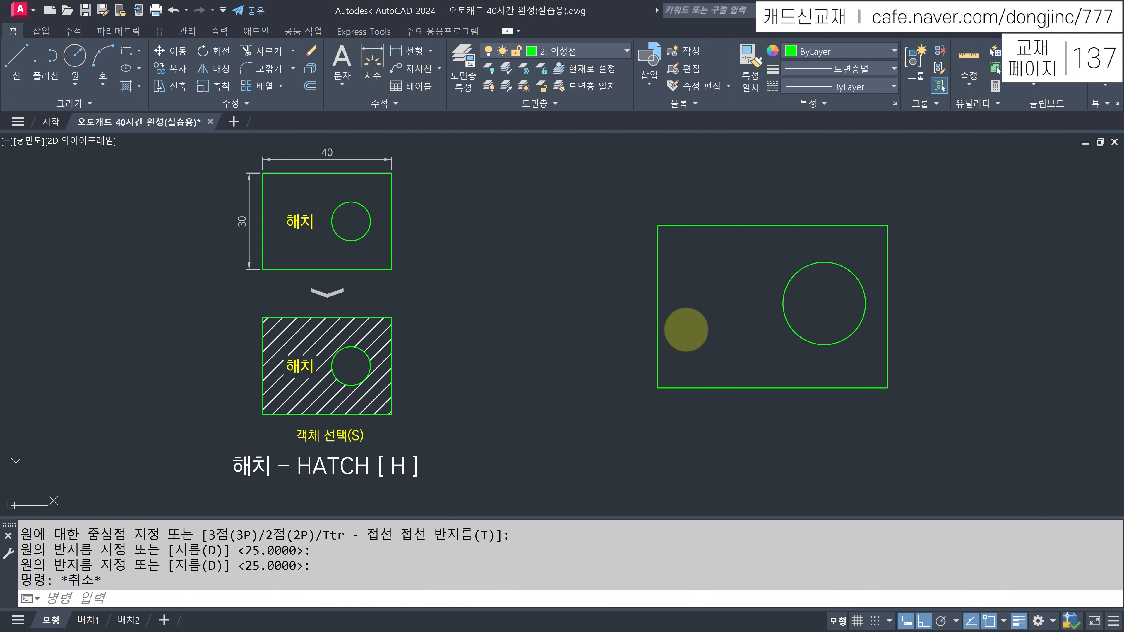
Add multiline text reading "해치" inside the rectangle, to the left of the circle.
text(T)
key(Return)
click(686, 329)
click(751, 289)
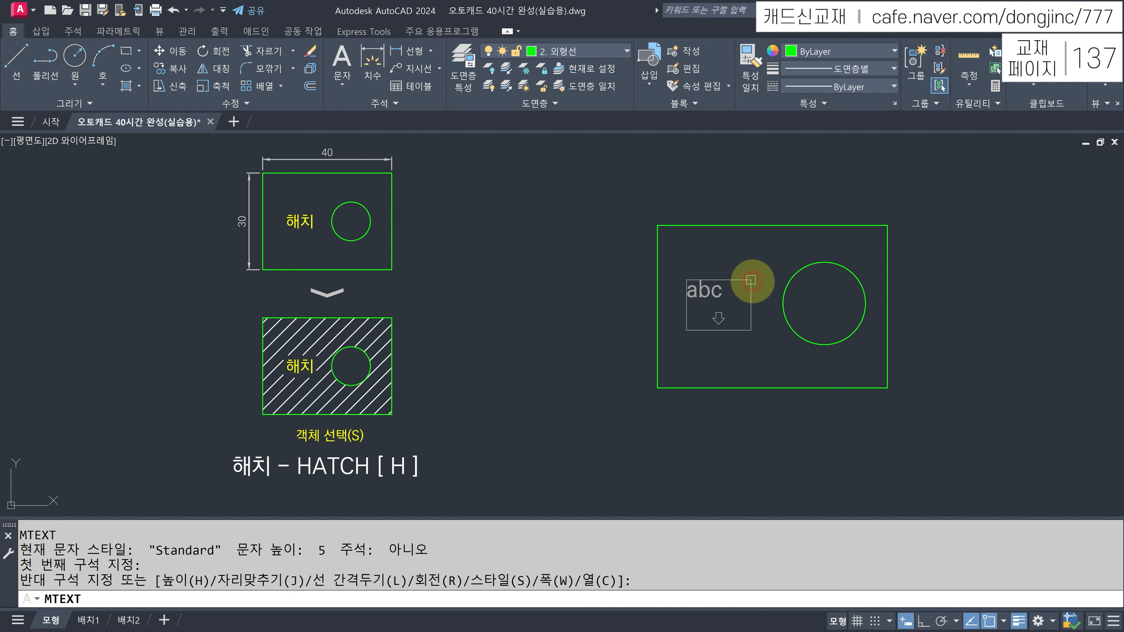
text(GOD)
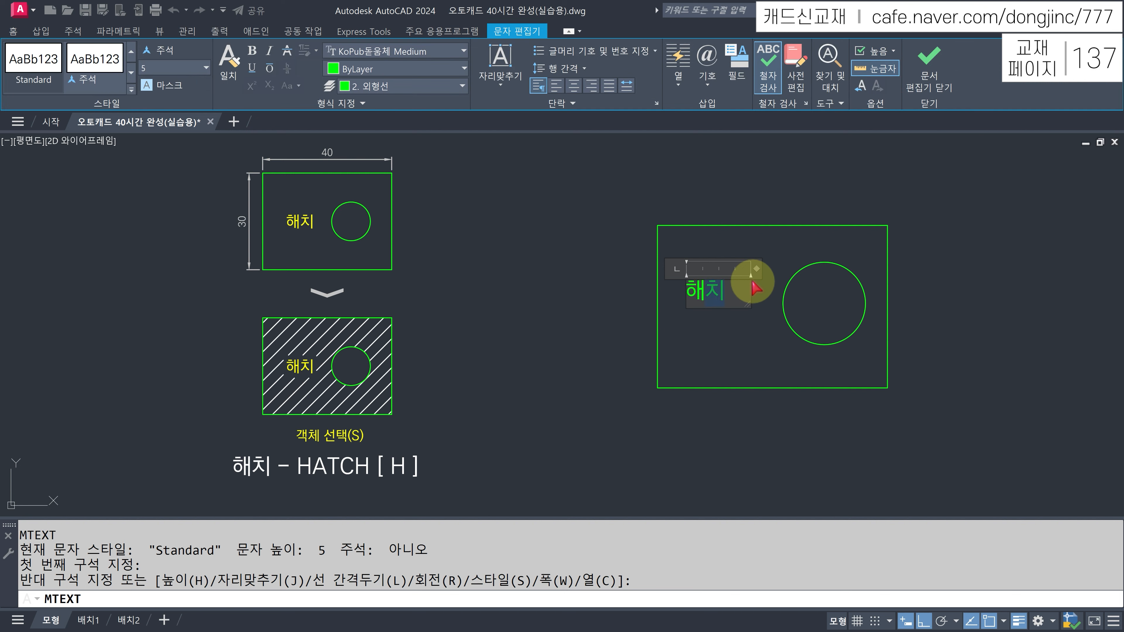
Justify the "해치" text to middle center (MC) and finish the text editing.
click(499, 79)
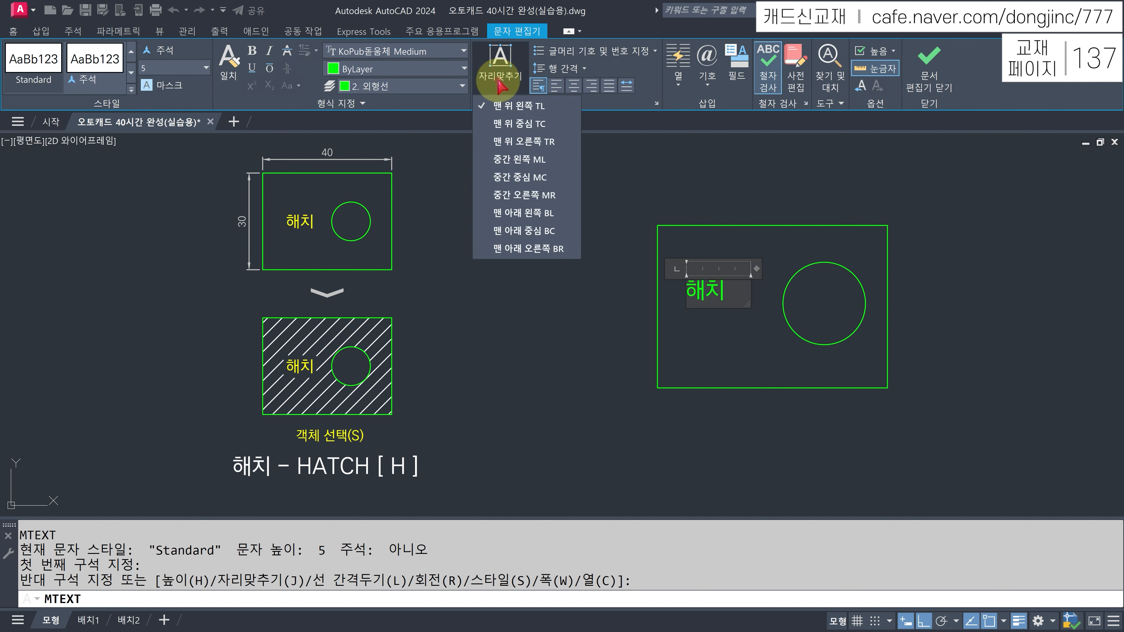
click(522, 176)
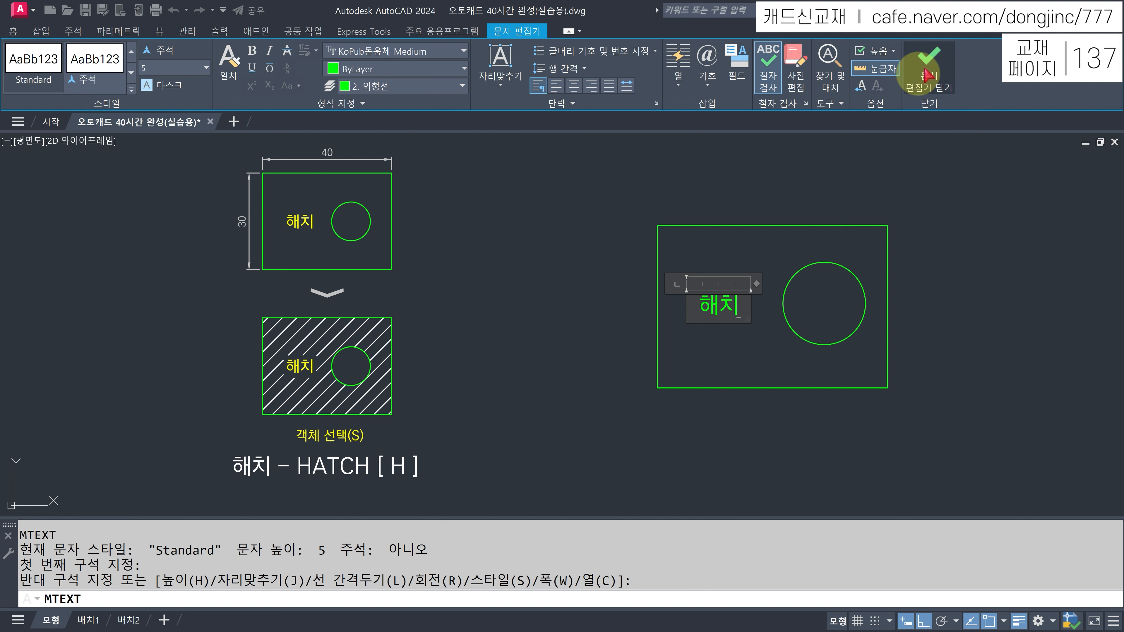
click(929, 59)
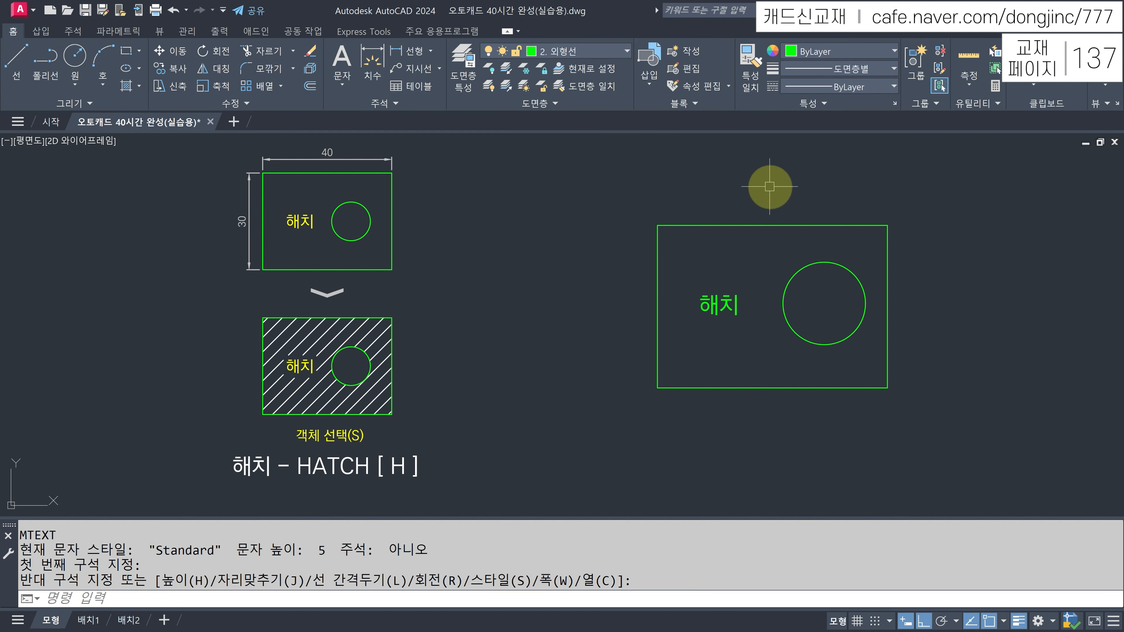
key(Escape)
key(Escape)
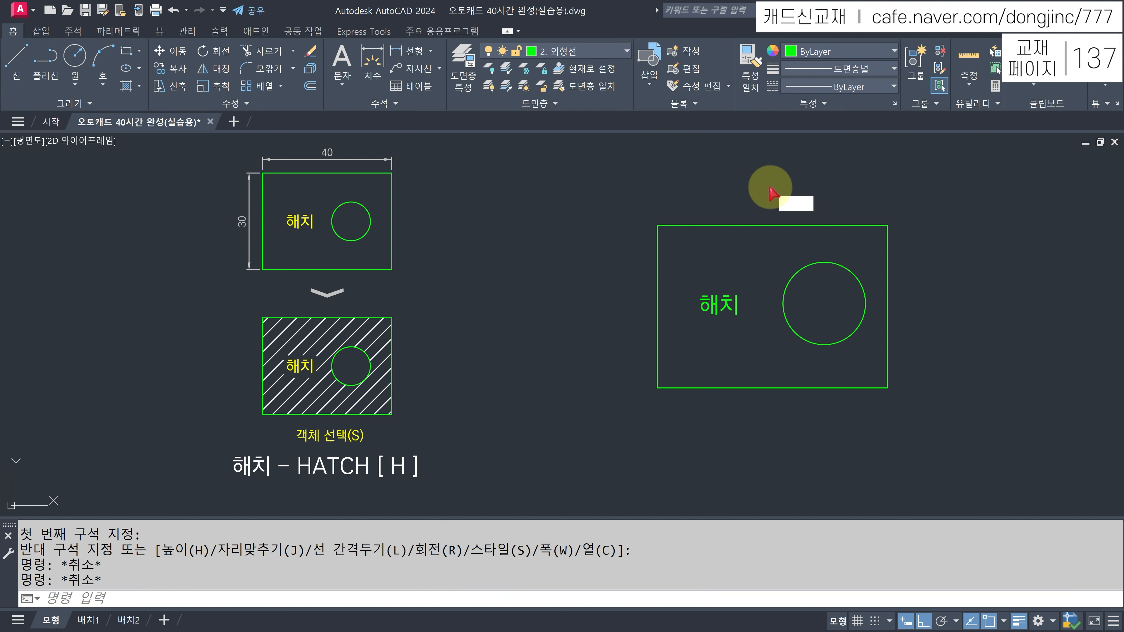
Start a hatch on the new rectangle, selecting the "해치" text and the circle as well so both stay unhatched.
text(H)
key(Return)
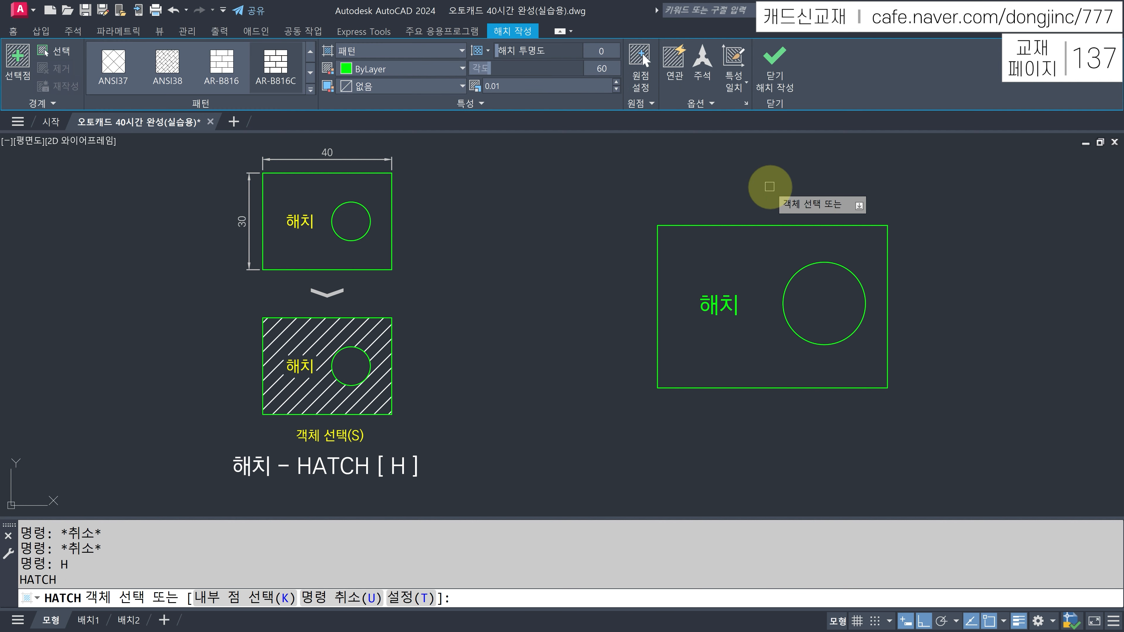
click(718, 226)
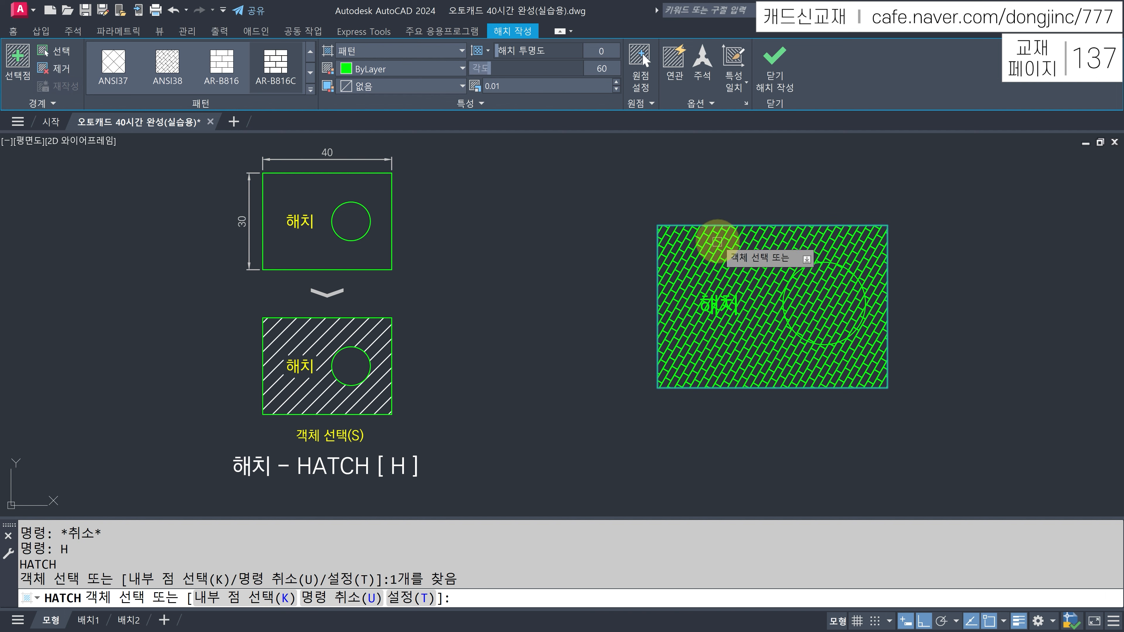
click(719, 301)
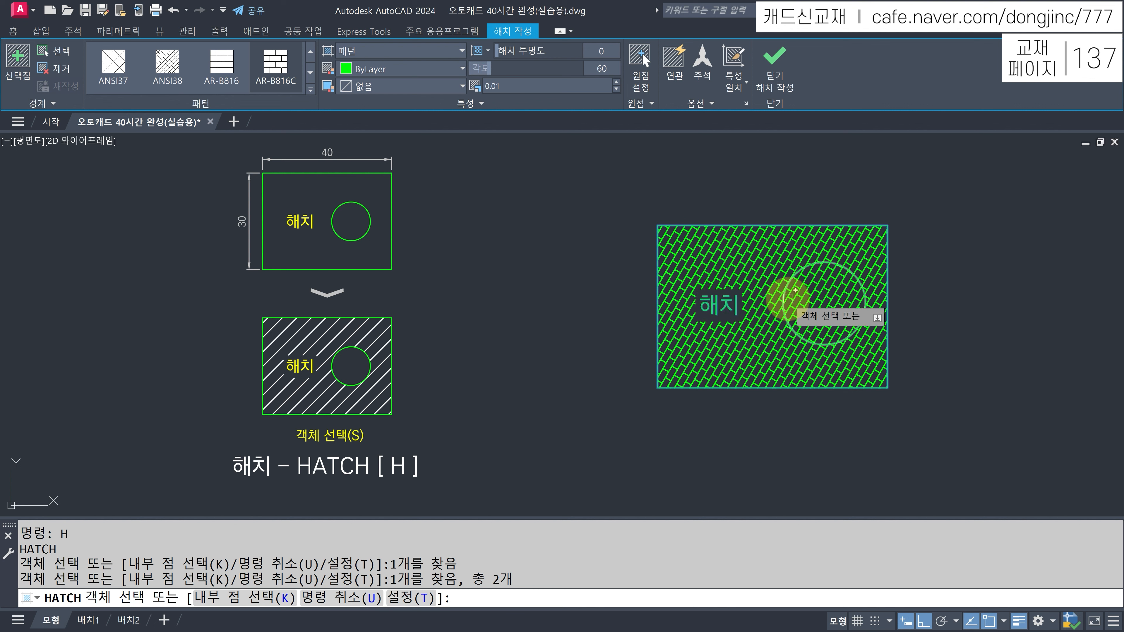
click(788, 297)
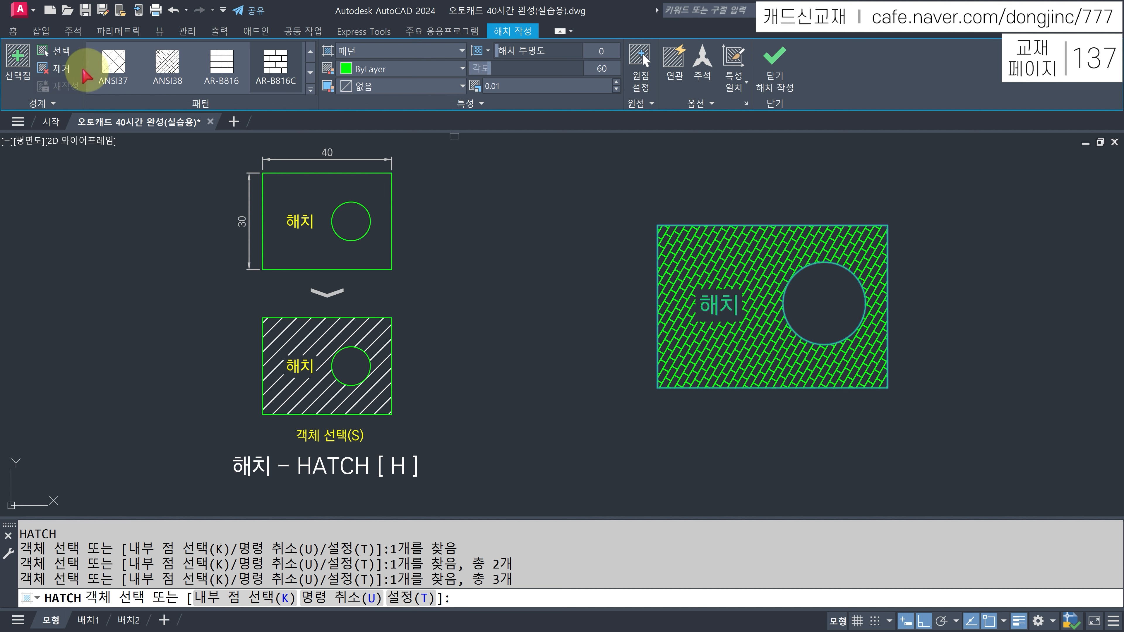
Remove the "해치" text and the circle from the hatch boundaries.
click(58, 70)
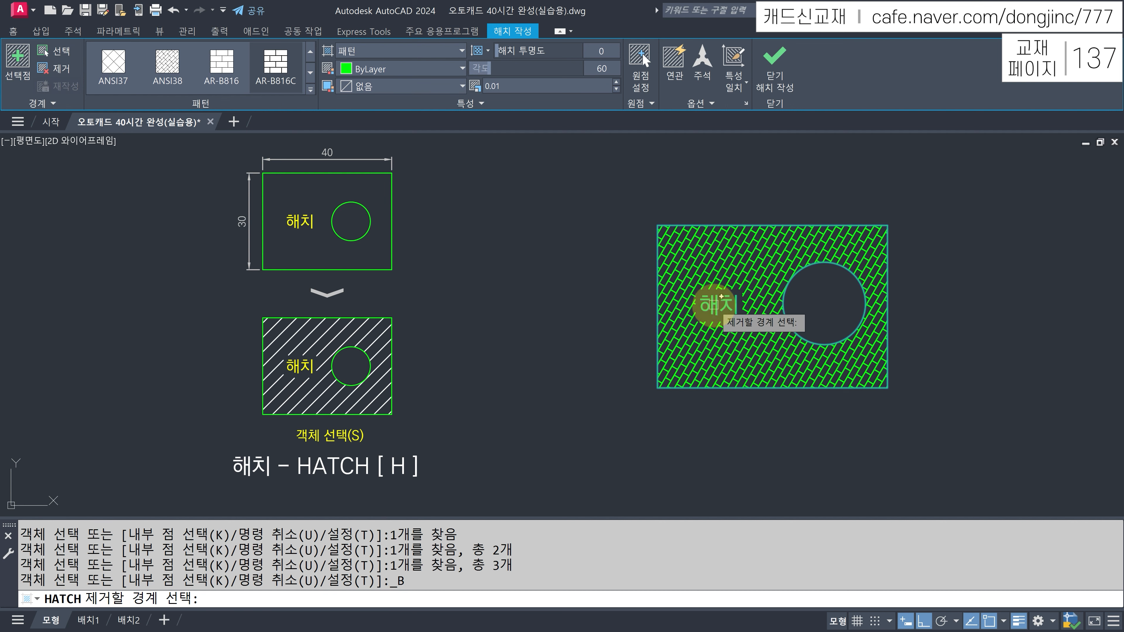
click(718, 300)
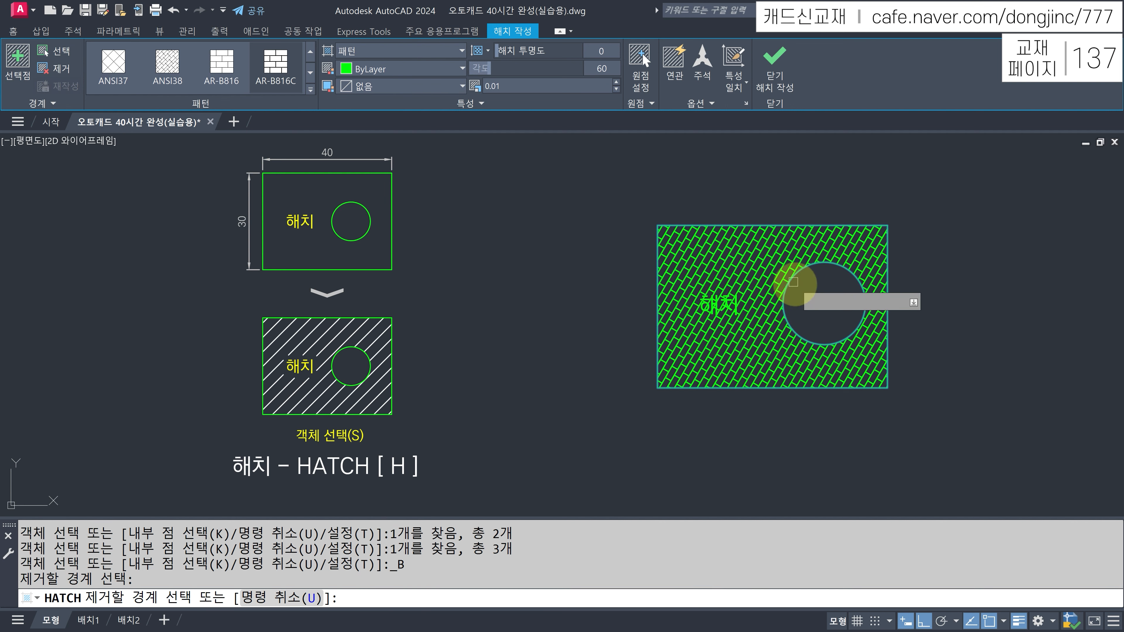
click(790, 279)
click(802, 294)
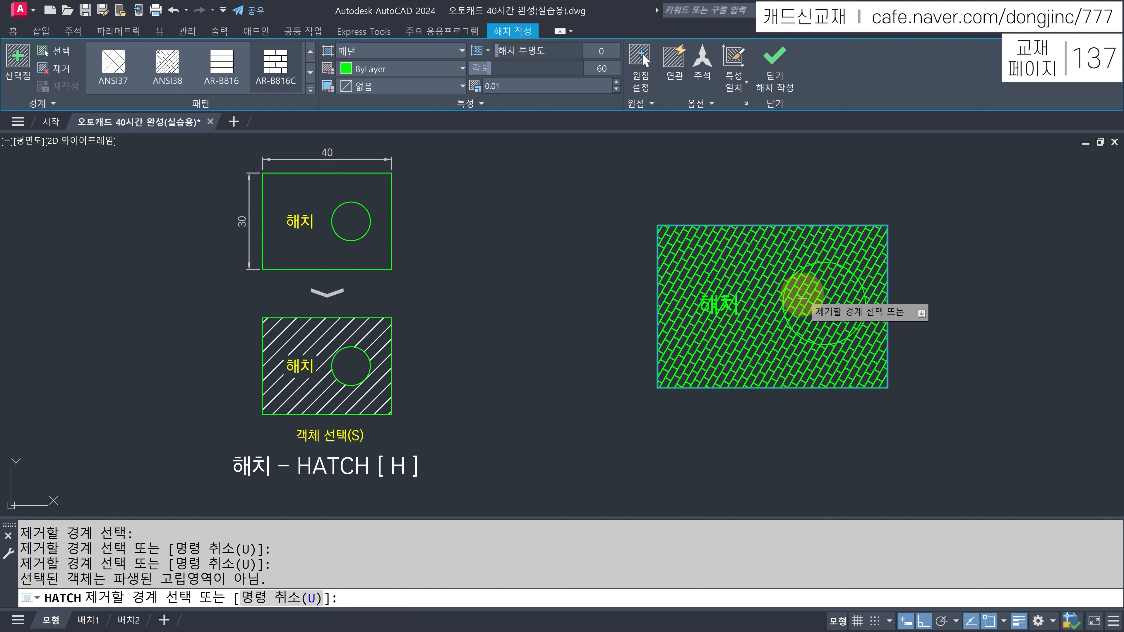
Add the "해치" text and the circle back as hatch boundary objects, and deselect both again.
click(113, 64)
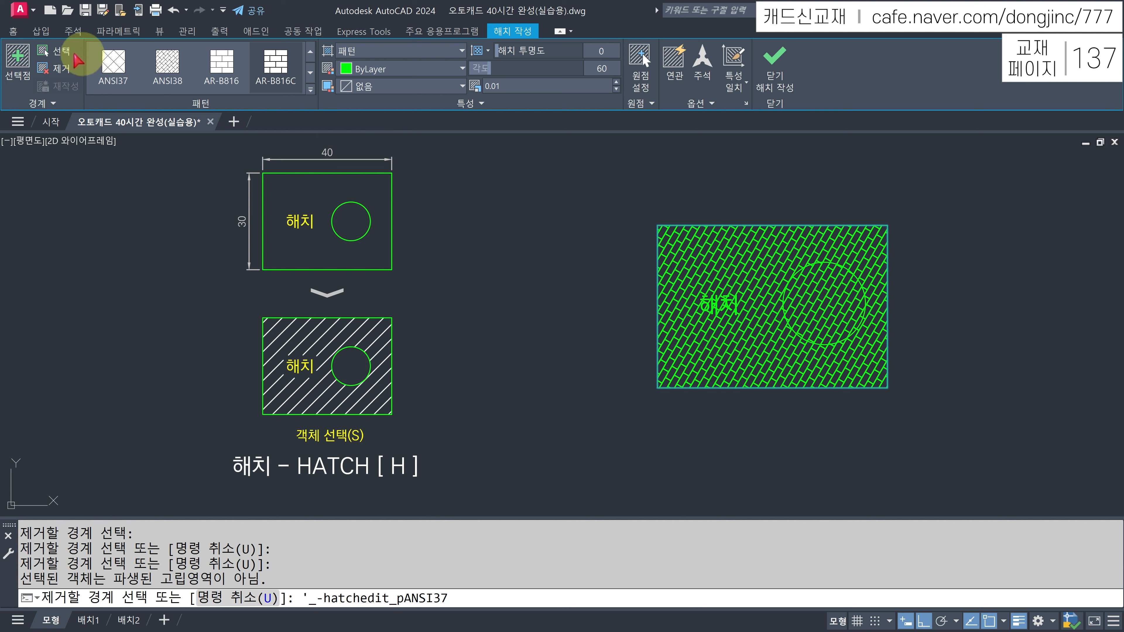
click(62, 53)
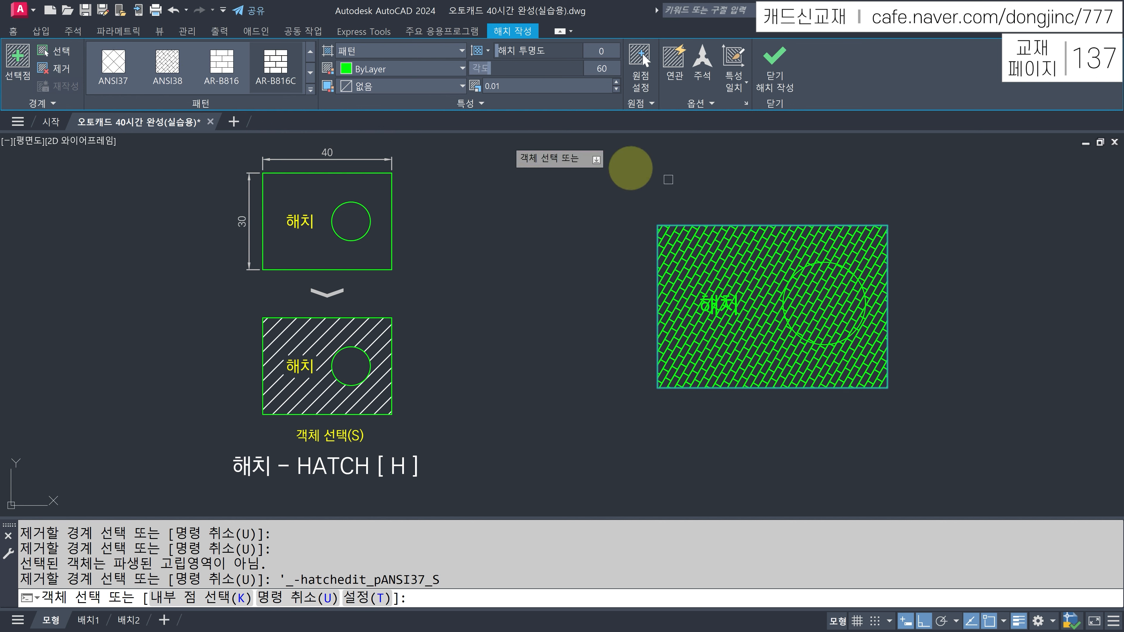
click(734, 296)
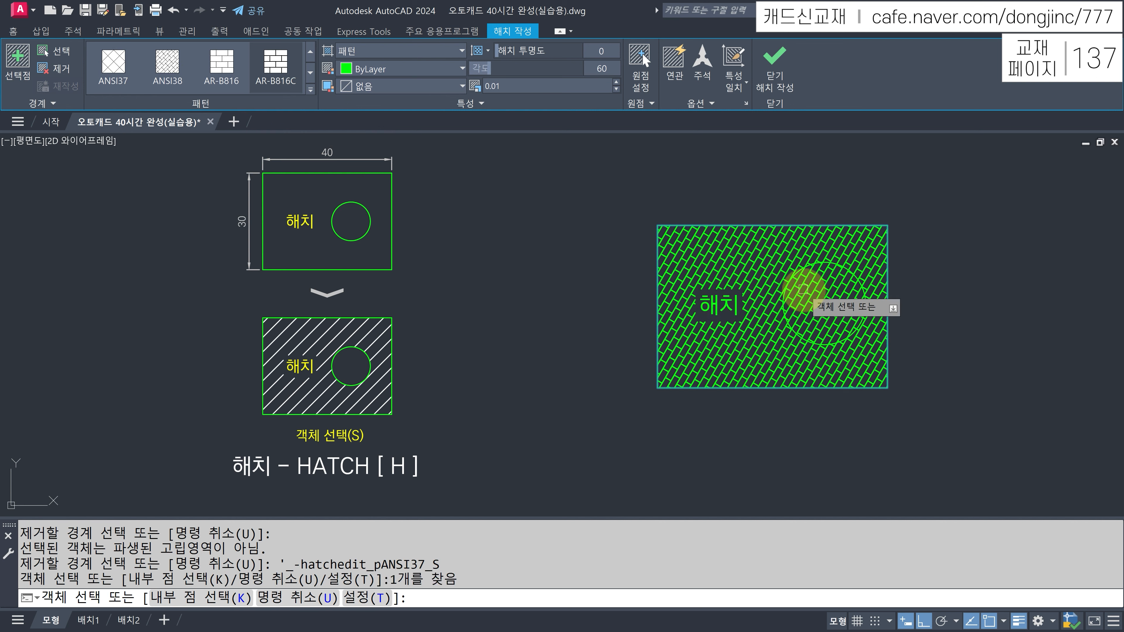
click(785, 288)
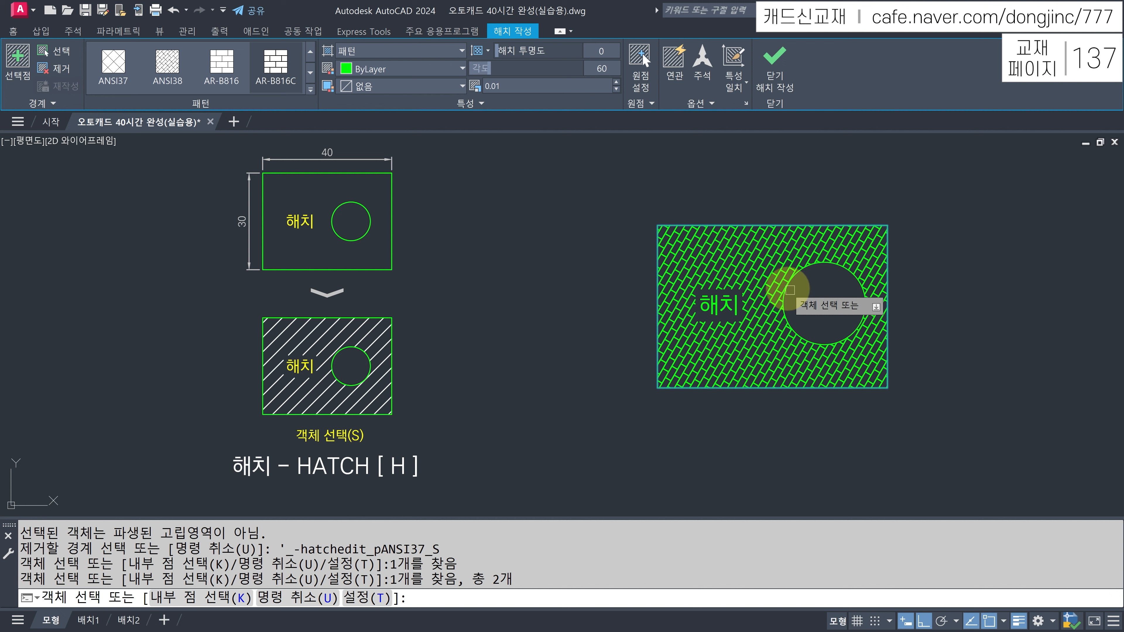
click(793, 279)
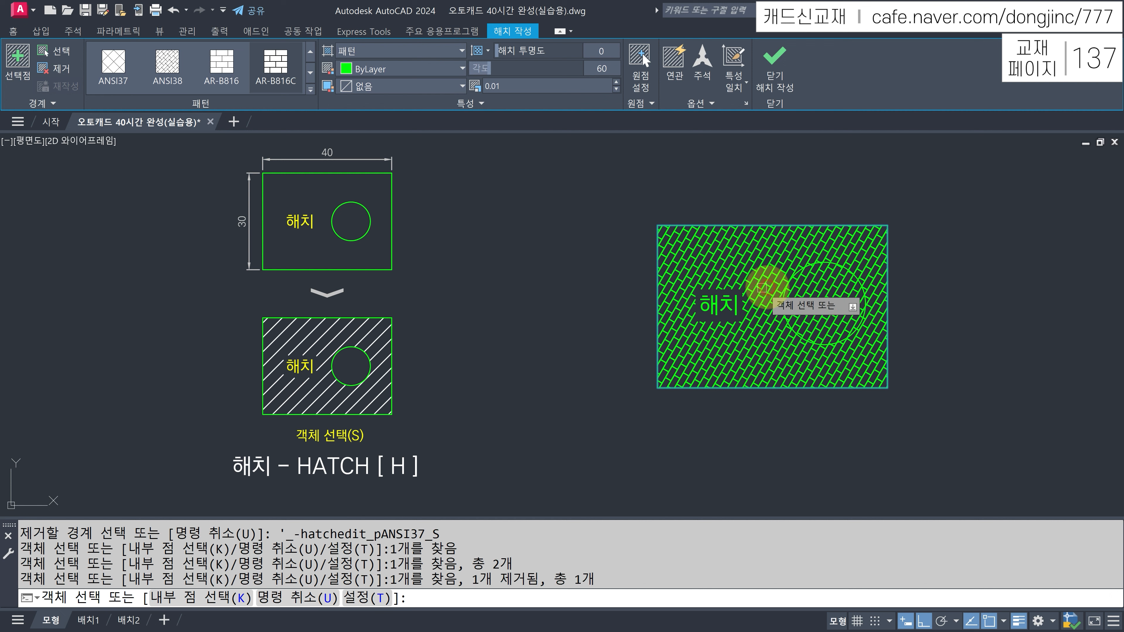
click(720, 301)
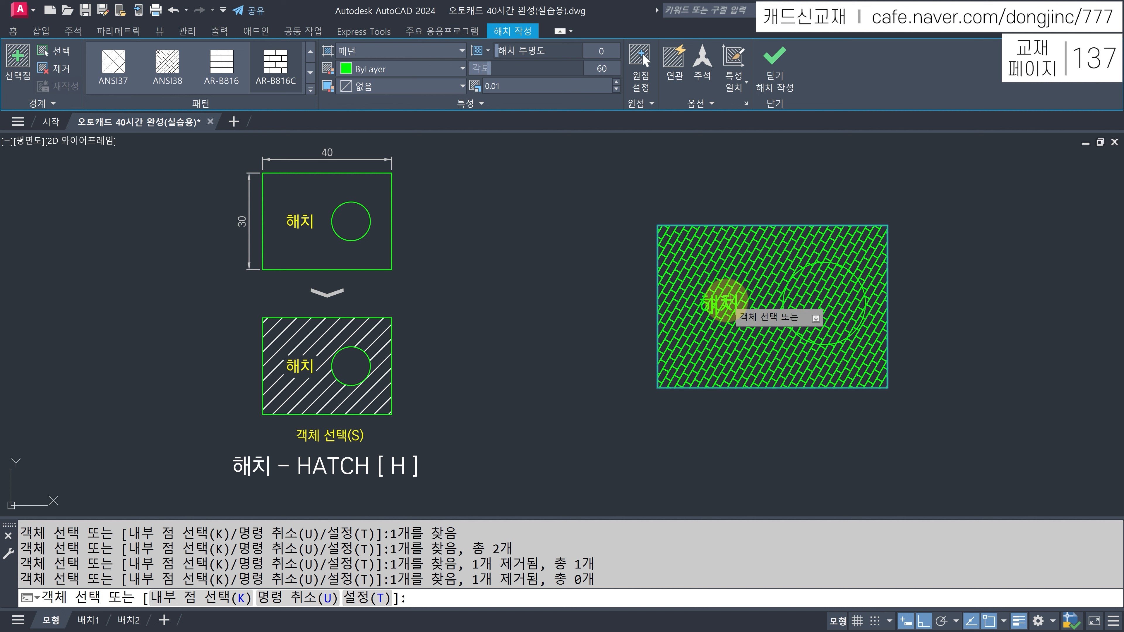
Repeat selecting the text and circle as boundary objects, and take both out of the selection.
click(728, 299)
click(787, 293)
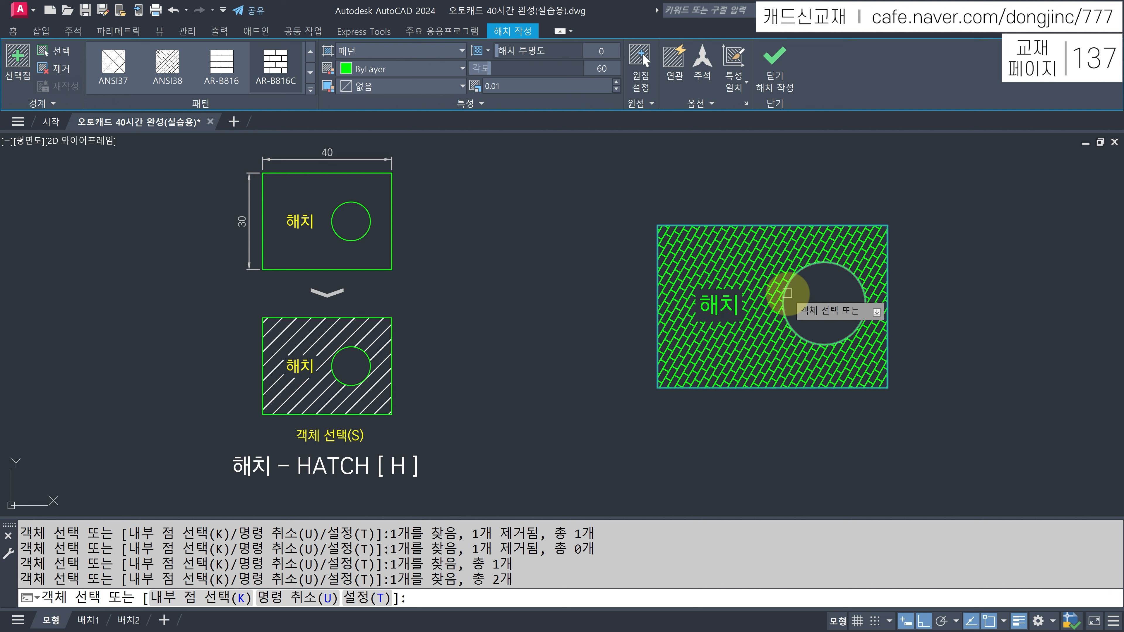
shift+click(785, 293)
shift+click(727, 302)
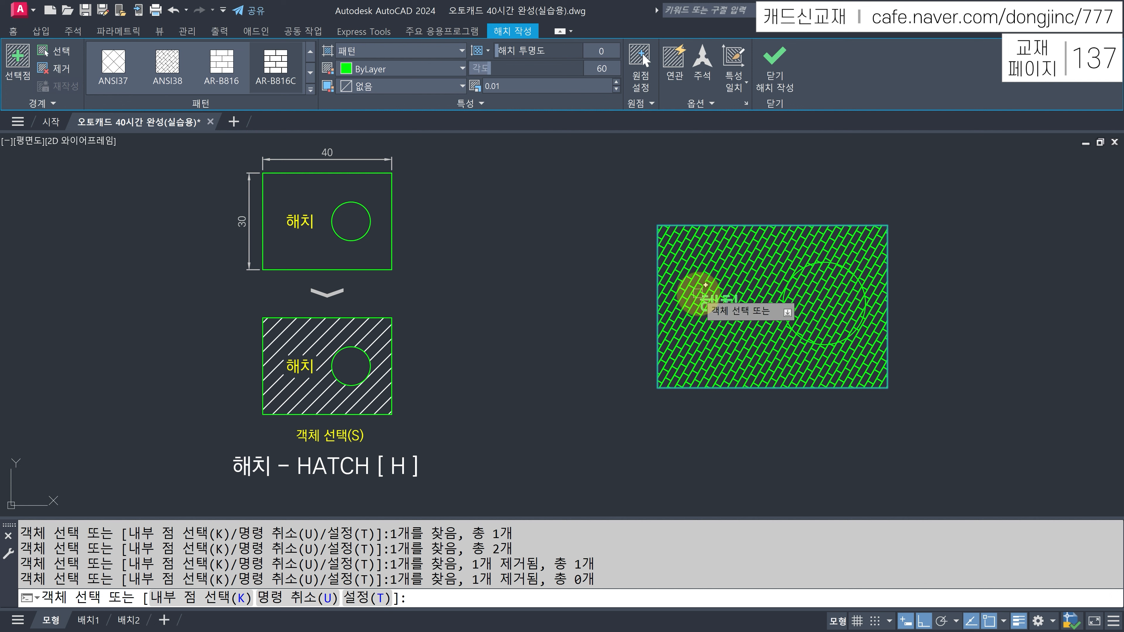
Change the hatch pattern to USER and set its line spacing to 1.
click(113, 64)
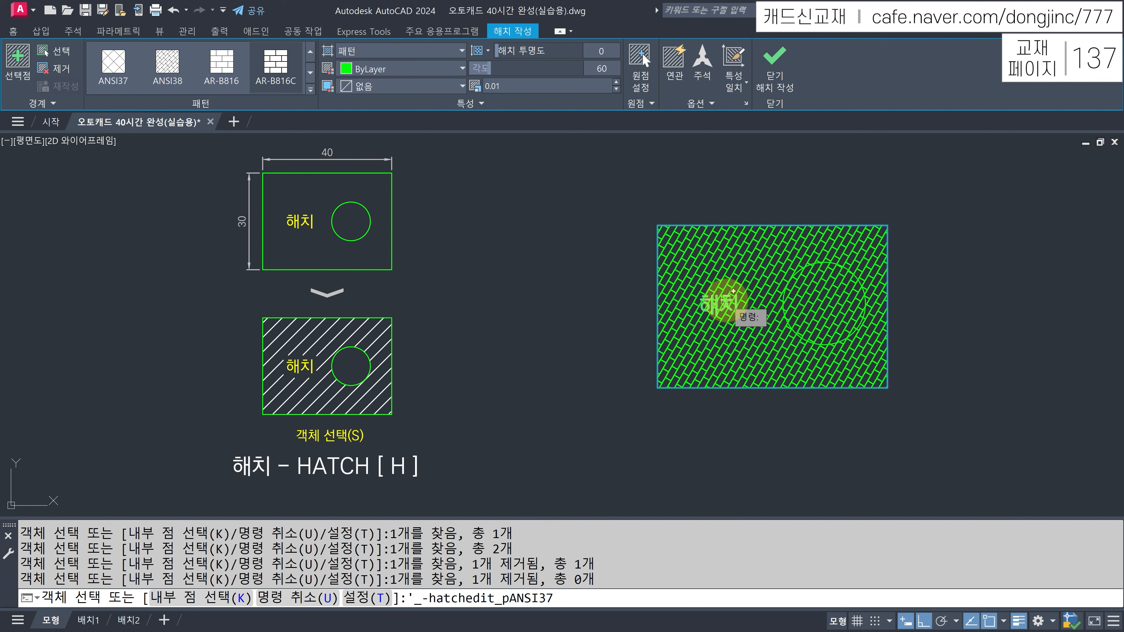
click(311, 90)
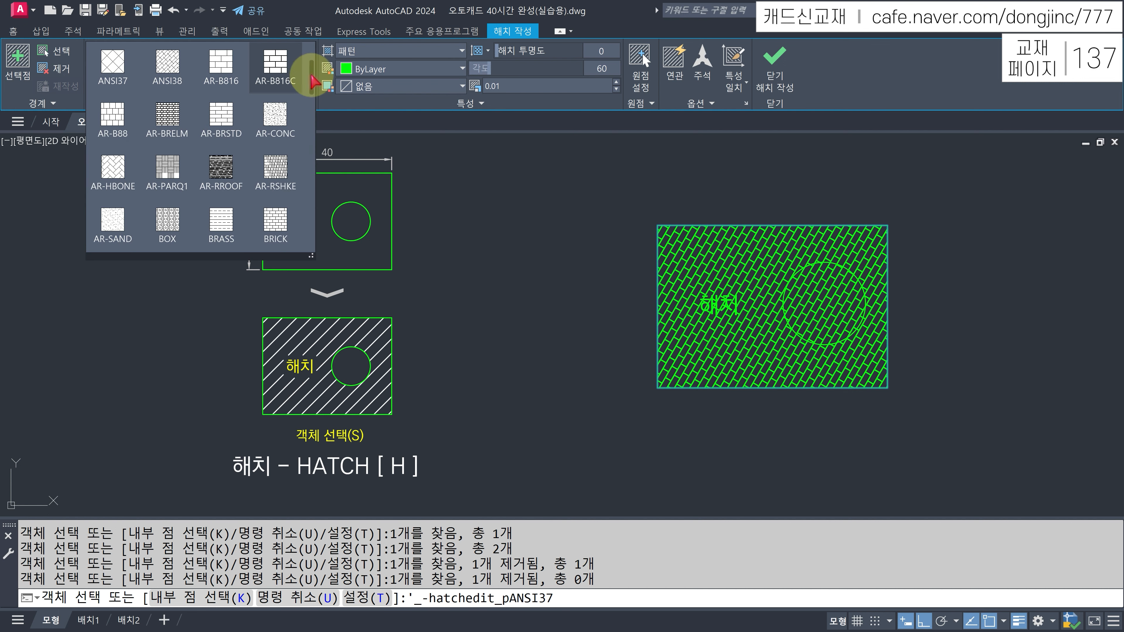
drag(311, 76, 311, 243)
click(111, 222)
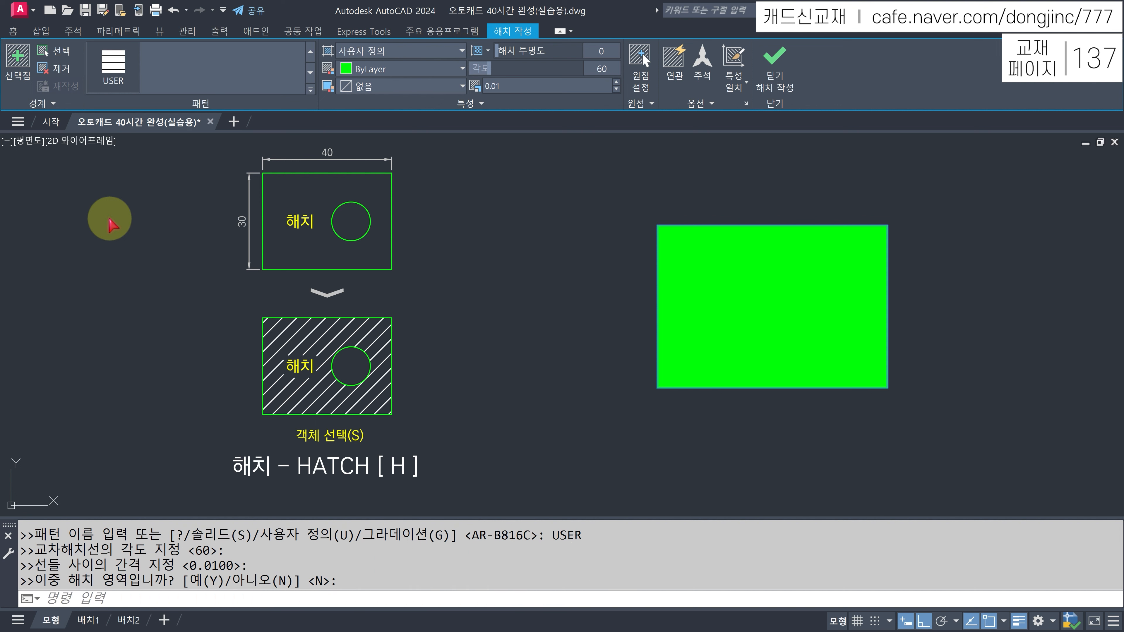
click(504, 86)
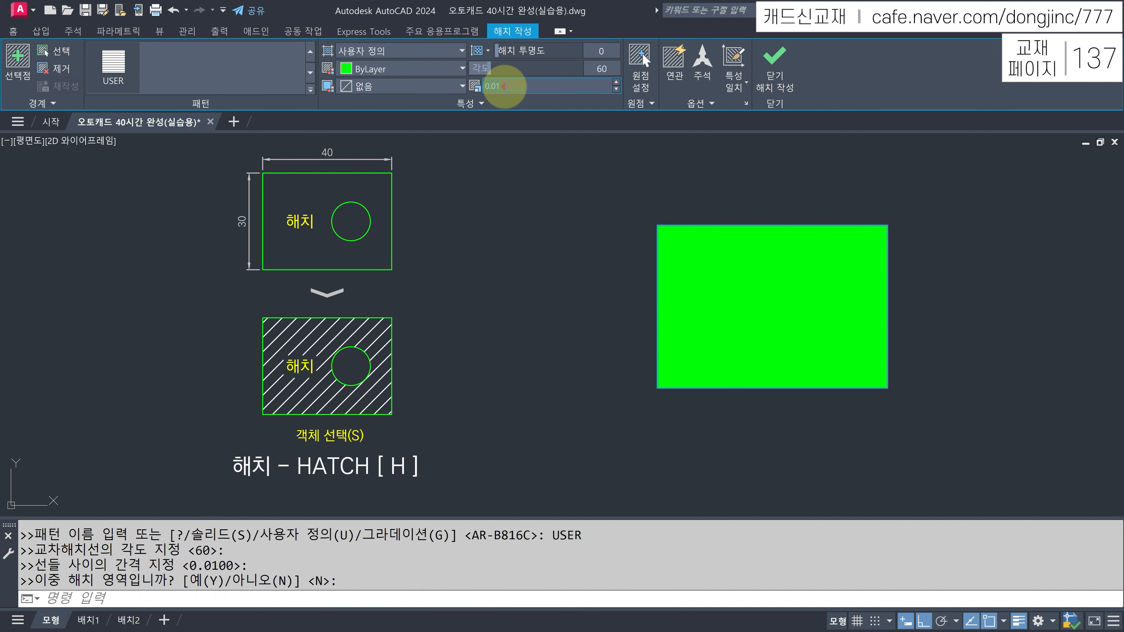
key(Return)
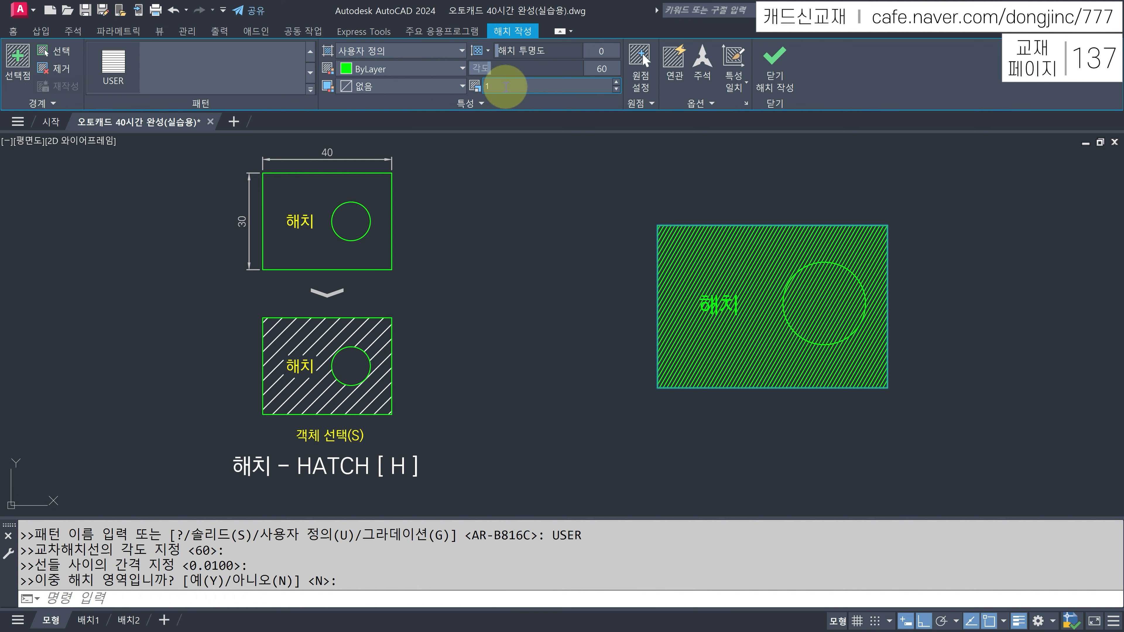
Set the USER hatch's line spacing to 2 and its angle to 0.
click(505, 87)
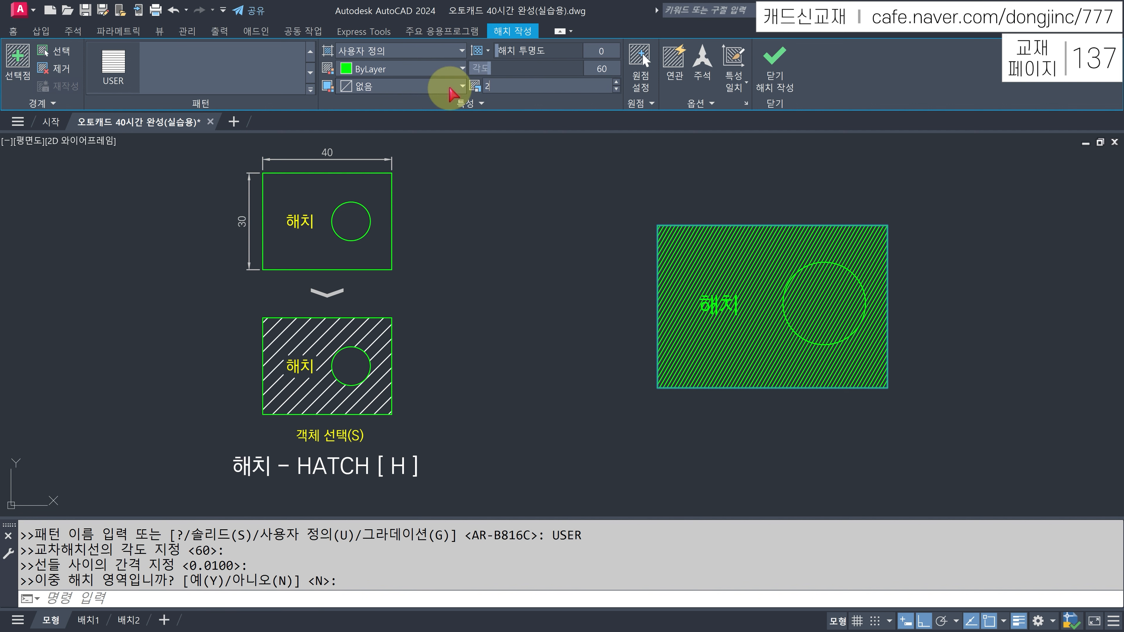
key(Return)
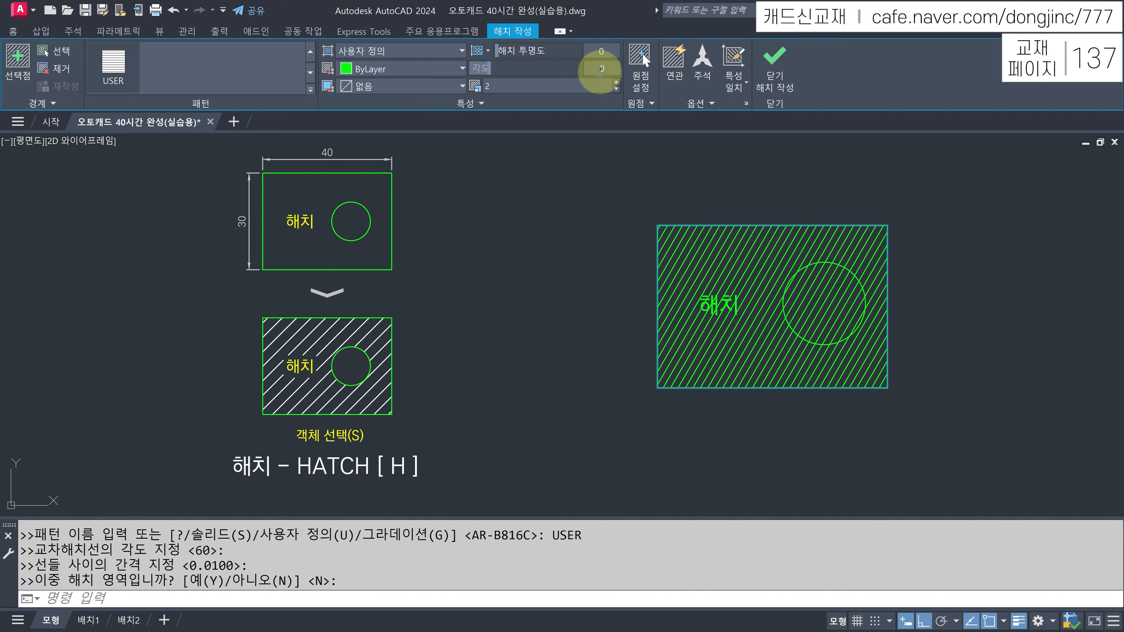
click(601, 70)
text(0)
key(Return)
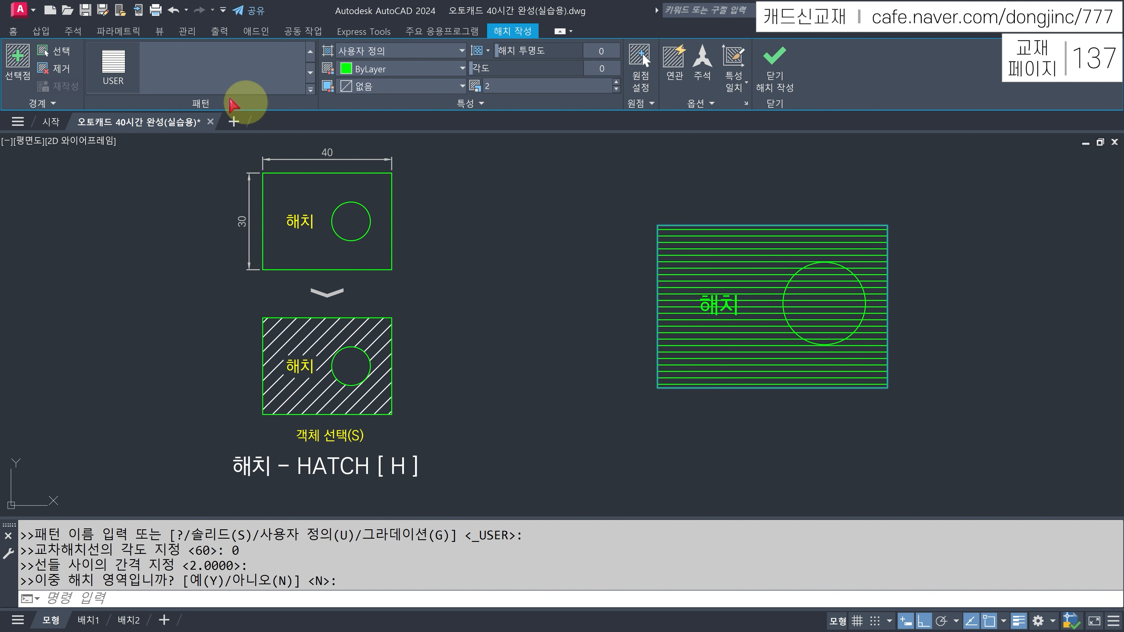
Turn on the double (이중) option so the USER hatch lines cross each other.
click(116, 62)
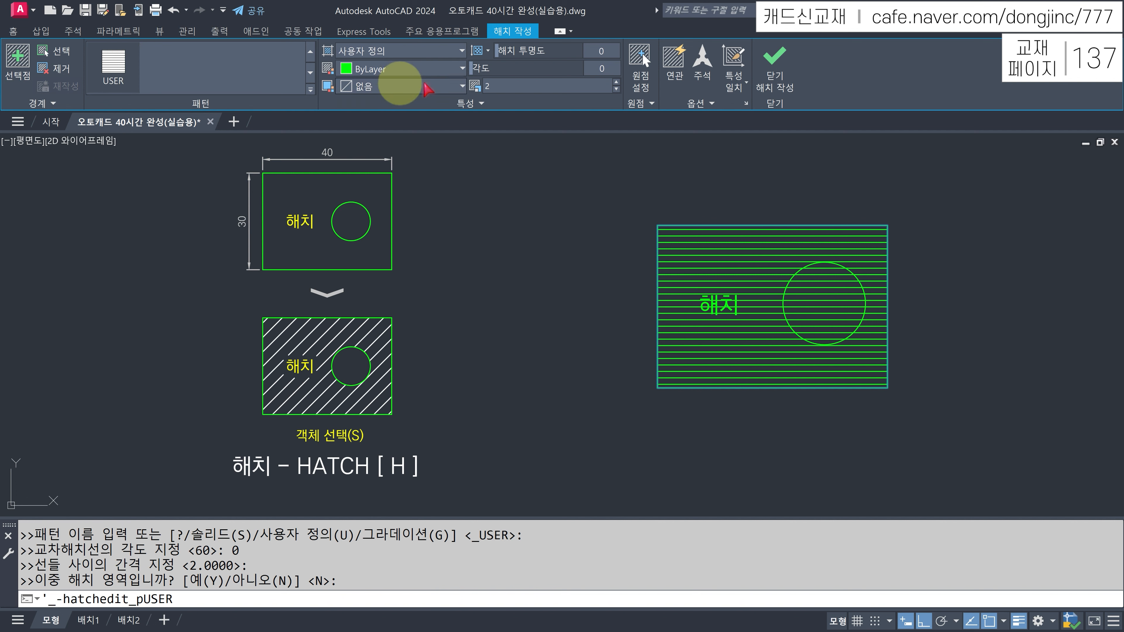
click(482, 105)
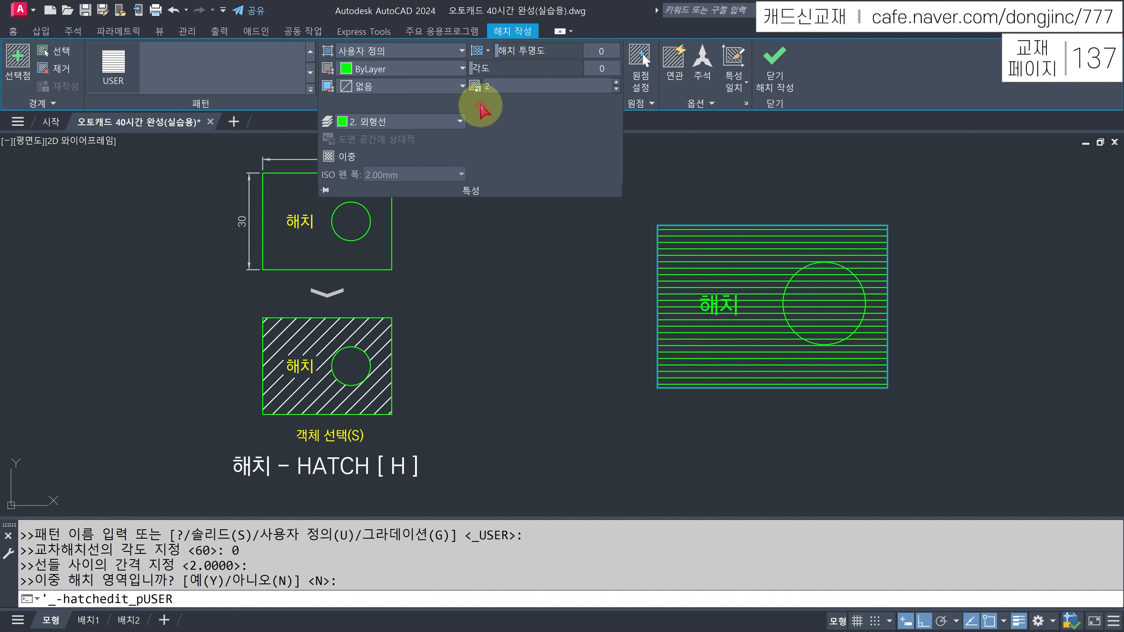
click(337, 156)
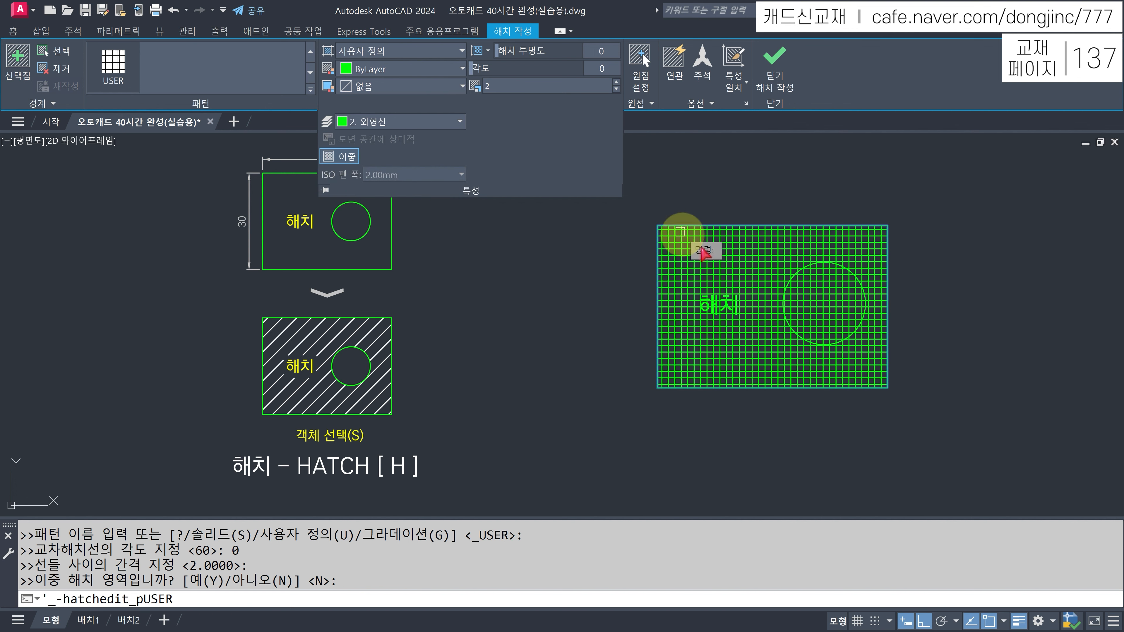
Set the hatch angle to 45 and finish the hatch with the associative option on.
click(595, 68)
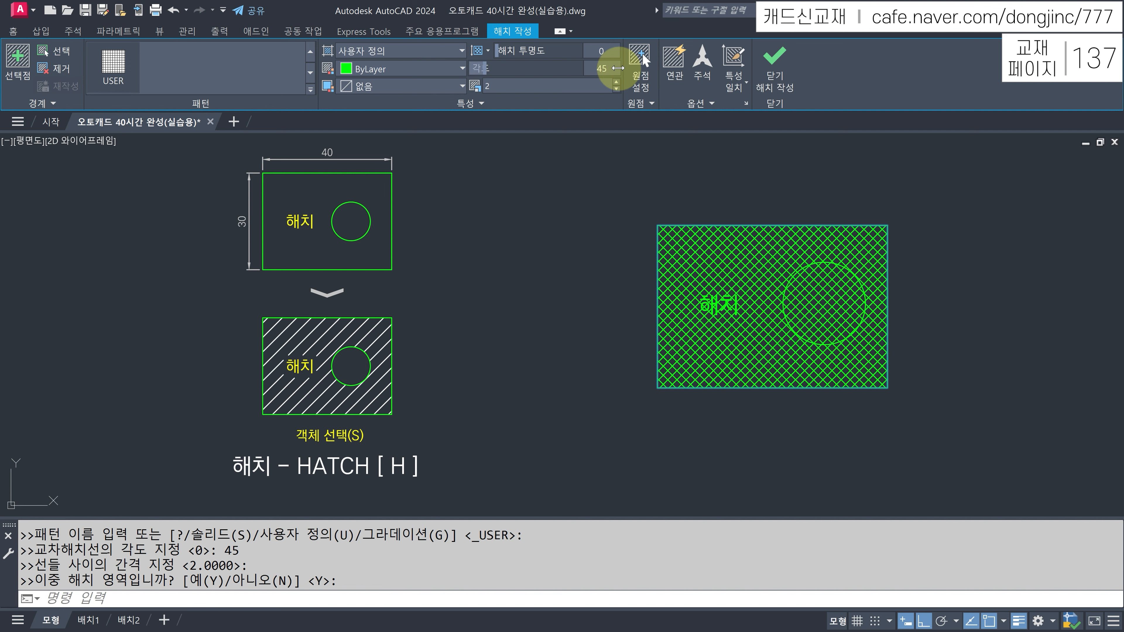
click(679, 64)
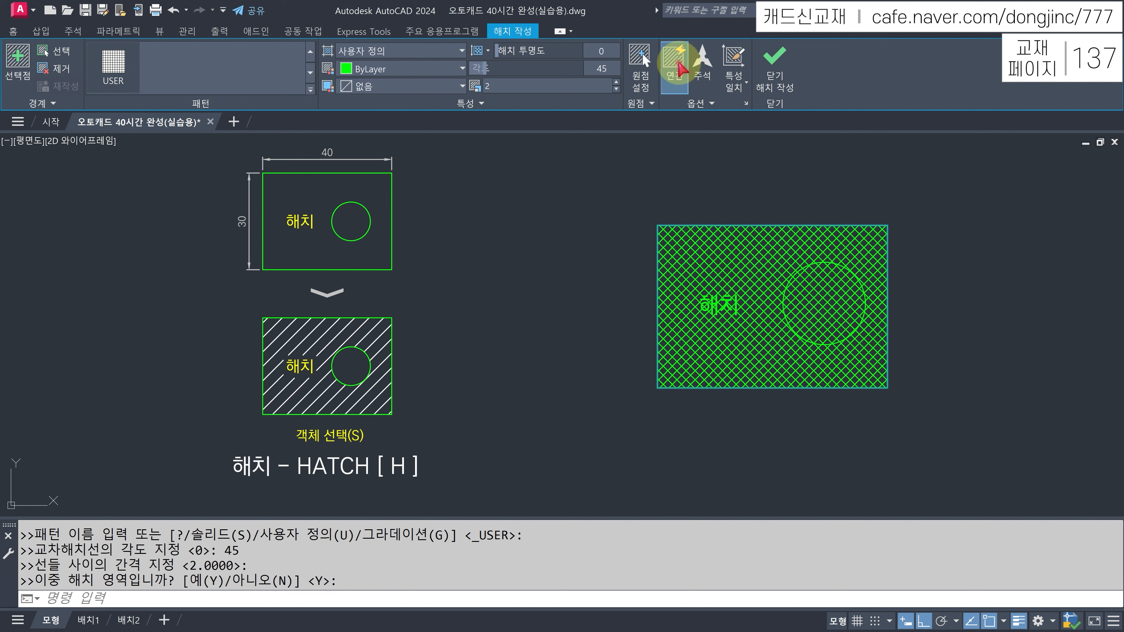
click(775, 56)
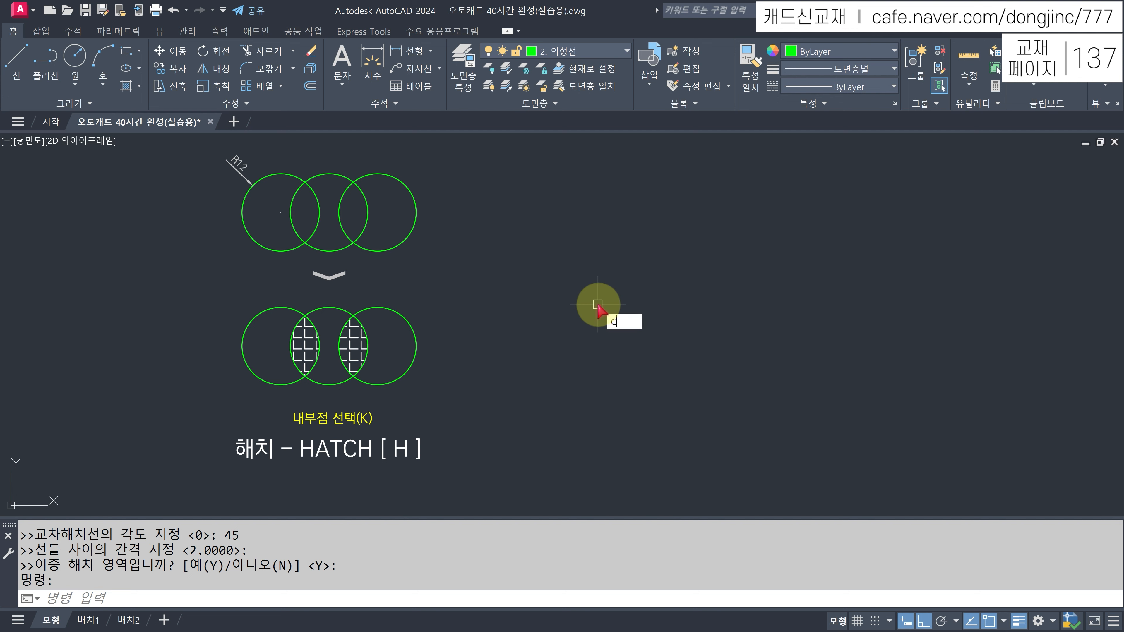
Draw a circle in the empty area beside the overlapping-circles example.
key(Return)
click(610, 292)
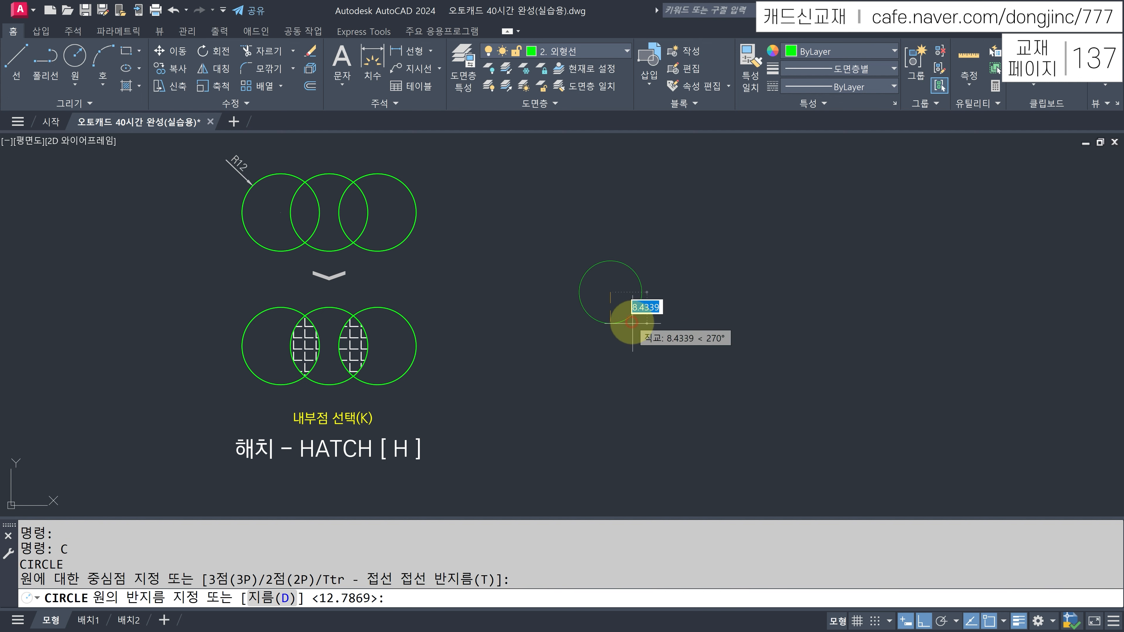
click(648, 346)
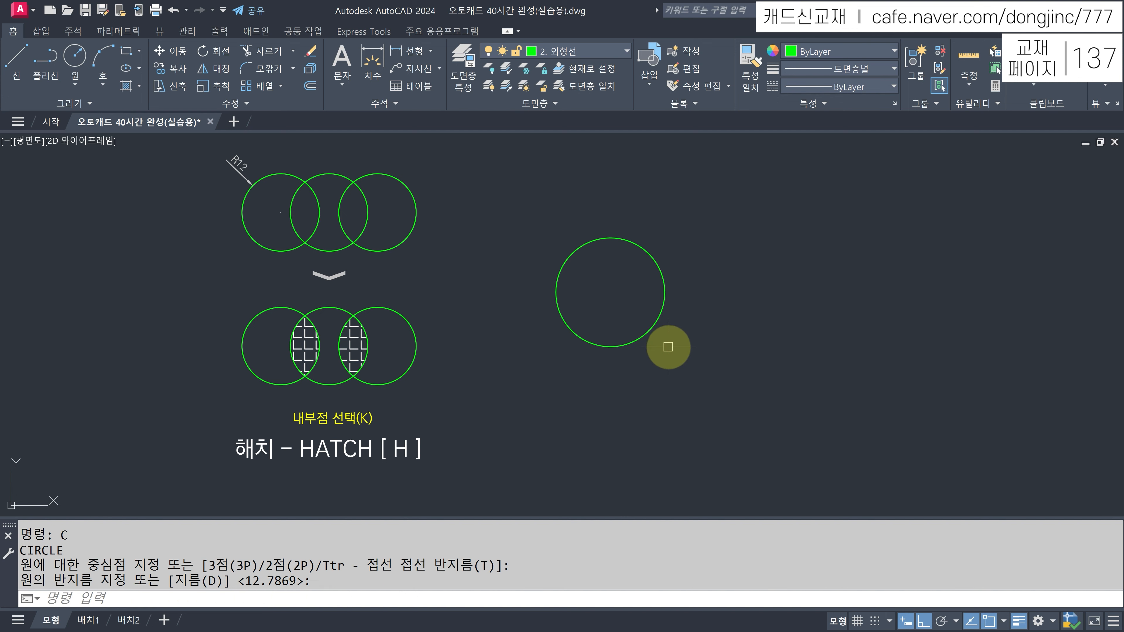
Copy the circle twice horizontally to form a row of three overlapping circles like the example.
text(P)
key(Return)
click(685, 248)
click(623, 345)
key(Return)
click(615, 389)
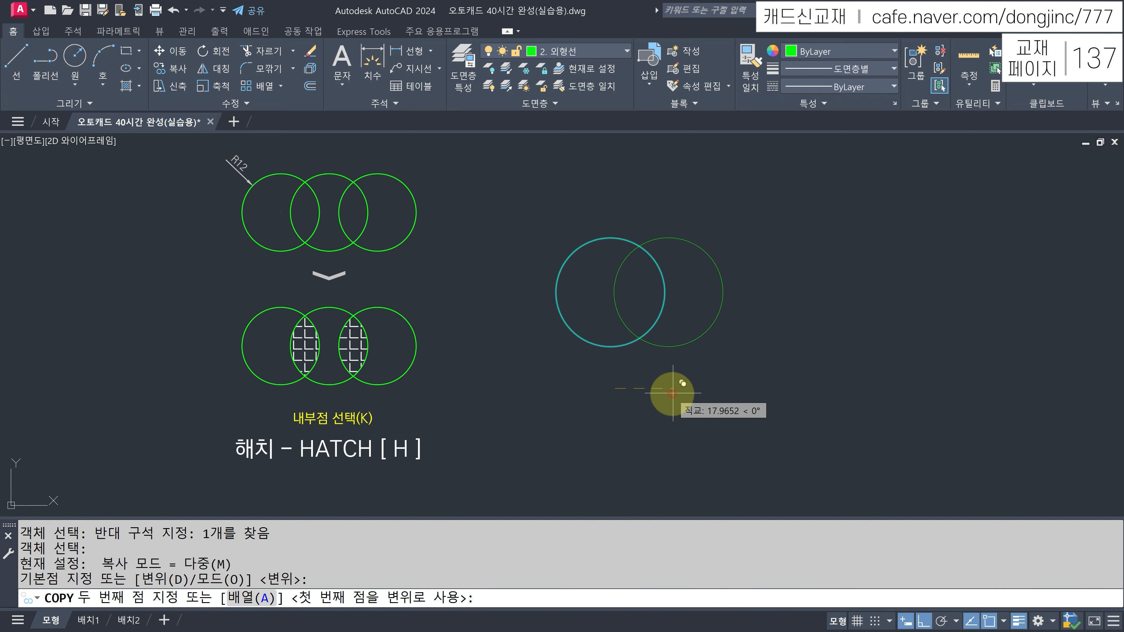
click(691, 390)
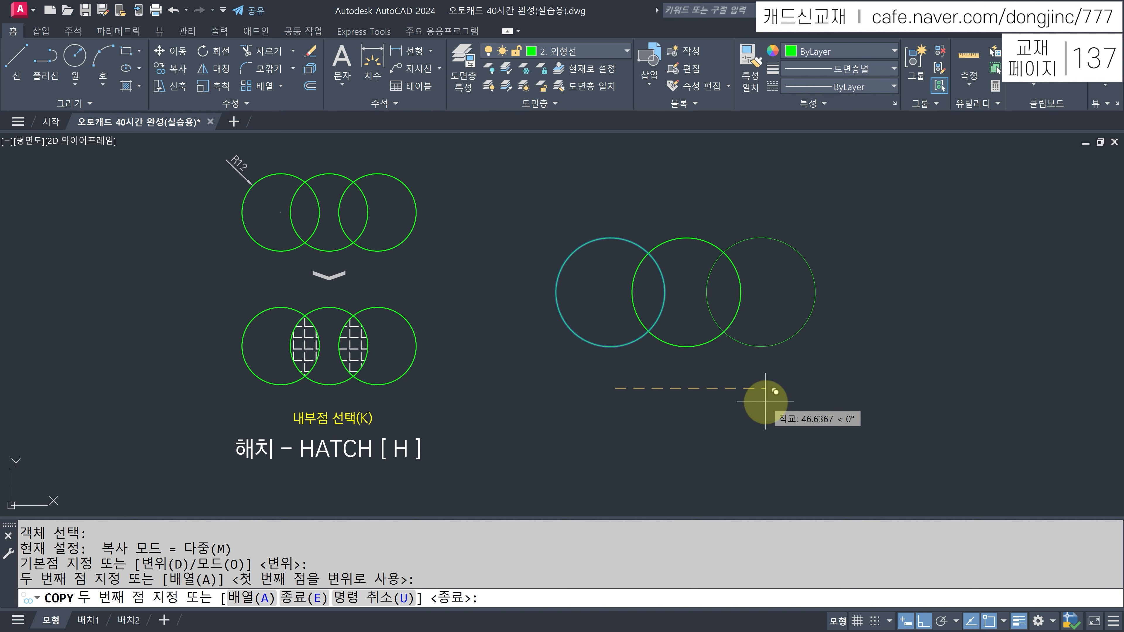
click(765, 401)
key(Escape)
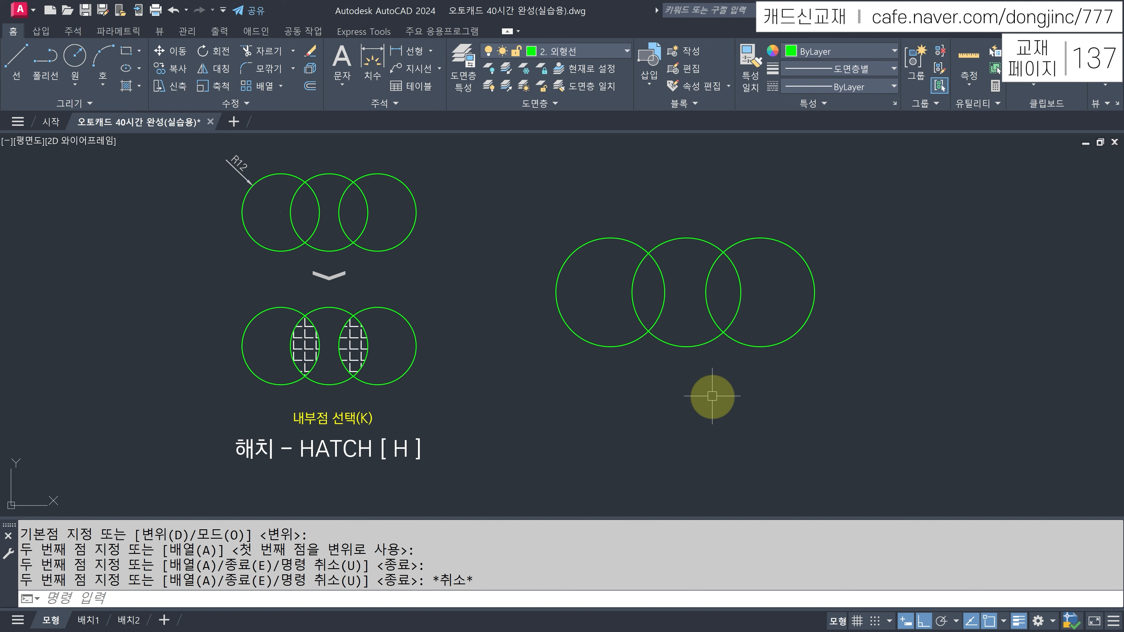
Start a hatch using internal point selection (K) and fill the two overlap areas of the three-circle row.
key(Return)
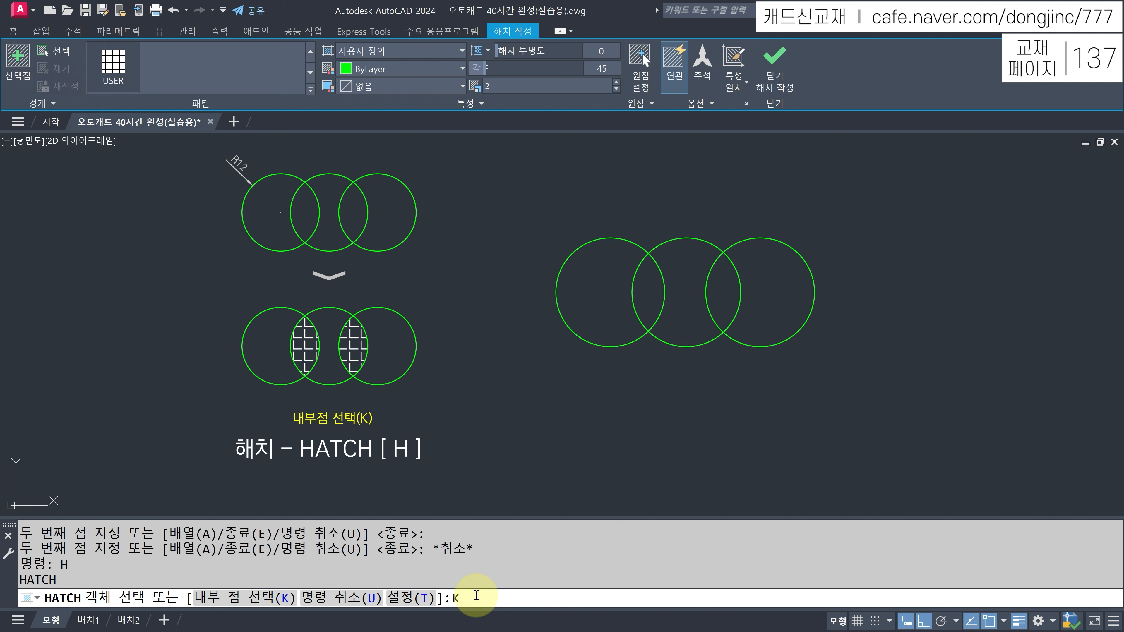
key(Return)
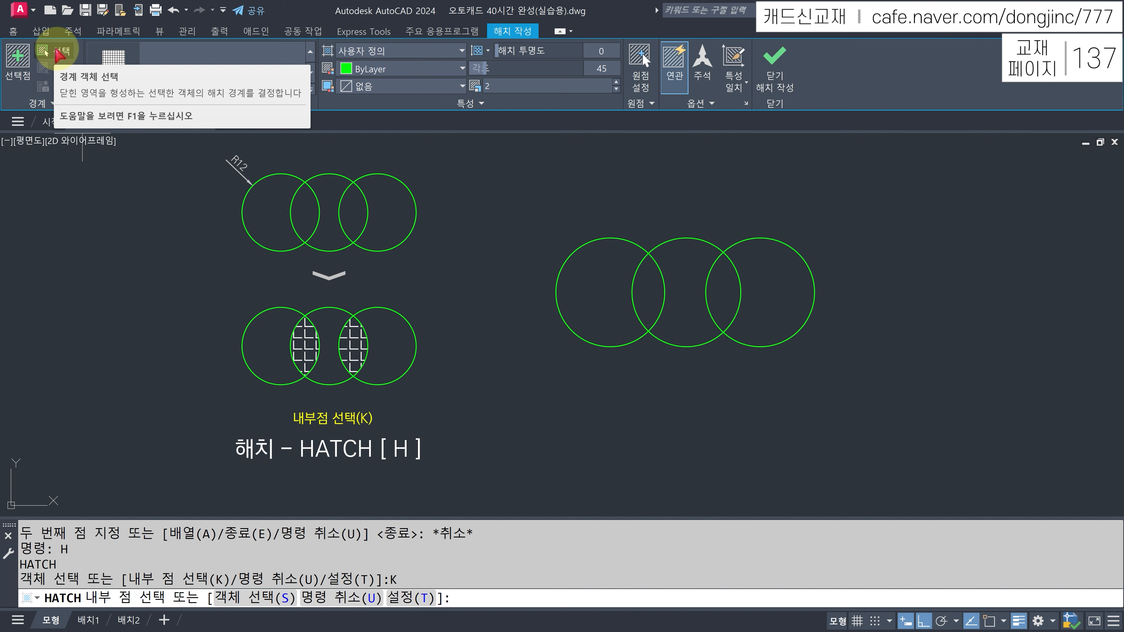
click(18, 61)
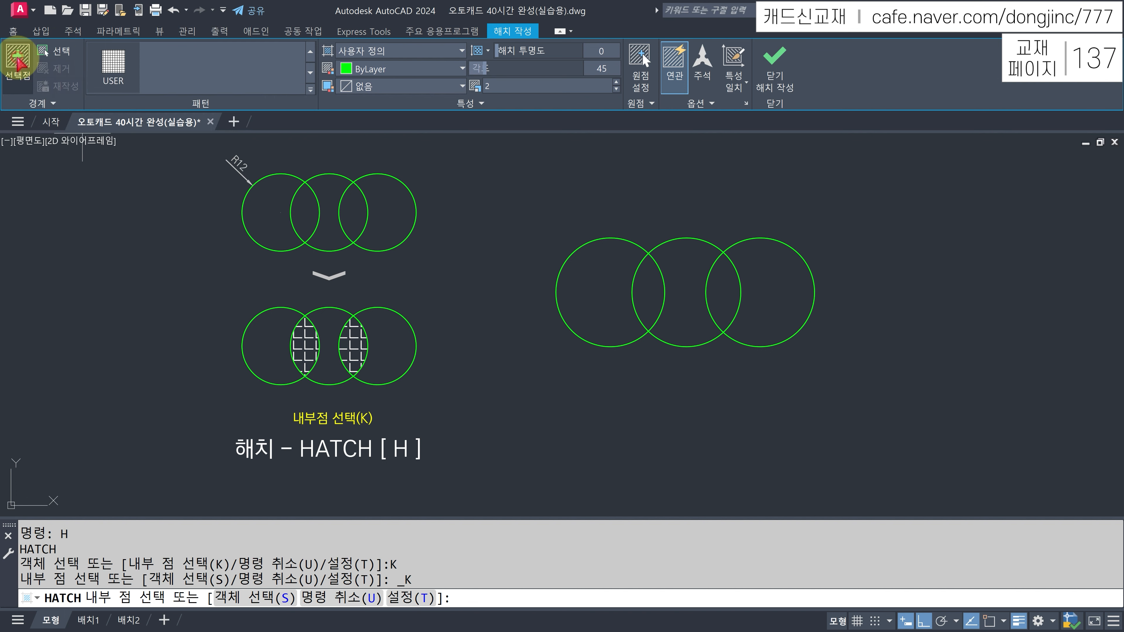
click(40, 52)
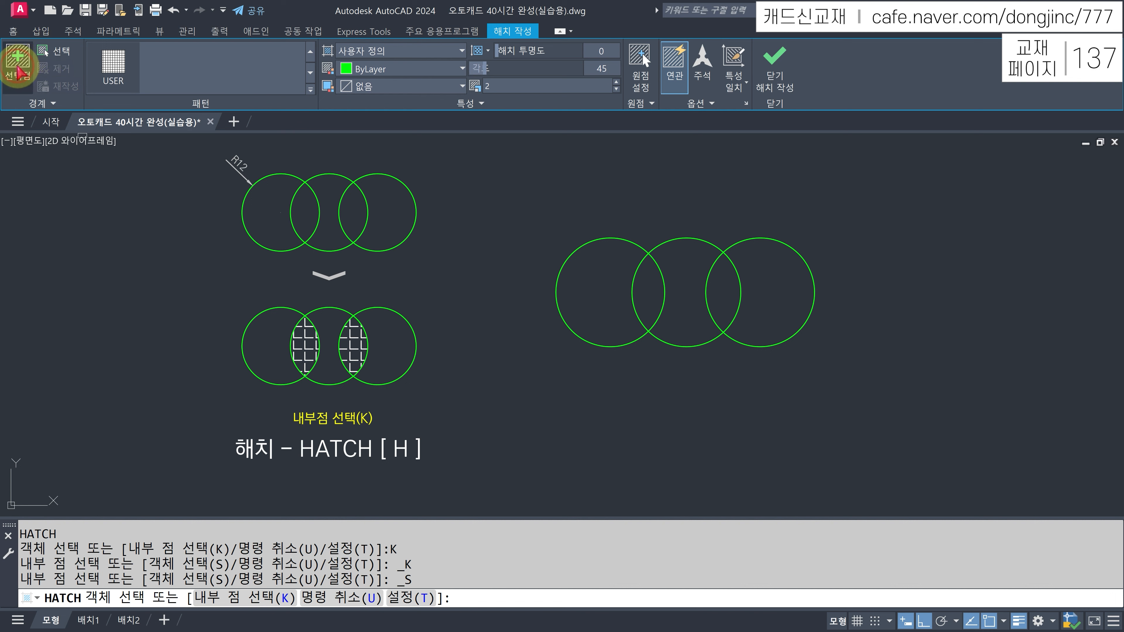
click(29, 61)
click(56, 53)
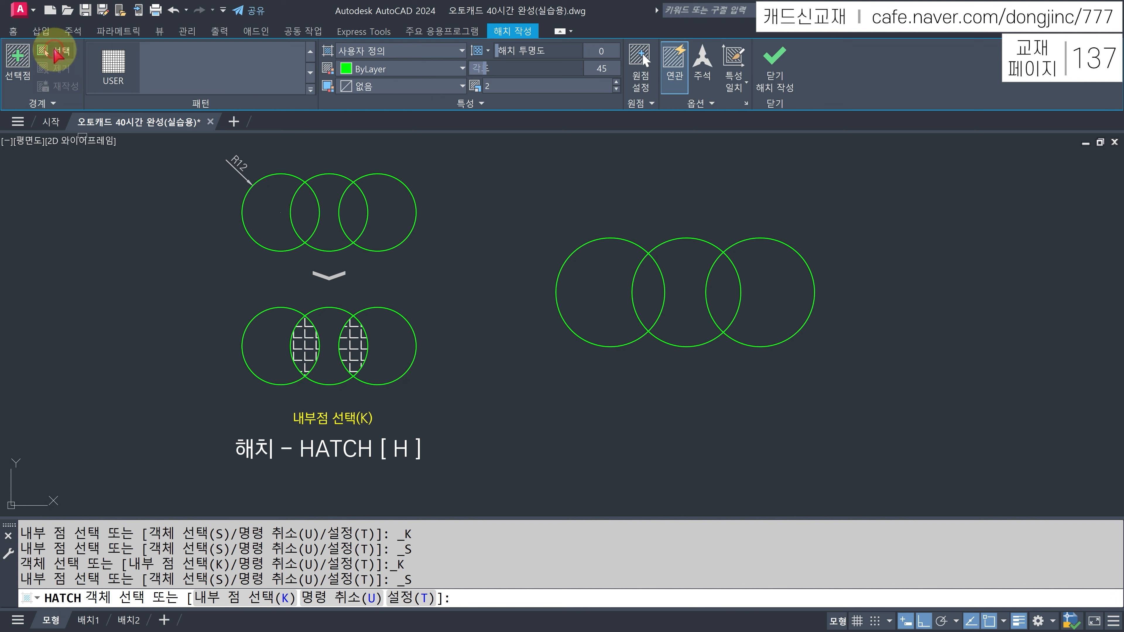
click(18, 64)
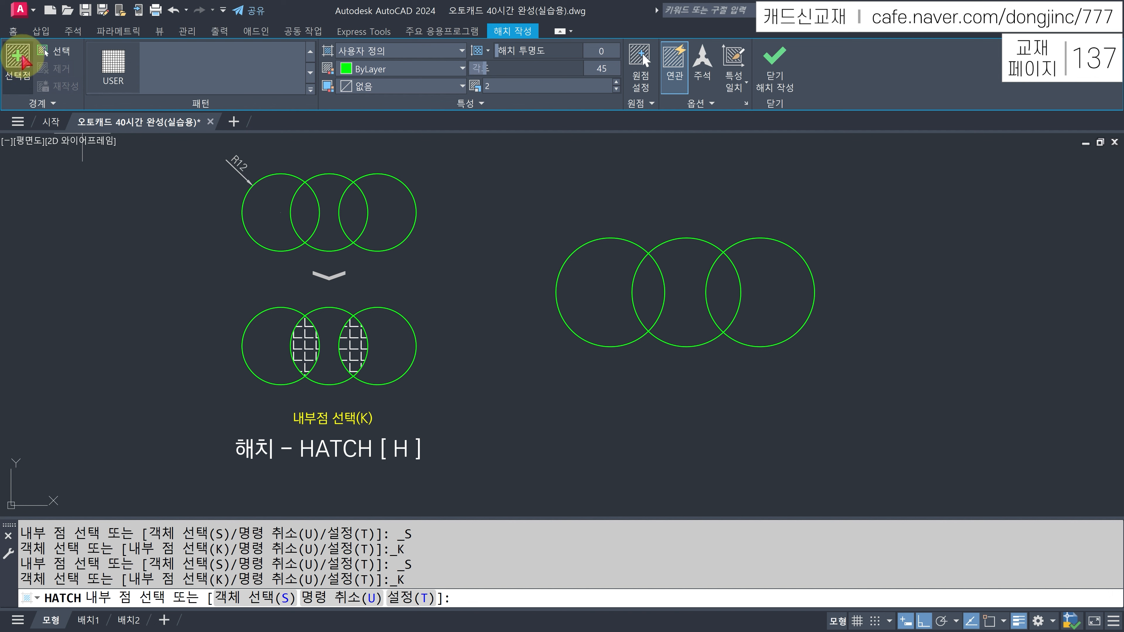
click(17, 64)
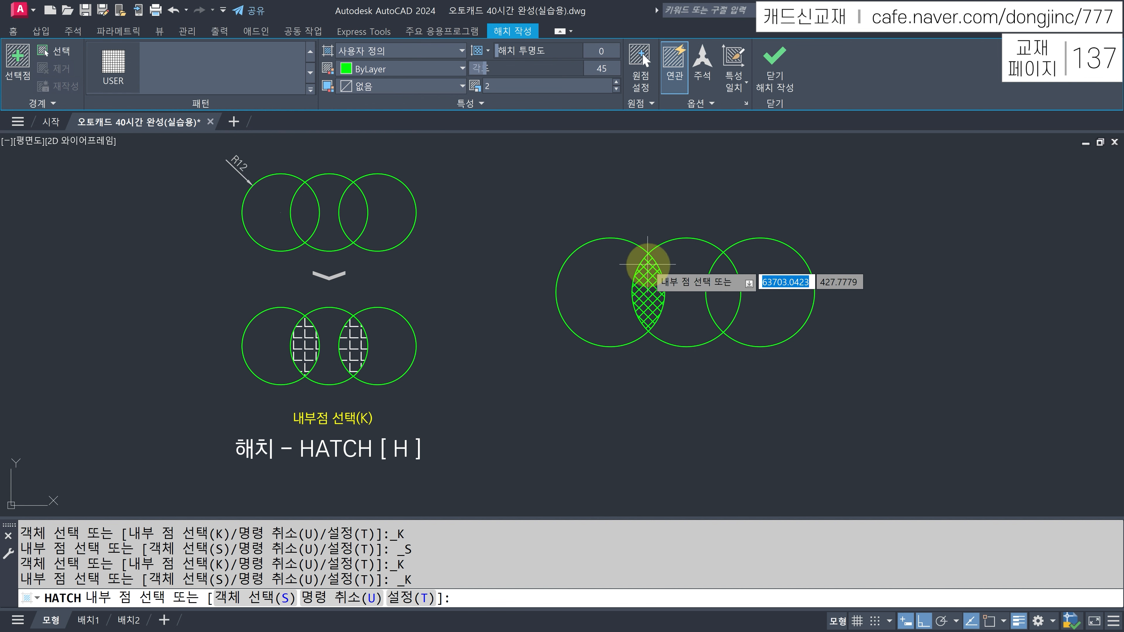
click(649, 291)
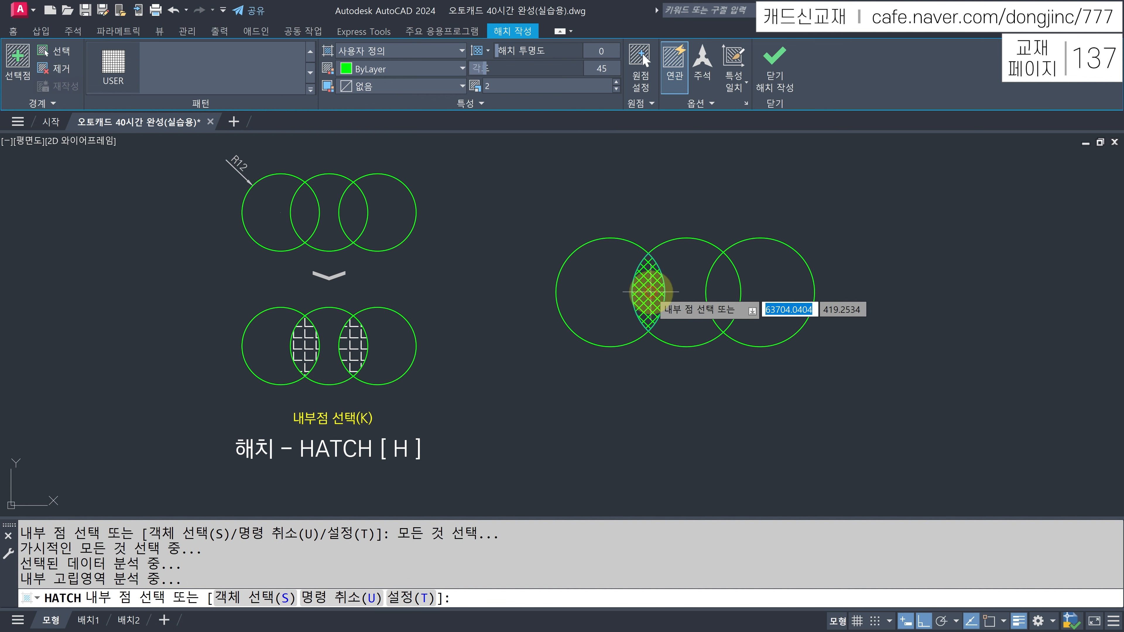
click(721, 287)
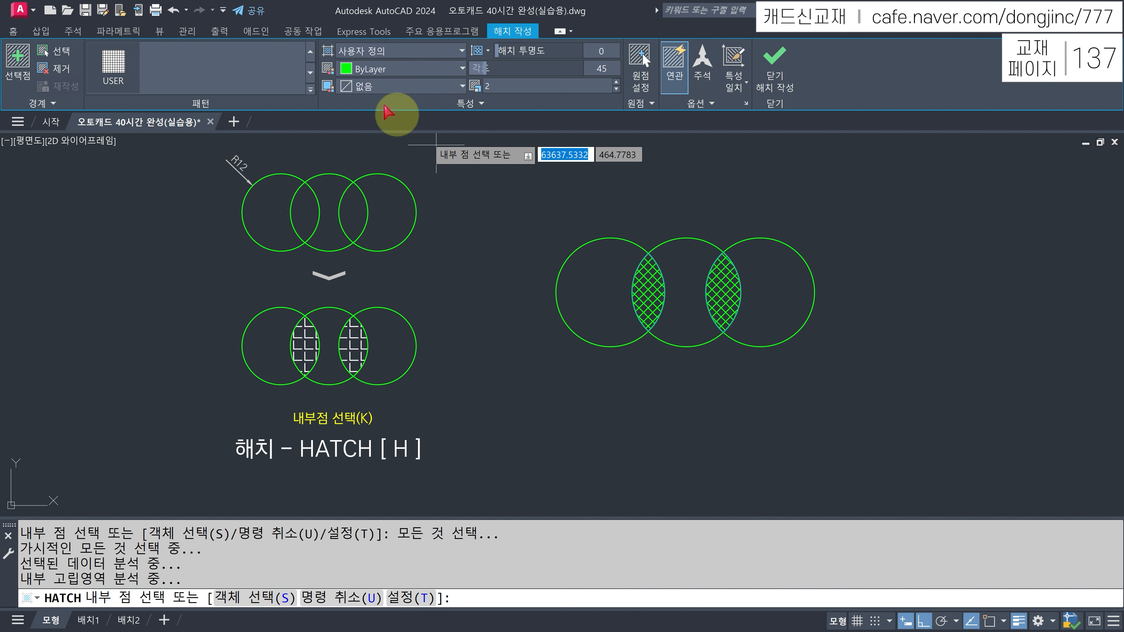
Change the hatch pattern to STARS and set its scale to 0.1.
click(310, 90)
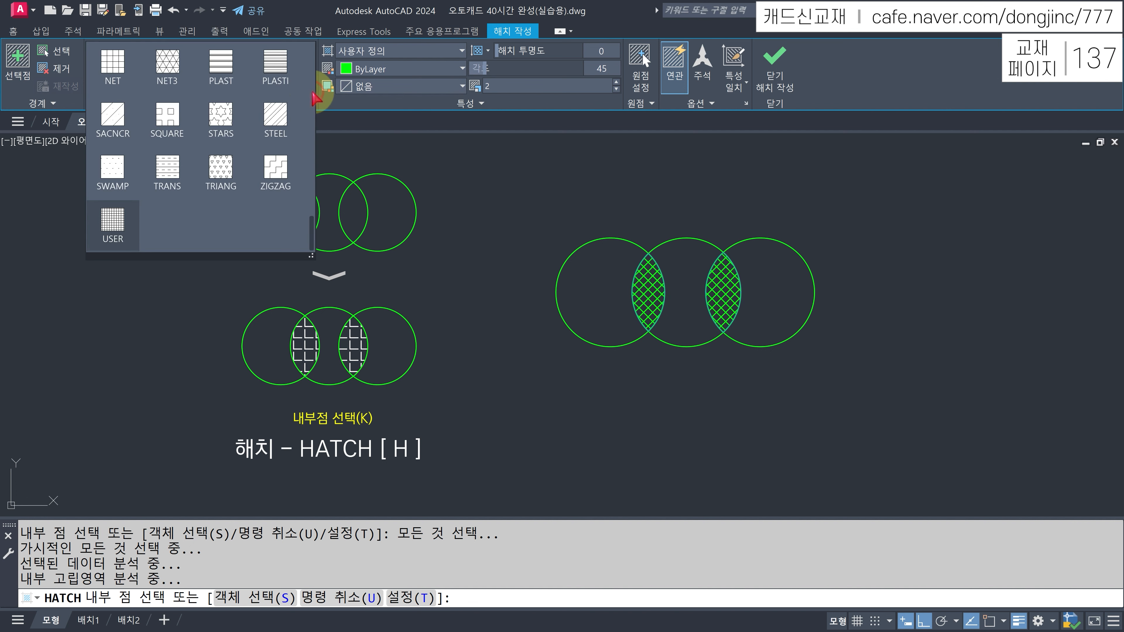
click(222, 110)
click(507, 87)
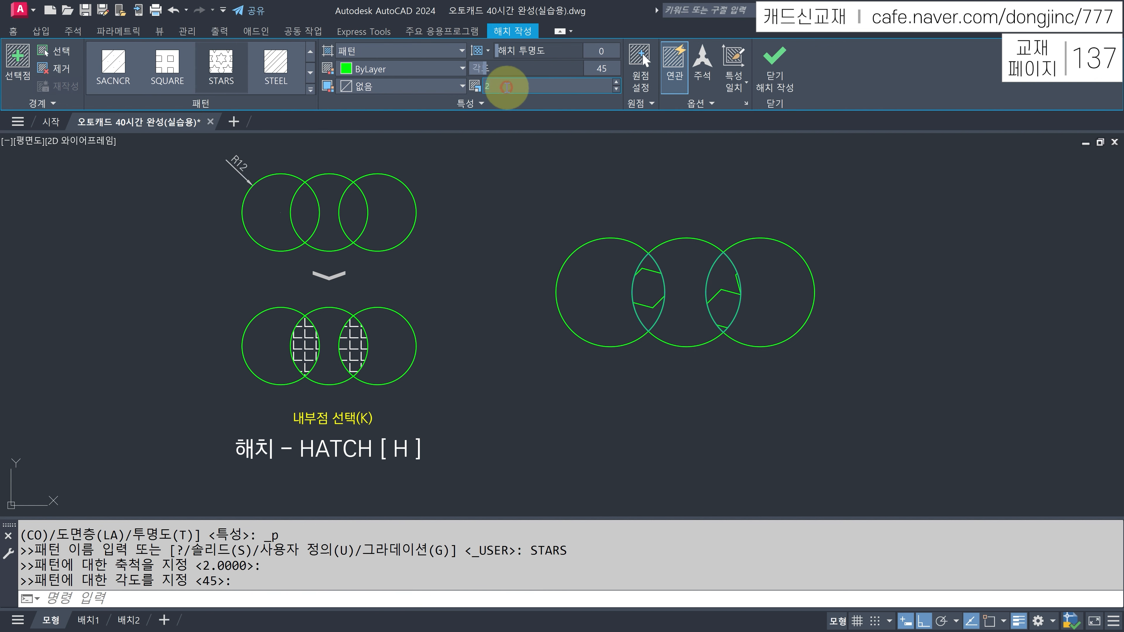
text(0.1)
key(Return)
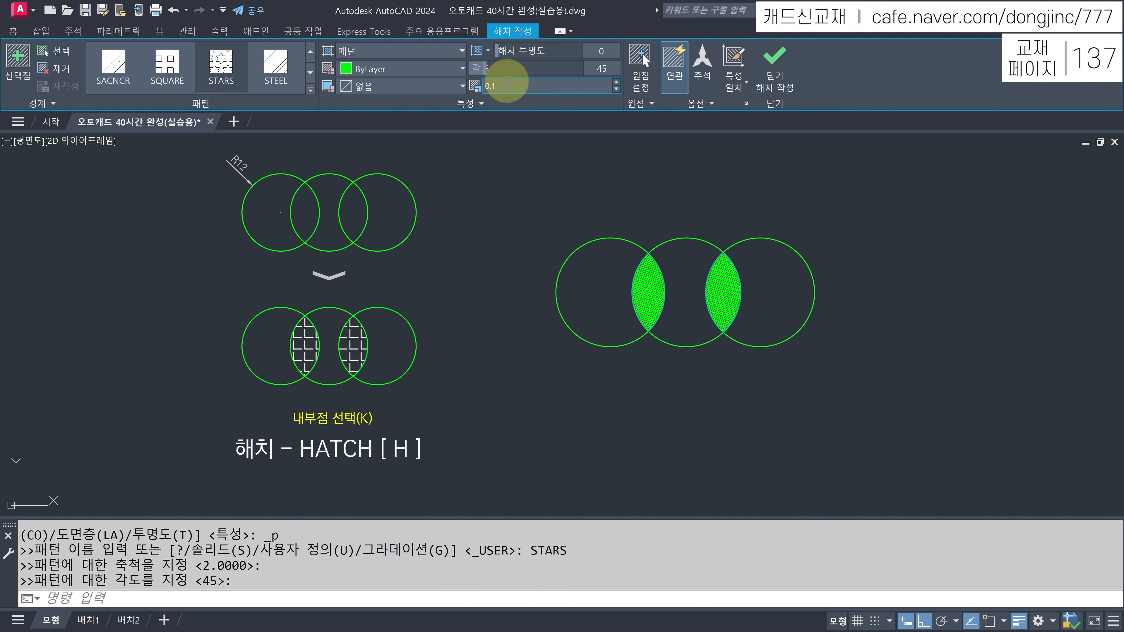
Set the hatch angle to 0 and the scale to 0.5, and finish the hatch.
click(602, 67)
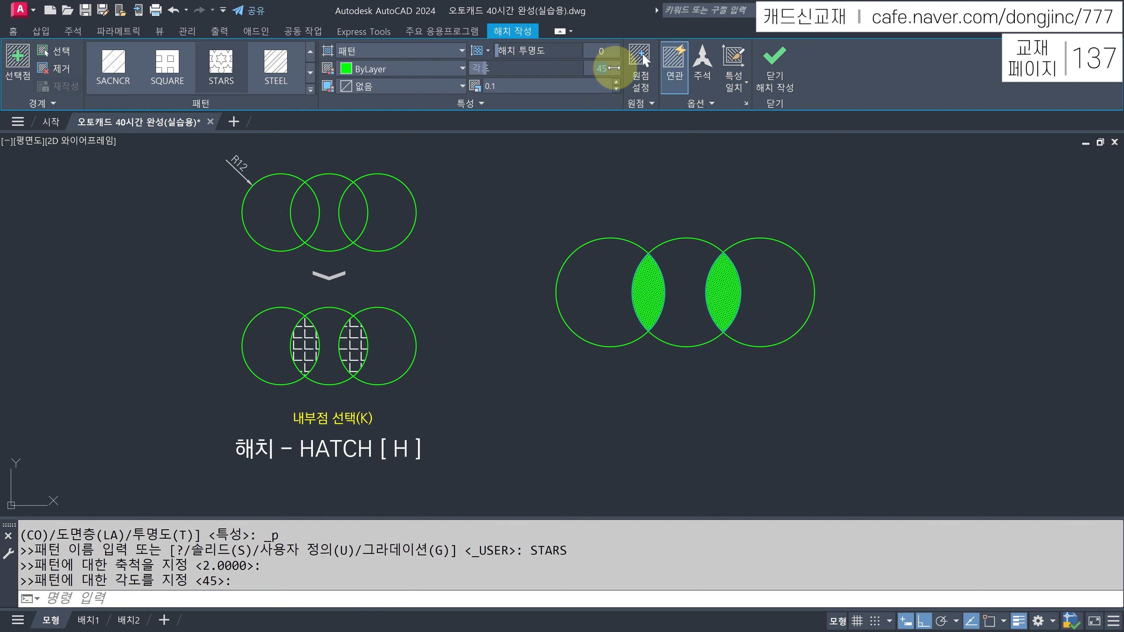
text(0)
click(548, 85)
text(0.5)
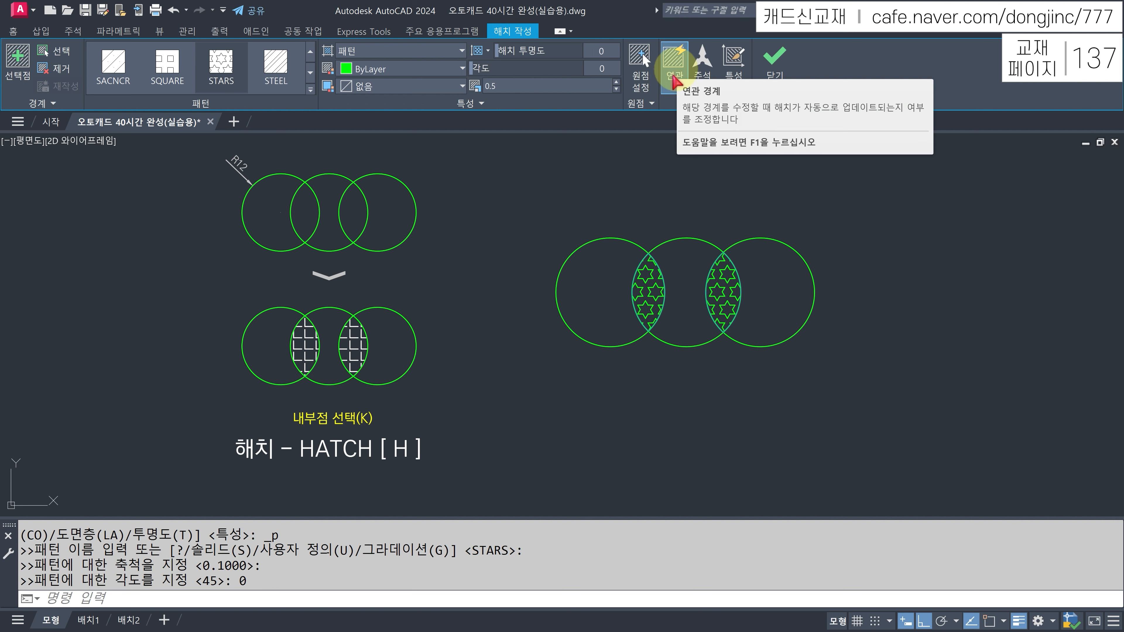
click(777, 71)
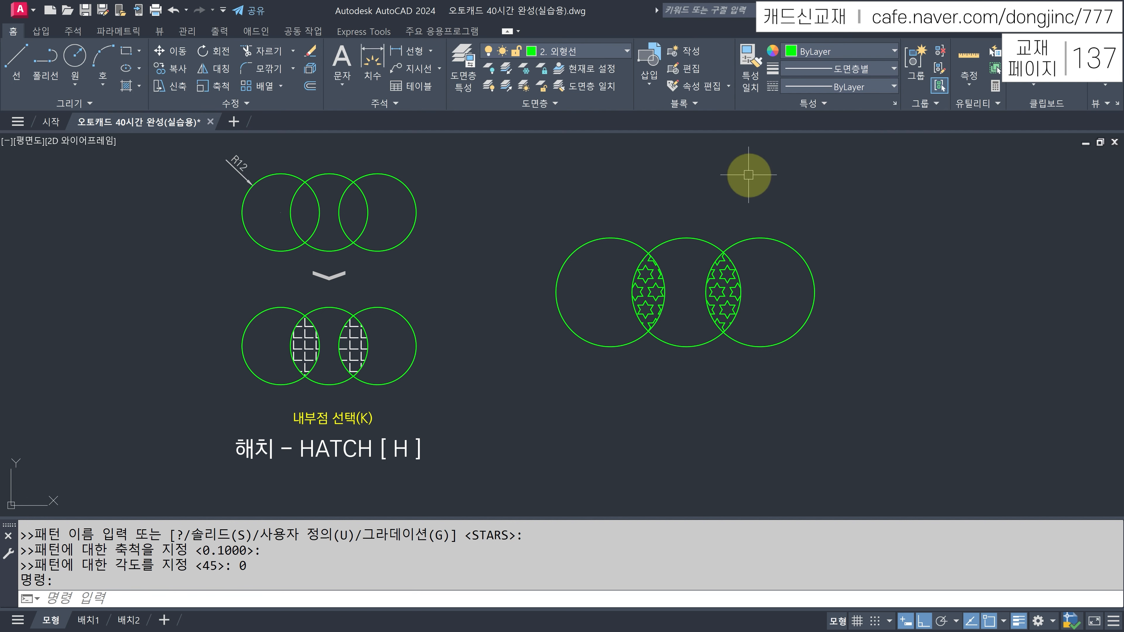
Check how the STARS hatch selects across both overlaps, and erase it.
click(647, 275)
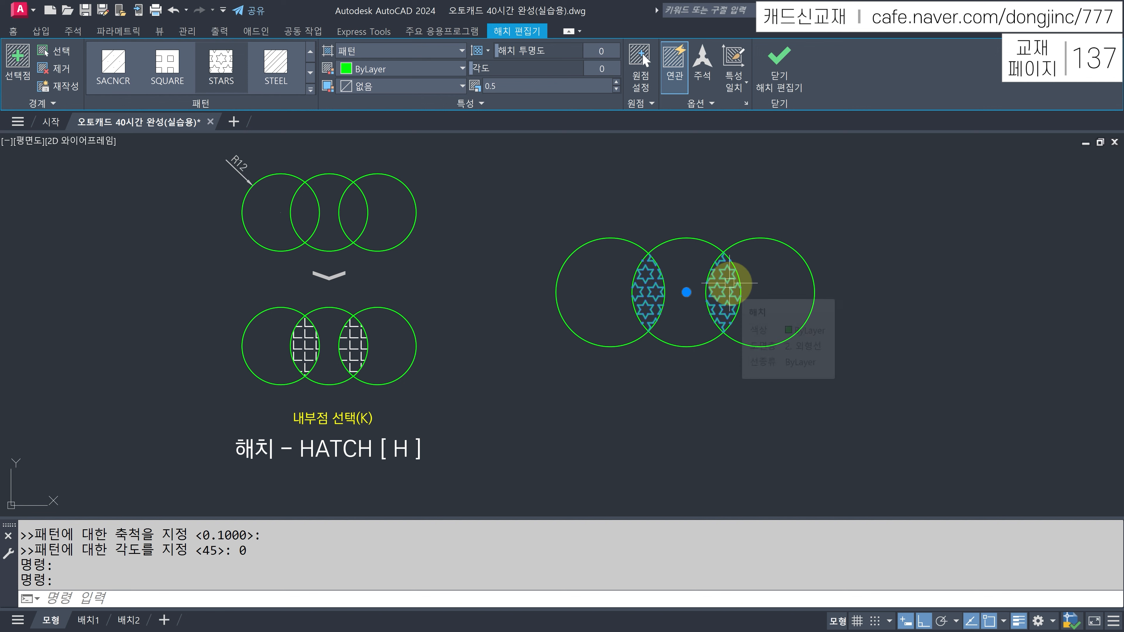
click(789, 83)
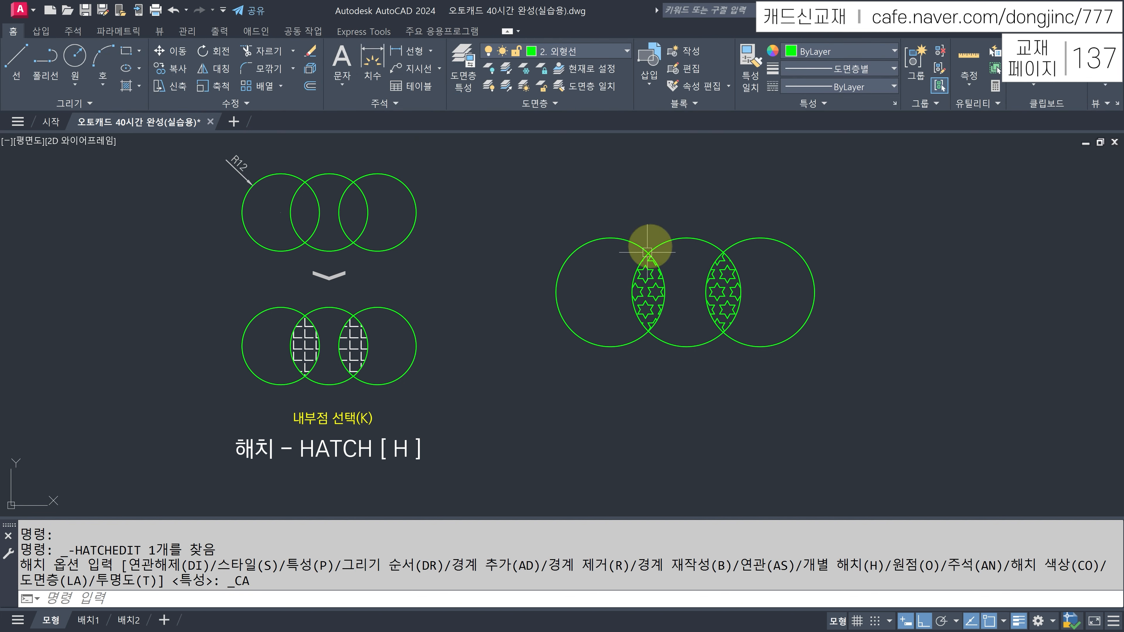
click(646, 275)
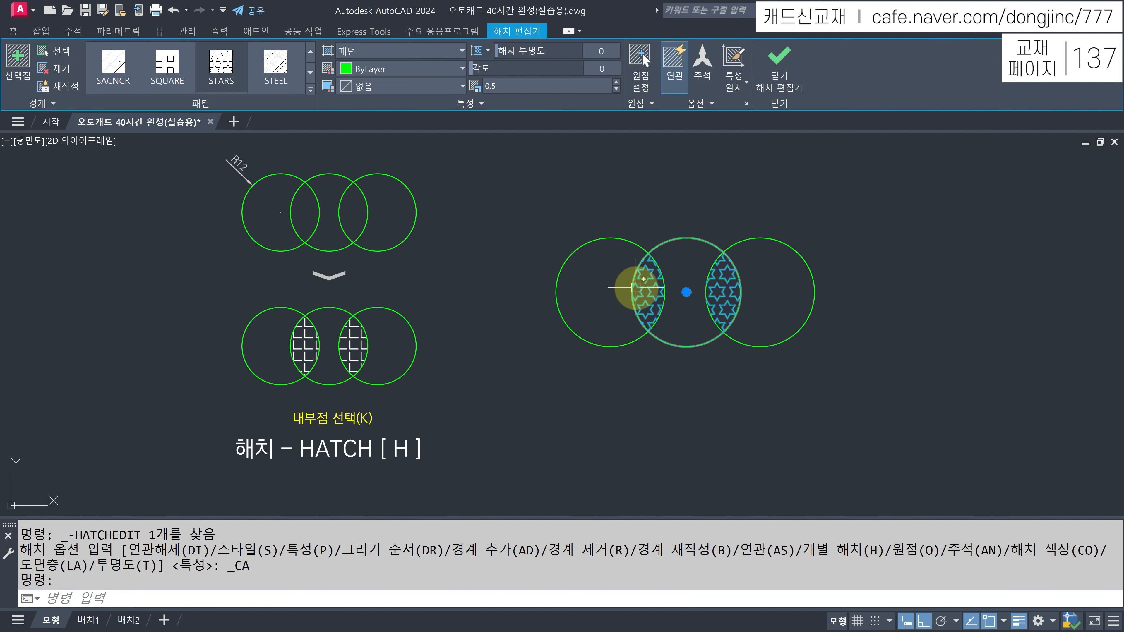
key(Delete)
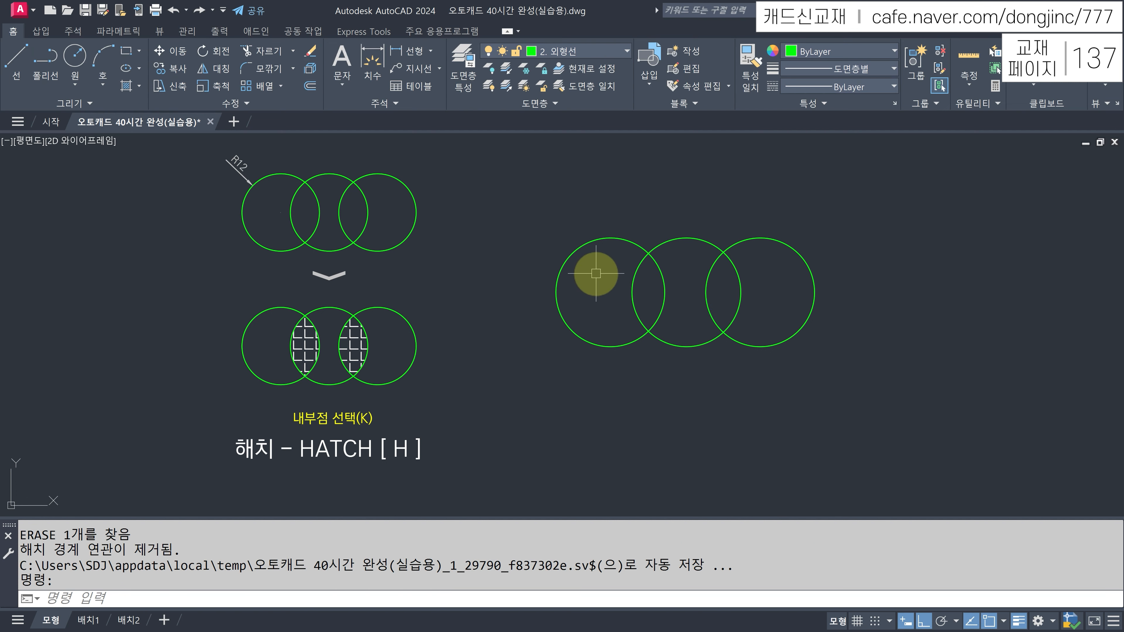
Hatch both circle overlaps again with STARS, turning on the separate hatches (개별 해치 작성) option before finishing.
key(Return)
click(646, 280)
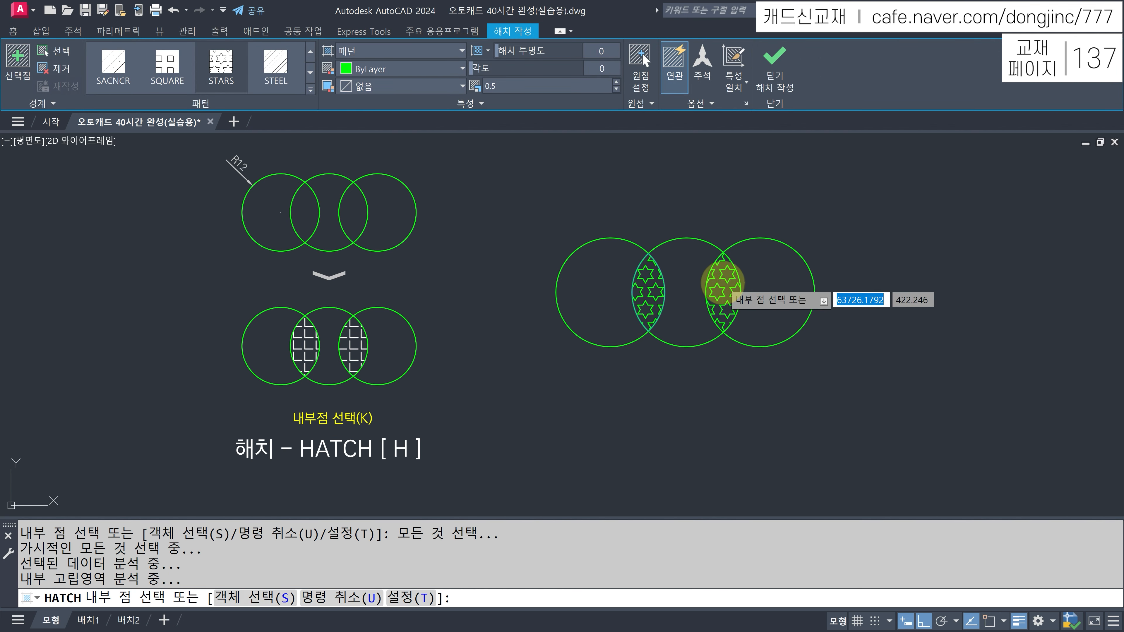
click(721, 281)
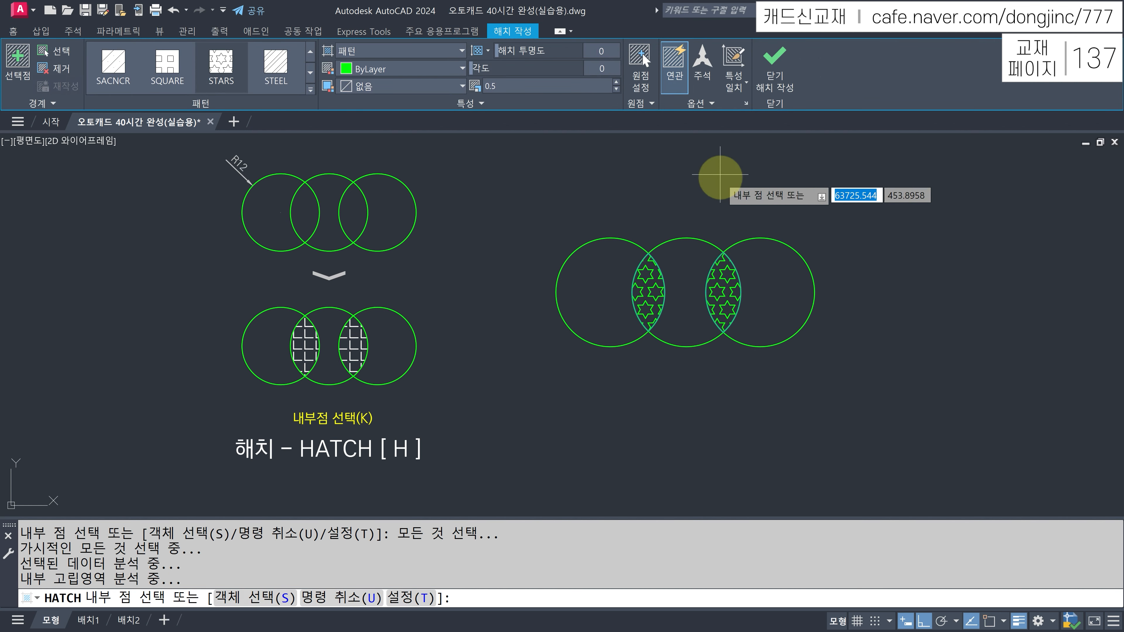
click(712, 105)
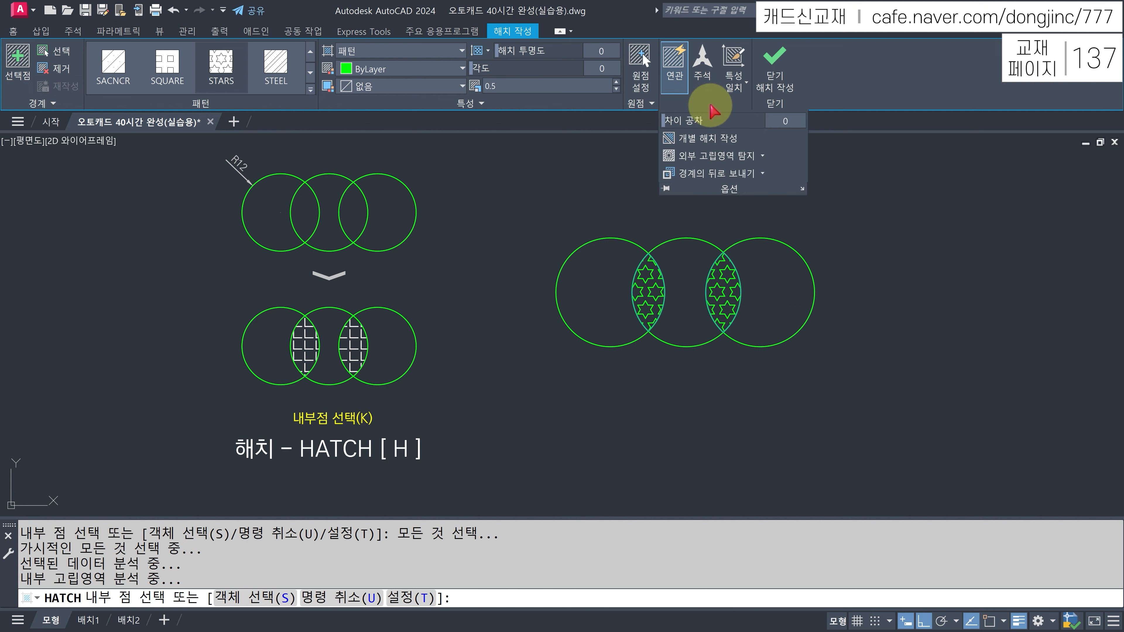
click(695, 140)
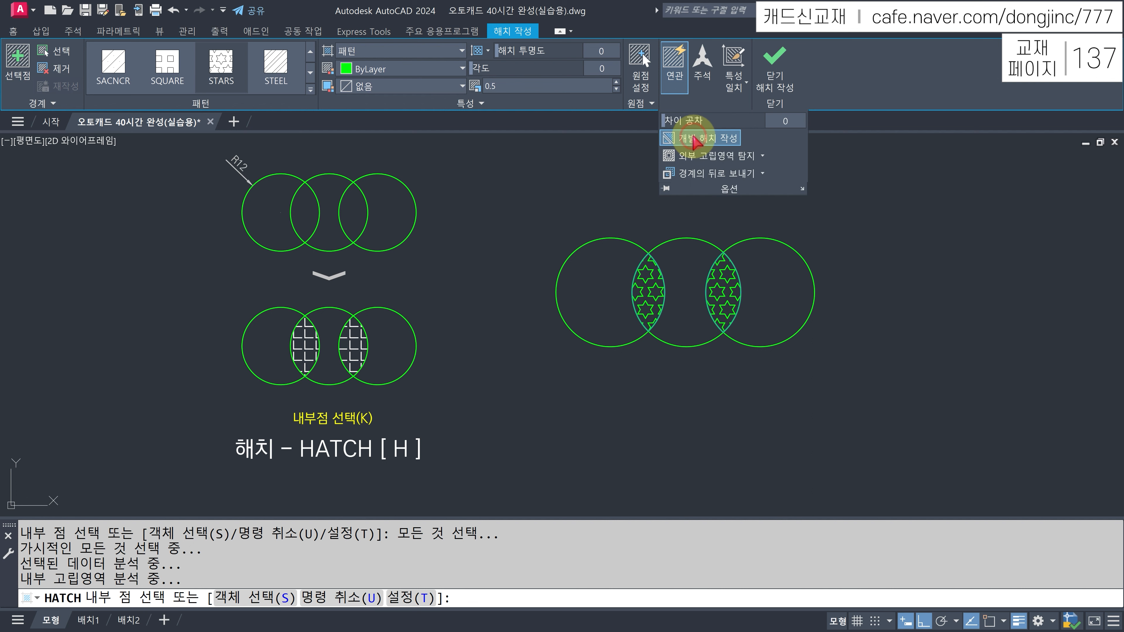
click(778, 70)
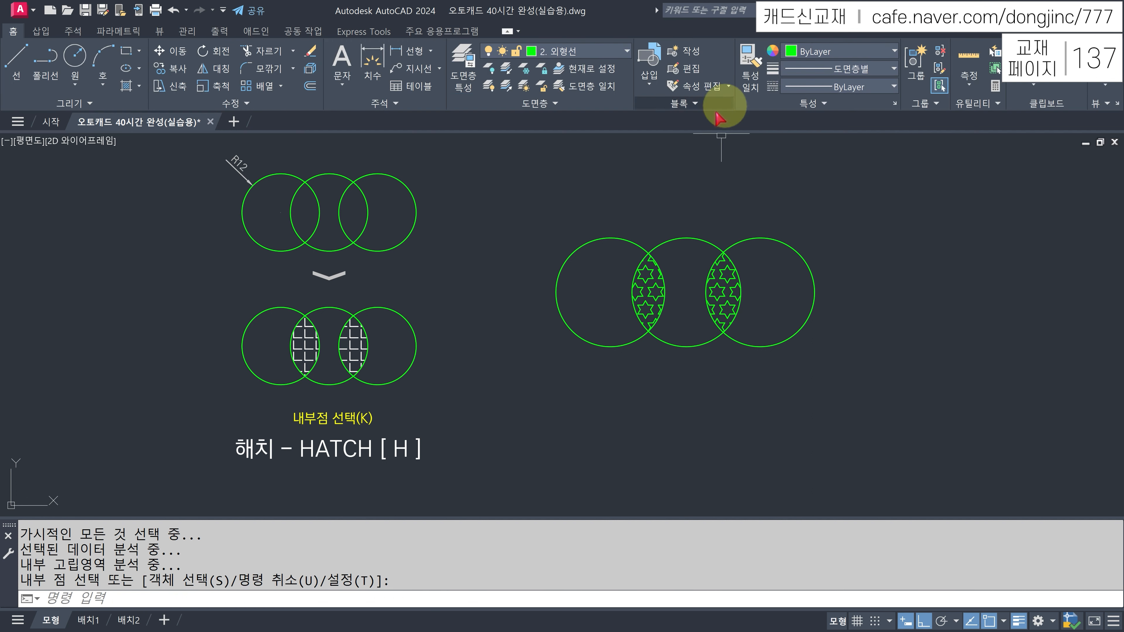
Check that the two hatches select individually, and change the left overlap's pattern to SACNCR.
click(649, 279)
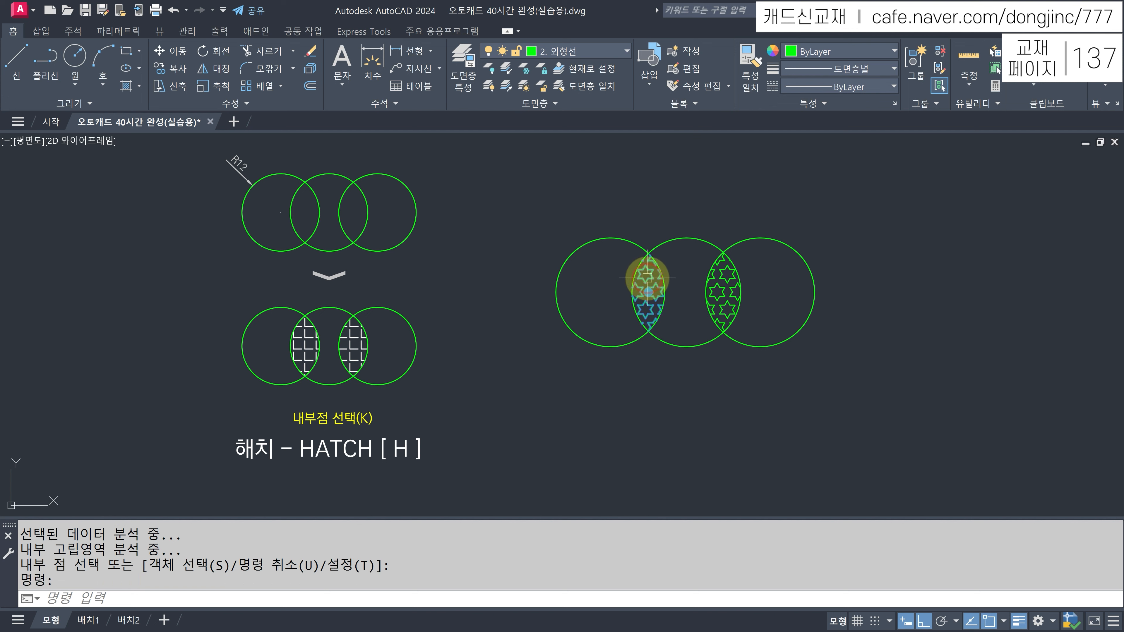
click(724, 282)
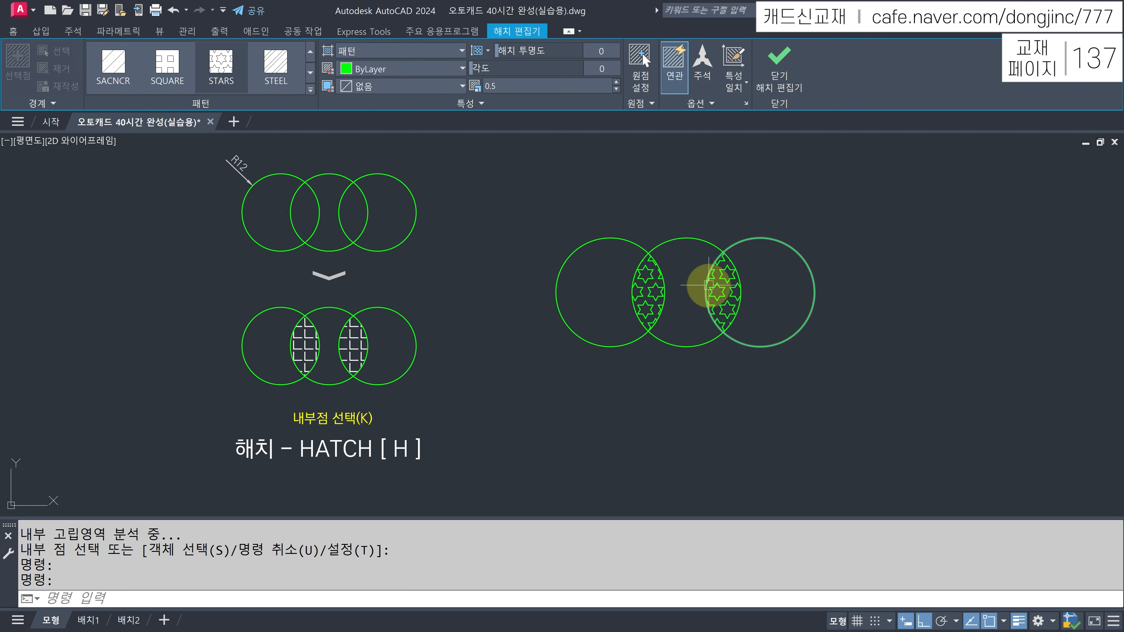
key(Escape)
click(648, 287)
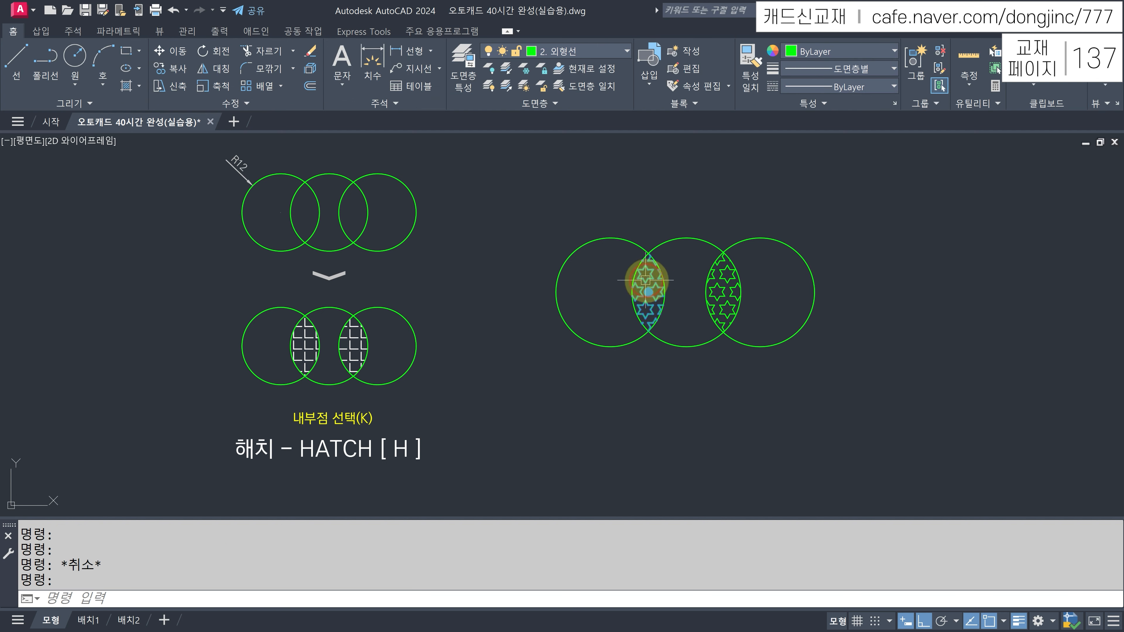
click(112, 69)
click(778, 62)
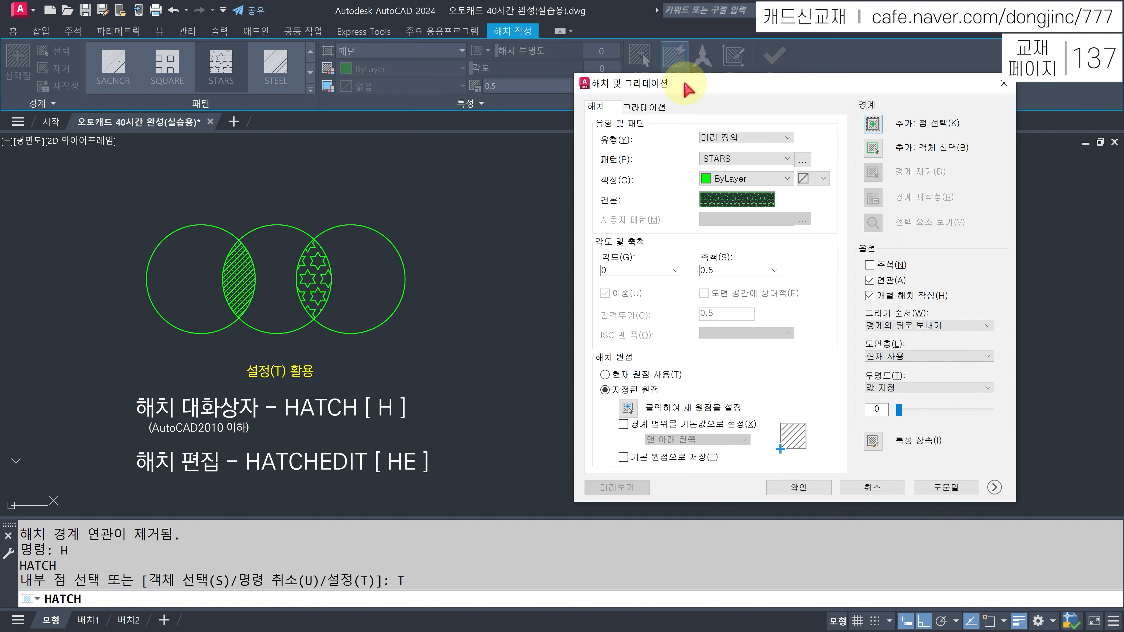
Cancel the open hatch settings and erase both hatches from the overlapping circles.
click(870, 487)
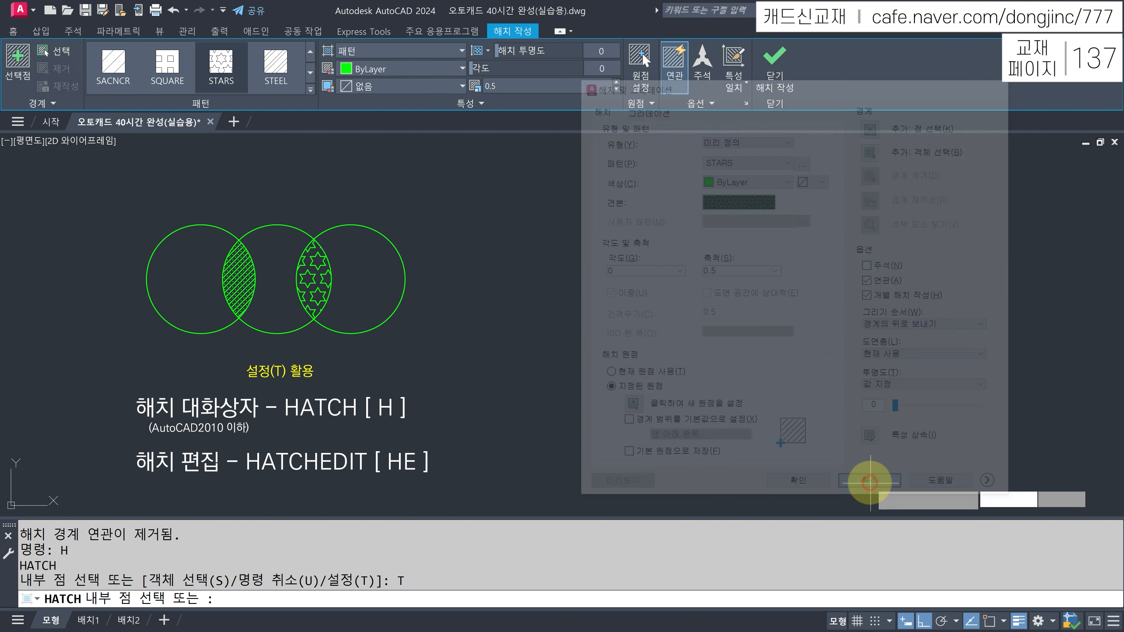
key(Escape)
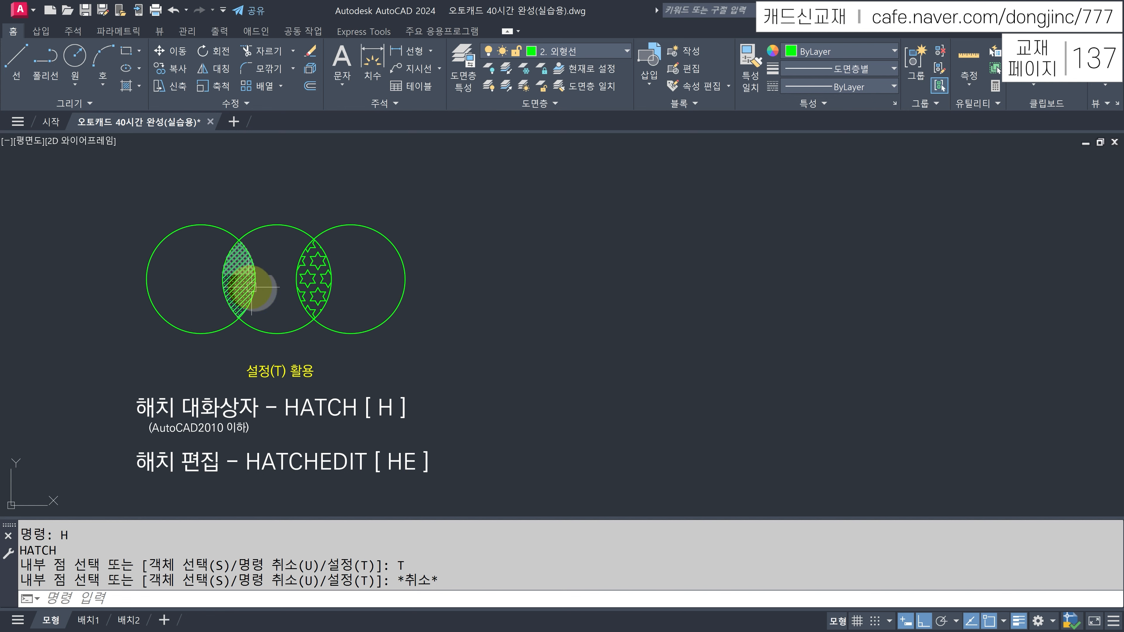
click(238, 279)
click(313, 279)
text(e)
key(Return)
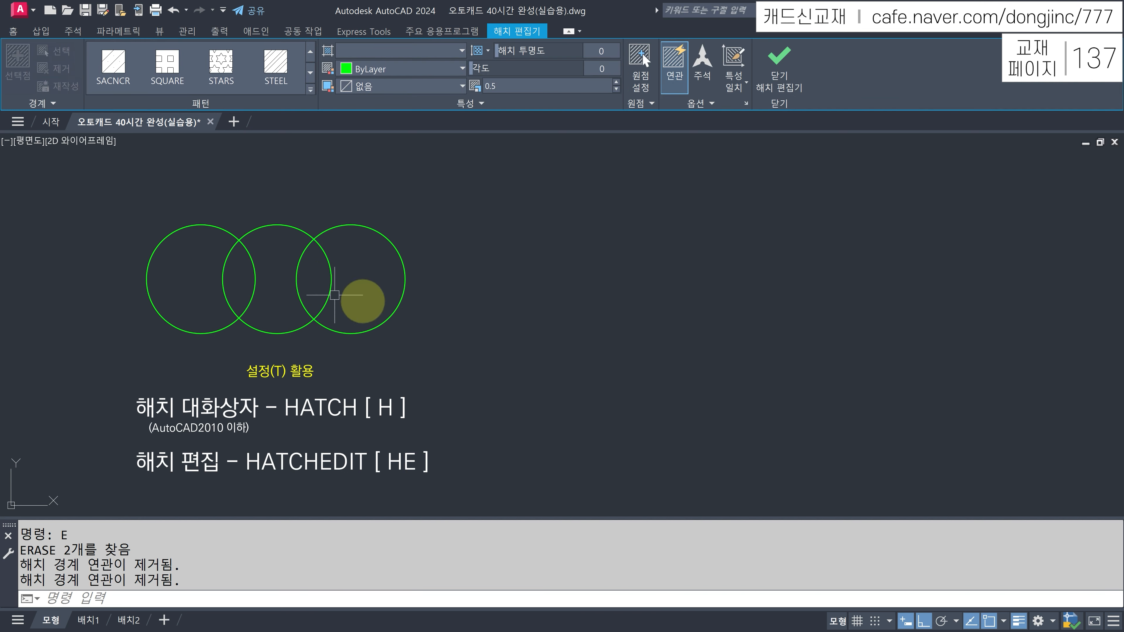
key(Escape)
key(Escape)
key(Escape)
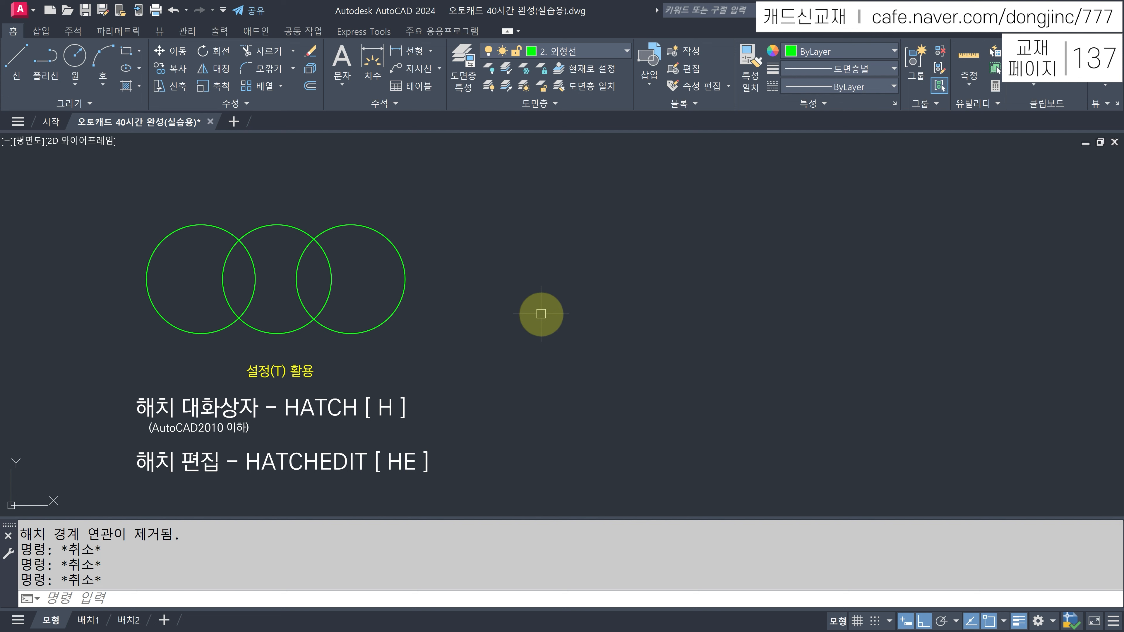
Start a new hatch and open its settings (T) dialog, placing it clear of the circles.
key(Return)
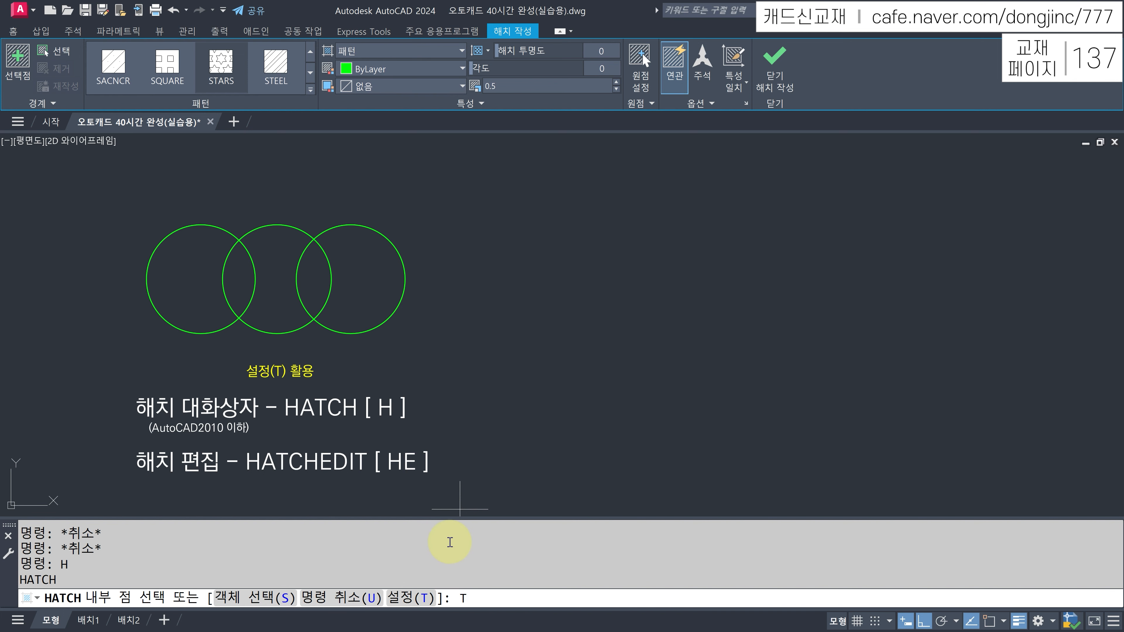
text(T)
key(Return)
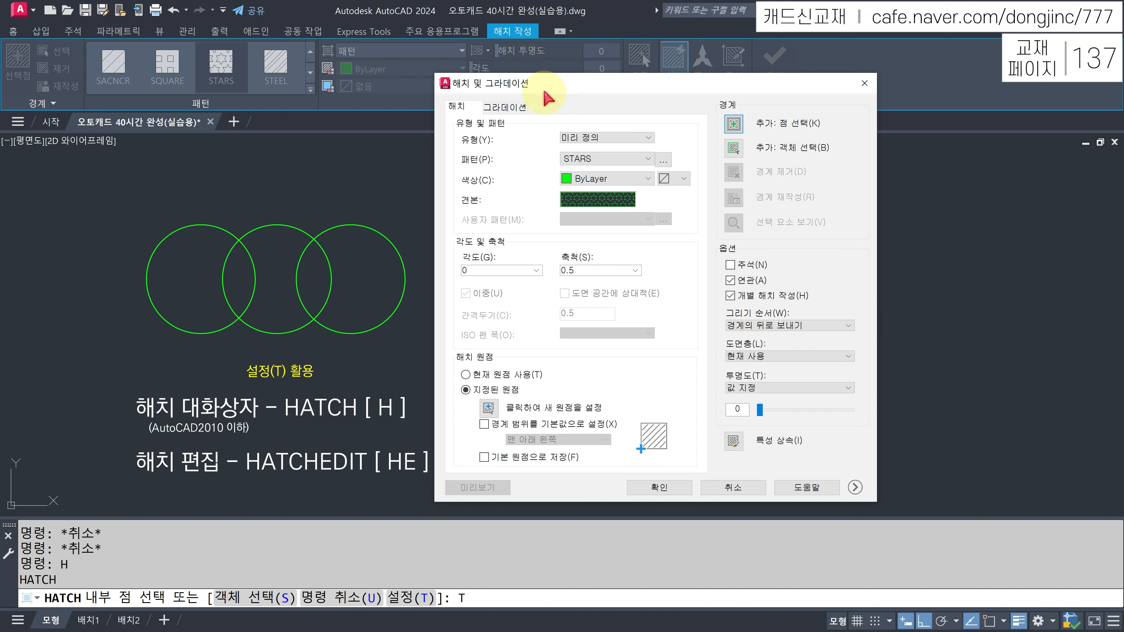
drag(553, 93, 675, 91)
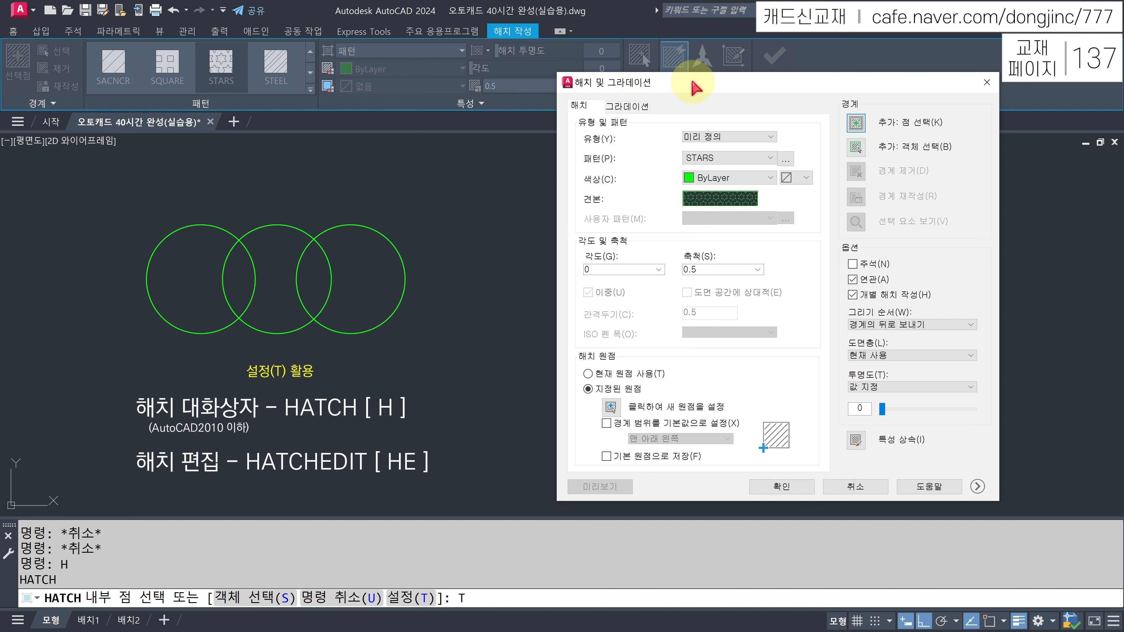
Add internal points in both circle overlaps to place the STARS hatch in them.
drag(692, 82, 684, 84)
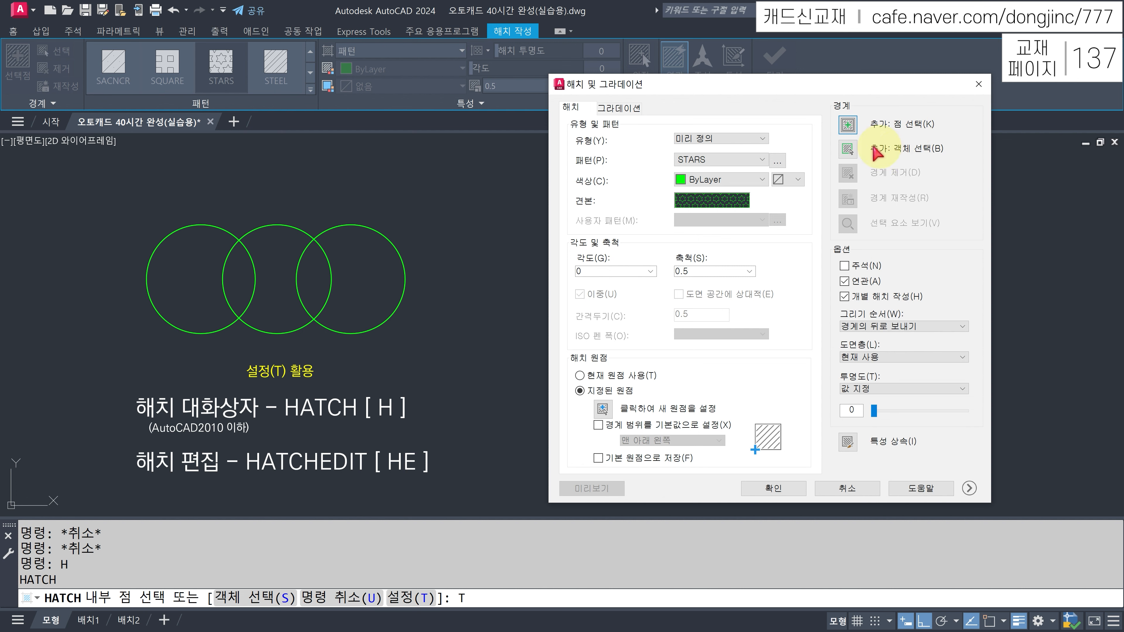
click(848, 126)
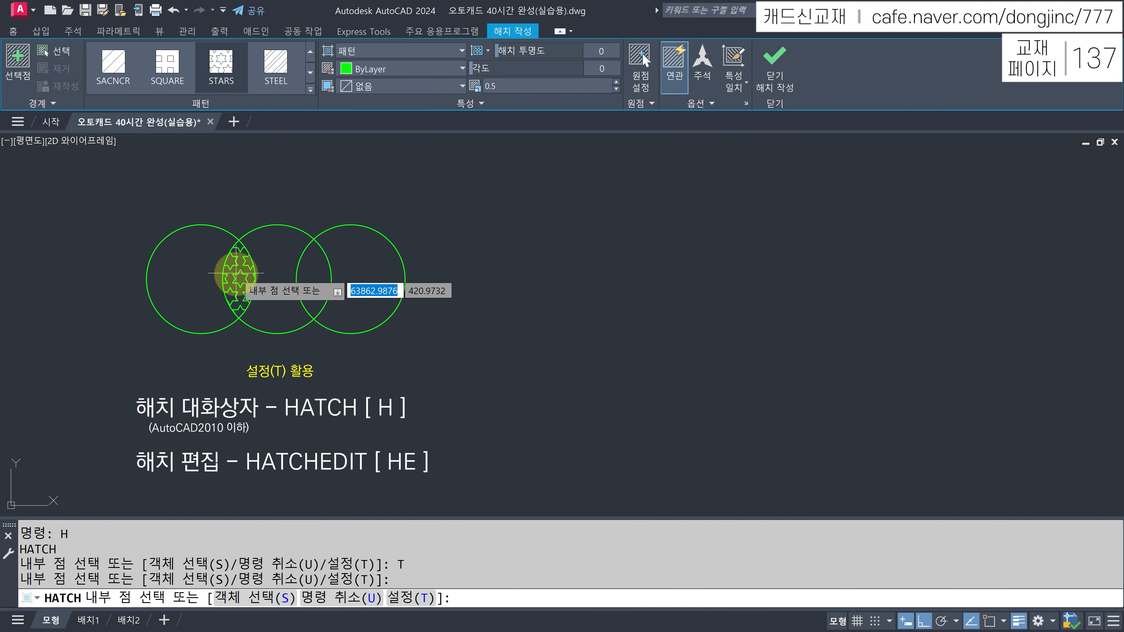
click(236, 273)
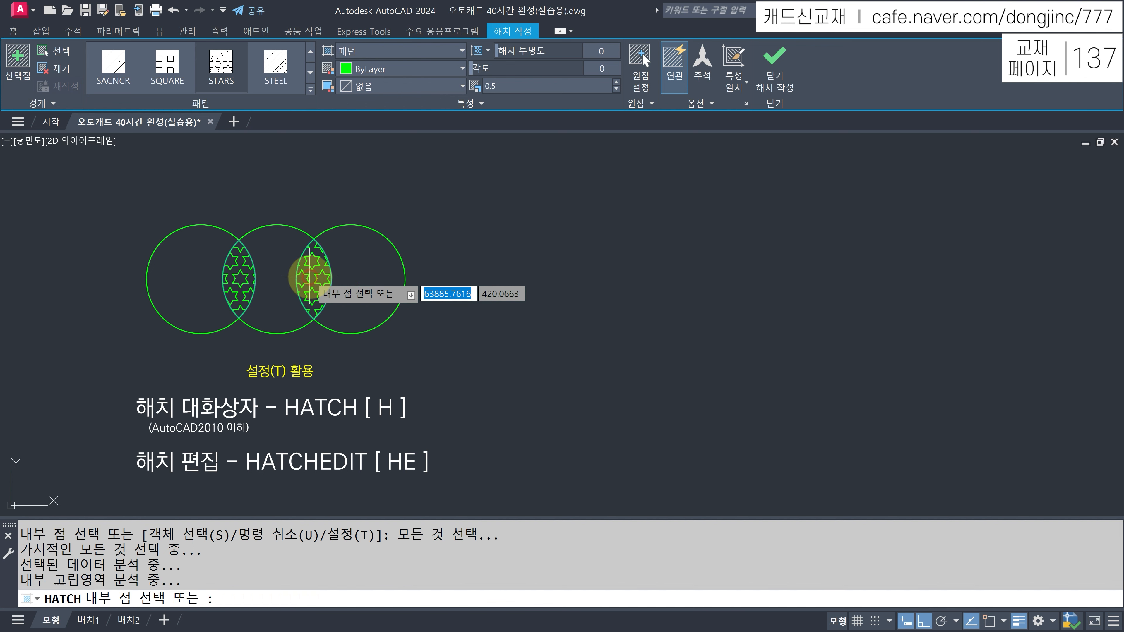
click(310, 275)
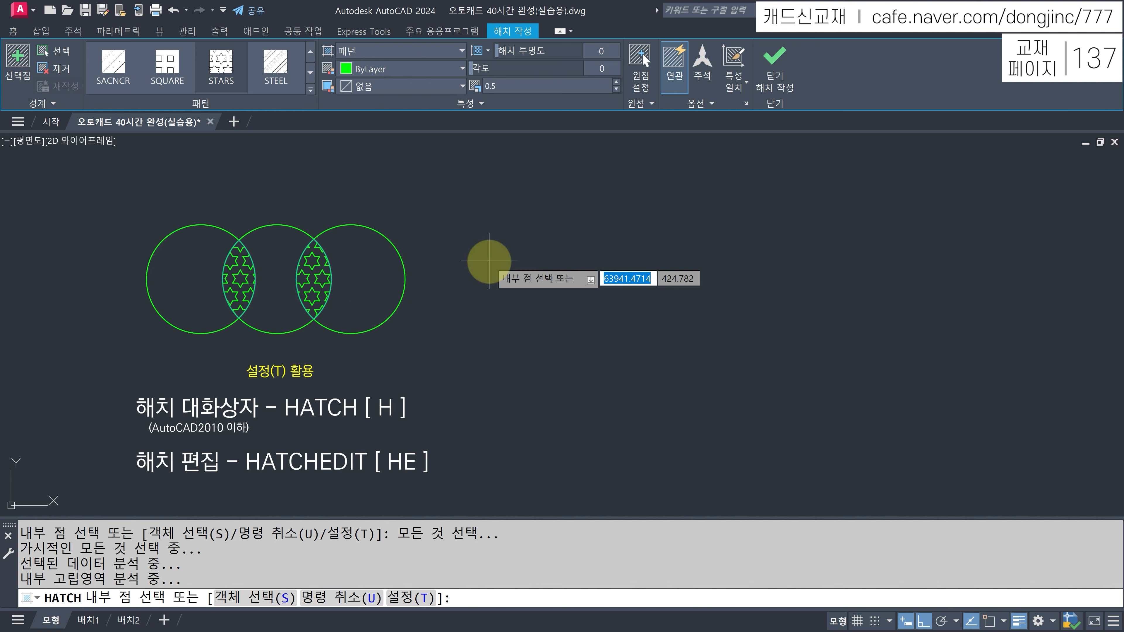
Reopen the hatch settings (T) and choose the ANSI31 pattern from the ANSI group of the pattern palette.
text(T)
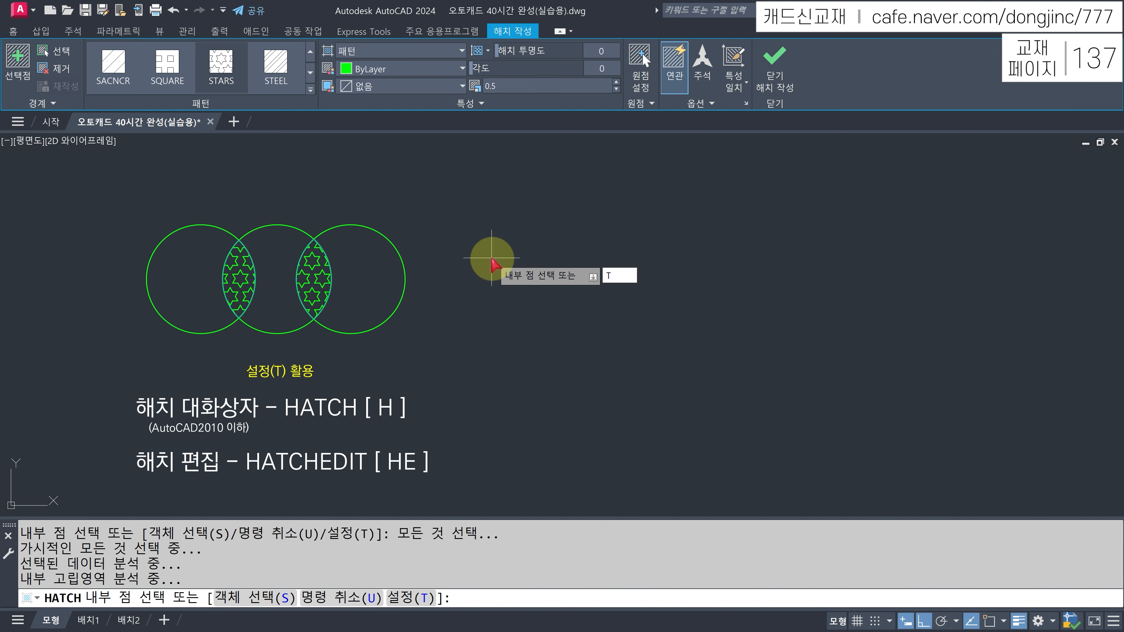
key(Return)
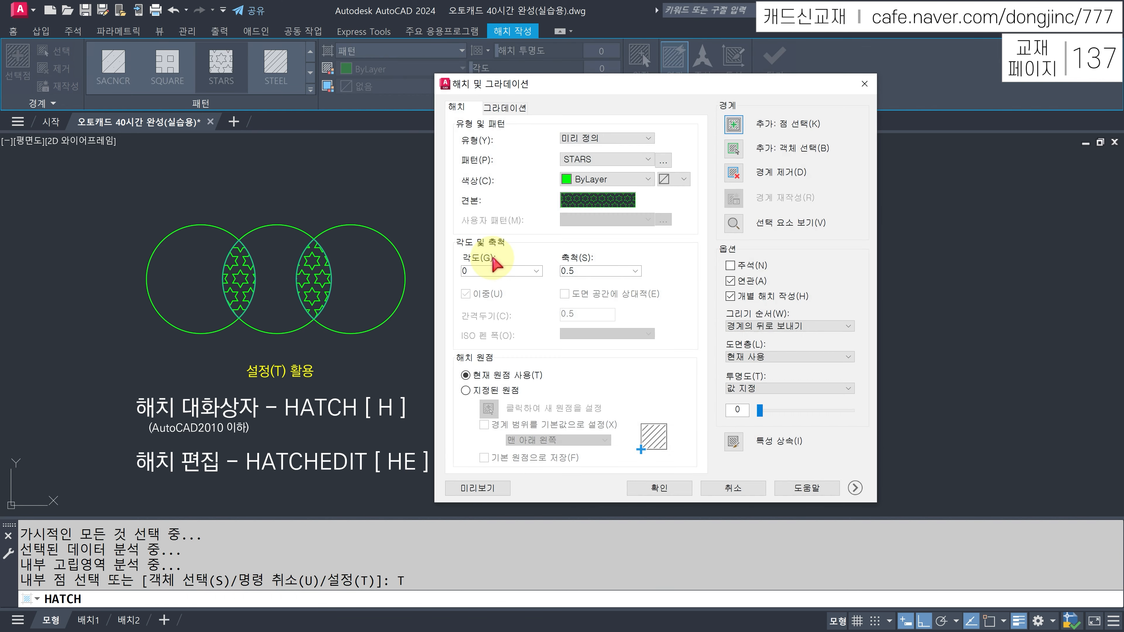
click(646, 161)
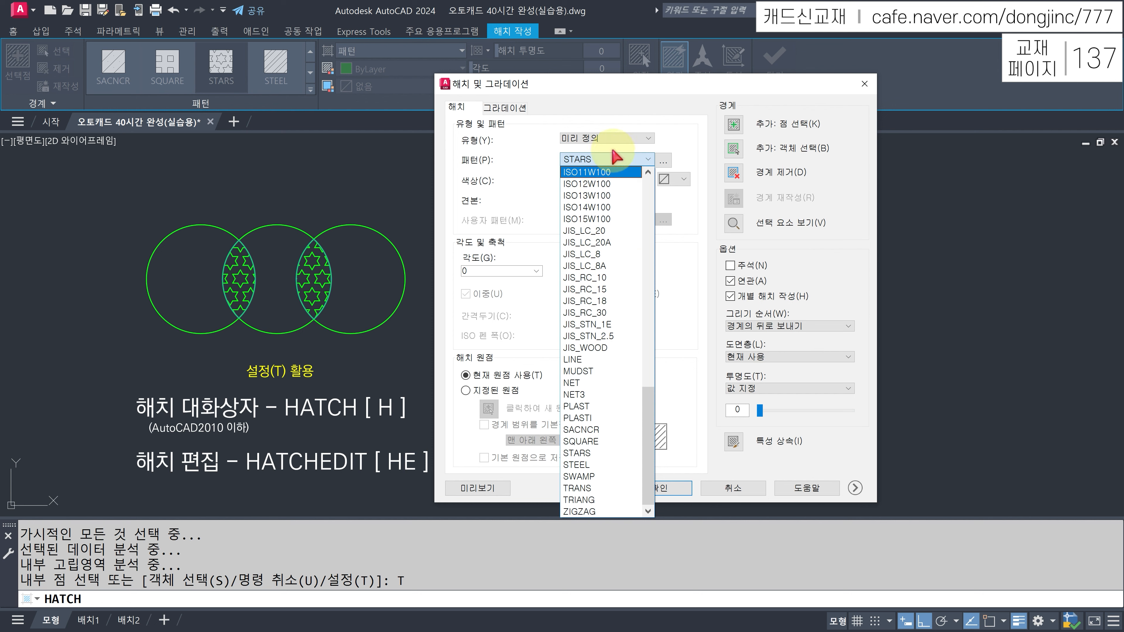
click(620, 159)
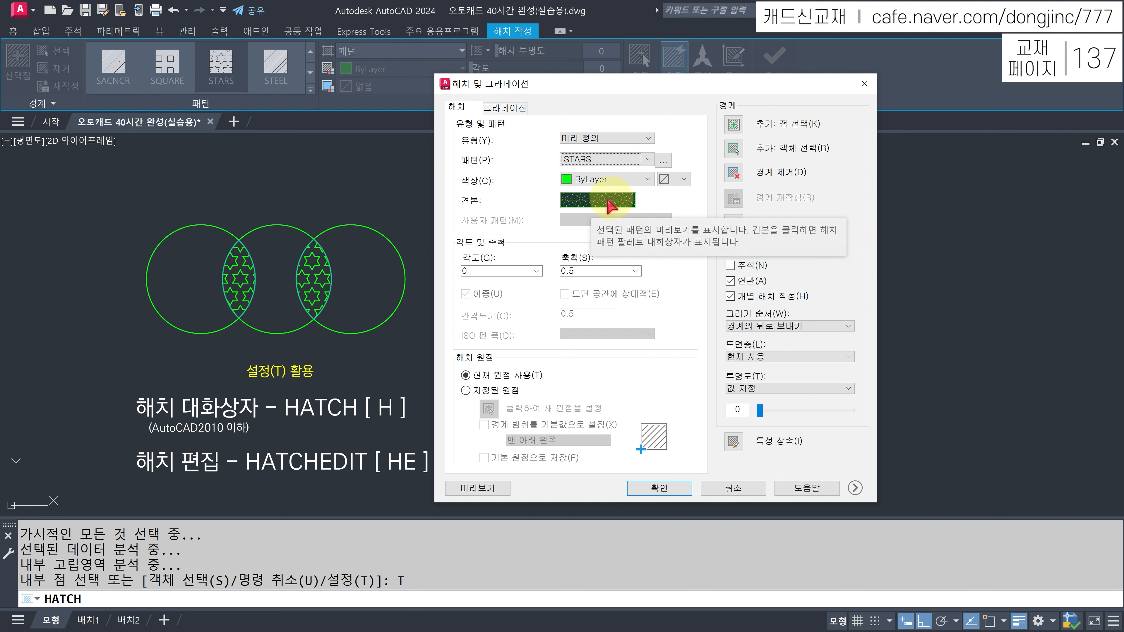
click(592, 199)
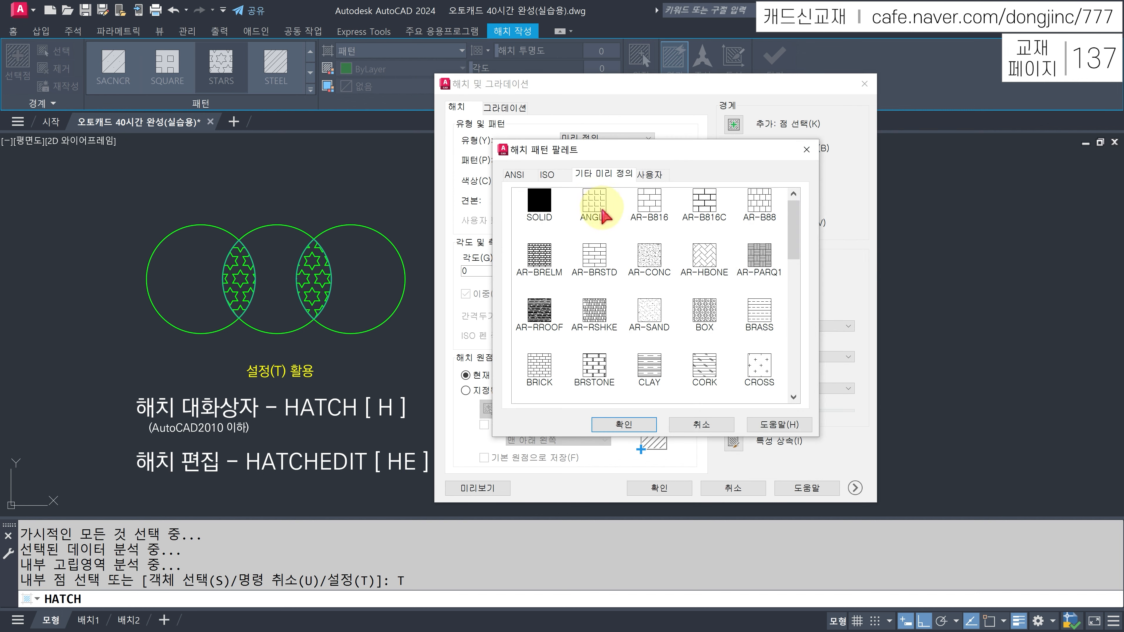
scroll(604, 221, down, 5)
scroll(614, 241, up, 5)
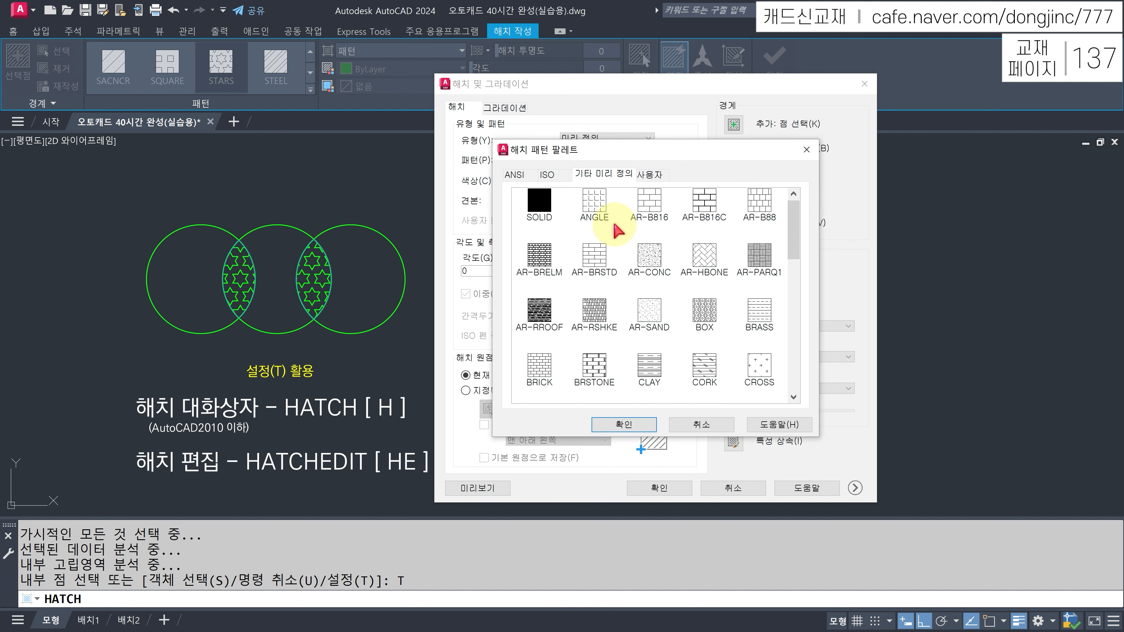
click(515, 175)
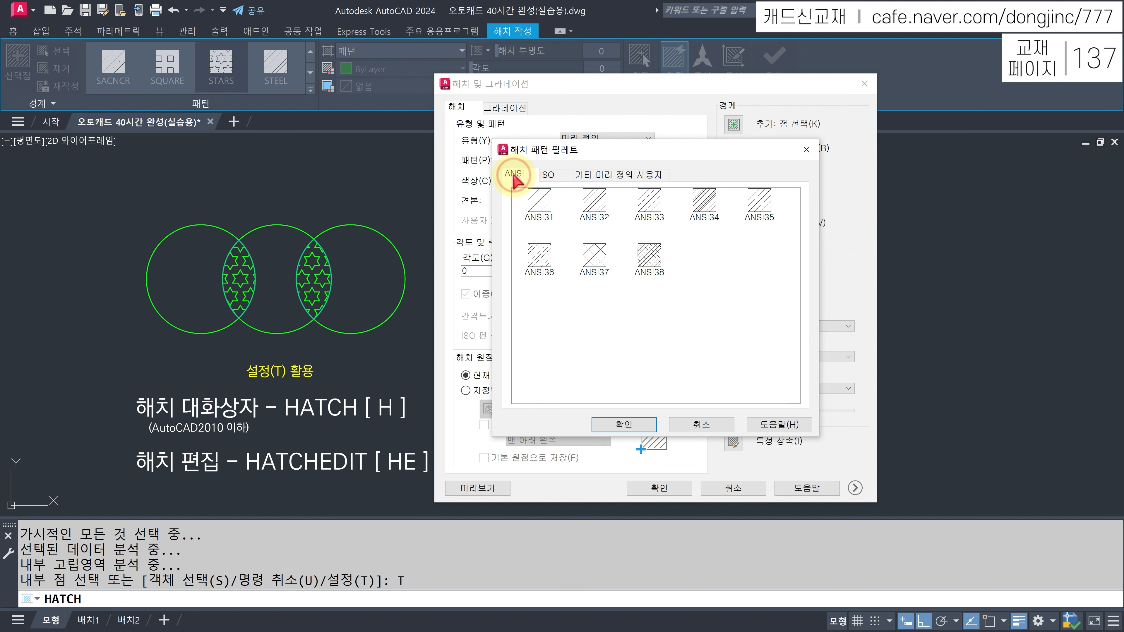
click(545, 206)
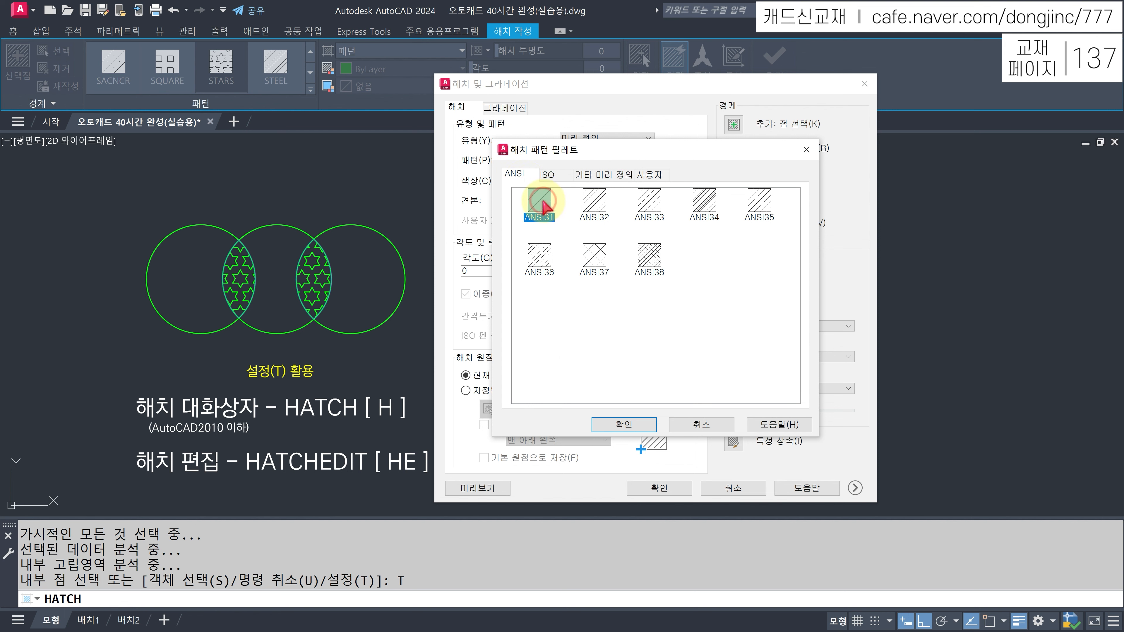
click(624, 424)
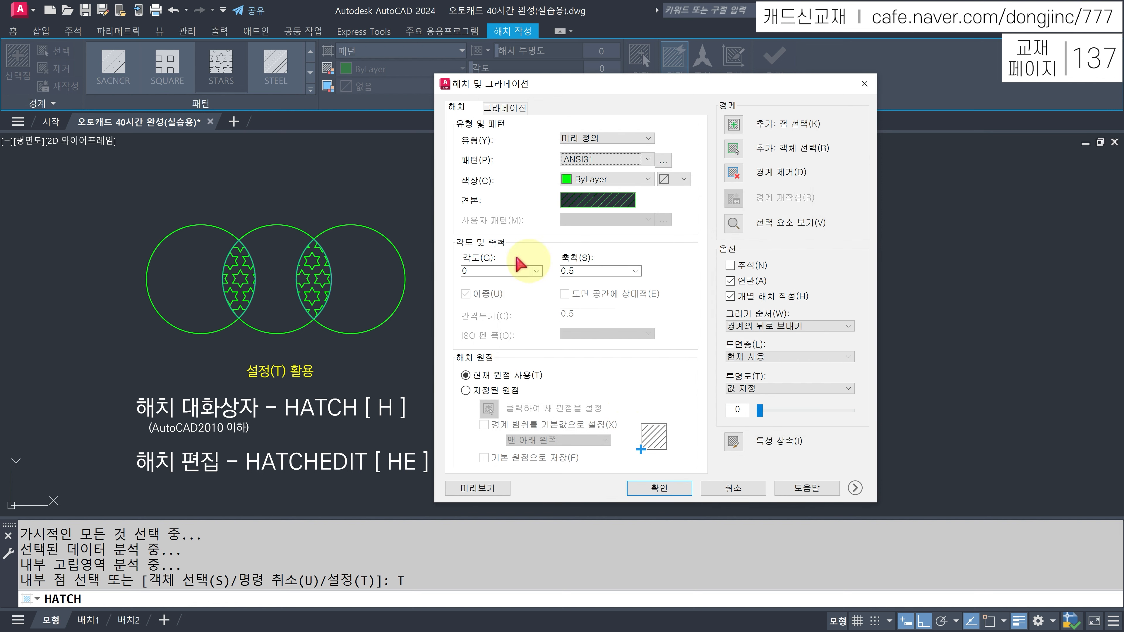
Set the hatch scale to 1, accept the settings and finish the hatch.
double_click(472, 271)
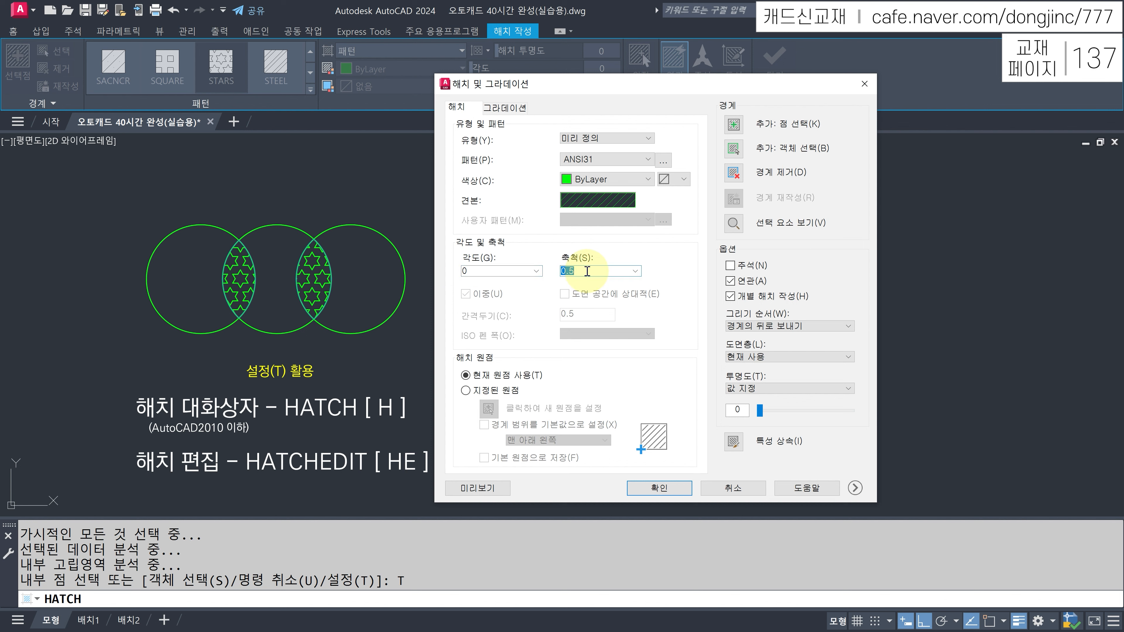
click(659, 489)
click(661, 489)
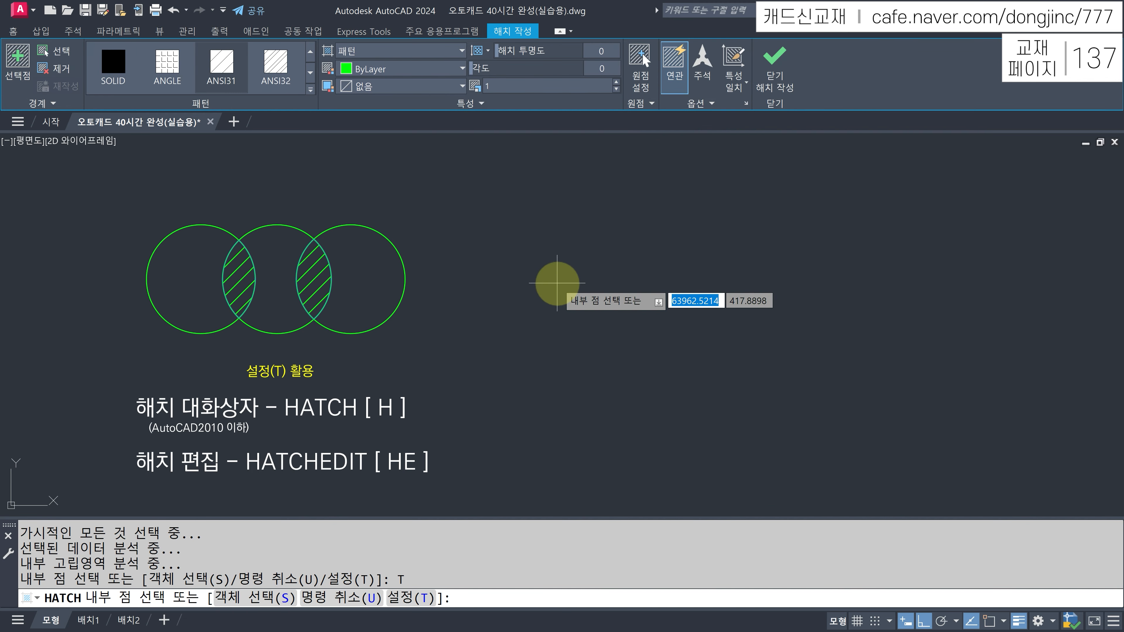
key(Return)
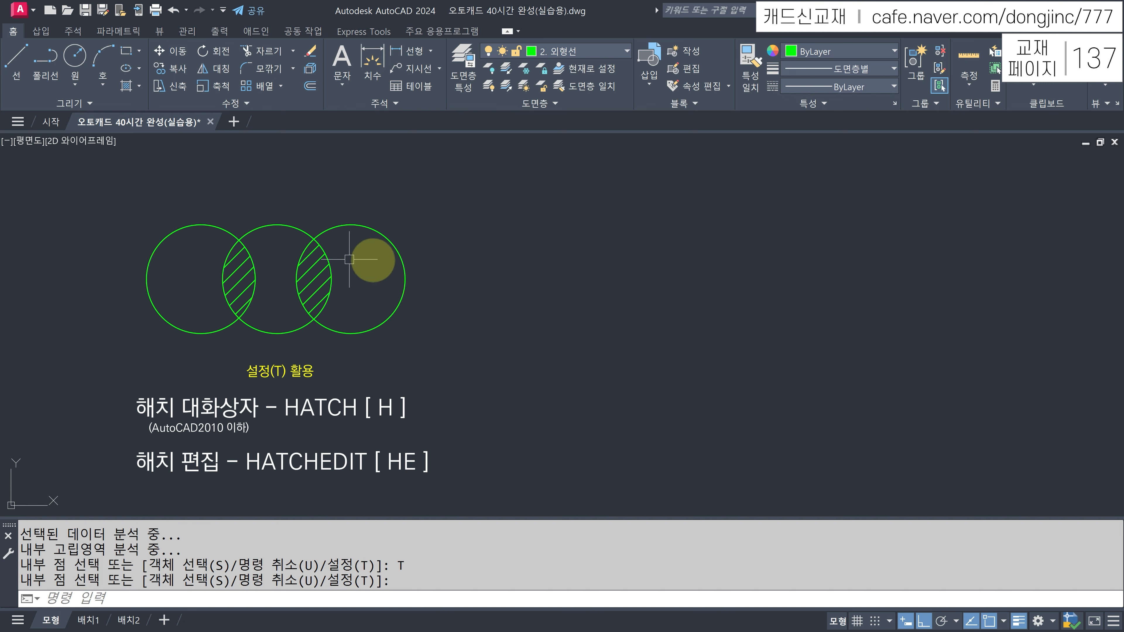
Move the left overlap's hatch to the layer 8. 해치선 and deselect it.
click(246, 268)
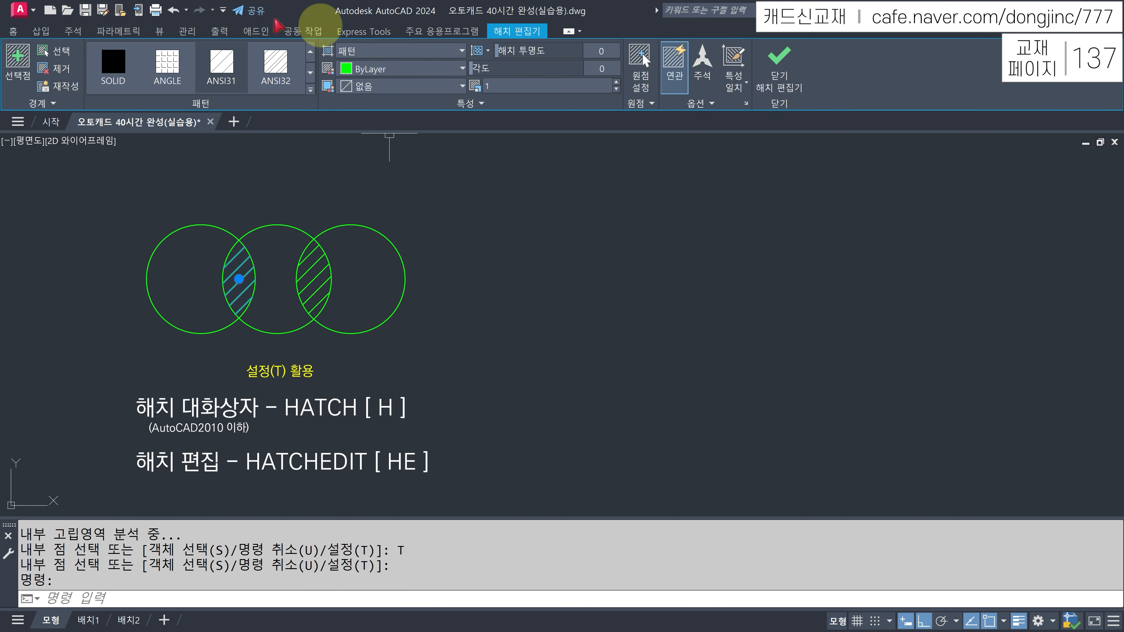
click(13, 31)
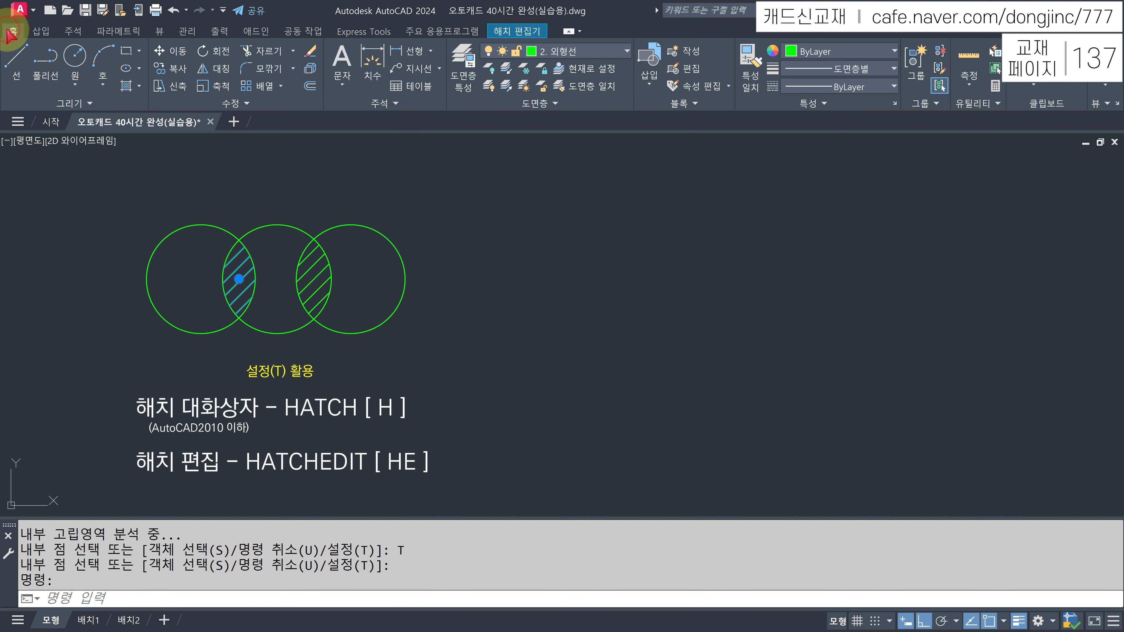
click(566, 51)
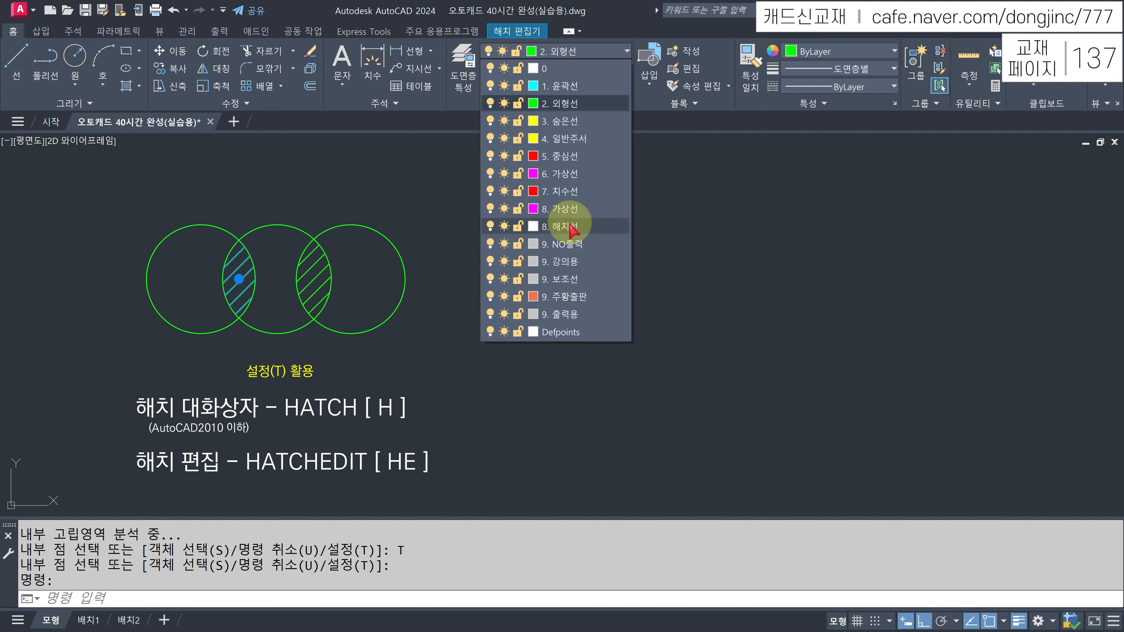
key(Escape)
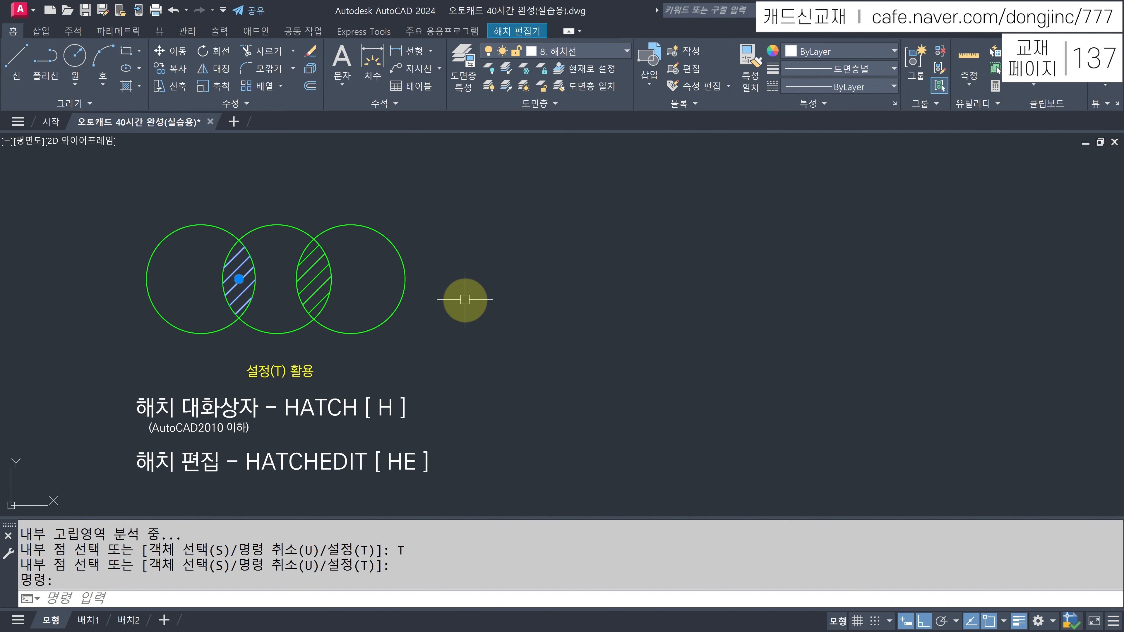
key(Escape)
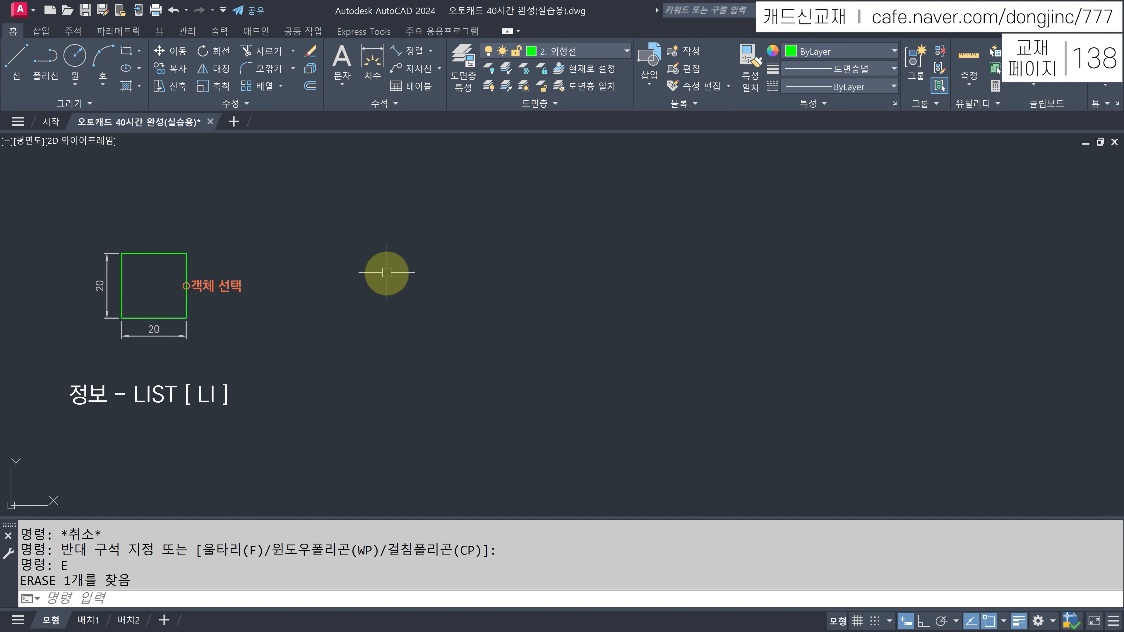
Draw a 30 by 30 rectangle beside the dimensioned 20 by 20 sample square.
text(REC)
key(Return)
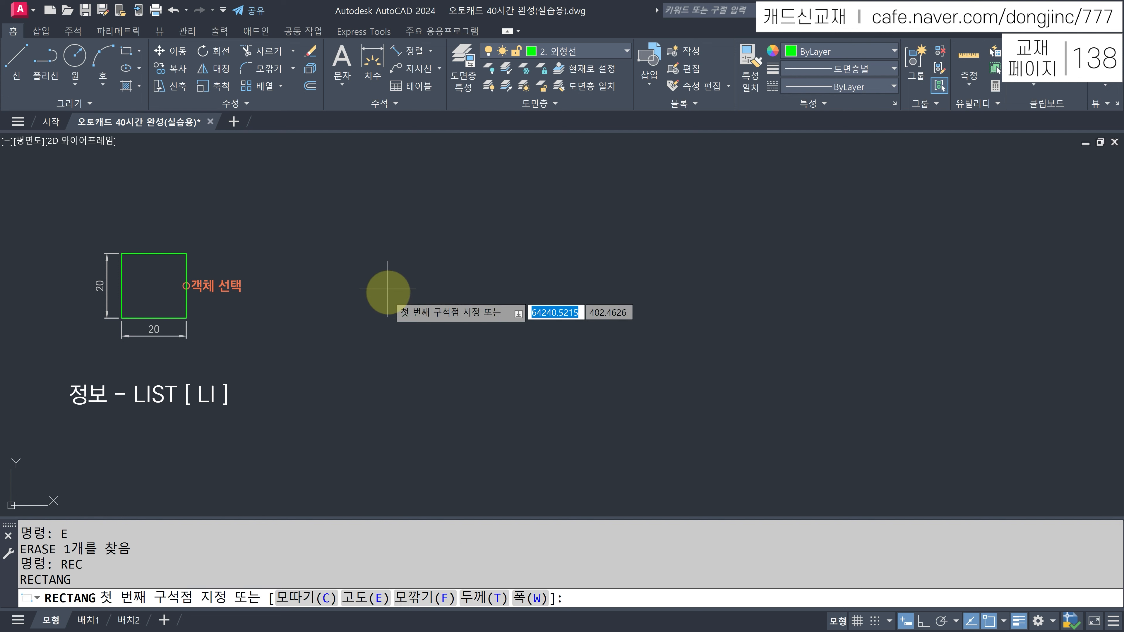
click(331, 332)
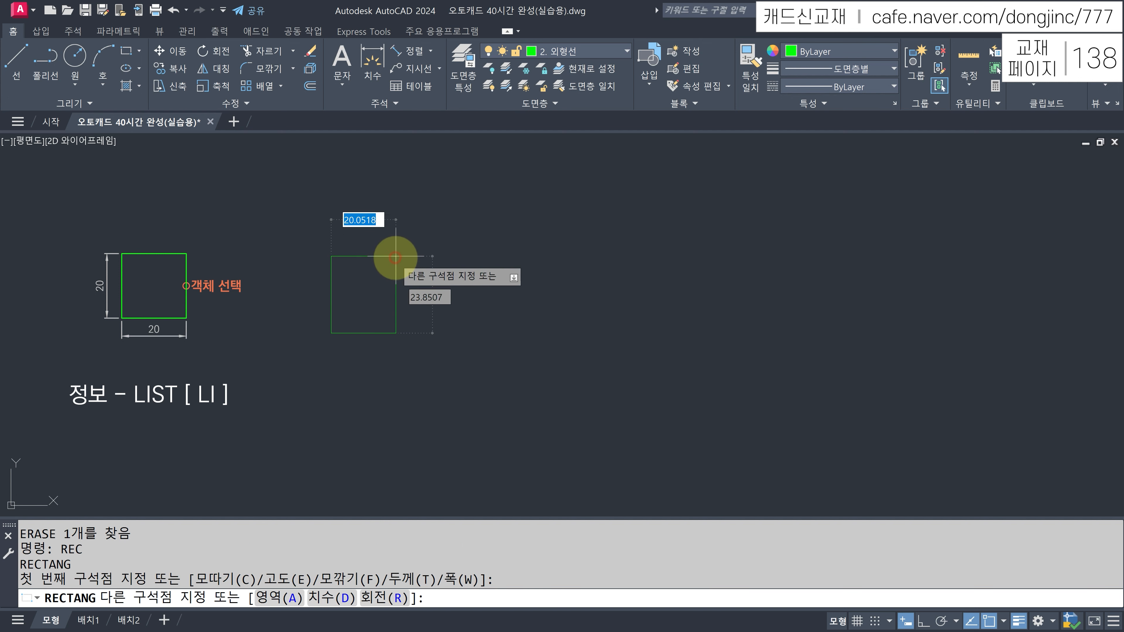
text(30)
key(Tab)
text(3)
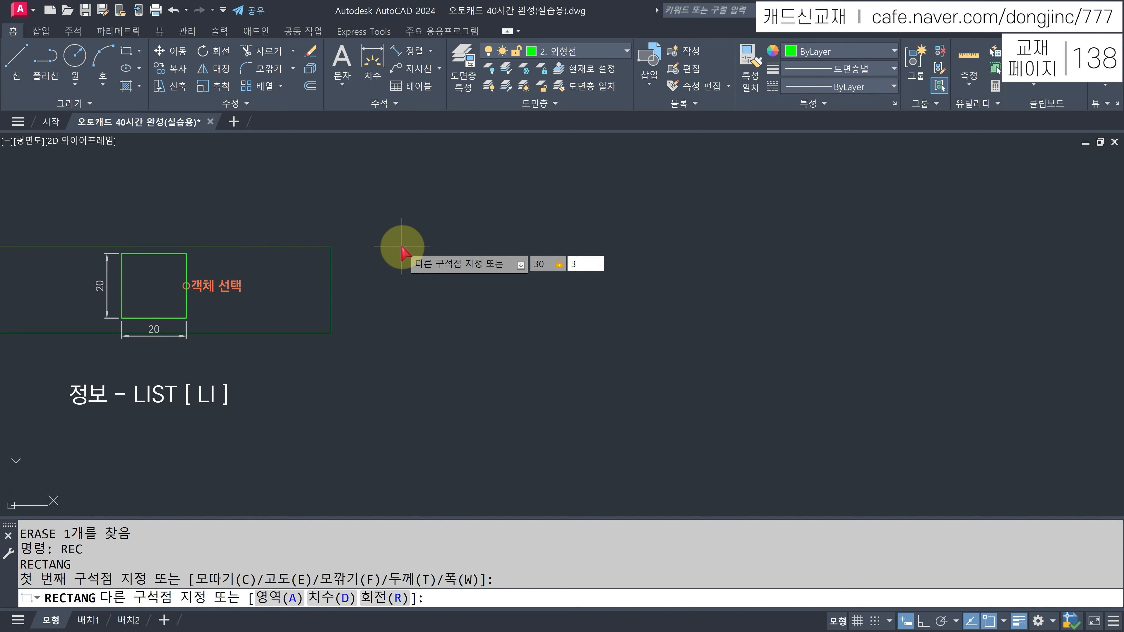
key(Return)
key(Escape)
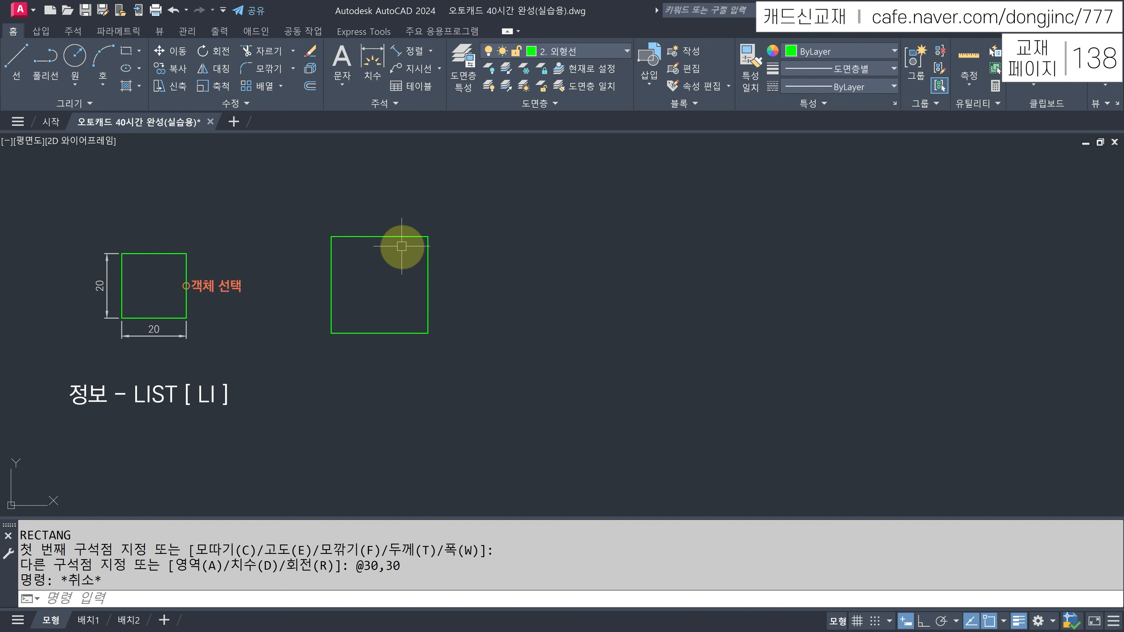
List (리스트) the 30 by 30 rectangle's object information, read it in the text window, and close the window.
click(827, 107)
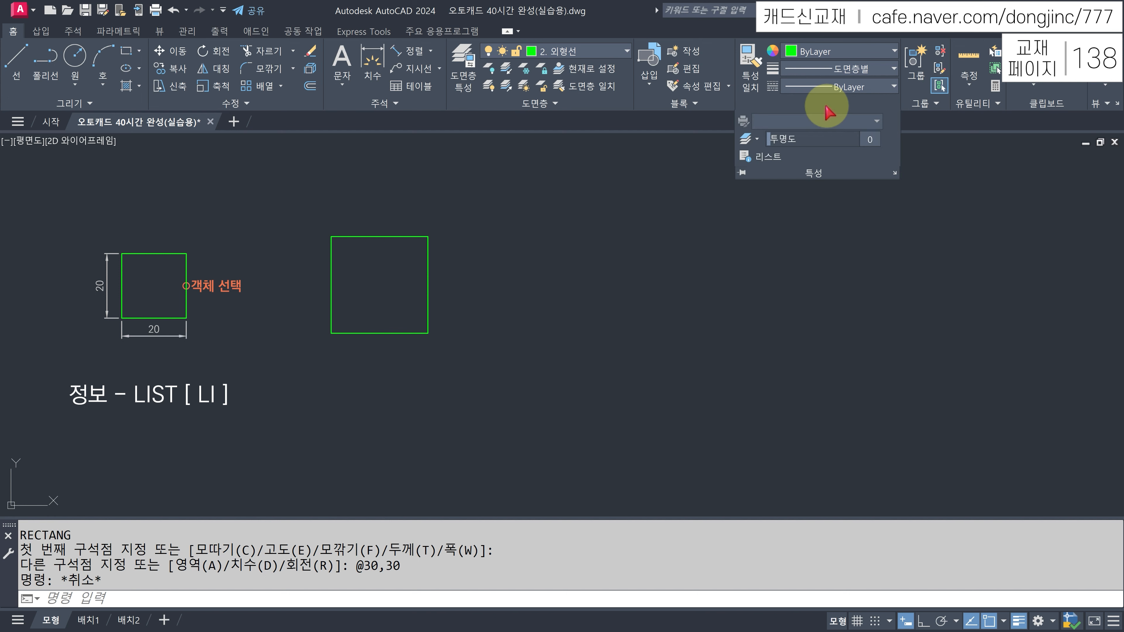
click(761, 159)
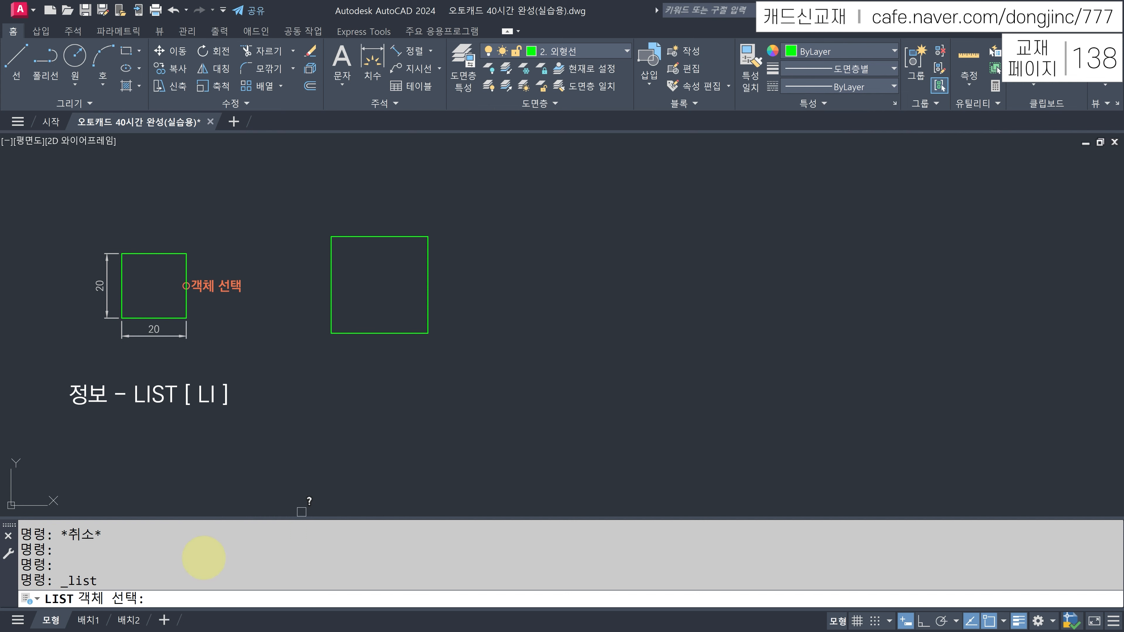
click(396, 236)
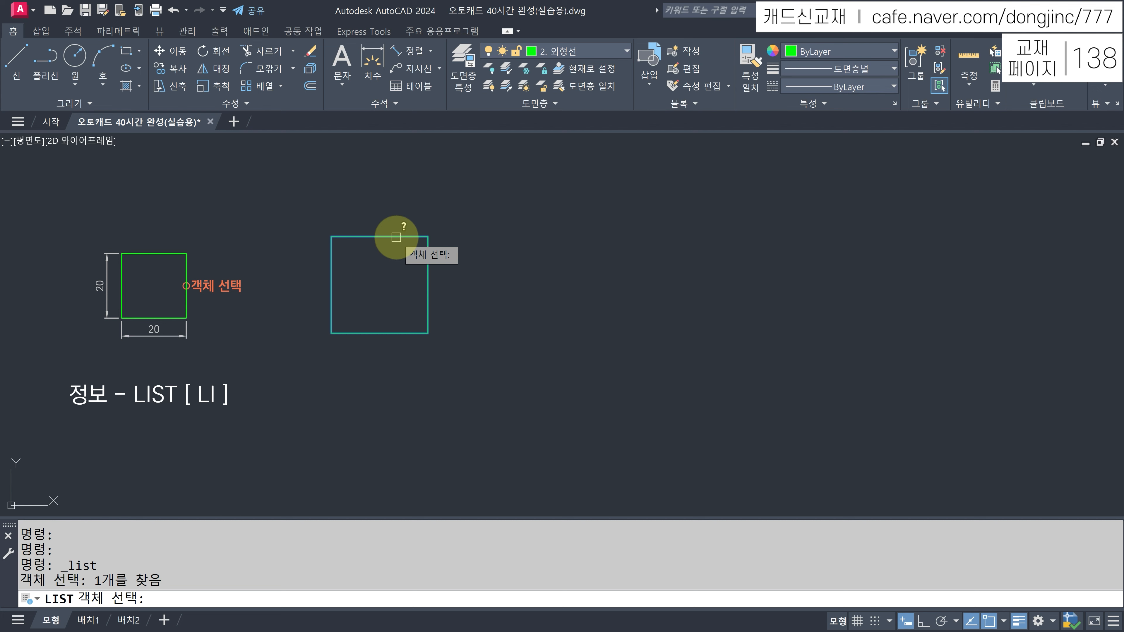
key(Return)
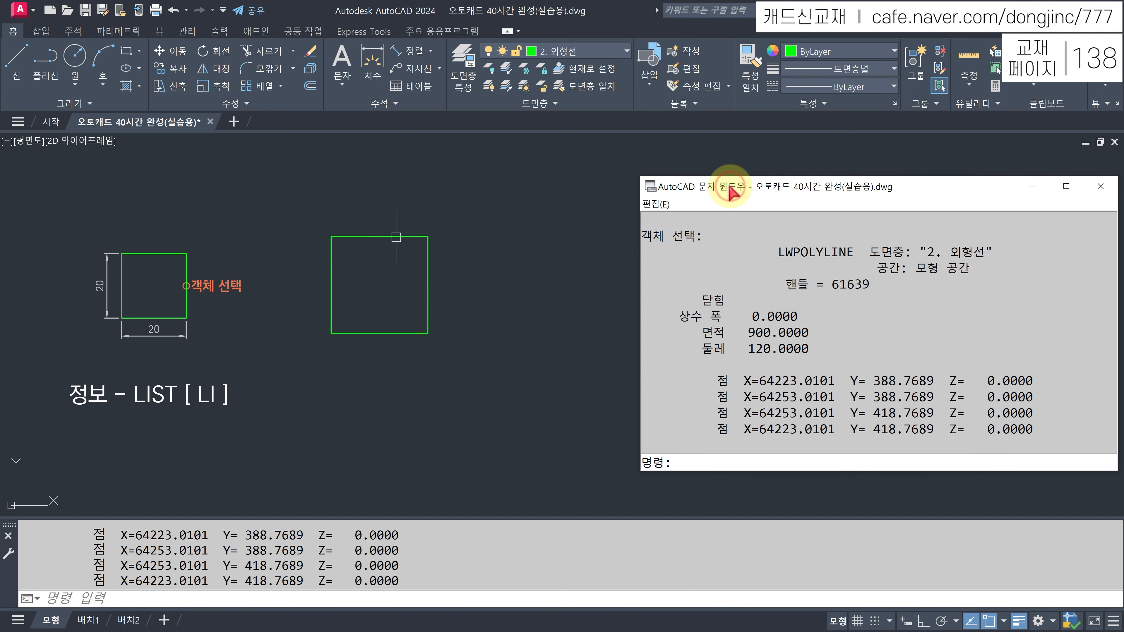
drag(730, 191, 710, 191)
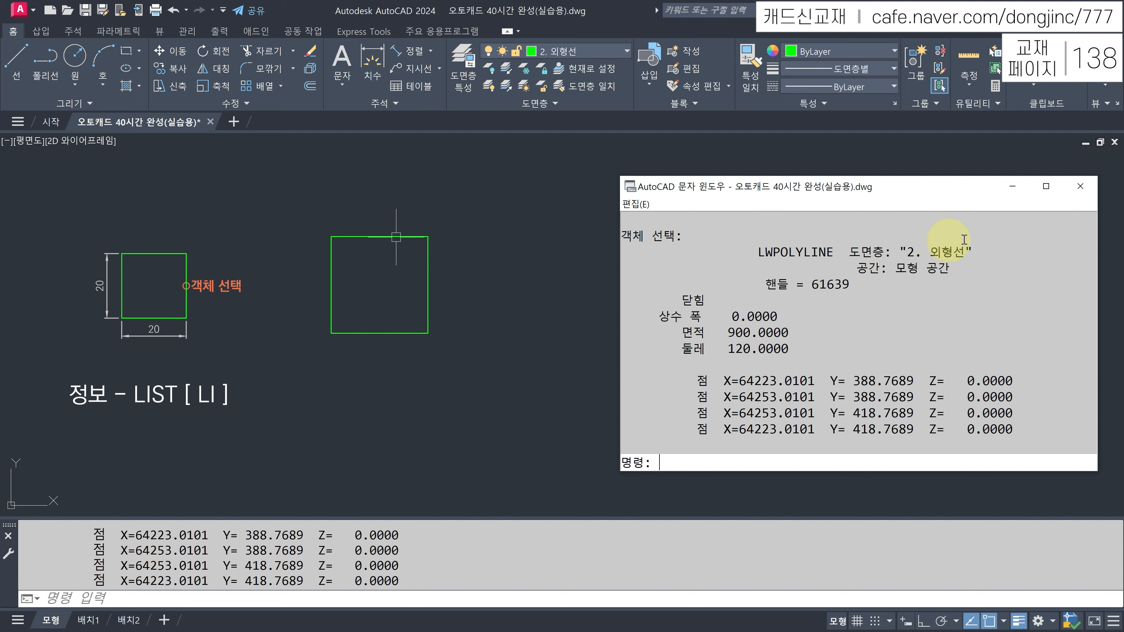
click(1079, 186)
Select the 30 by 30 rectangle with a crossing window and erase it.
click(495, 201)
click(409, 279)
text(E)
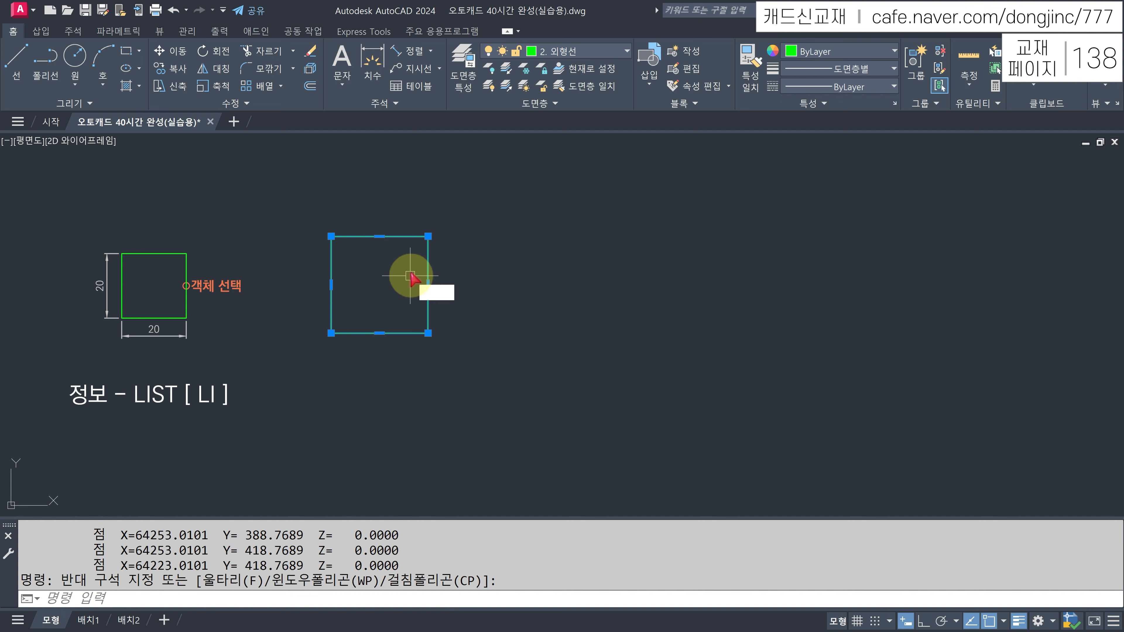
key(Return)
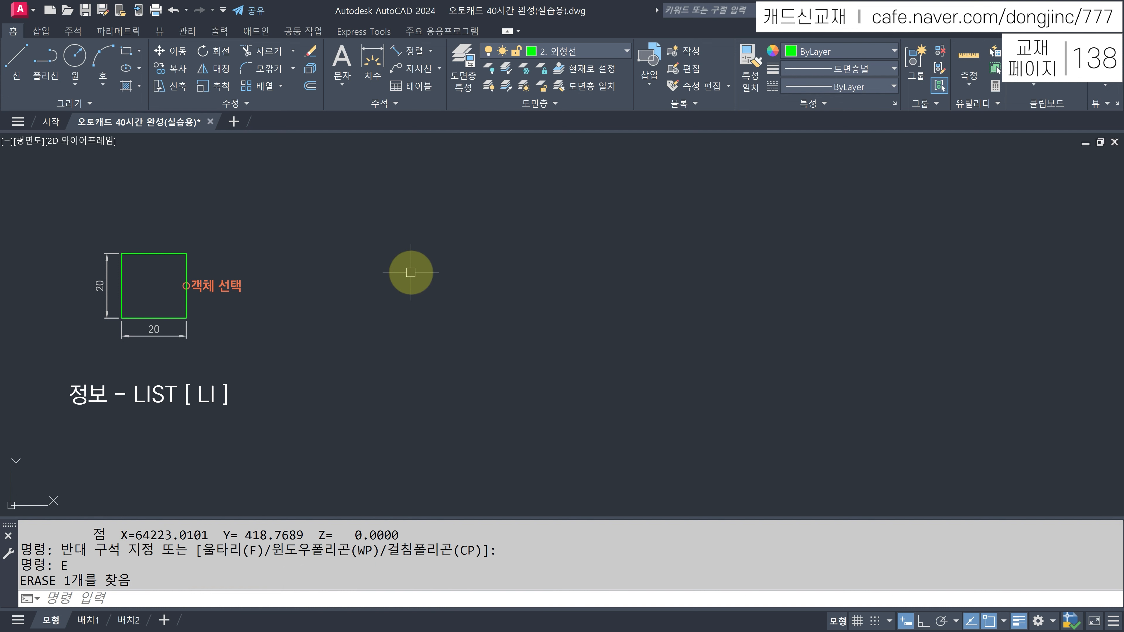
Draw a triangle from three separate lines, about 140 in total perimeter, beside the dimensioned 20 by 20 sample square.
text(L)
key(Return)
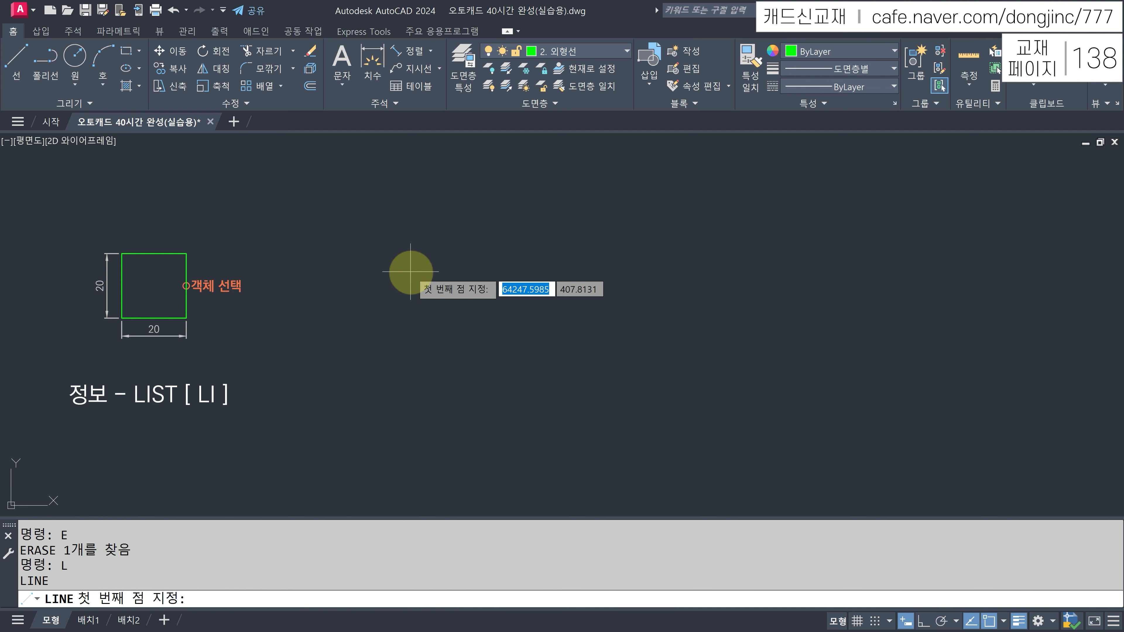
click(368, 232)
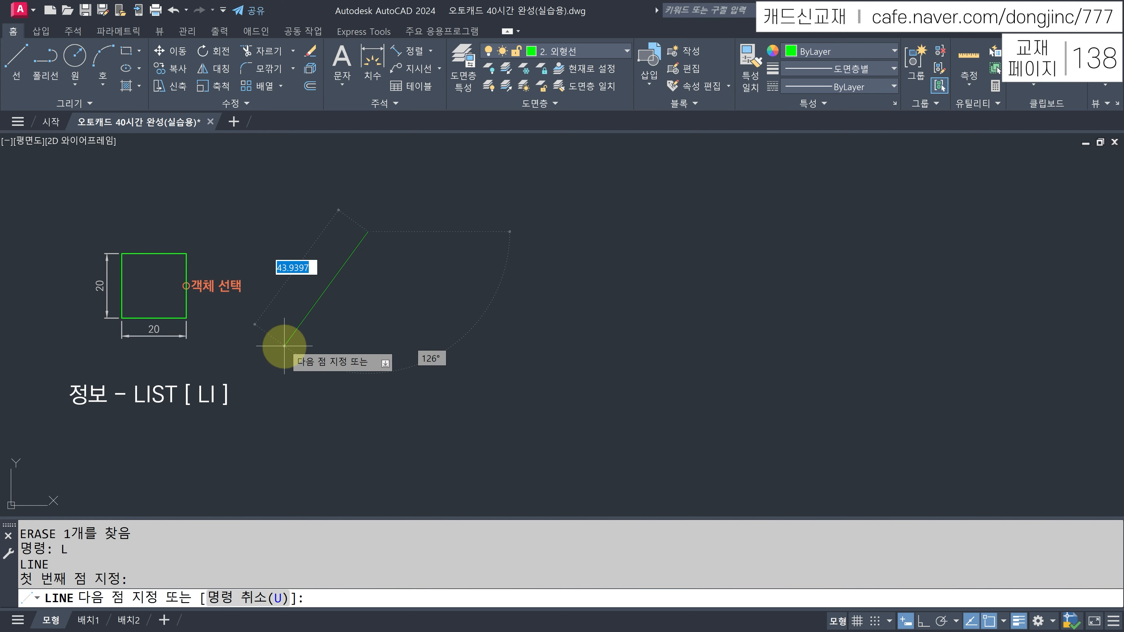
click(451, 345)
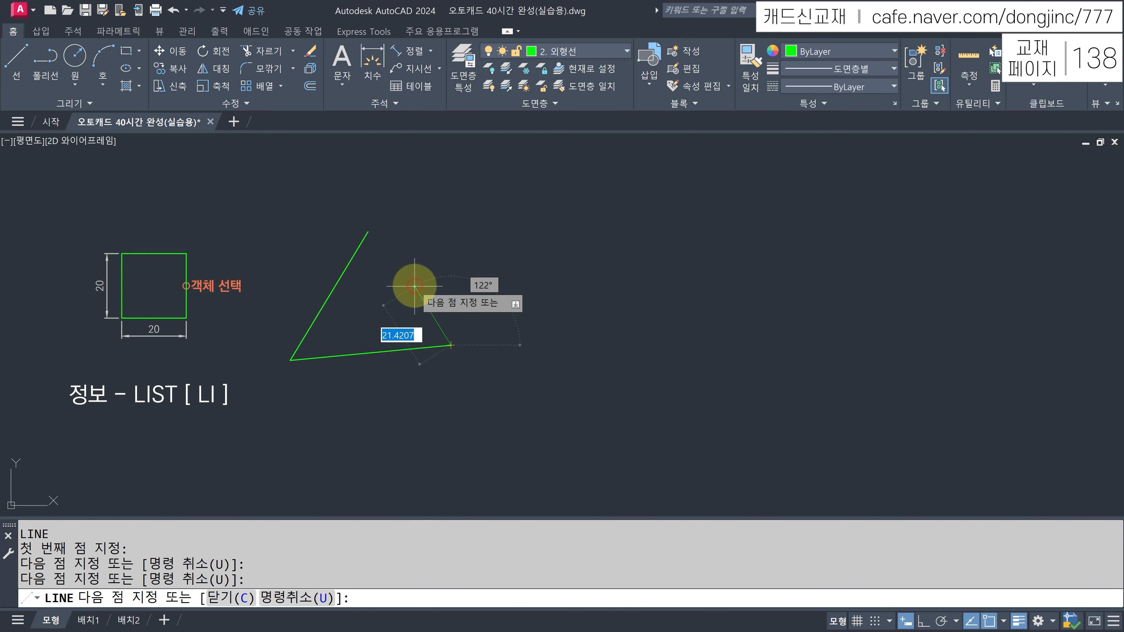
click(368, 231)
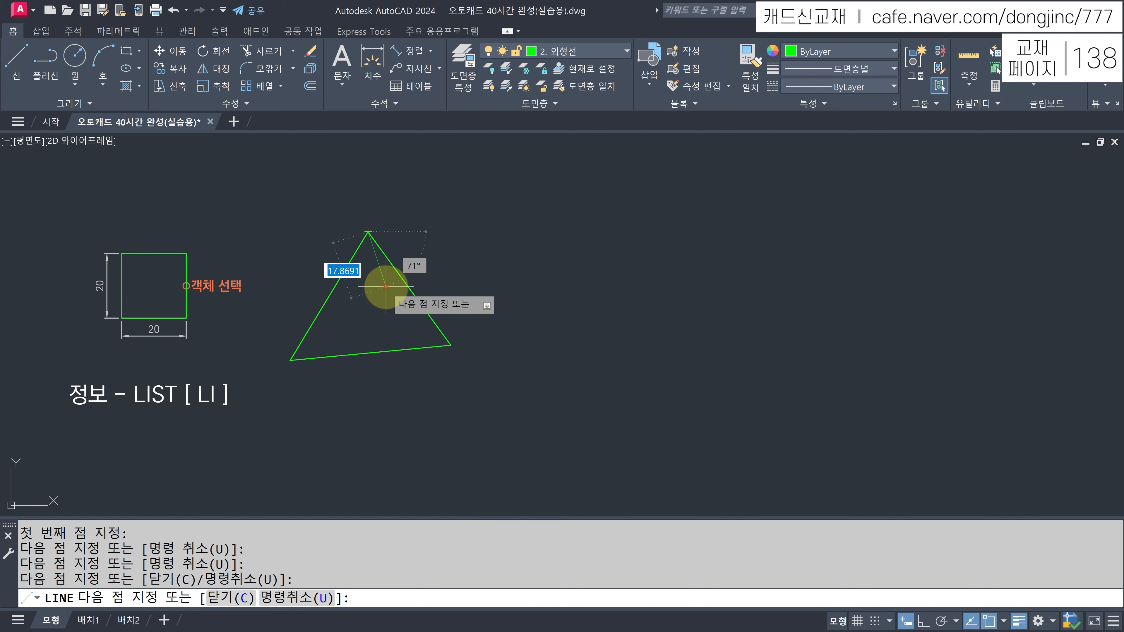
key(Escape)
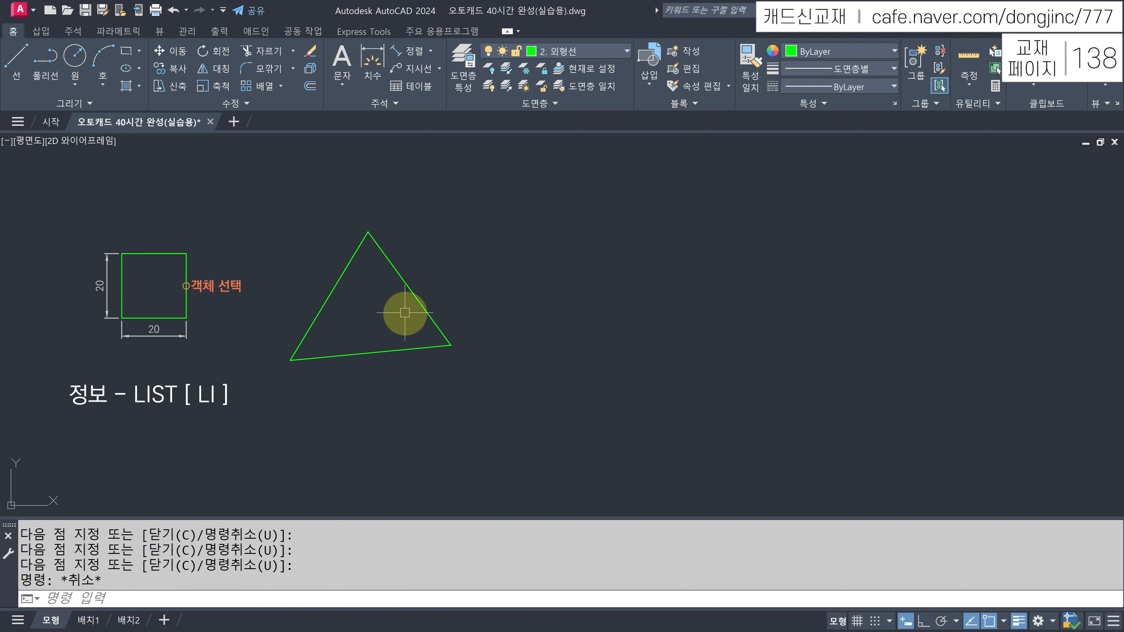
List the triangle's three separate lines, examine the length entry in the text window, then close it and end the command.
text(LI)
key(Return)
click(496, 185)
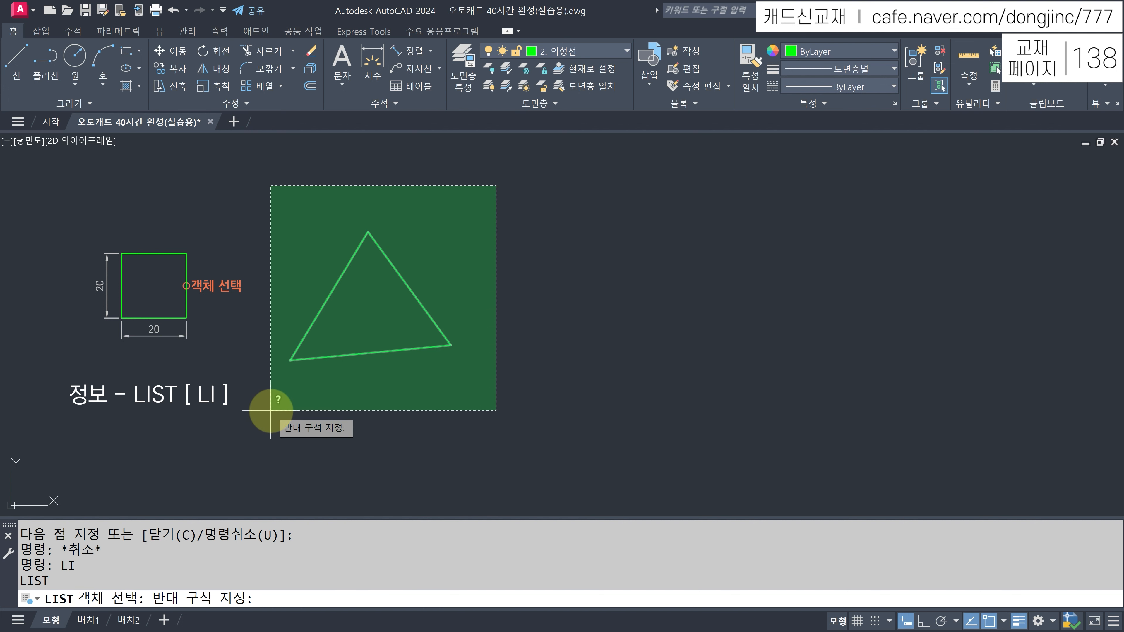
click(271, 410)
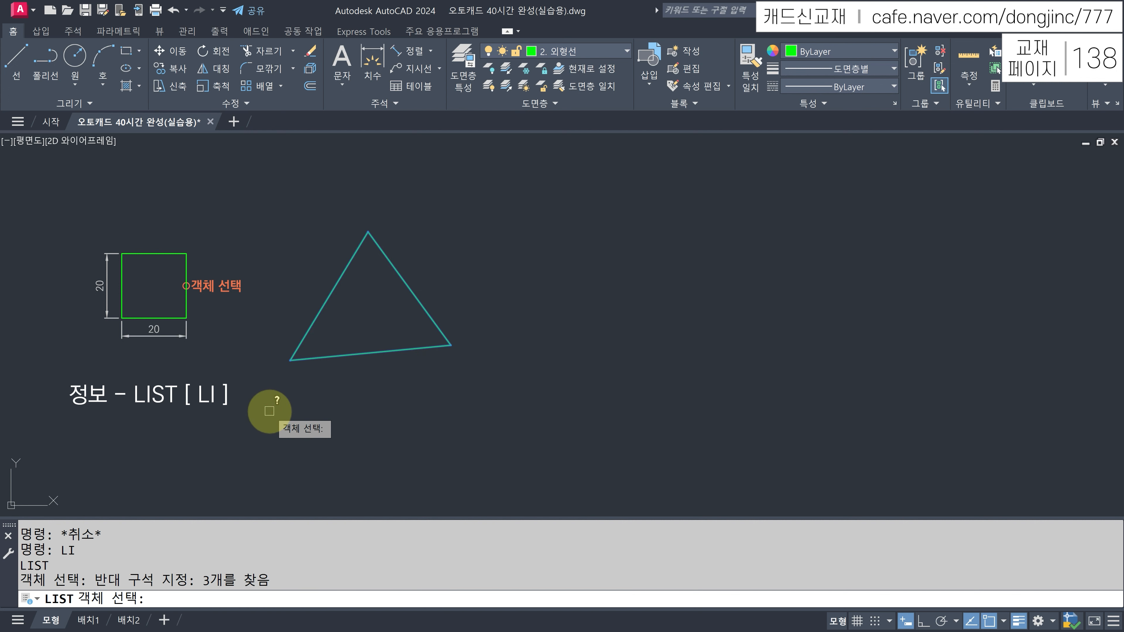
key(Return)
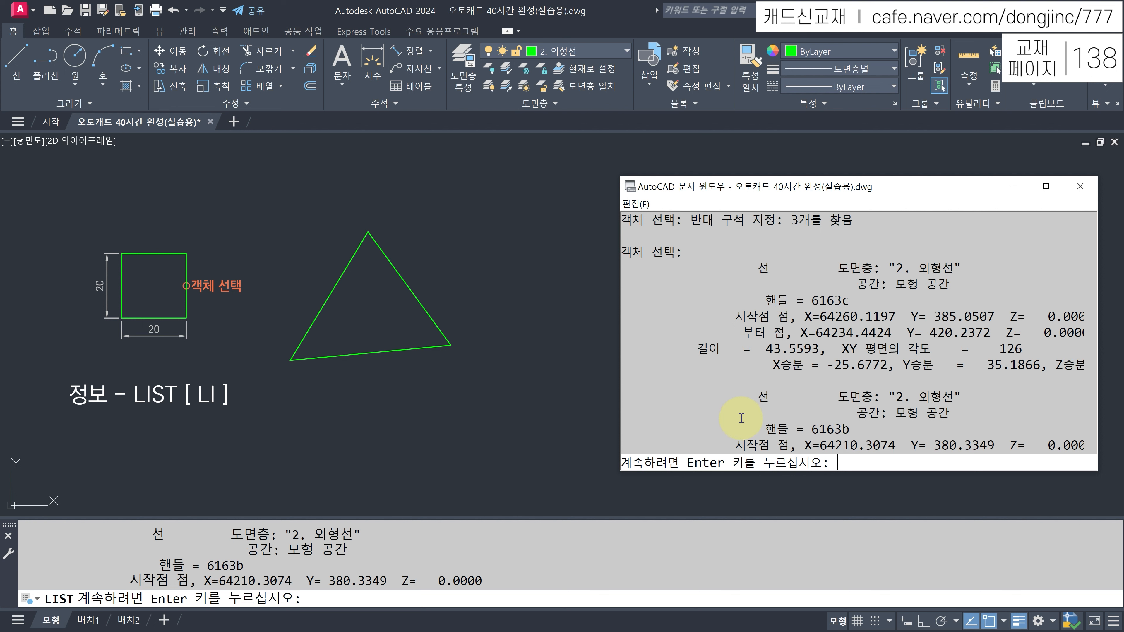
drag(697, 349, 814, 343)
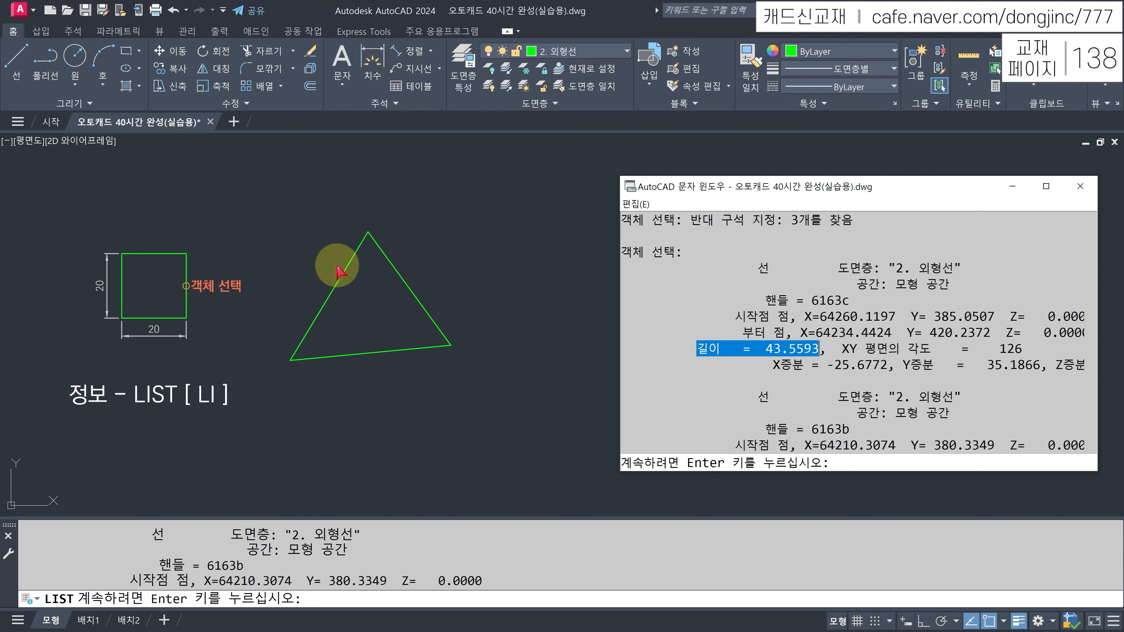
drag(361, 343, 374, 340)
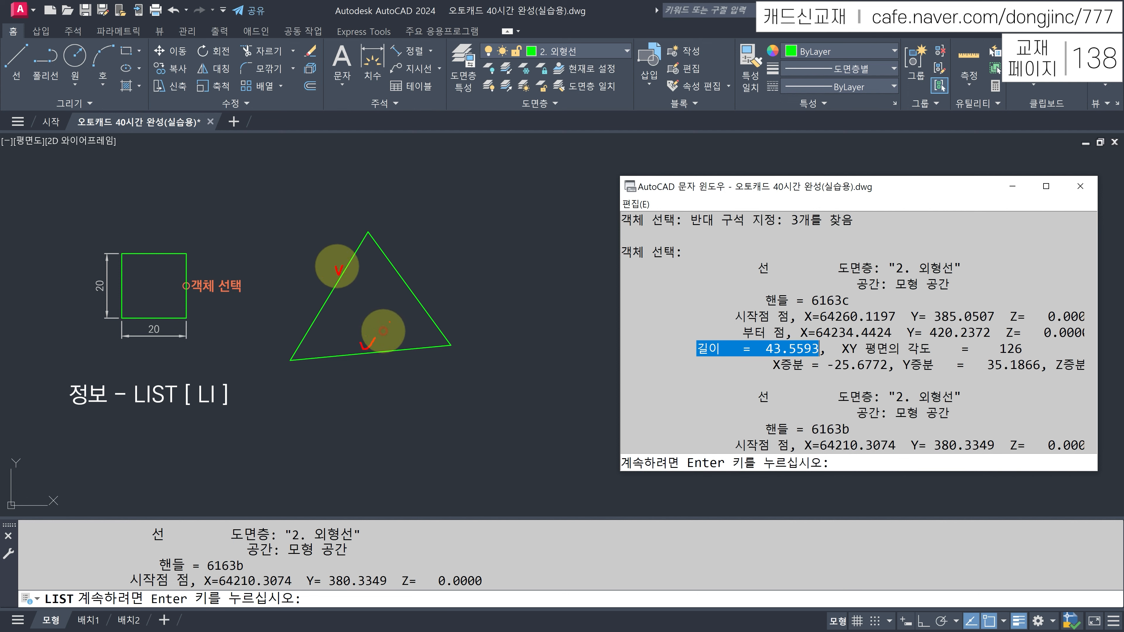
drag(404, 278, 411, 282)
mouse_move(373, 232)
mouse_down()
mouse_move(313, 310)
mouse_move(317, 358)
mouse_move(448, 347)
mouse_move(372, 234)
mouse_up()
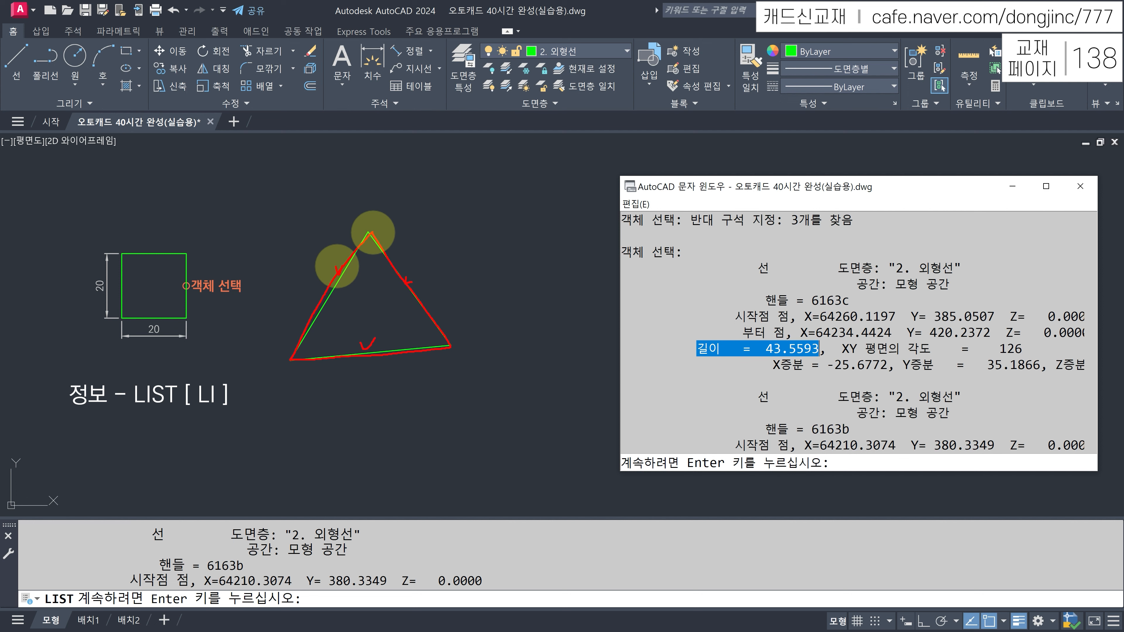
click(1080, 186)
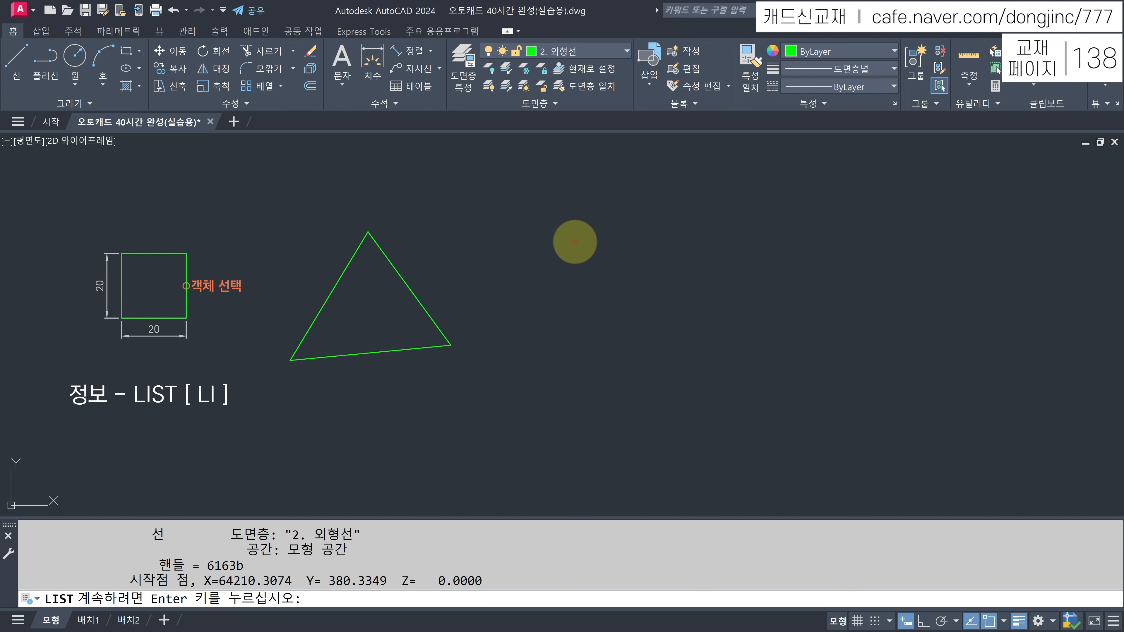
key(Escape)
key(Escape)
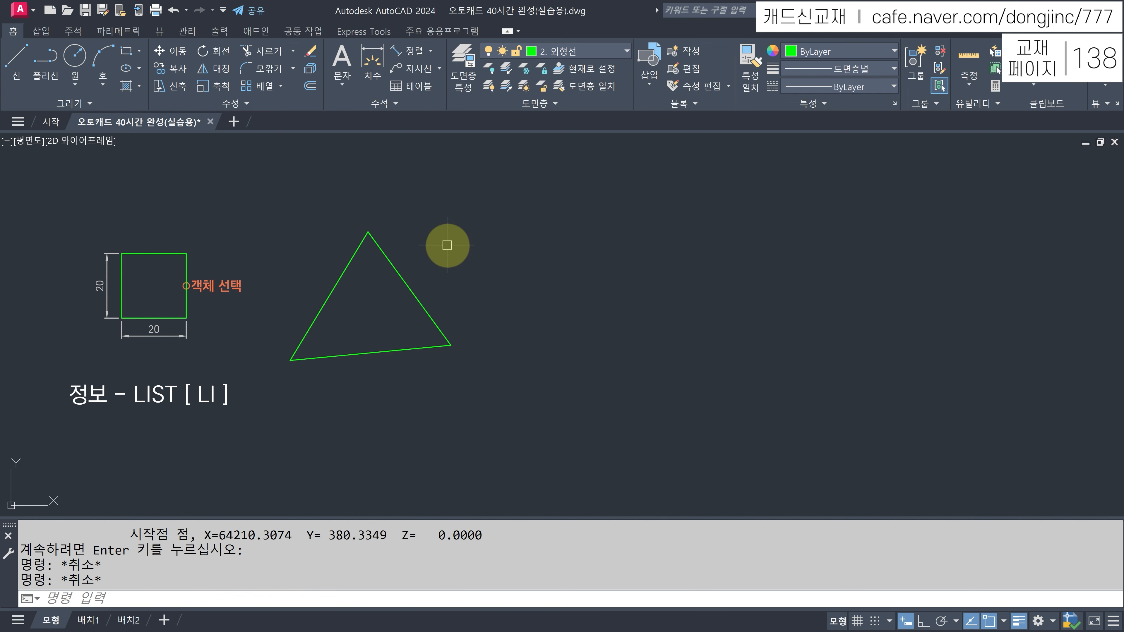
Join the triangle's three lines into one polyline and check that it selects as a single object.
text(J)
key(Return)
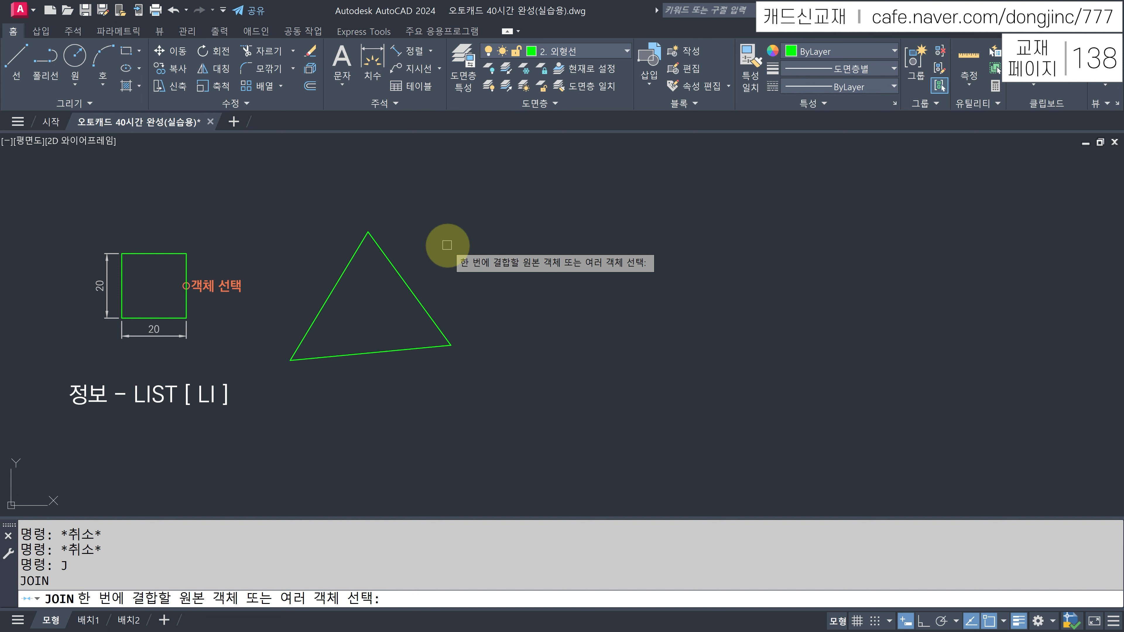
click(477, 189)
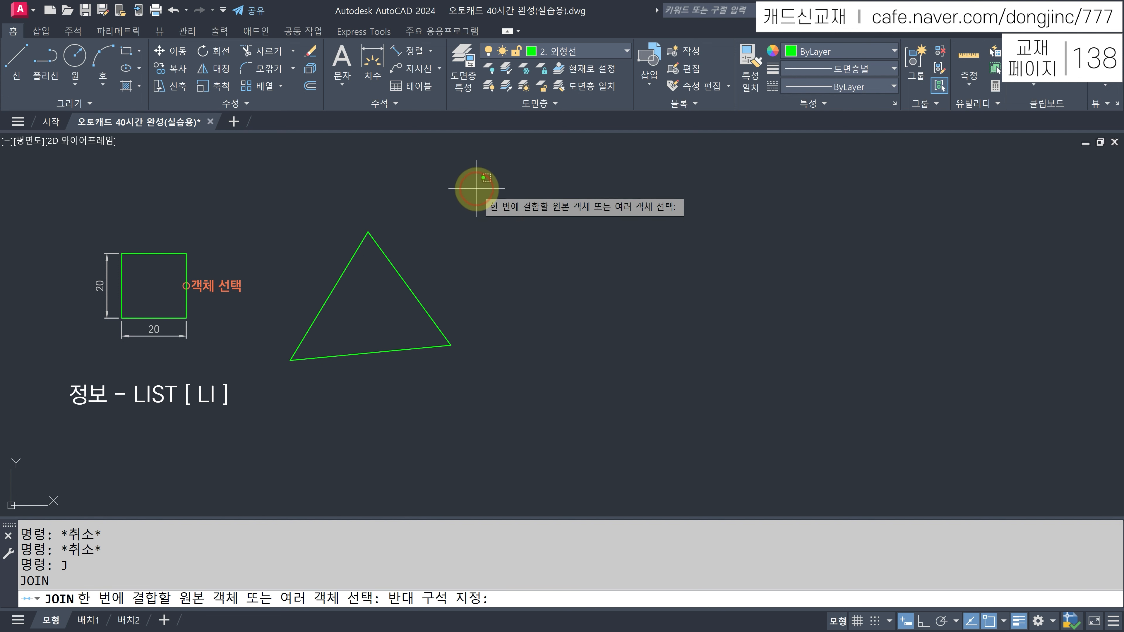
click(264, 389)
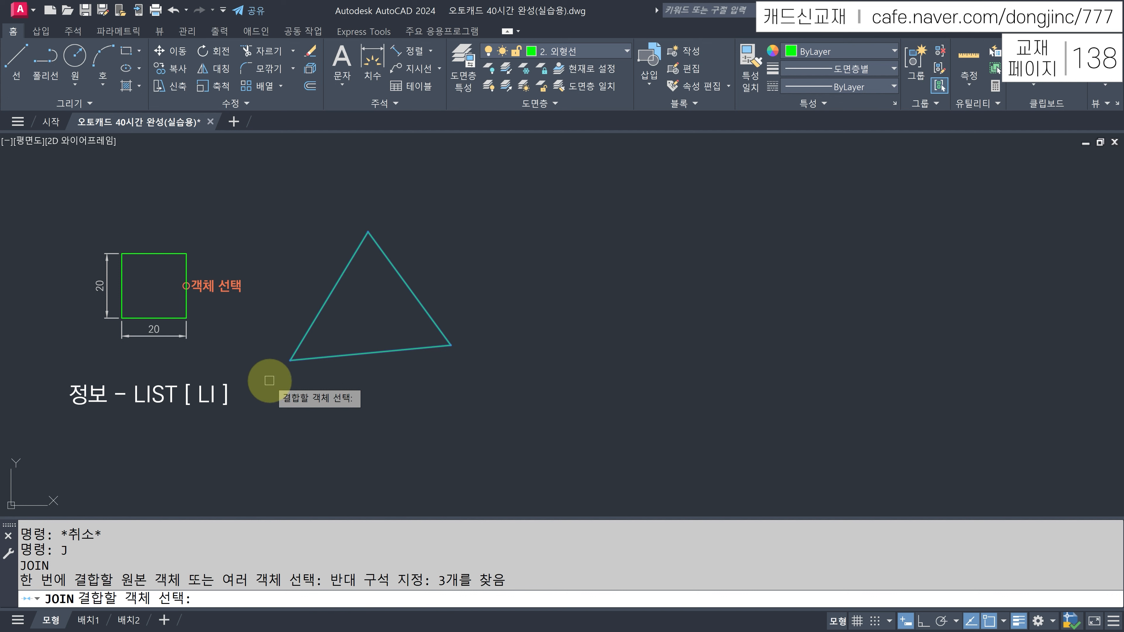
key(Return)
click(340, 280)
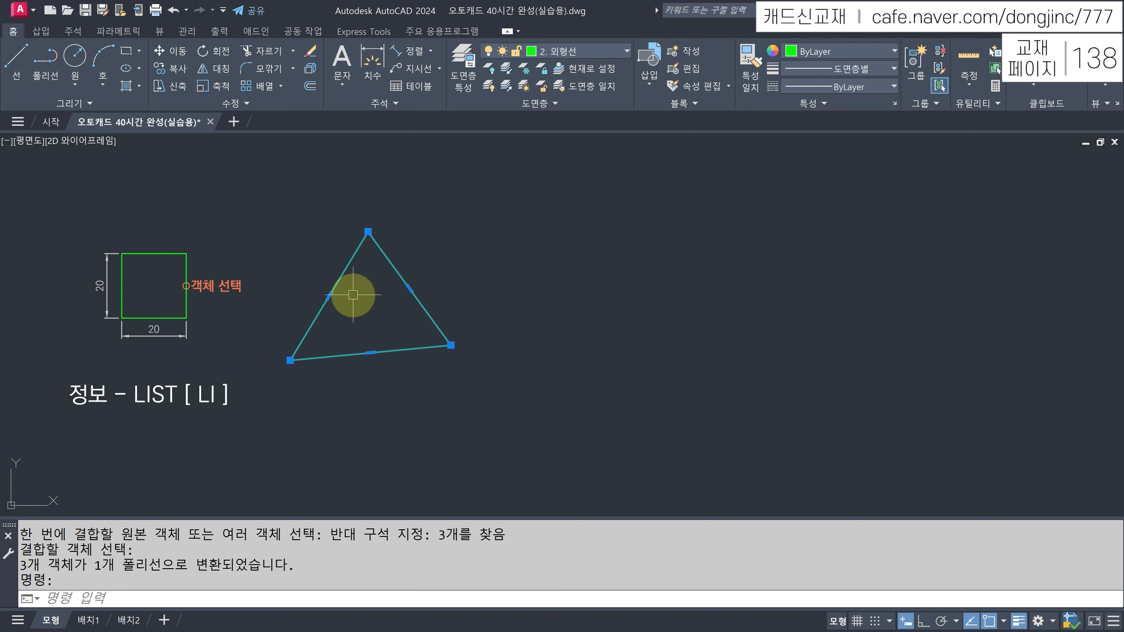
key(Escape)
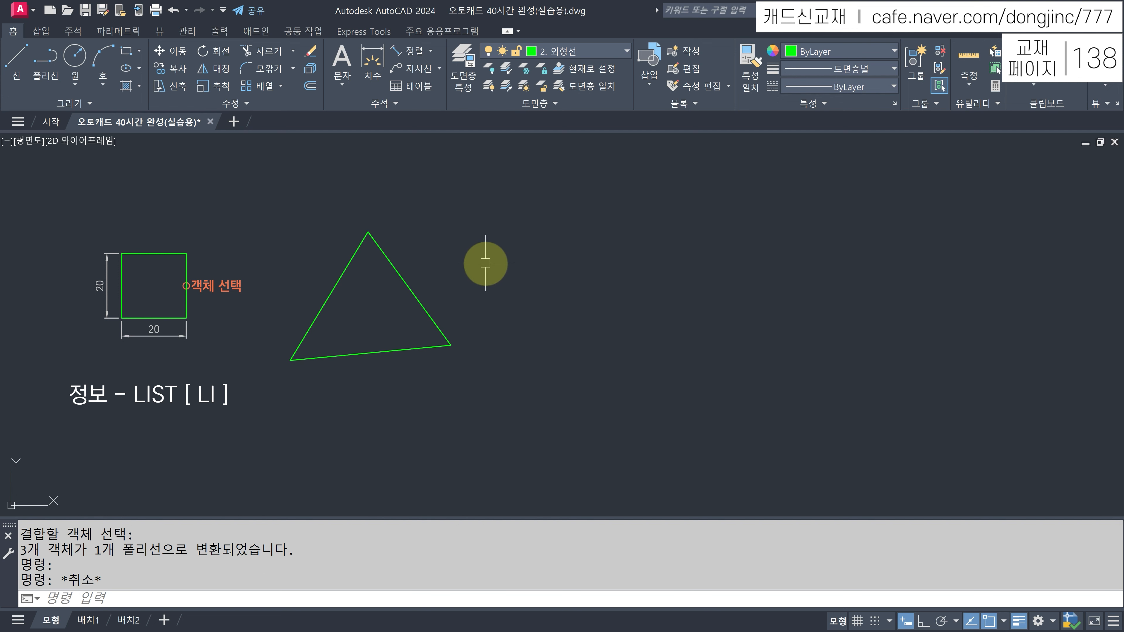
List the joined triangle polyline and read its area (면적) and perimeter (둘레) in the text window.
text(LI)
key(Return)
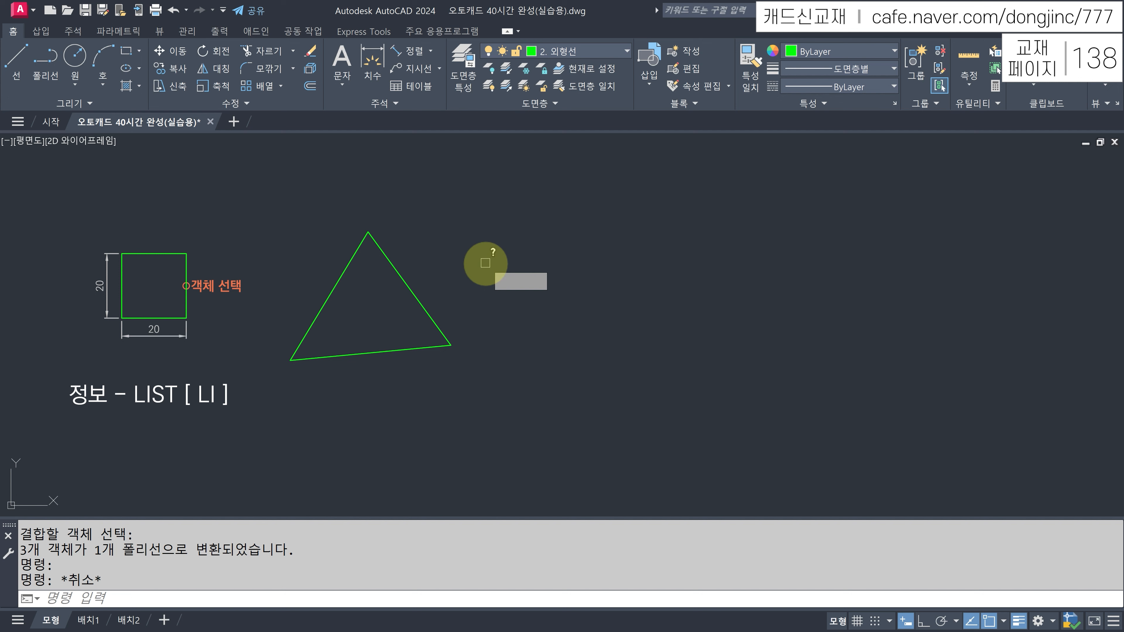
click(400, 280)
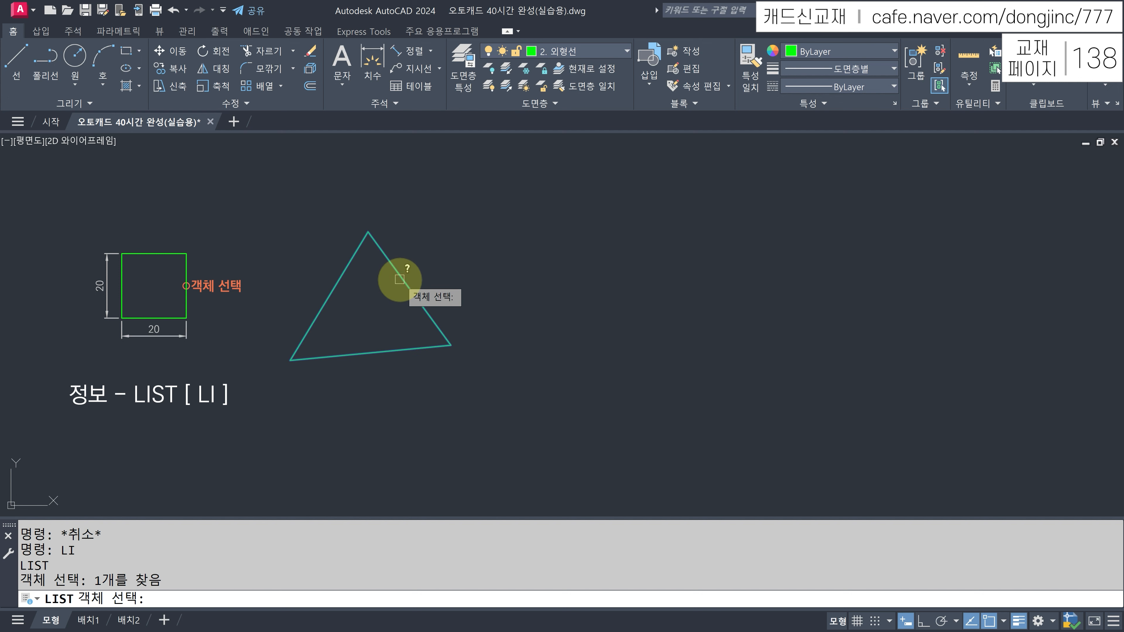
key(Return)
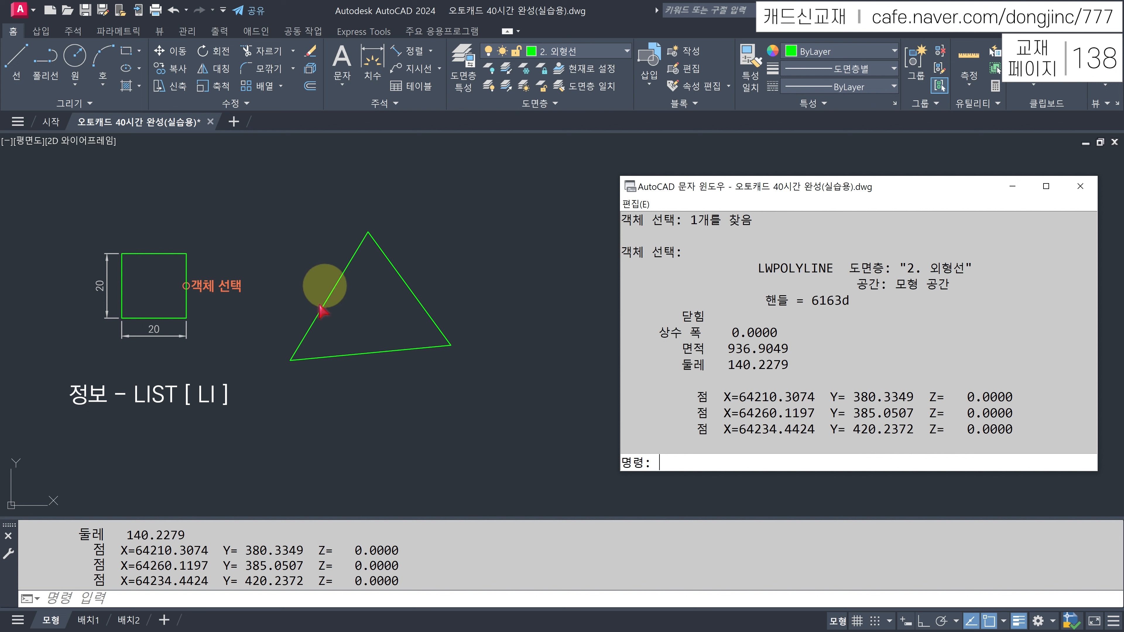
drag(684, 349, 666, 368)
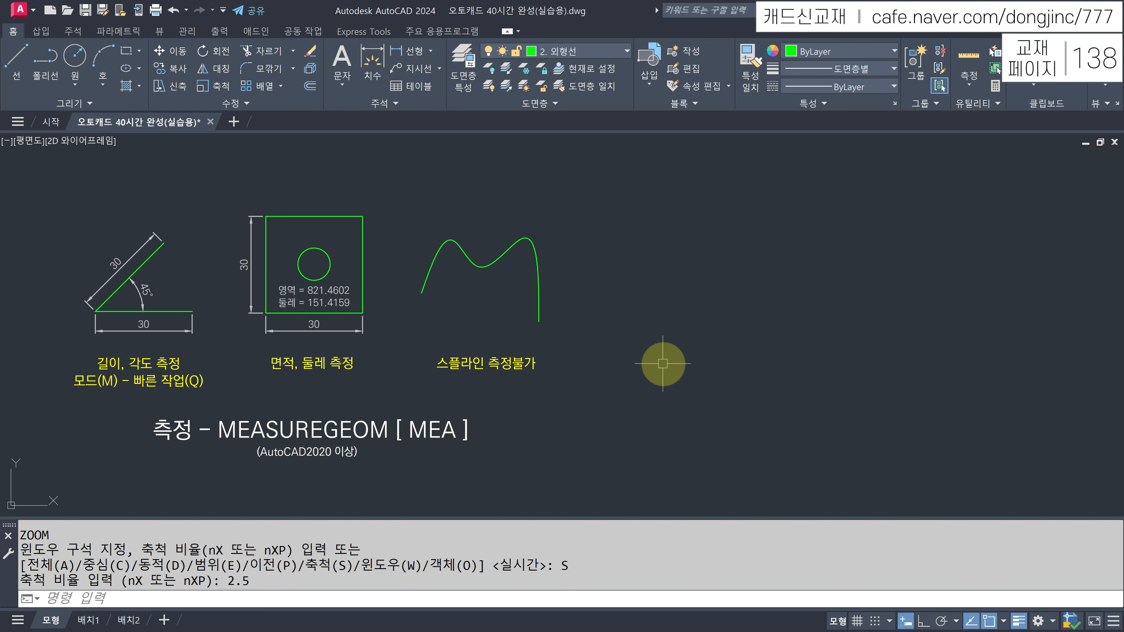
Draw two connected lines forming an acute angle beside the MEASUREGEOM samples, with a nearly horizontal base about 34 long.
key(Escape)
text(l)
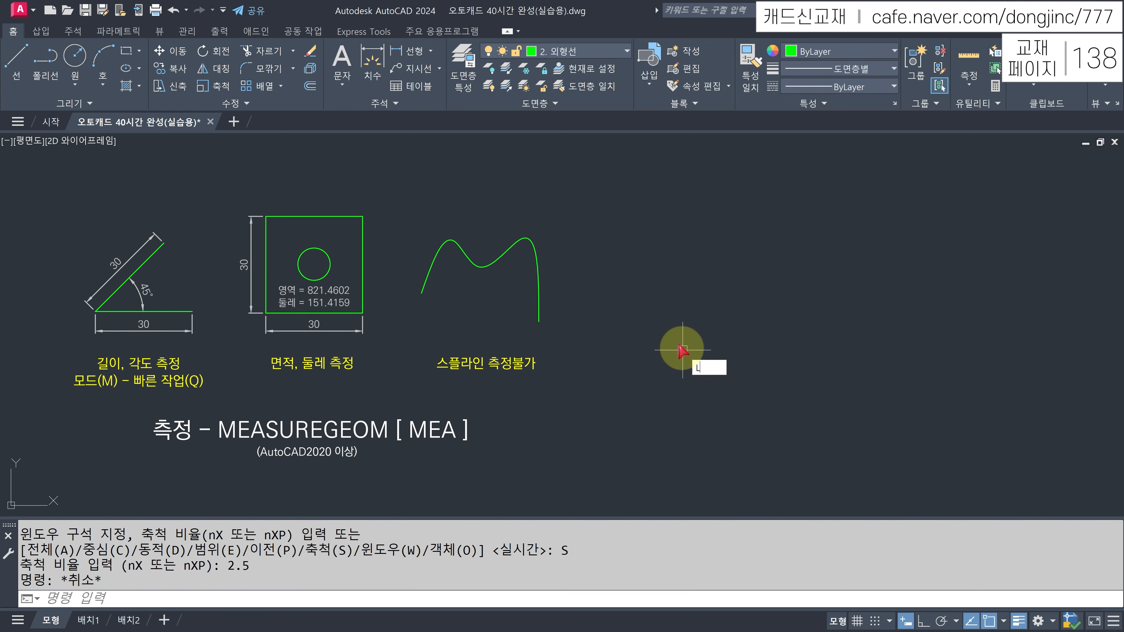
key(Return)
click(725, 253)
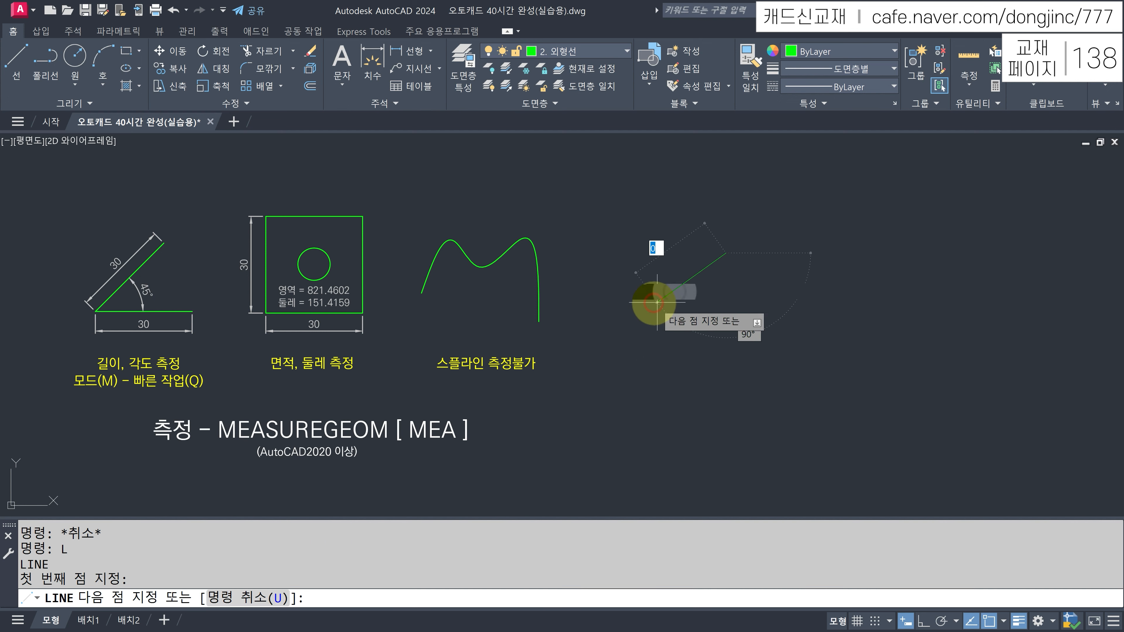
click(632, 357)
click(741, 357)
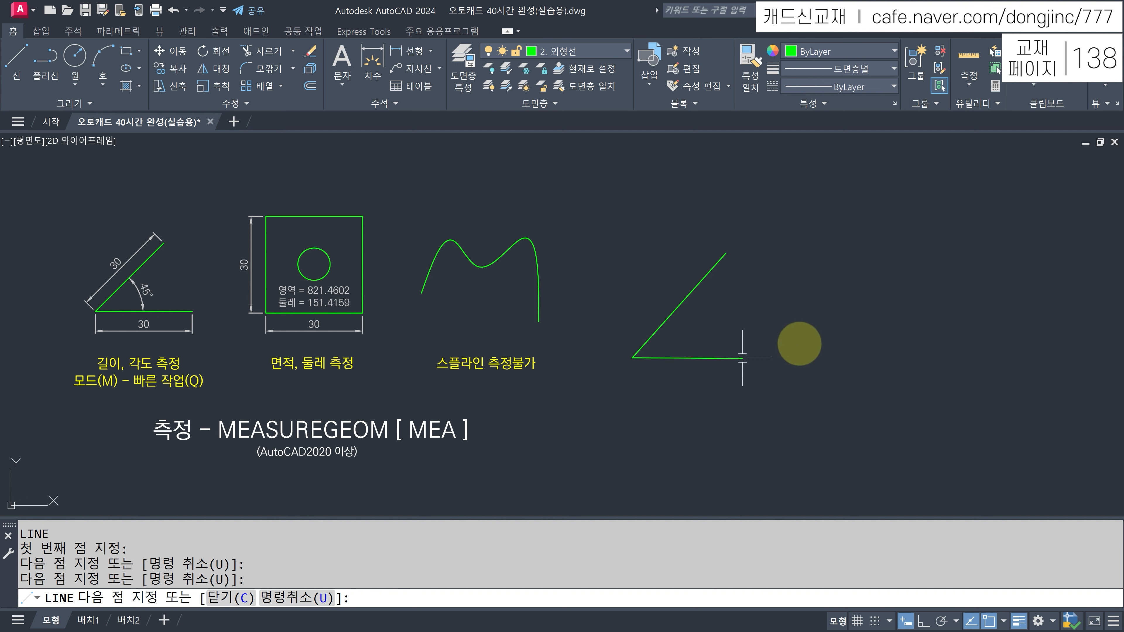
key(Escape)
Draw a roughly square rectangle beside the newly drawn angle lines.
text(REC)
key(Return)
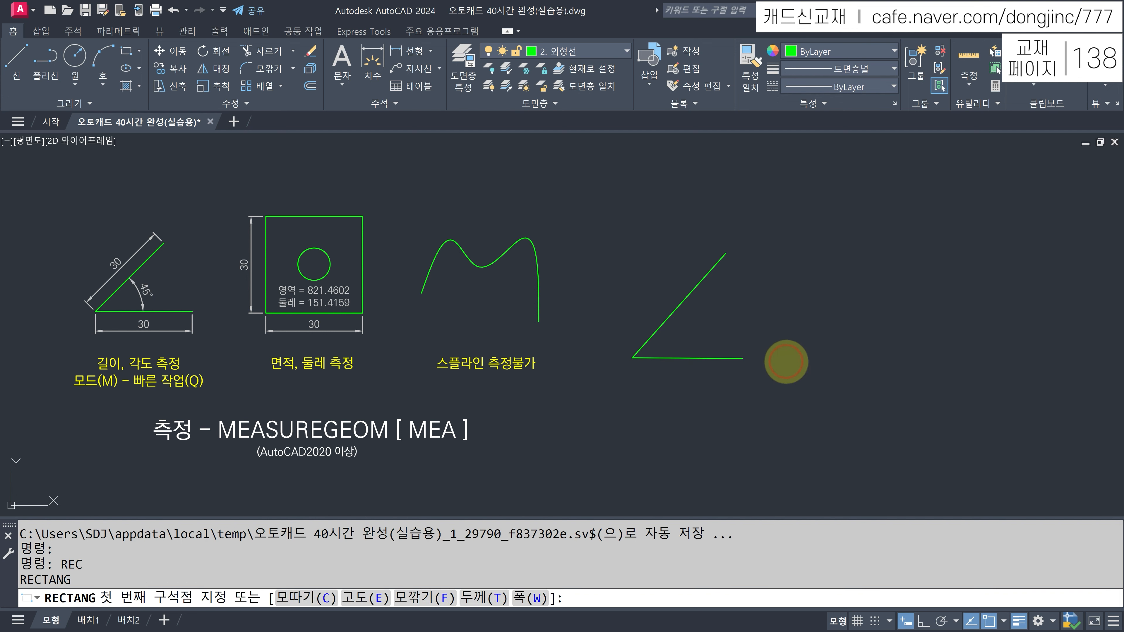
click(785, 361)
click(924, 236)
key(Escape)
Draw a circle centred near the middle of the new rectangle.
text(C)
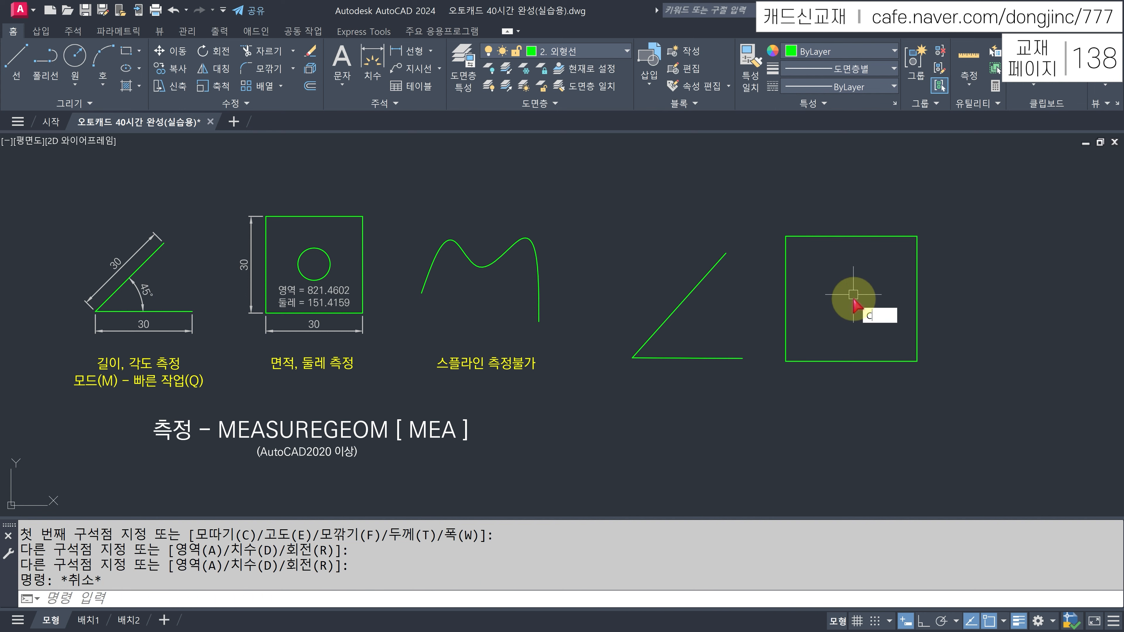
key(Return)
click(850, 297)
click(870, 318)
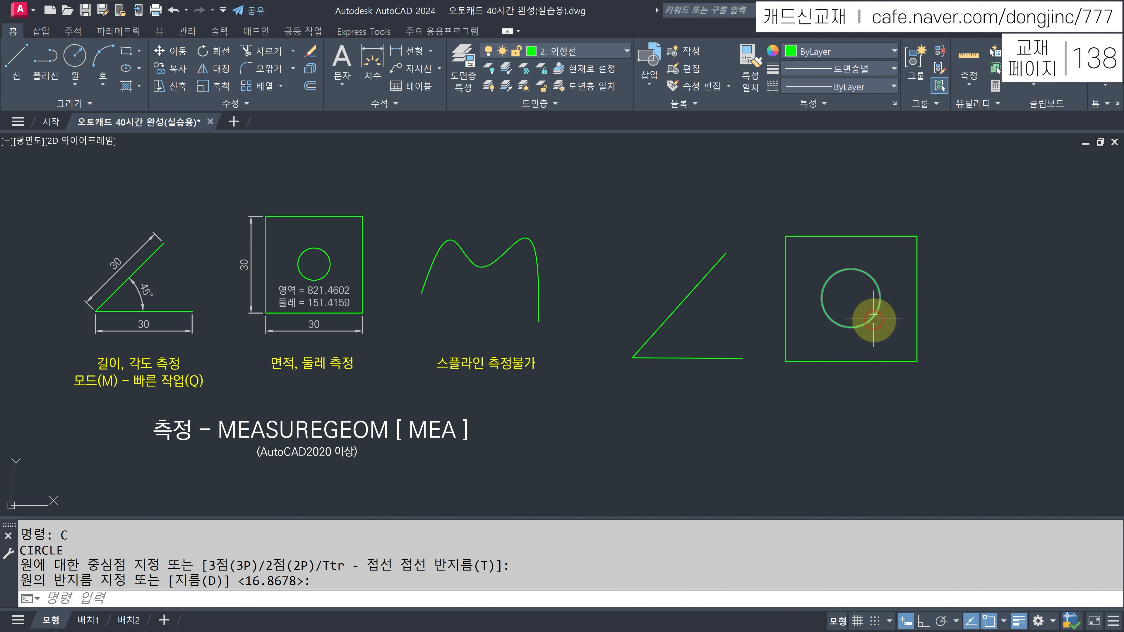
key(Escape)
Draw an M-shaped spline through five points beside the rectangle with the circle.
text(SPL)
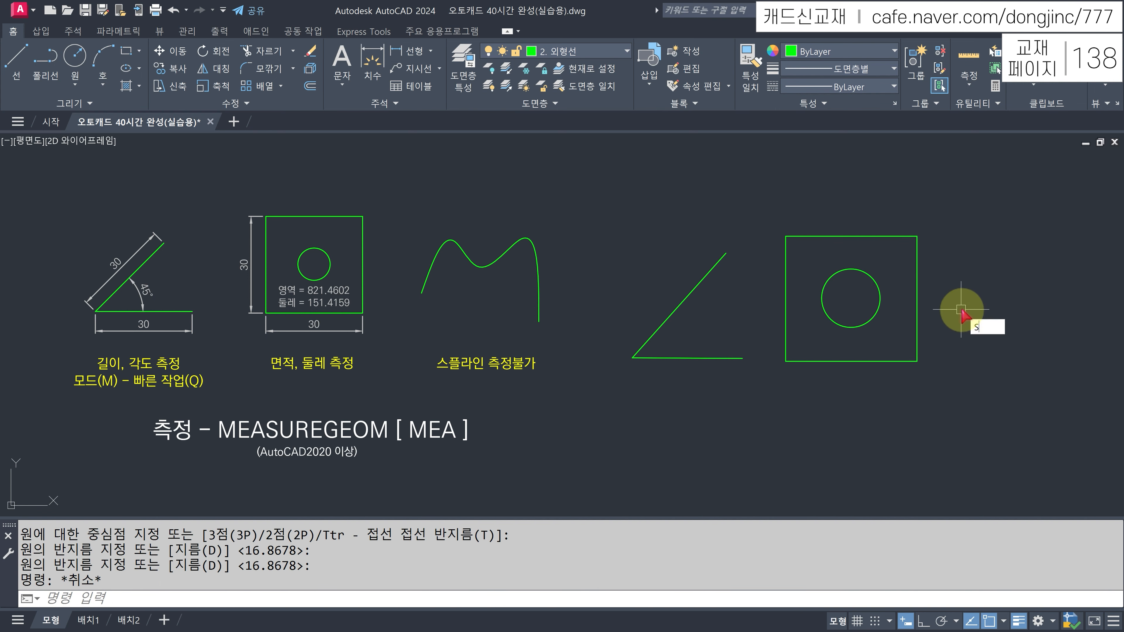
key(Return)
middle_drag(961, 312, 919, 315)
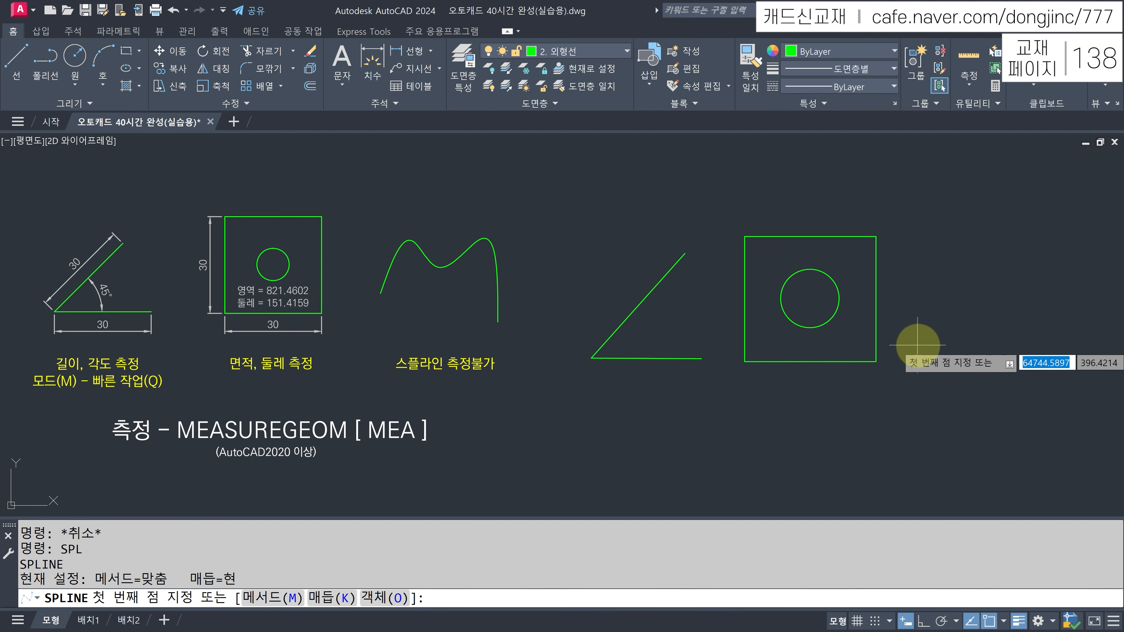
click(908, 350)
click(972, 237)
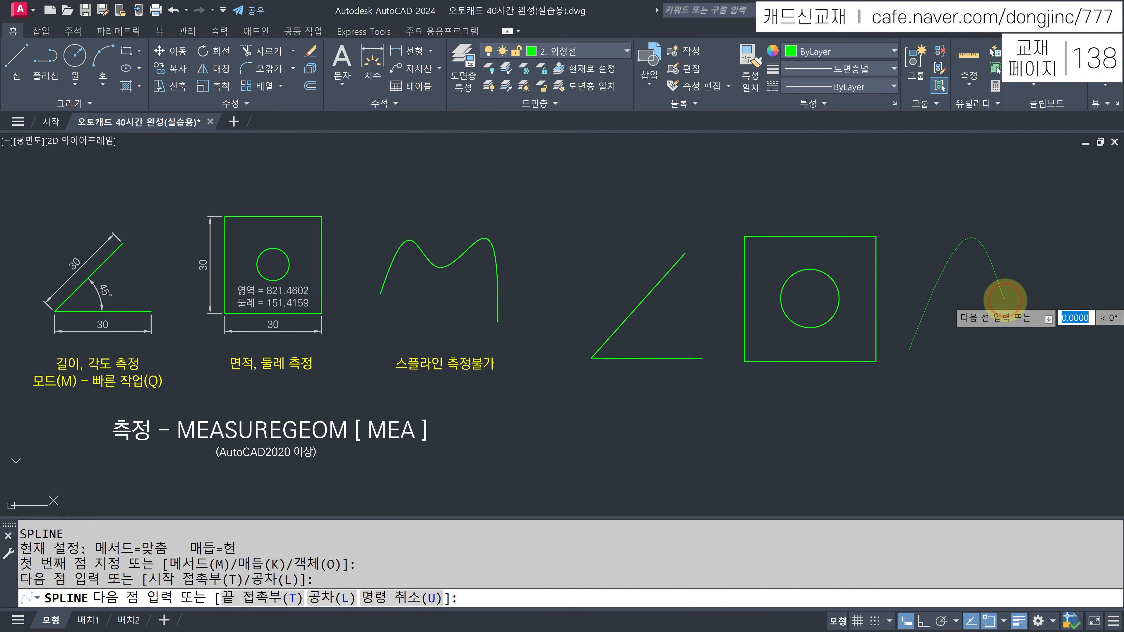
click(1003, 299)
click(1057, 234)
click(1086, 366)
key(Return)
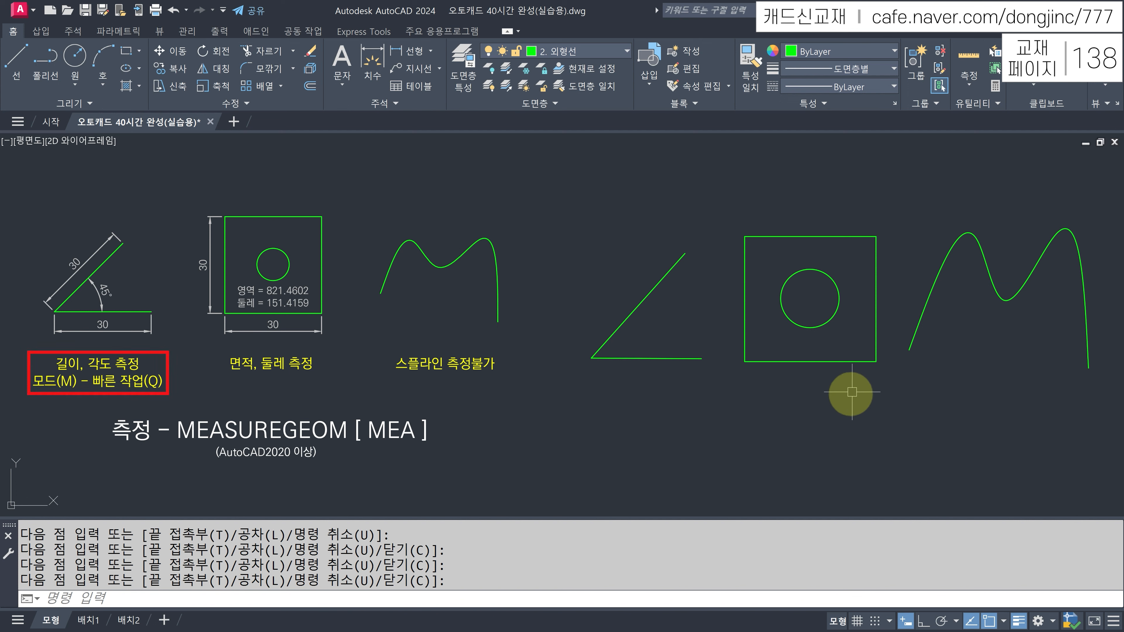
Measure the angle's base line with the quick (빠른 작업) measuring option, then end the command.
click(971, 85)
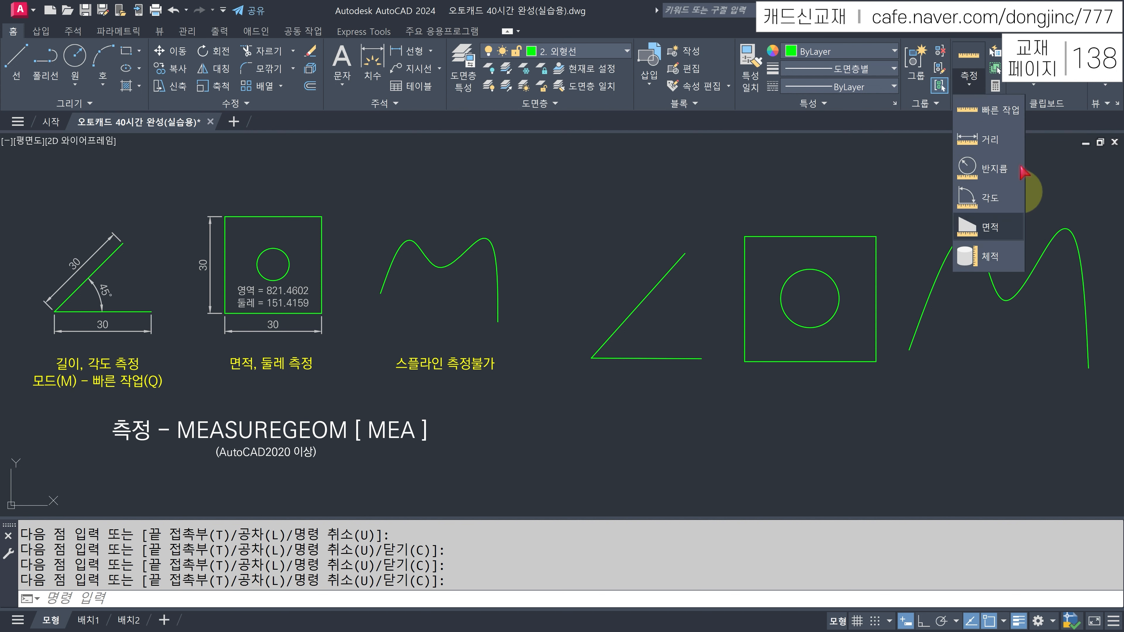
click(987, 114)
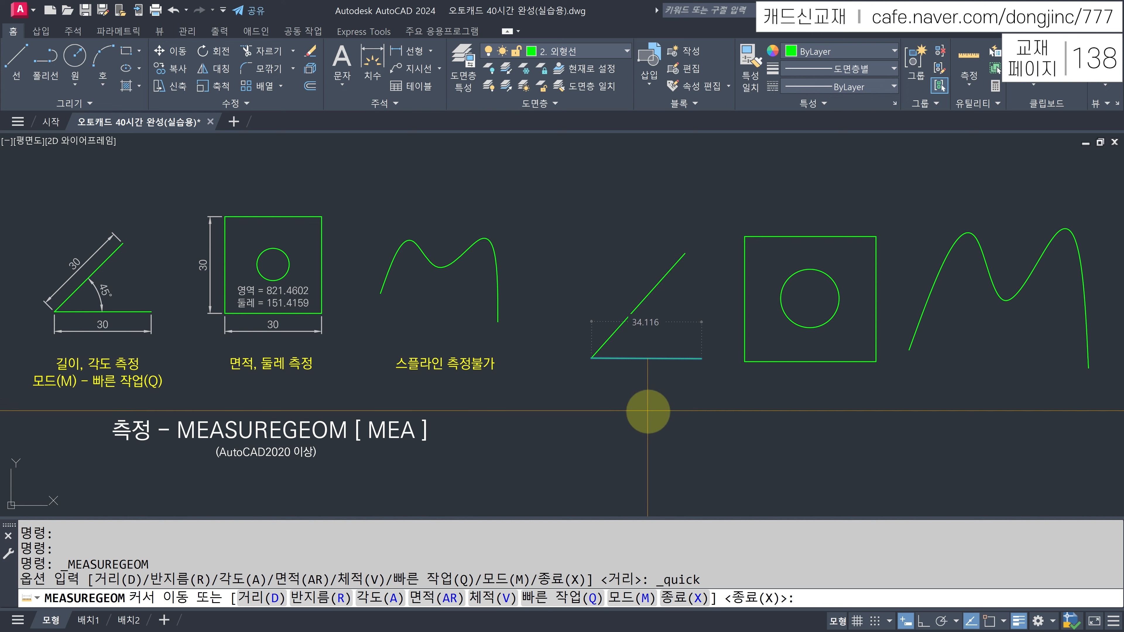
key(Escape)
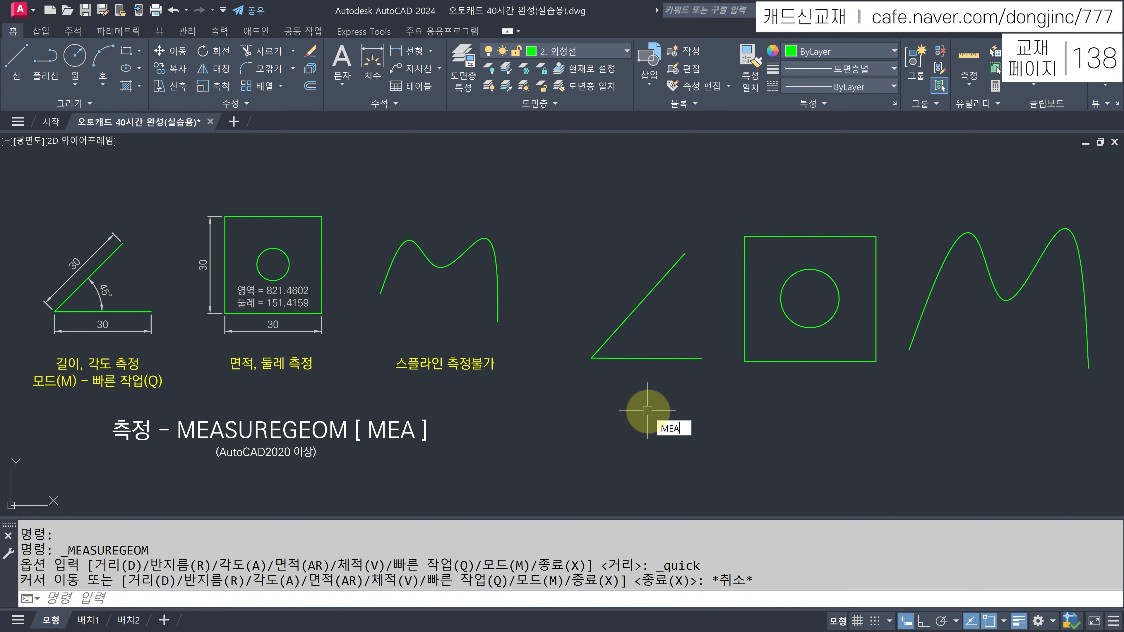
Measure the area and perimeter between the large rectangle and its circle using MEASUREGEOM's quick (빠른 작업) option, then end the command.
text(MEA)
key(Return)
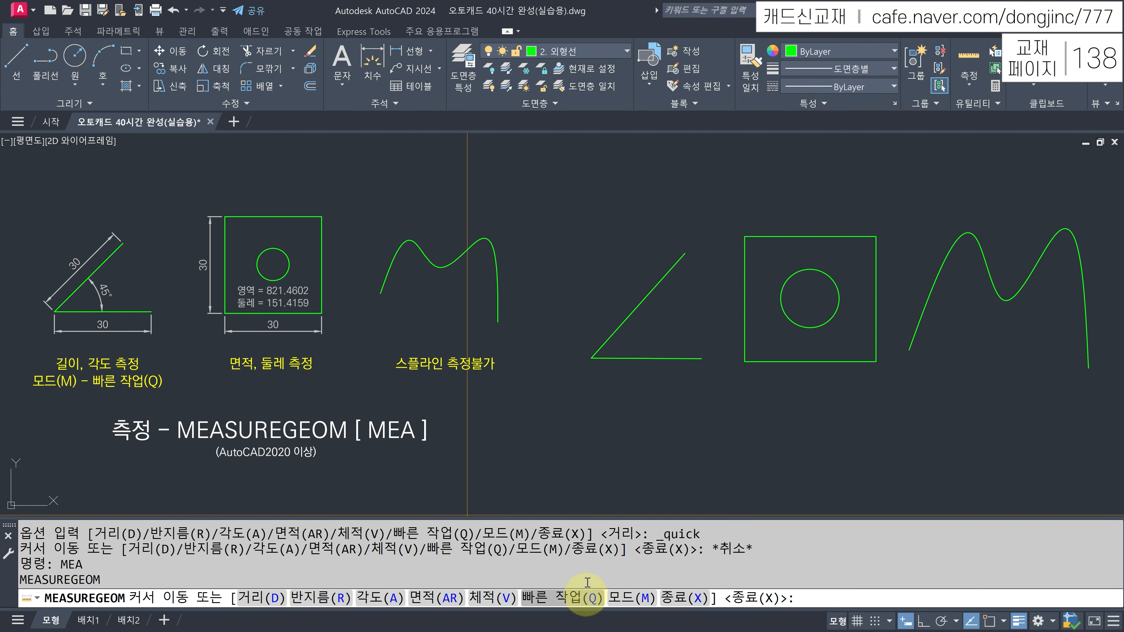
text(Q)
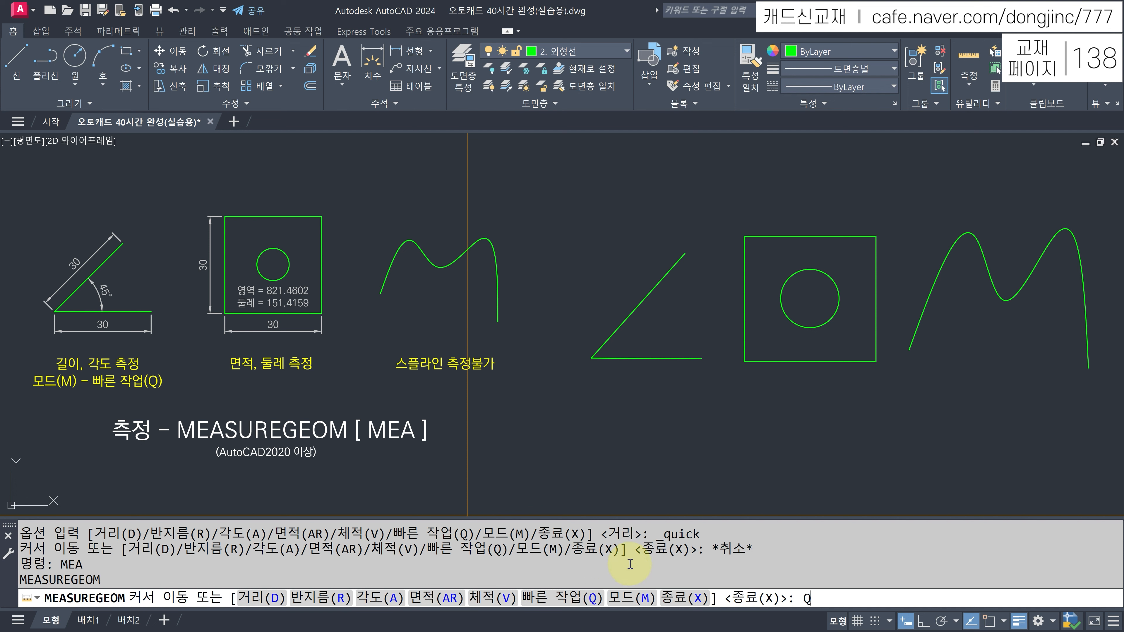
key(Return)
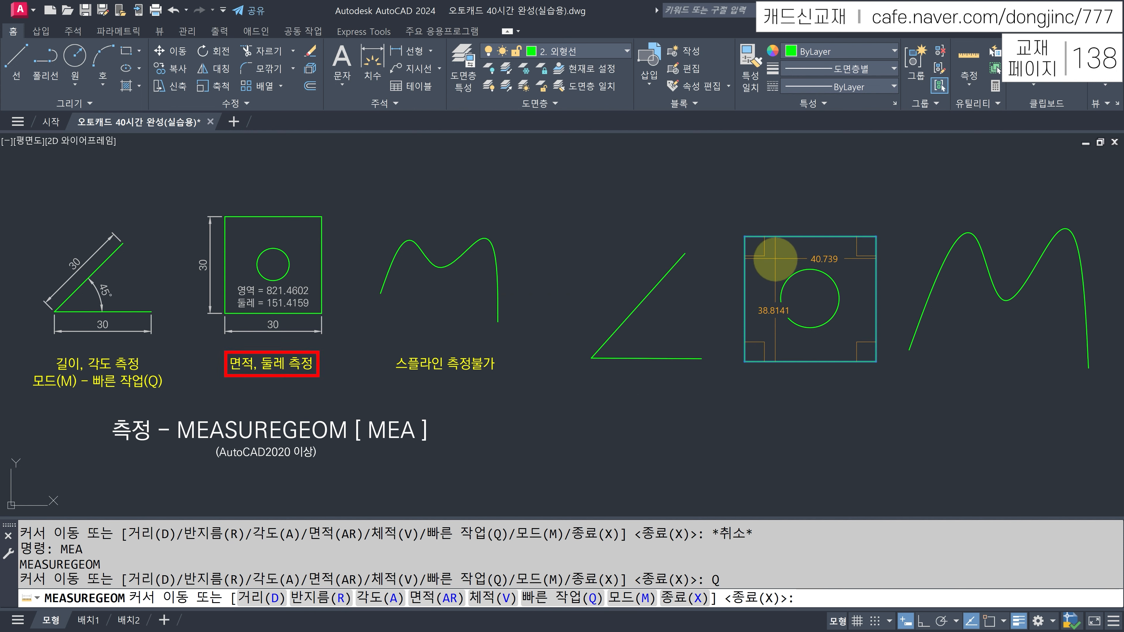
click(775, 259)
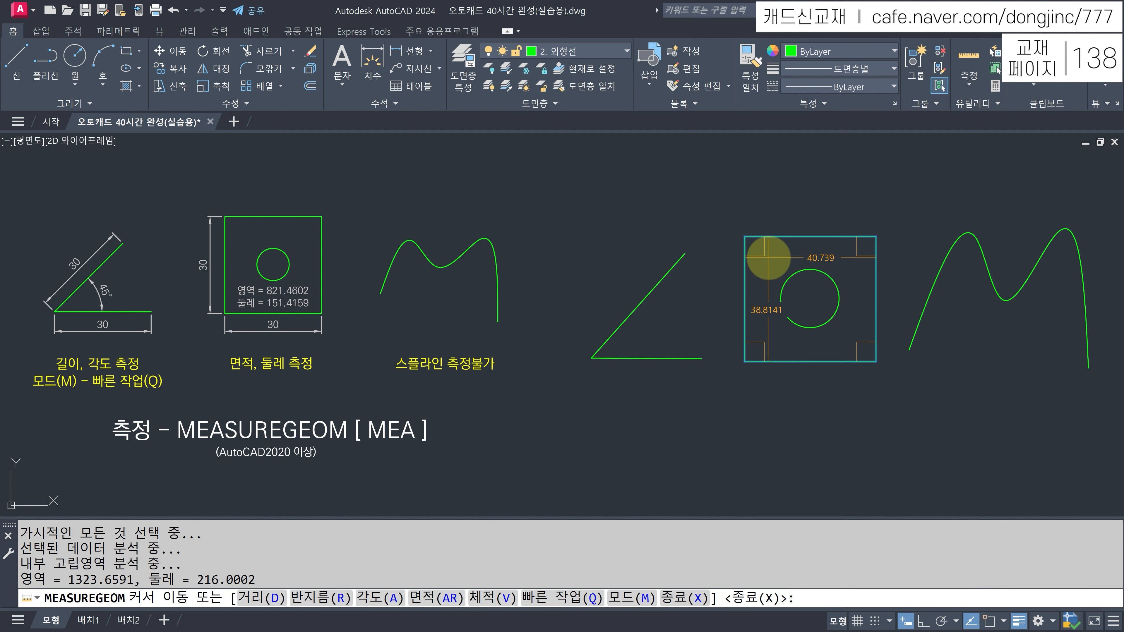
click(780, 259)
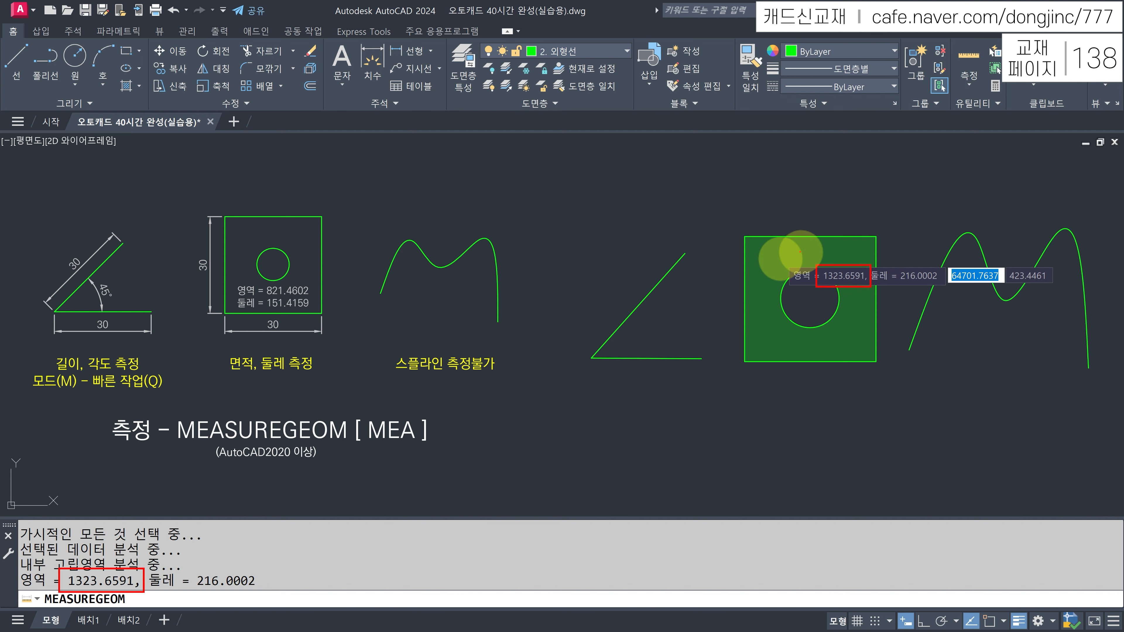
key(Escape)
click(772, 259)
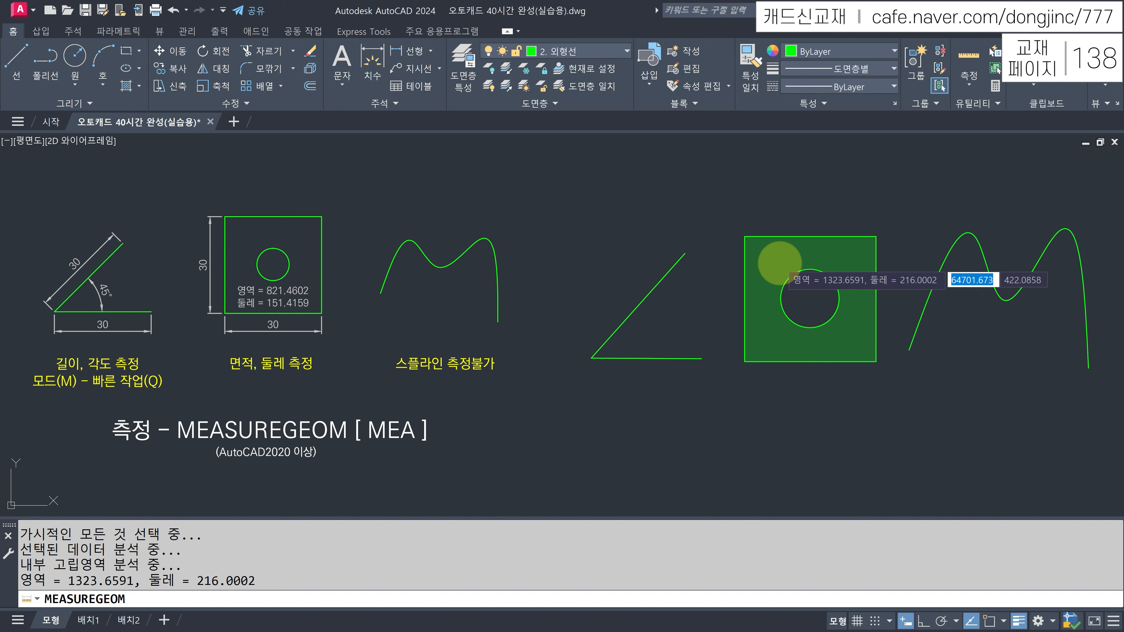
key(Escape)
key(Escape)
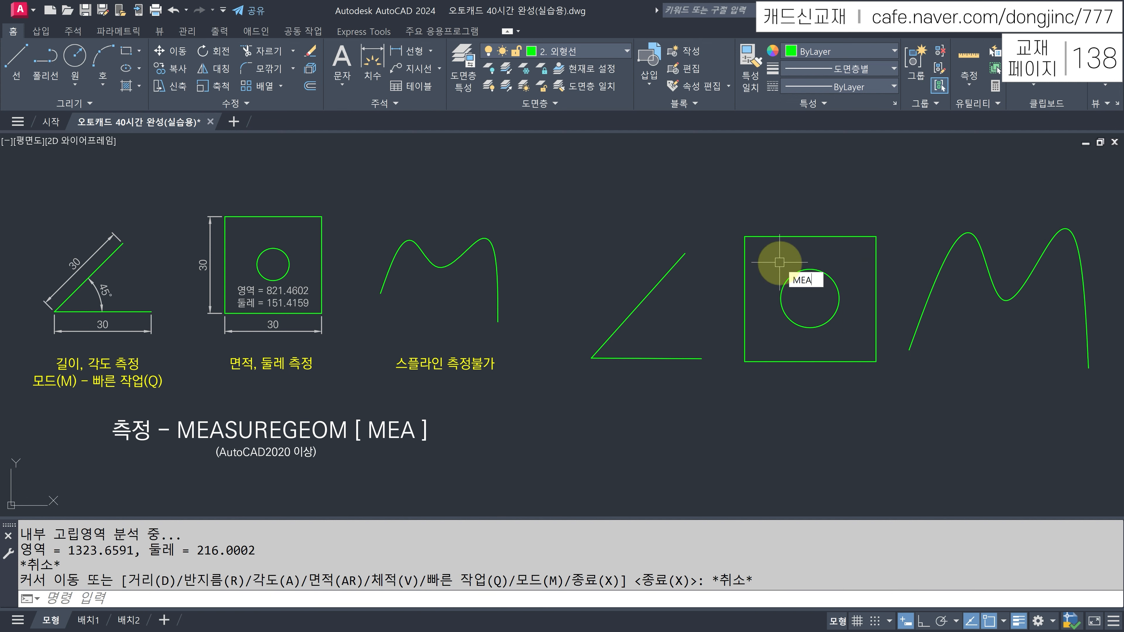
Quick-measure the region around the circle again together with the circle's interior, try an open area outside the rectangle, and end the measurement.
key(Return)
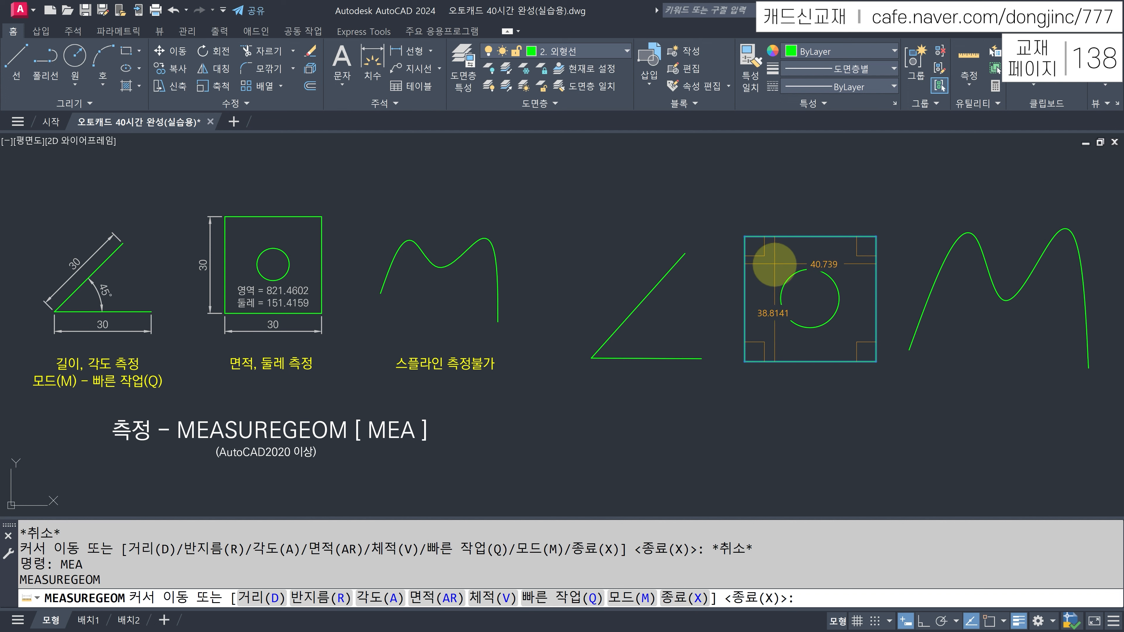
click(775, 263)
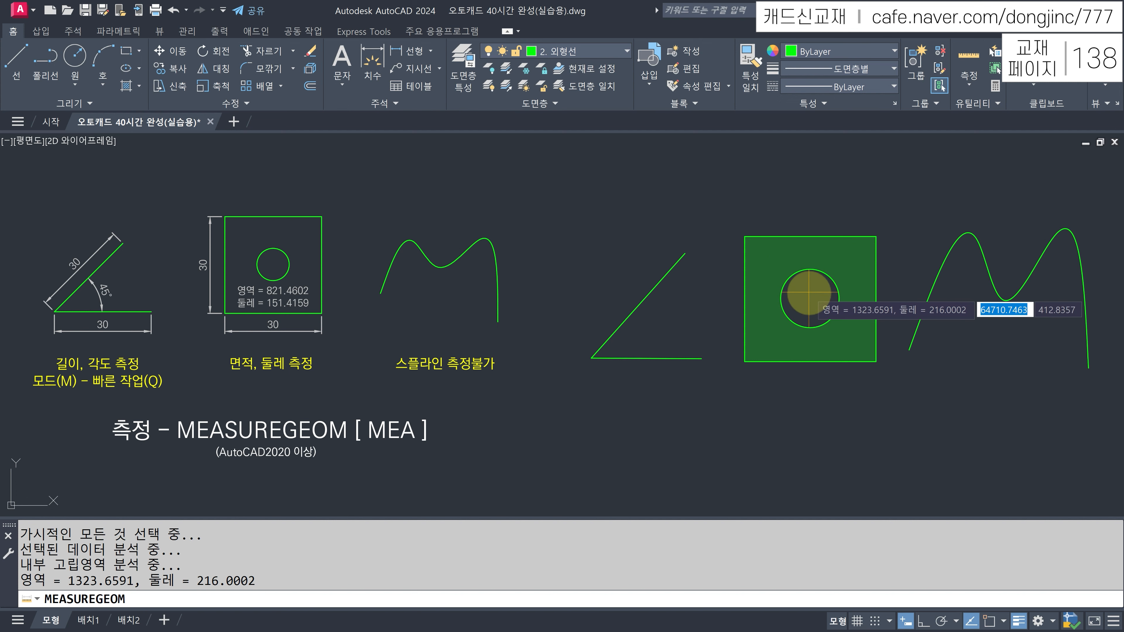
click(809, 292)
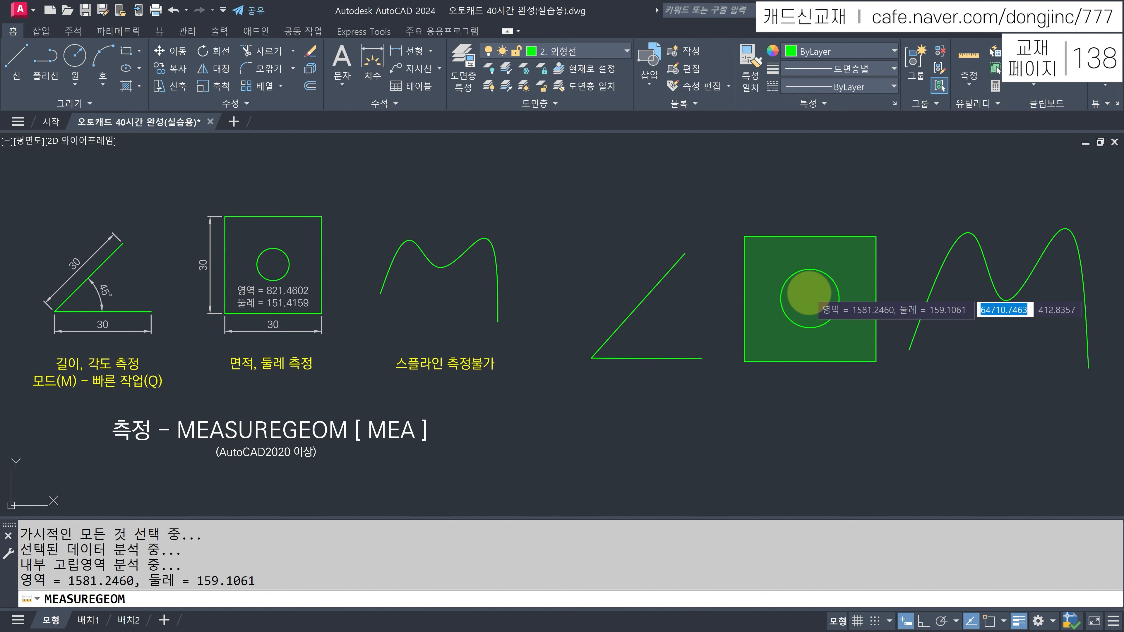
click(877, 405)
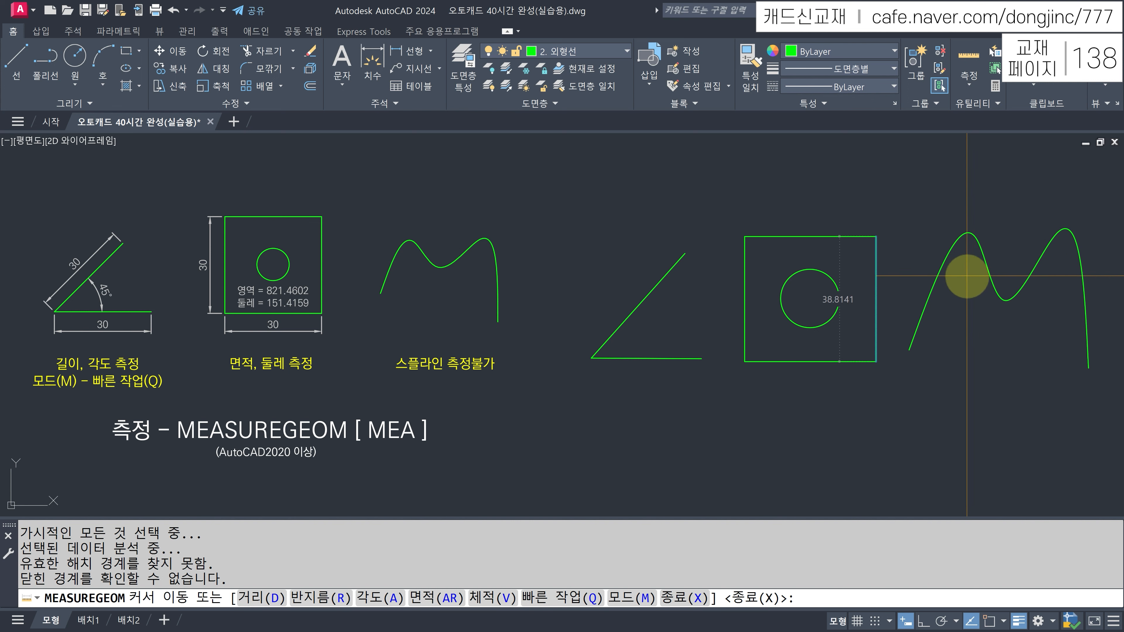
key(Escape)
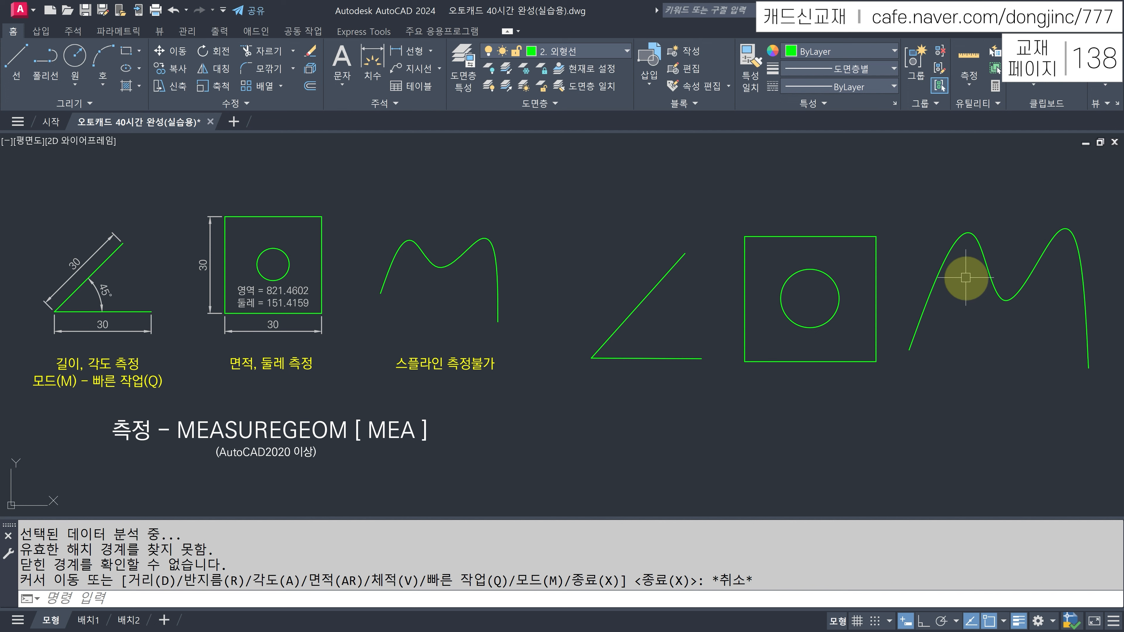
Query the large M-shaped spline with LIST and highlight its length (길이) entry in the text window.
text(LI)
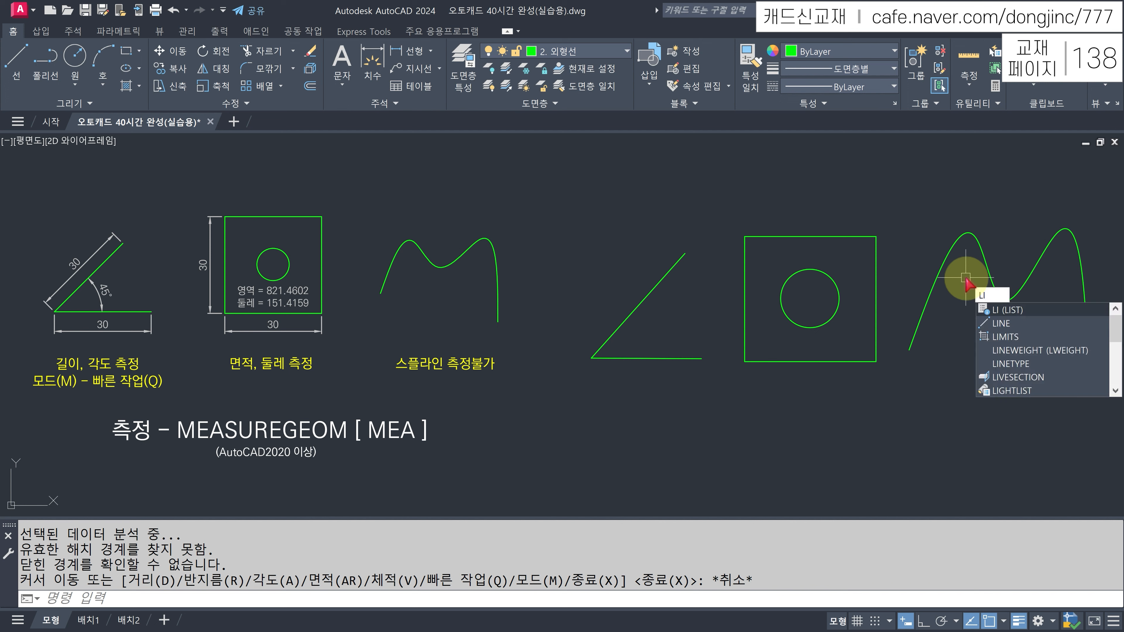
key(Return)
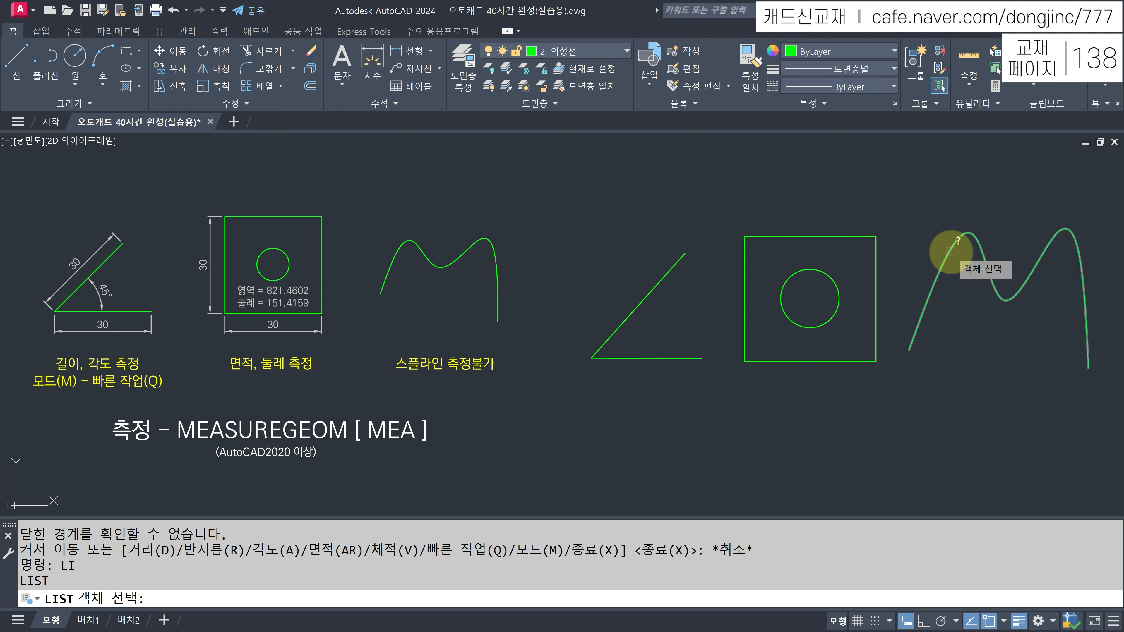
click(950, 252)
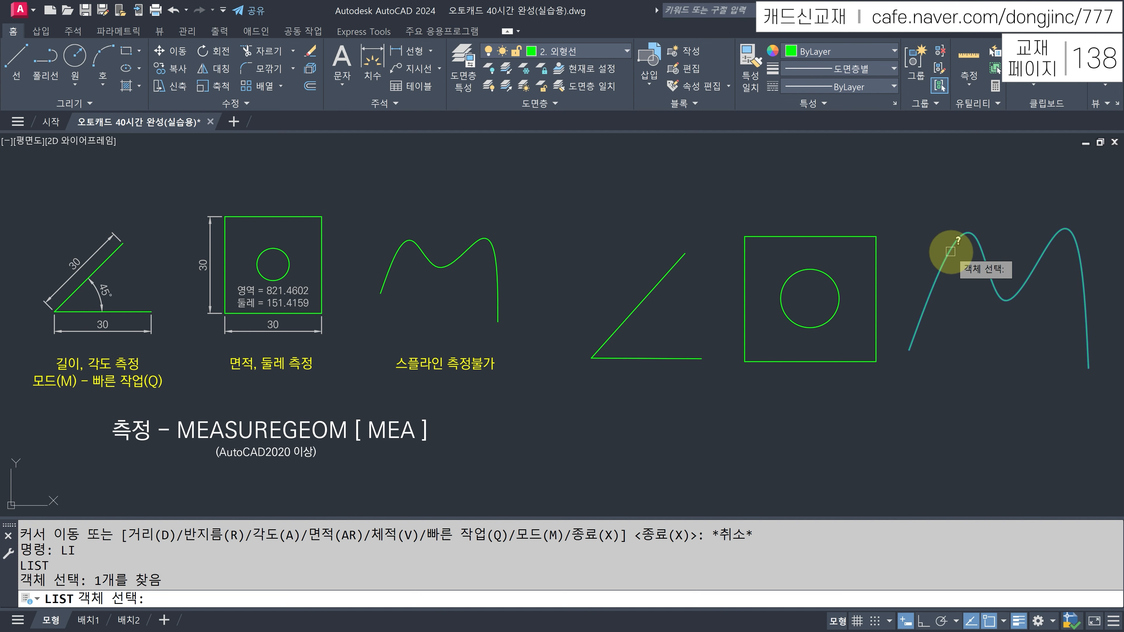
key(Return)
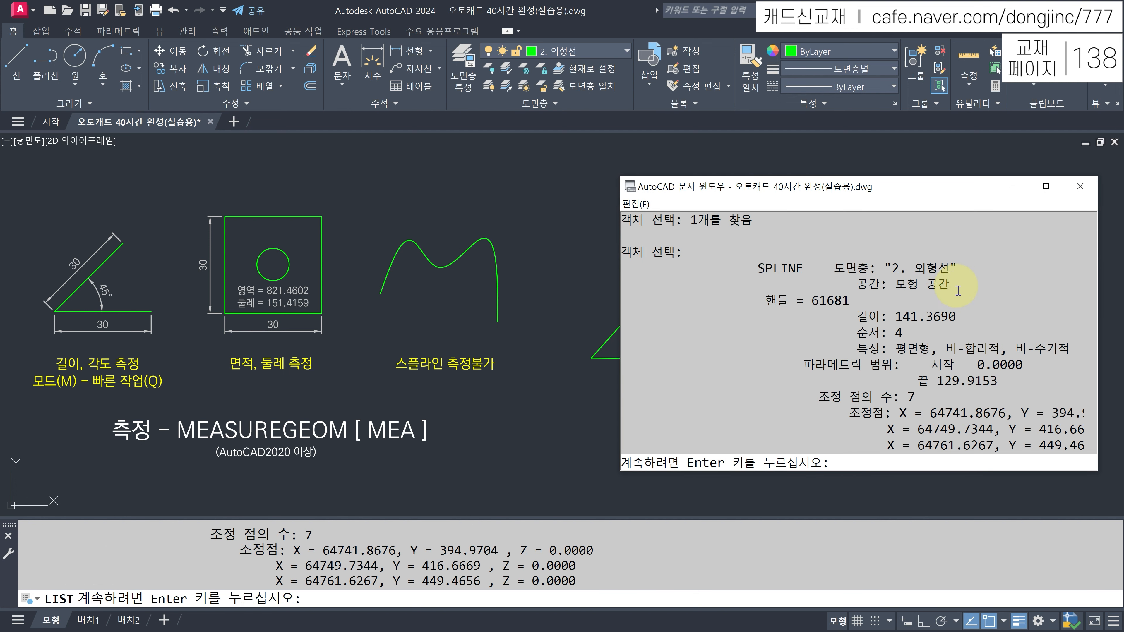
drag(956, 317, 857, 317)
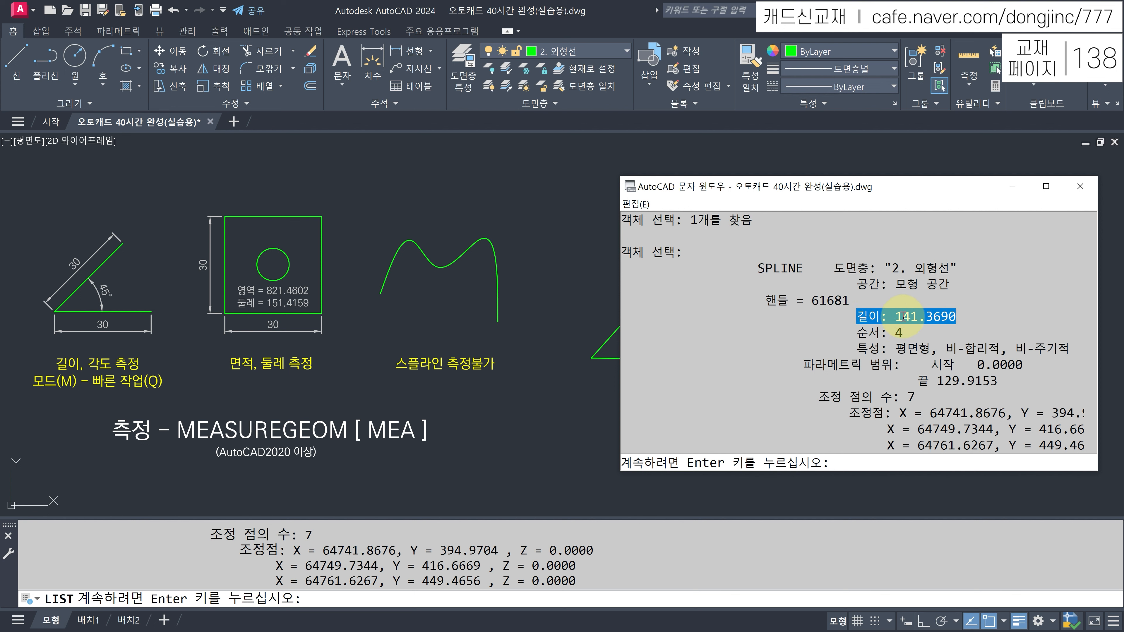